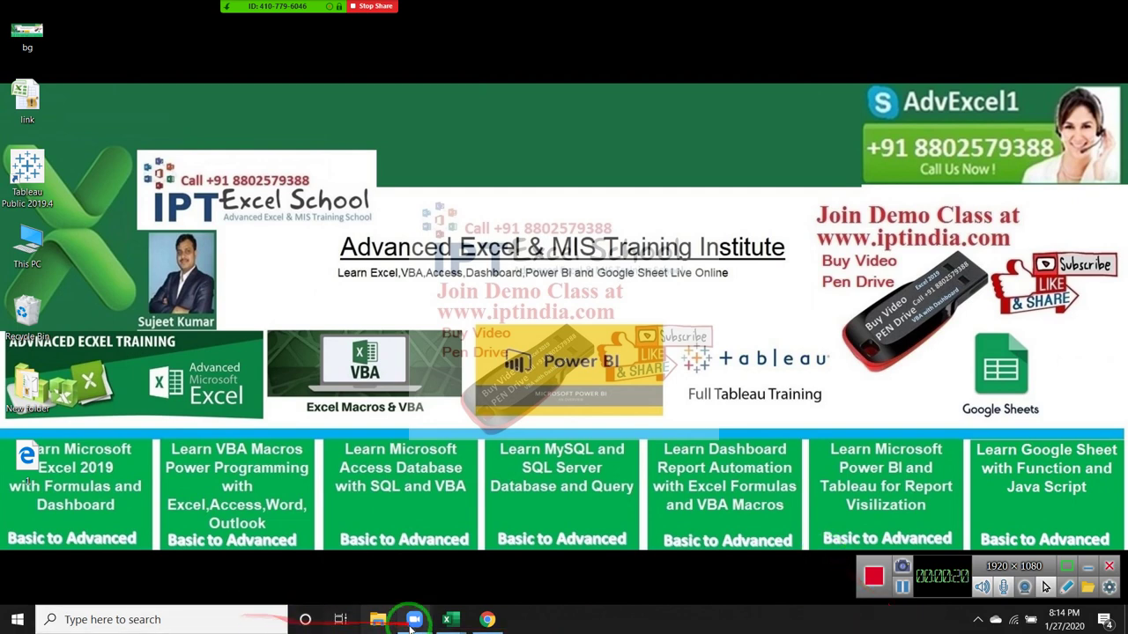
Bring the blank Excel workbook to the front and select cell C1.
mouse_move(455, 621)
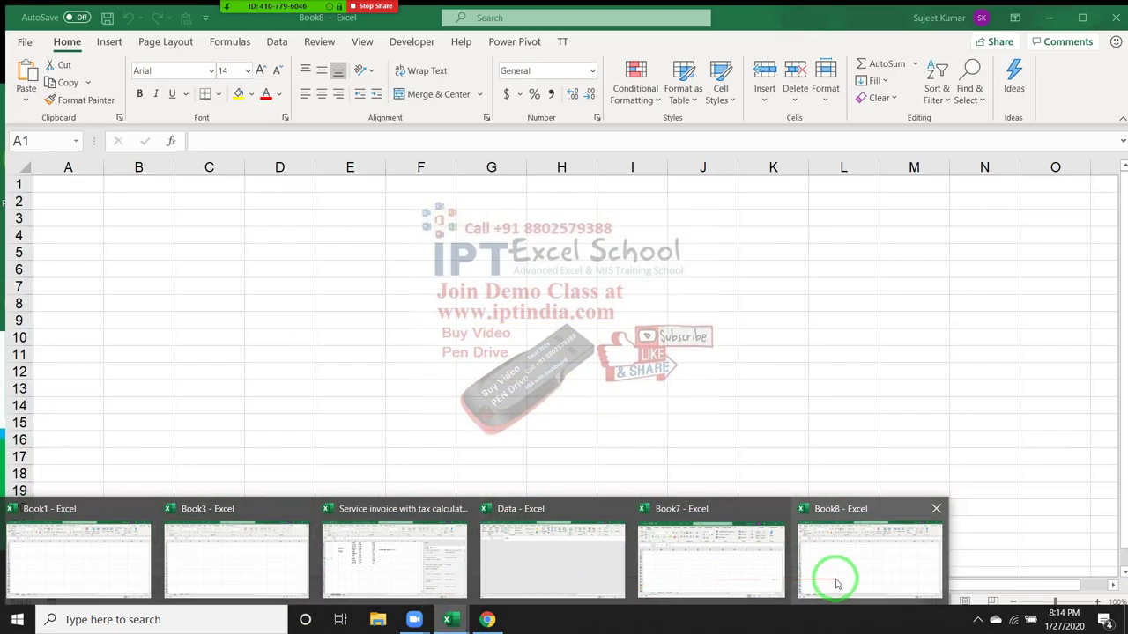
left_click(837, 583)
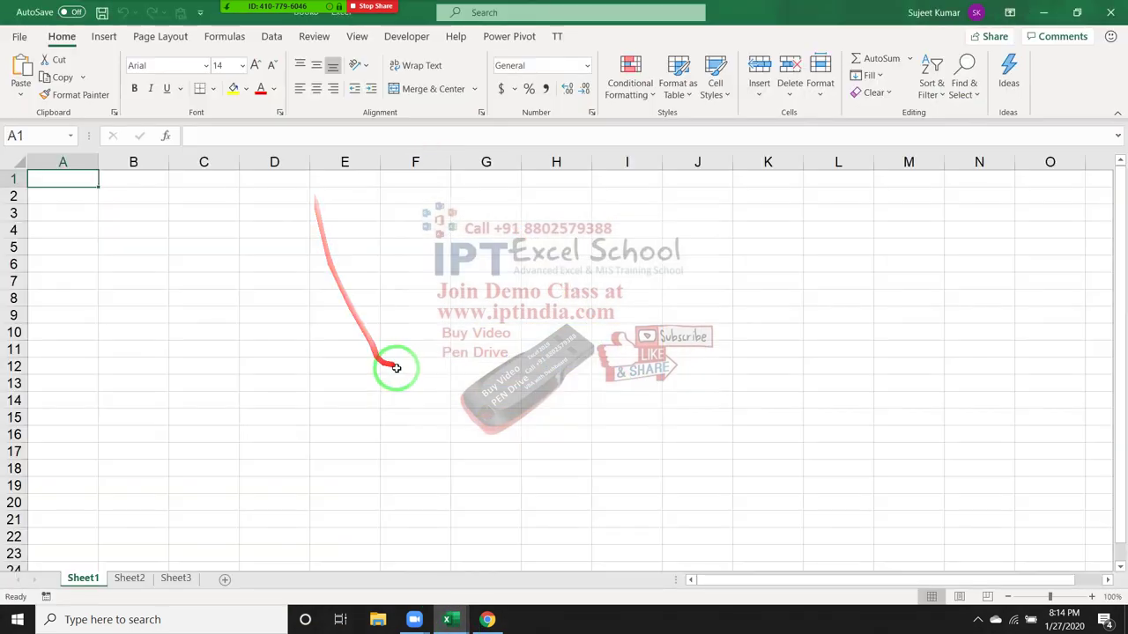
left_click(232, 180)
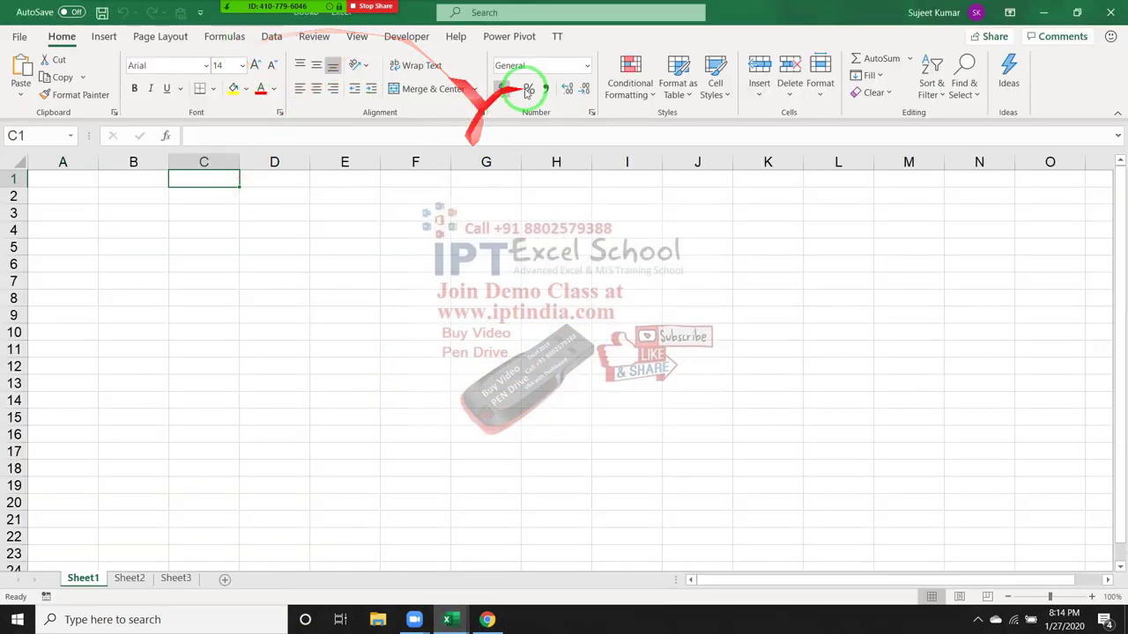
Open Format Cells, then dismiss it without changes and select cell C3.
left_click(591, 114)
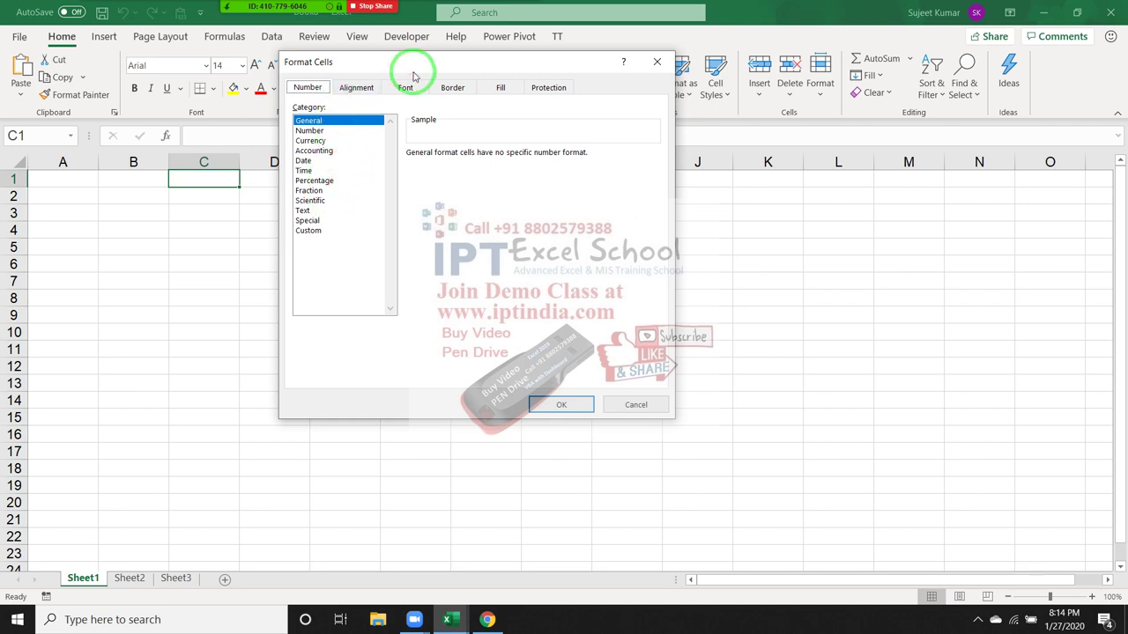
left_click_drag(411, 61, 684, 42)
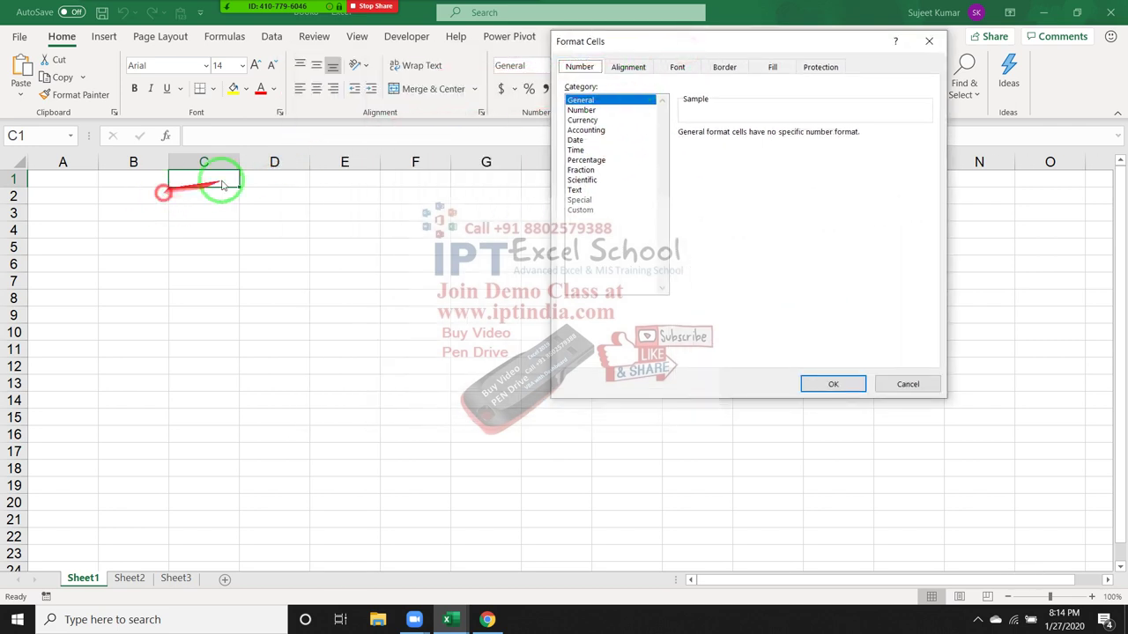
key("Escape")
left_click(231, 206)
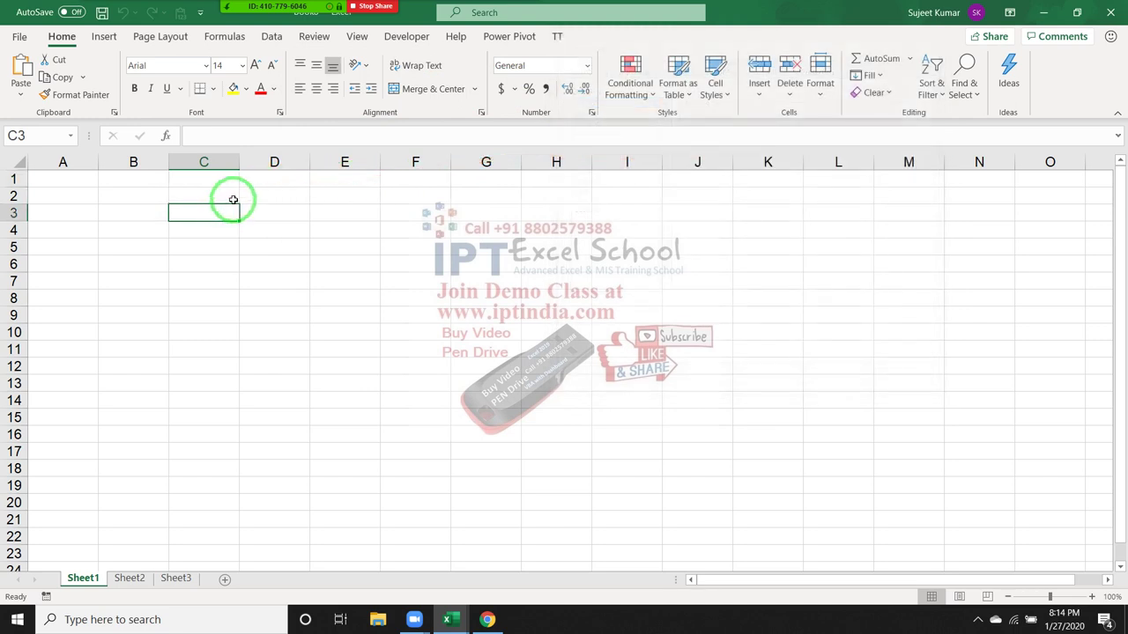
Enter 12543 in cell C3.
type("12543")
key("Return")
left_click(218, 211)
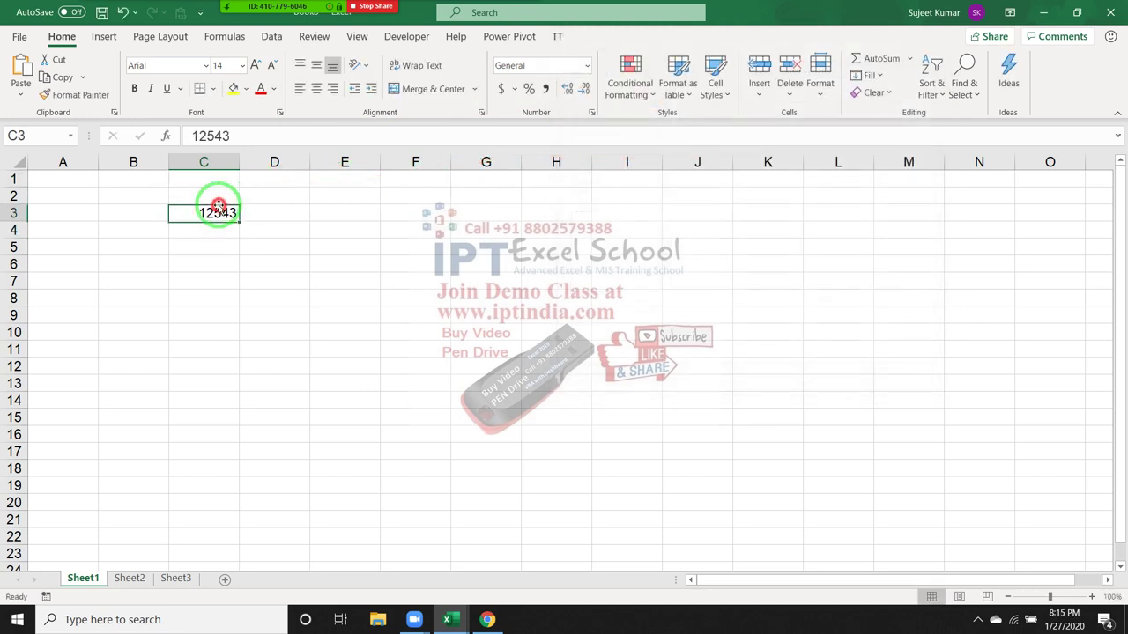
In Format Cells, preview Number with 3 then 2 decimals and toggle the thousands separator.
left_click(592, 115)
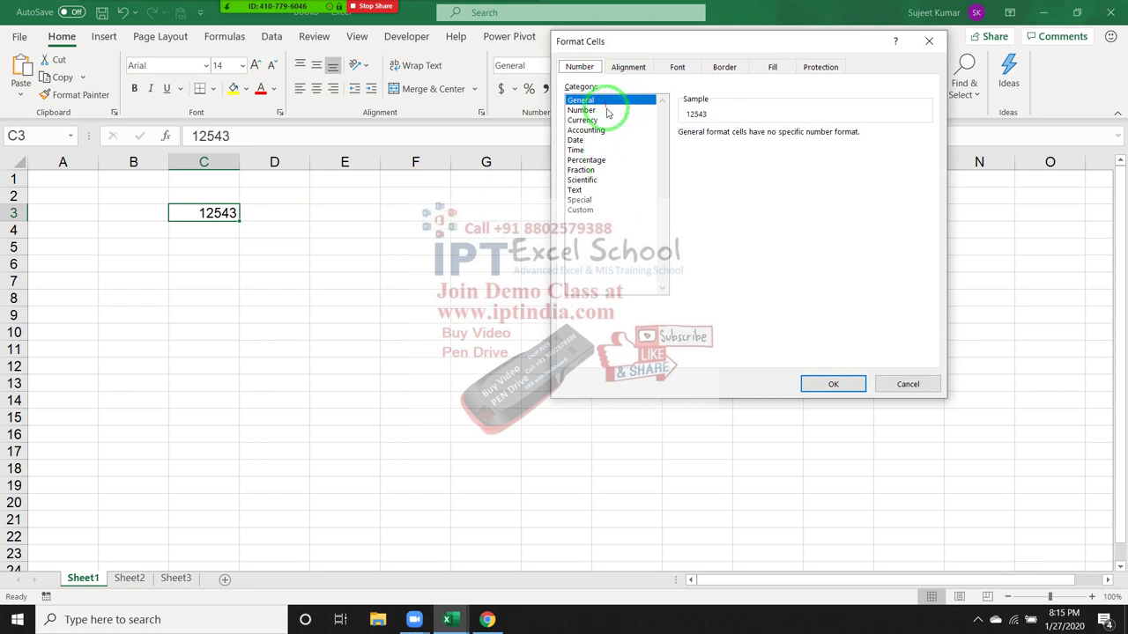
left_click(606, 111)
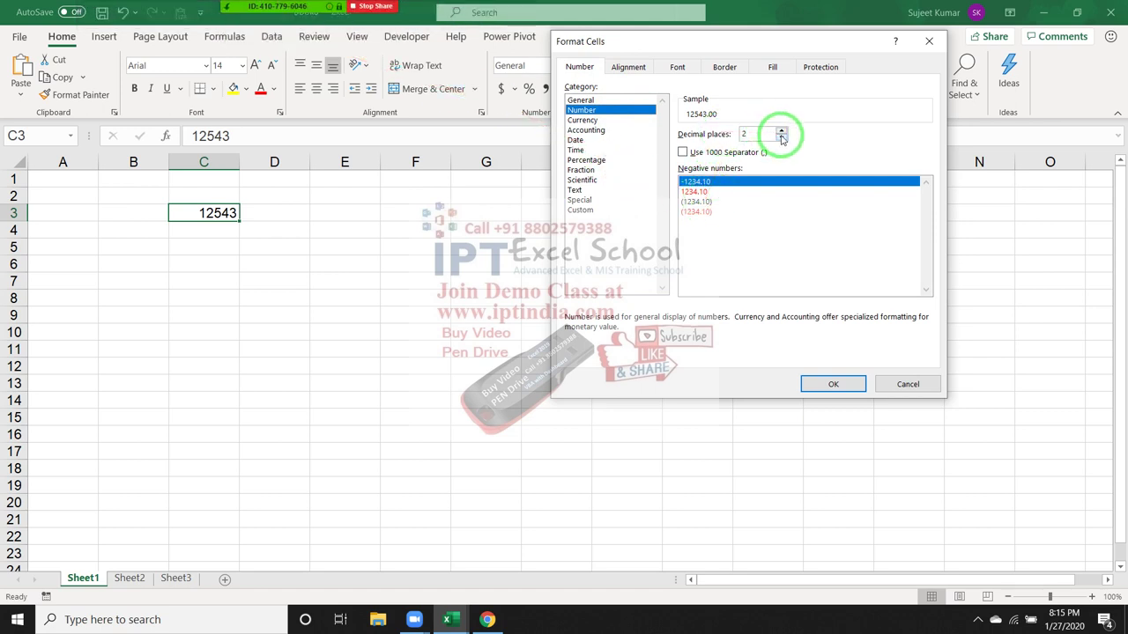
left_click(781, 130)
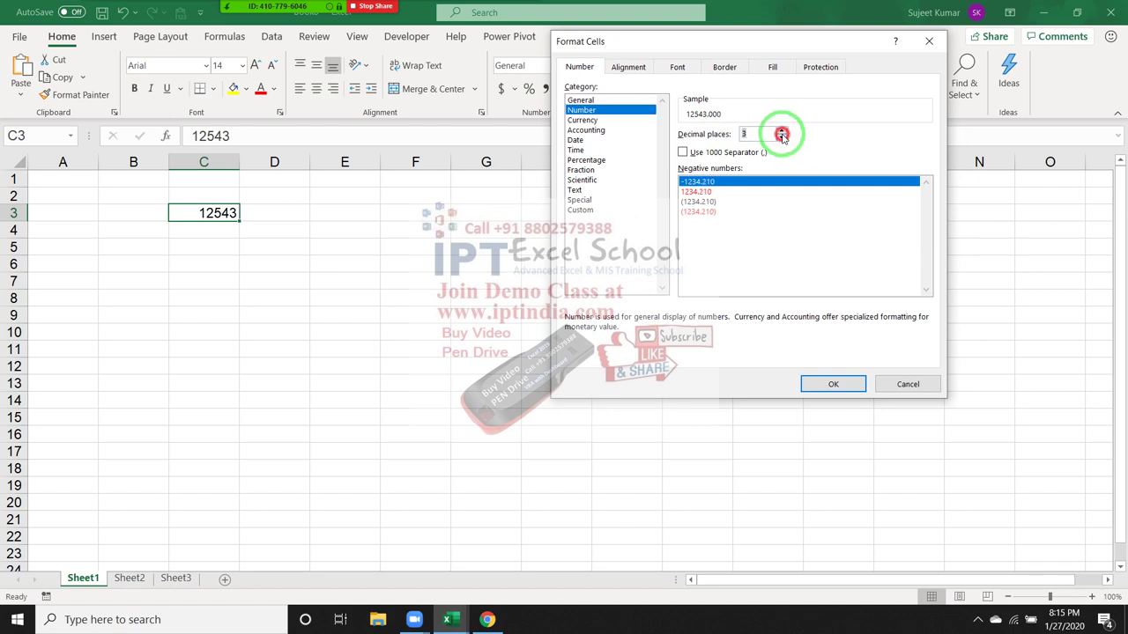
left_click(781, 137)
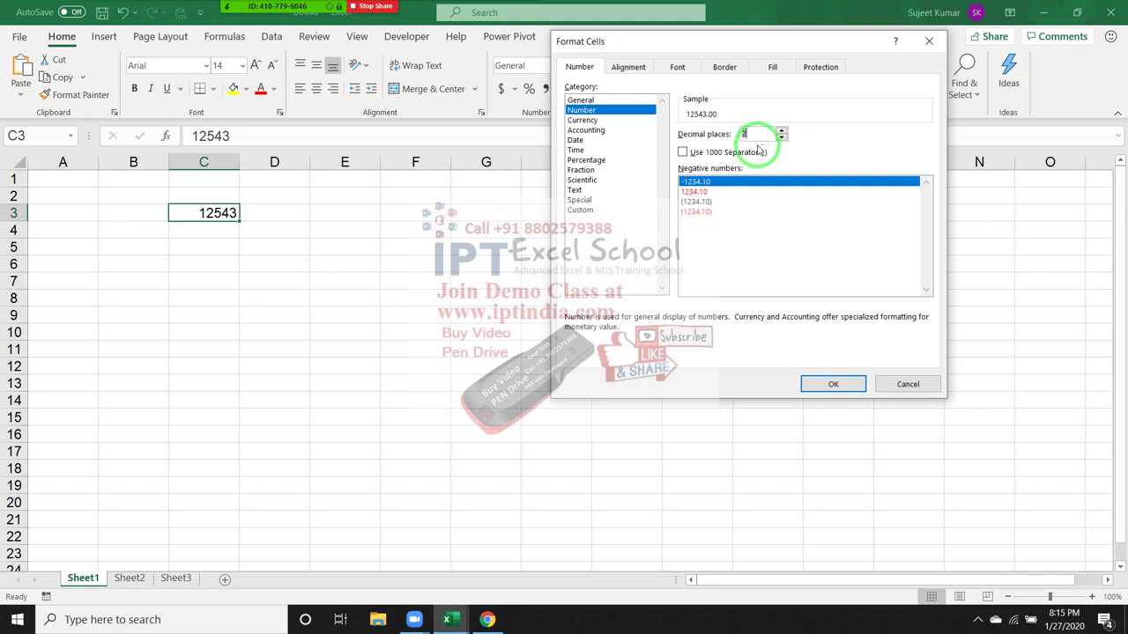
left_click(747, 155)
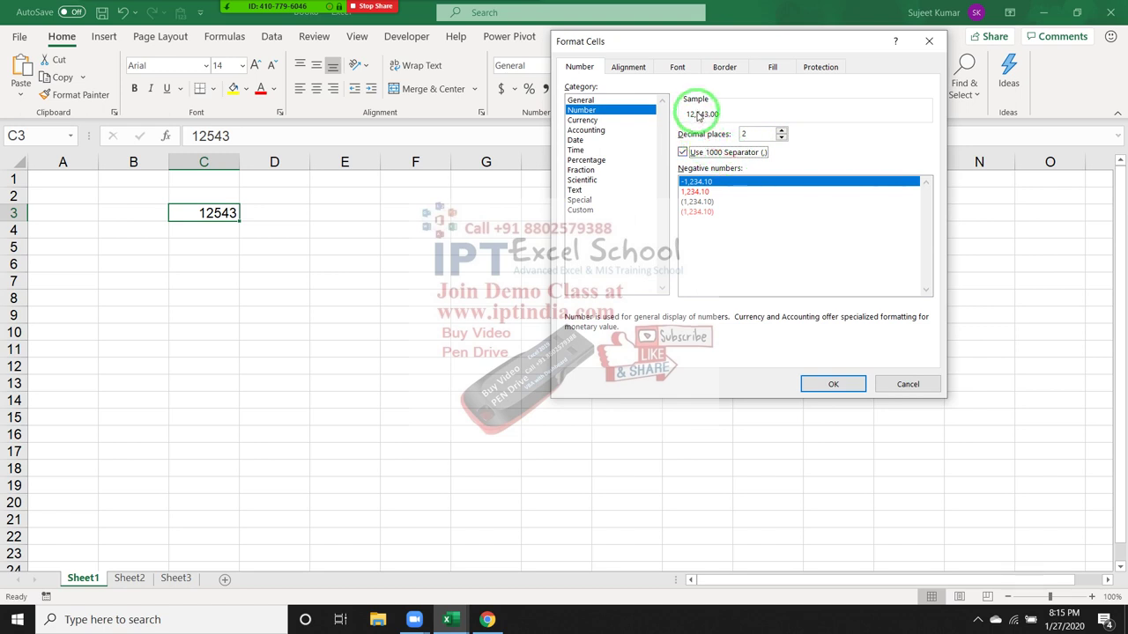
left_click(707, 151)
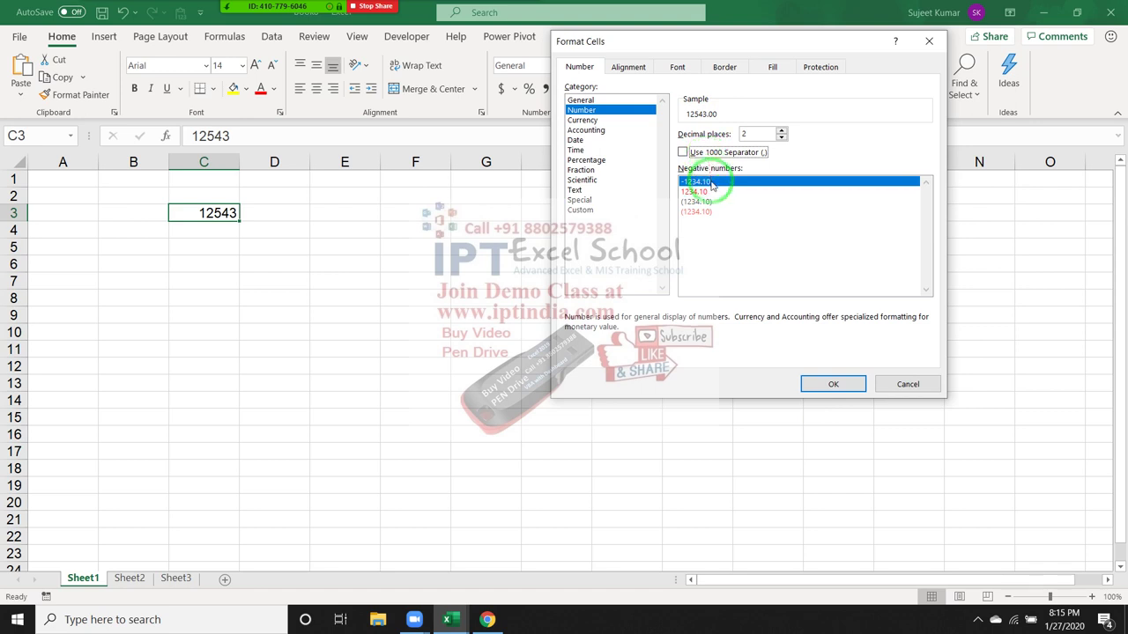
Preview the red, minus-sign and parentheses negative styles, then cancel so C3 stays General.
left_click(977, 620)
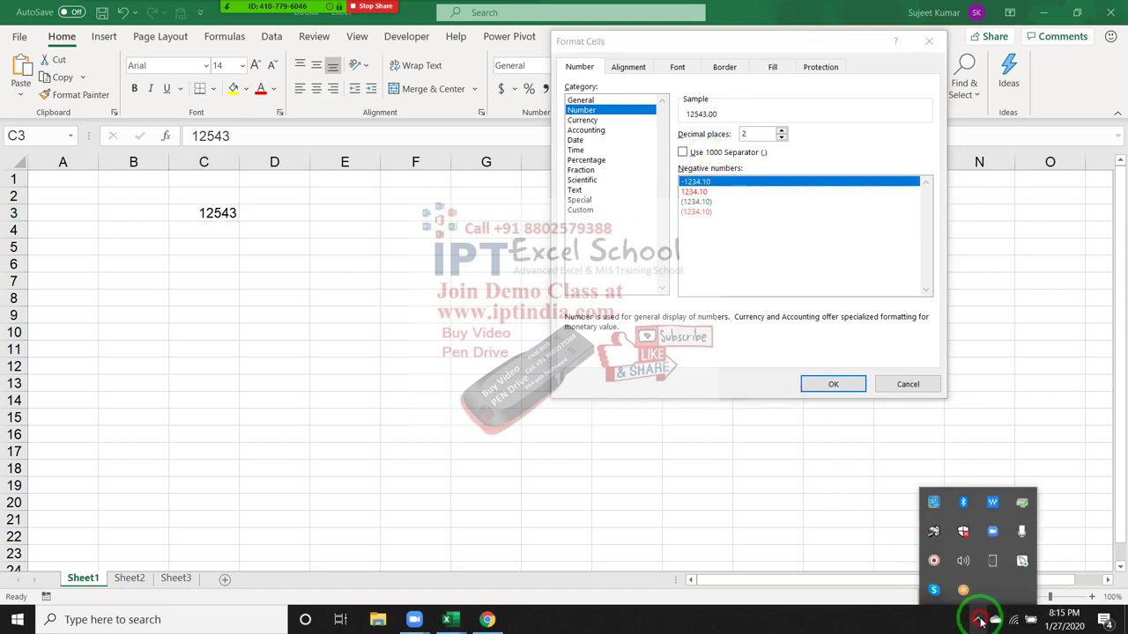
left_click(718, 313)
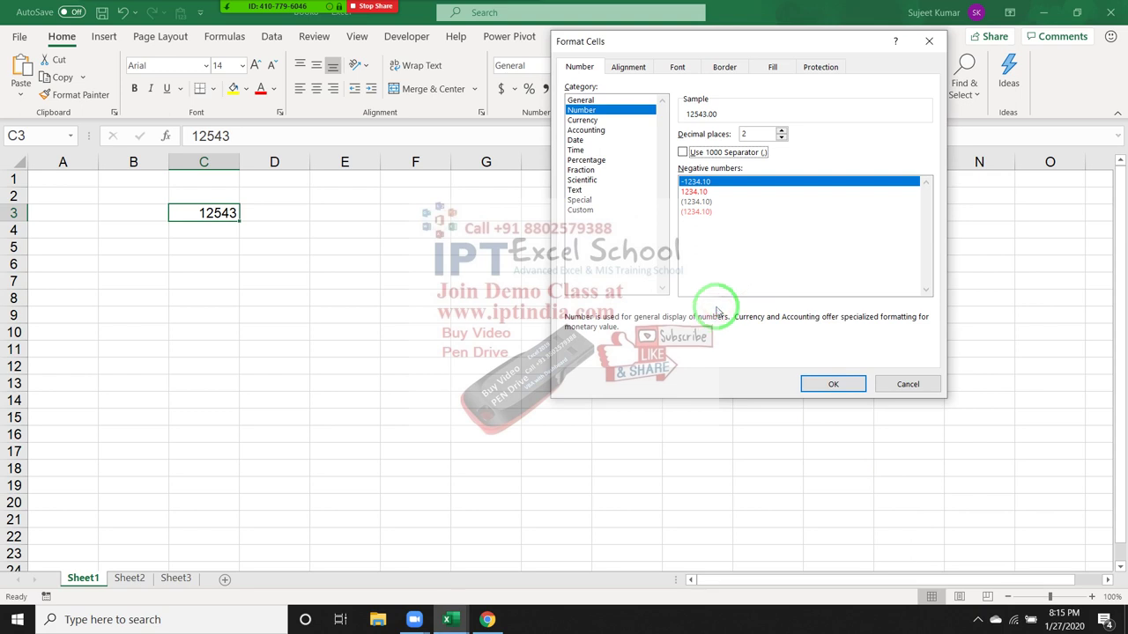
left_click(690, 192)
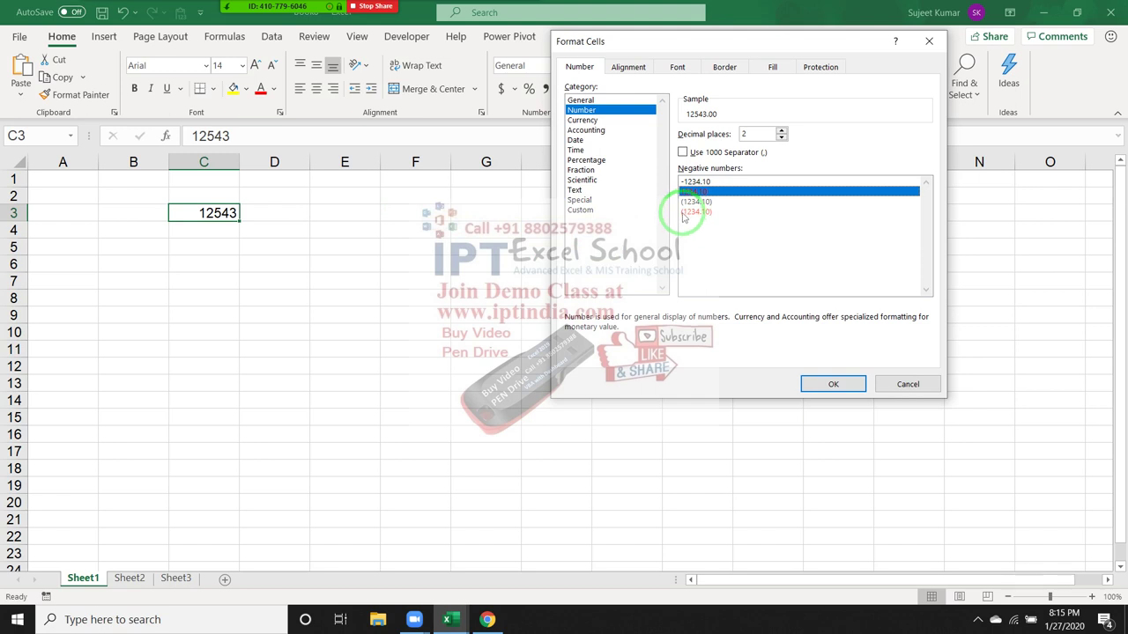
left_click(695, 183)
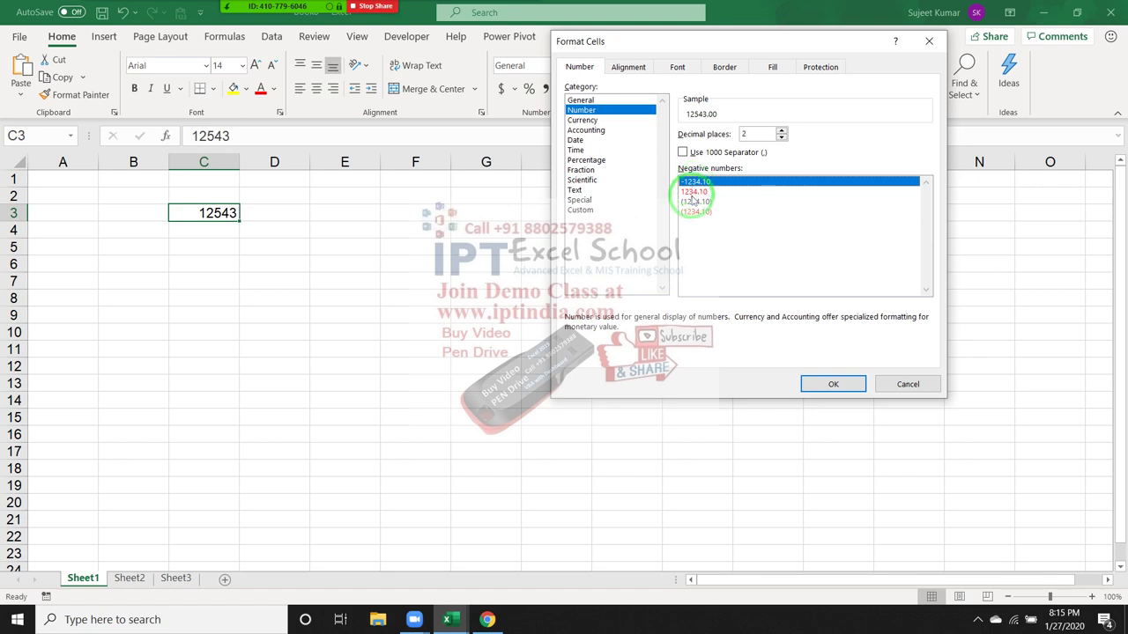
left_click(693, 201)
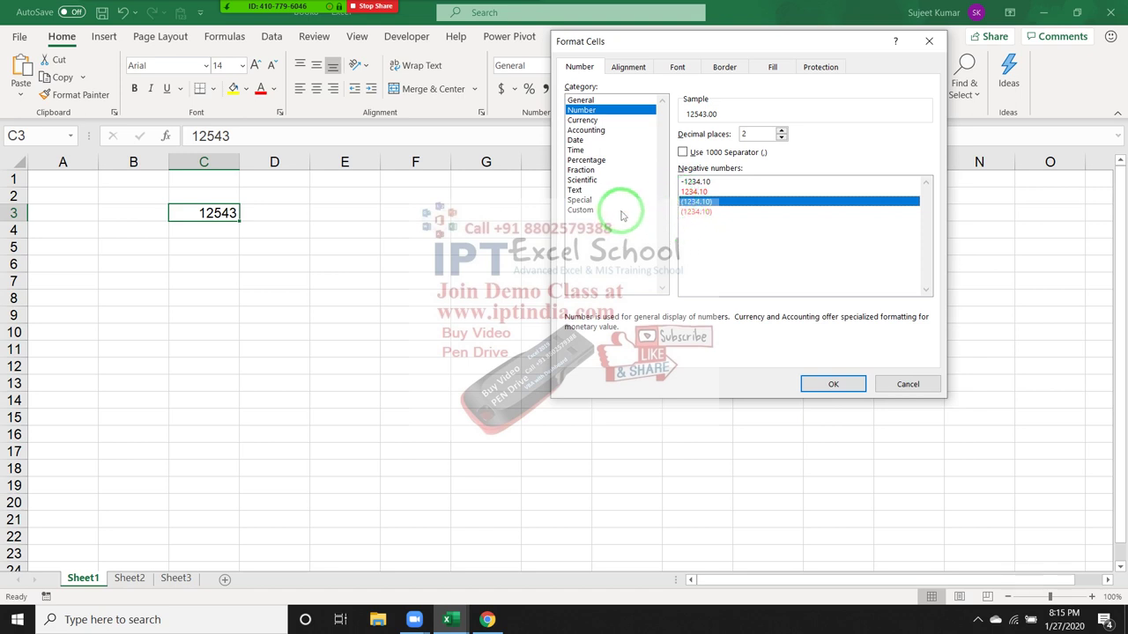
left_click(687, 212)
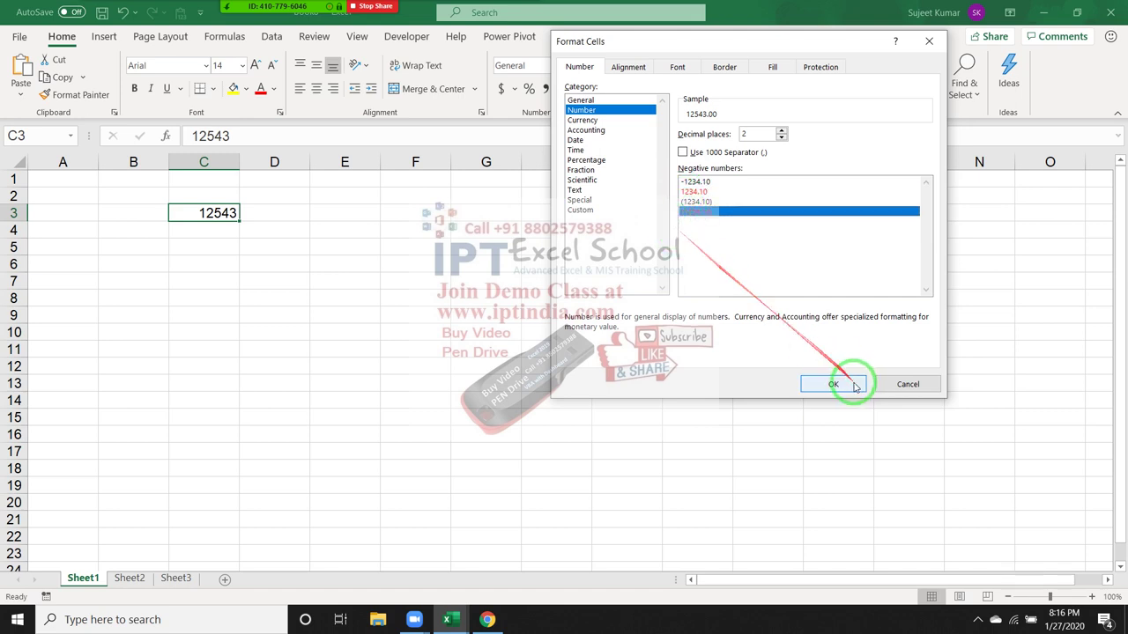
left_click(896, 385)
Enter -12 in G3 and format it as Number with red negatives without a minus sign.
left_click(495, 208)
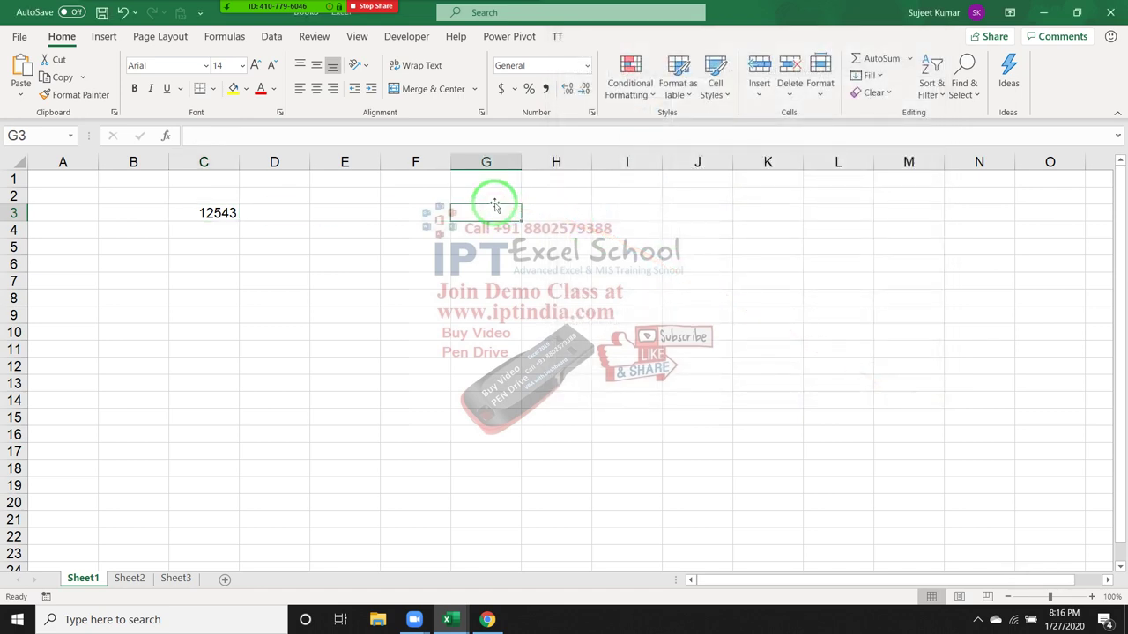
type("-12")
key("Return")
left_click(497, 210)
left_click(592, 112)
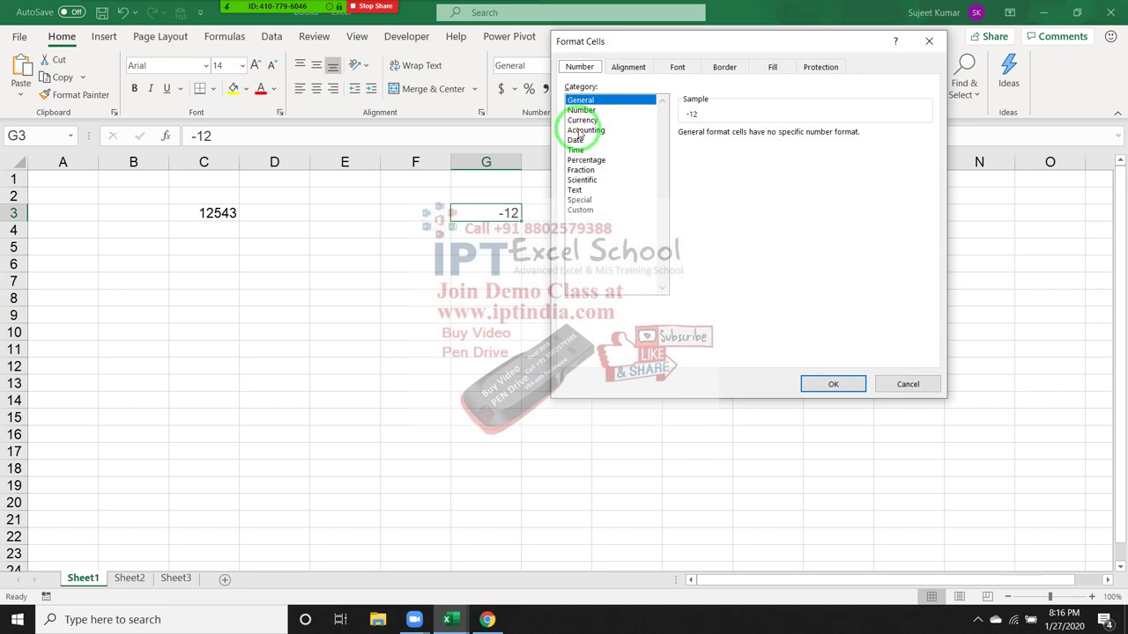
left_click(581, 110)
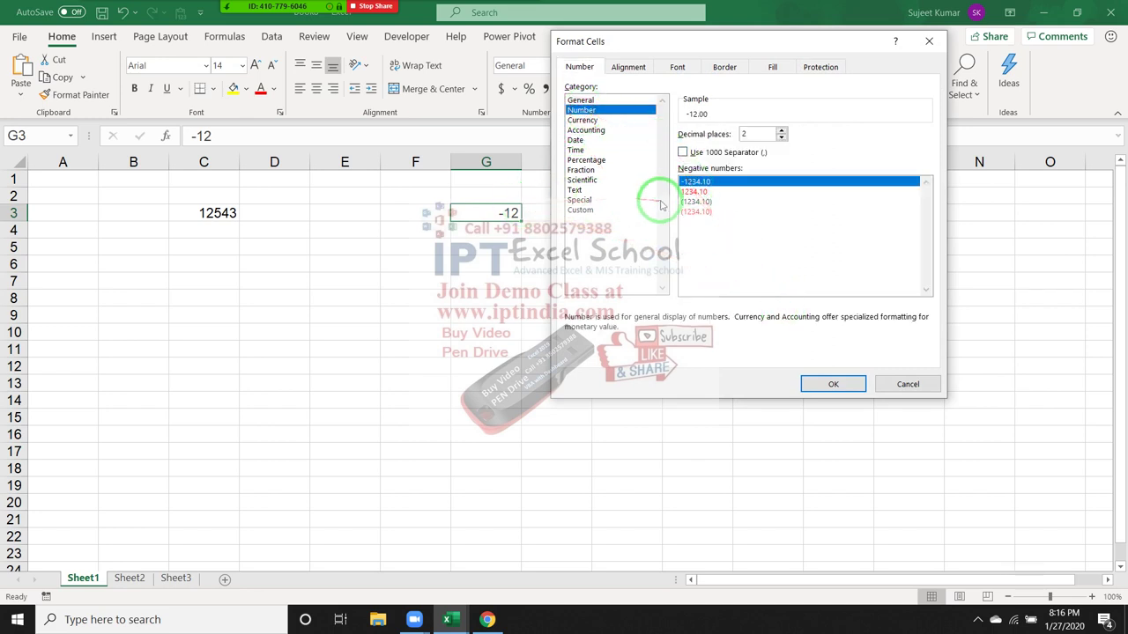
left_click(687, 193)
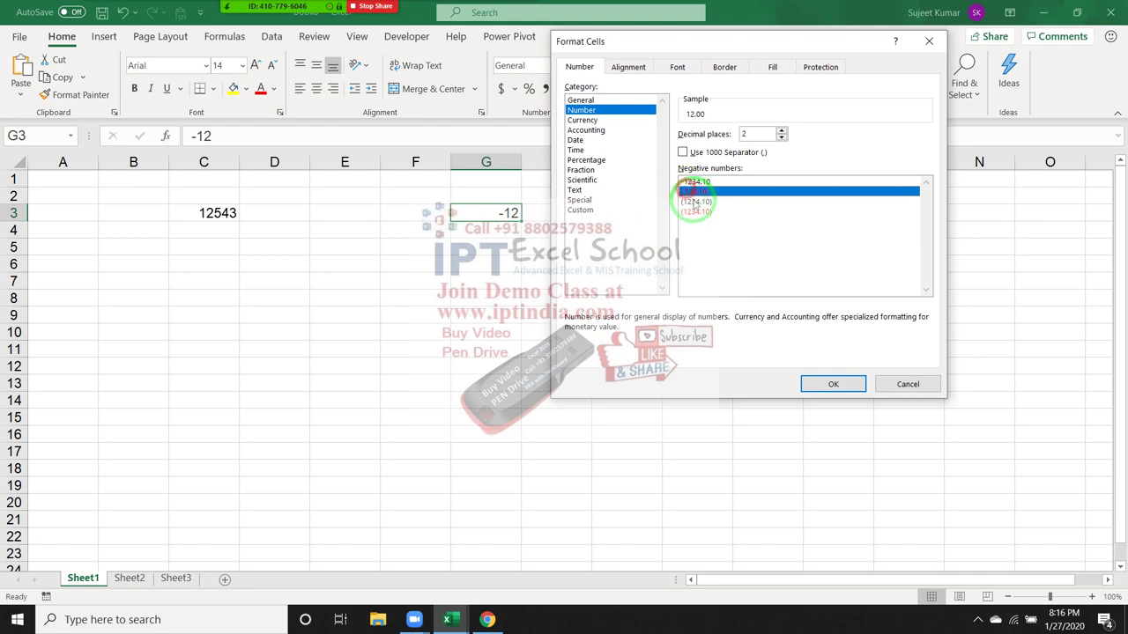
left_click(837, 386)
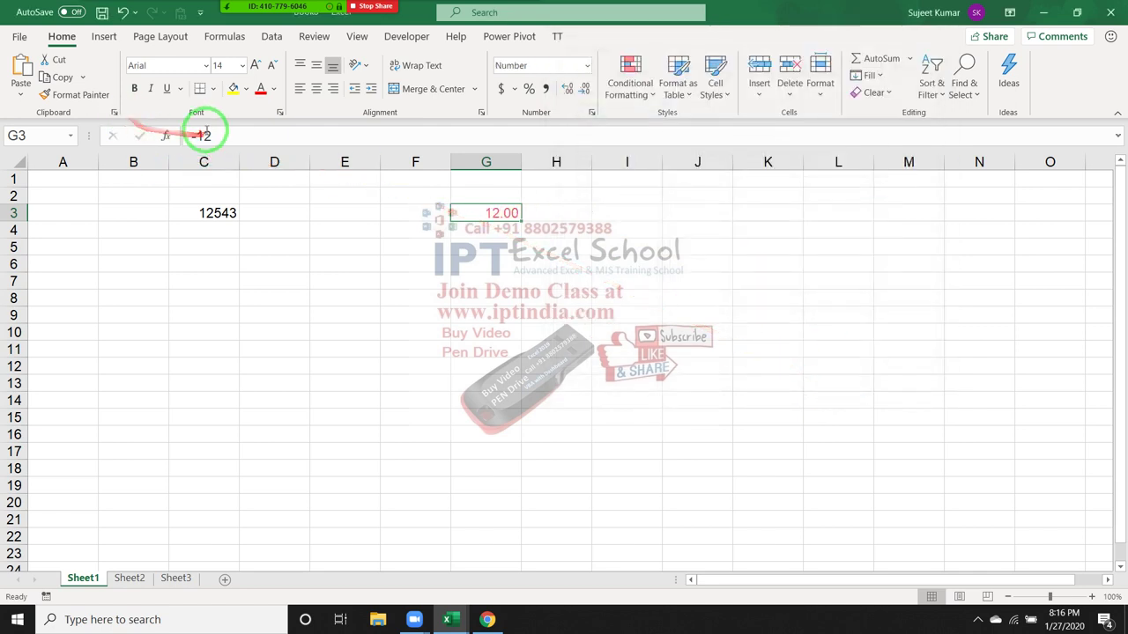
left_click_drag(216, 136, 155, 120)
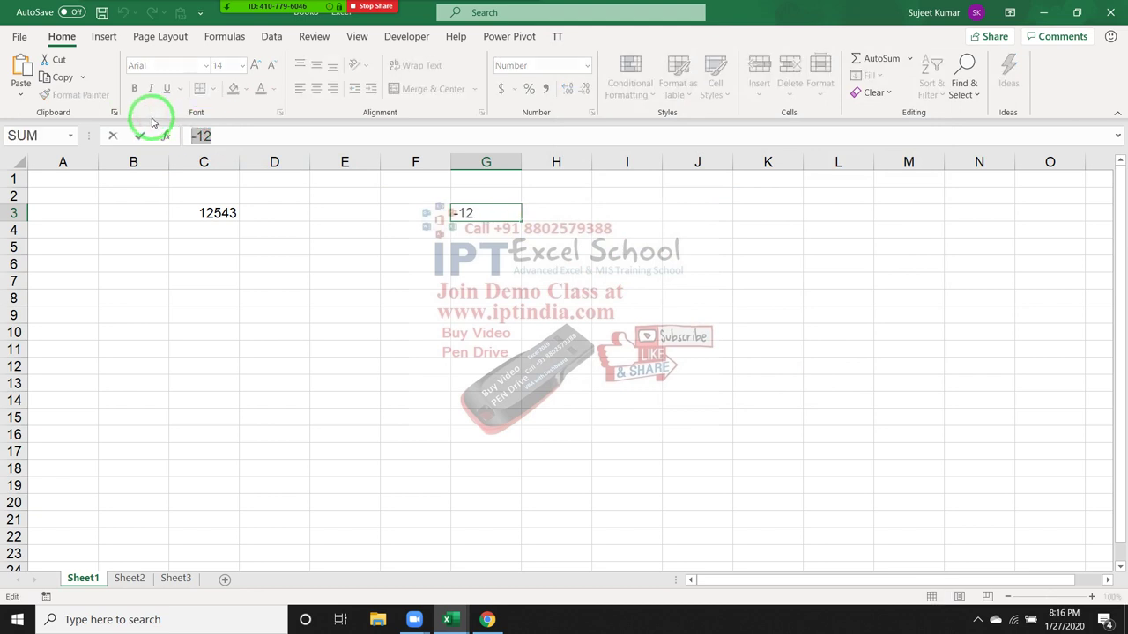
key("Escape")
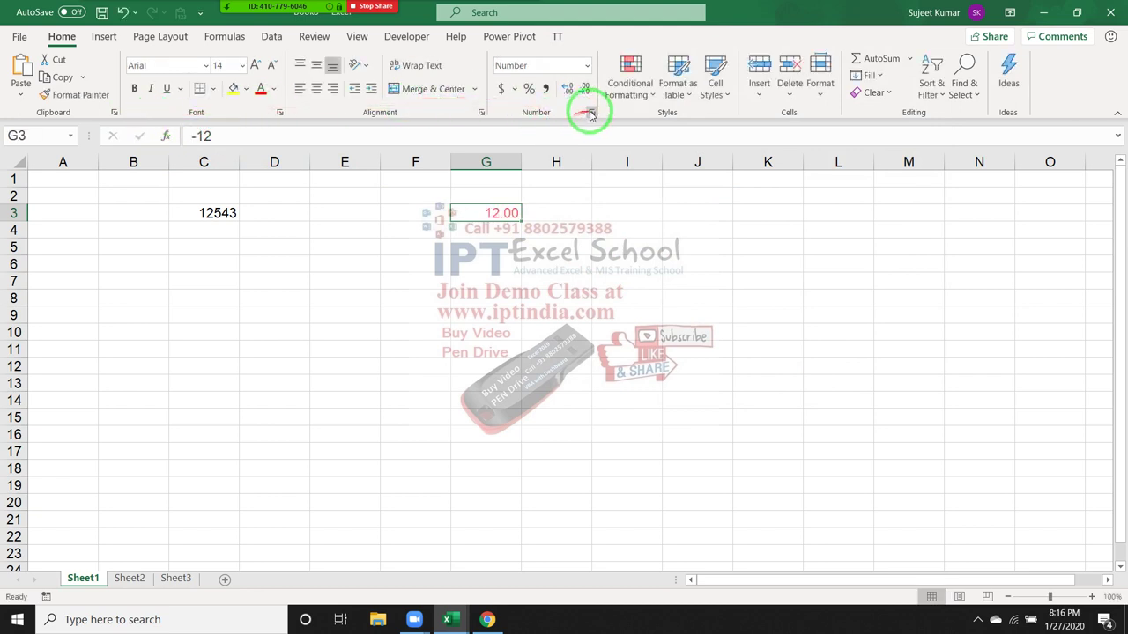
Reformat G3 with red parentheses negatives (12.00), then preview the Currency format.
left_click(591, 111)
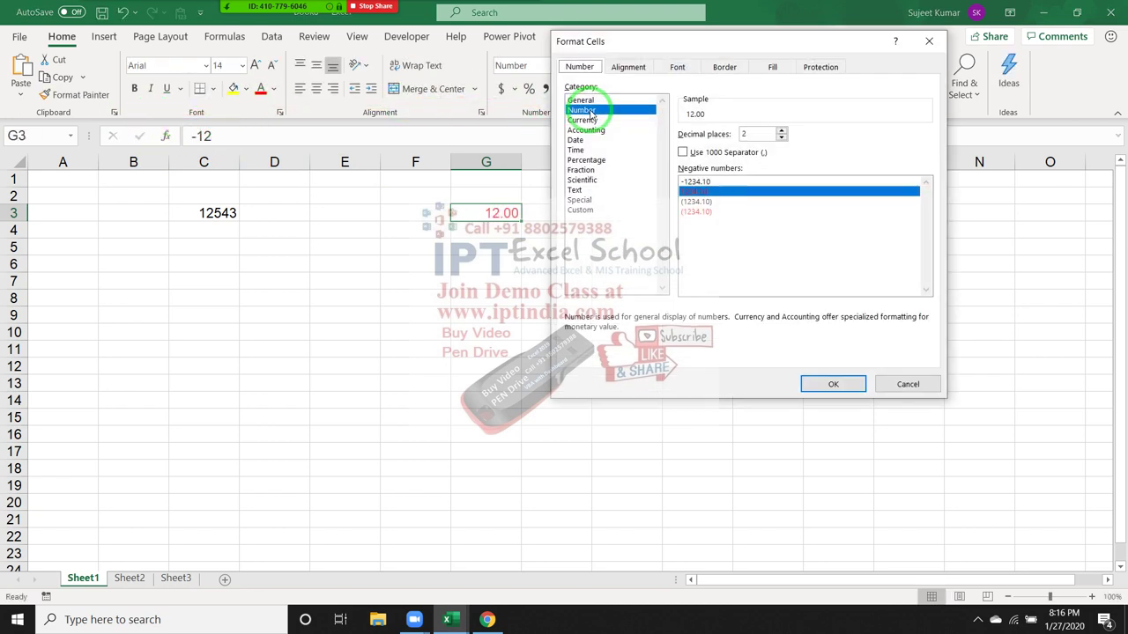
left_click(705, 202)
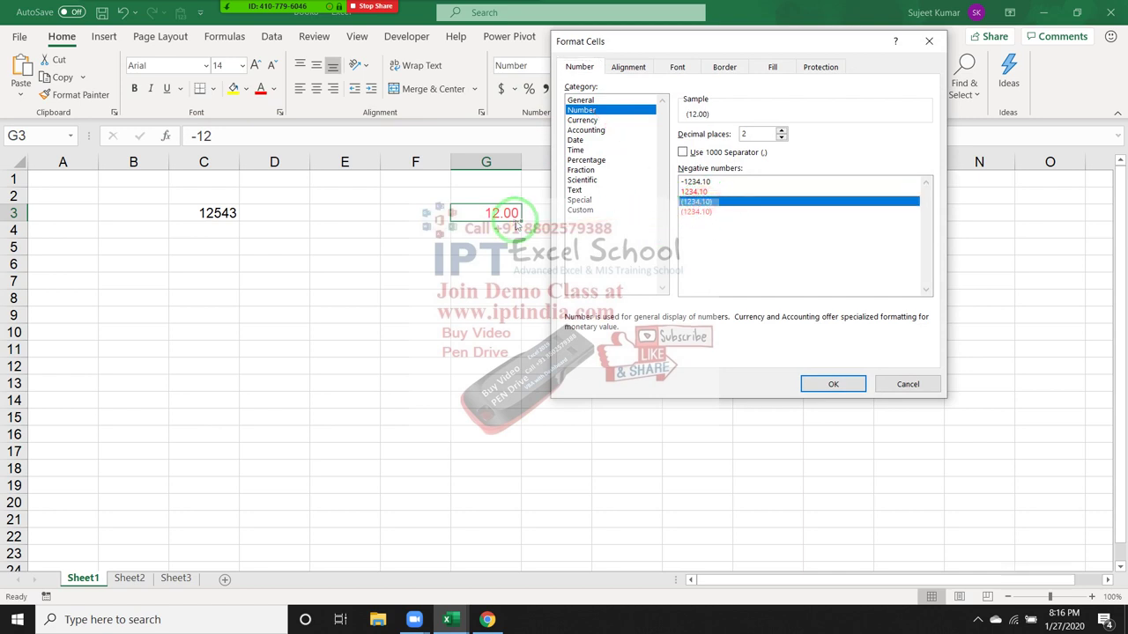
left_click(692, 212)
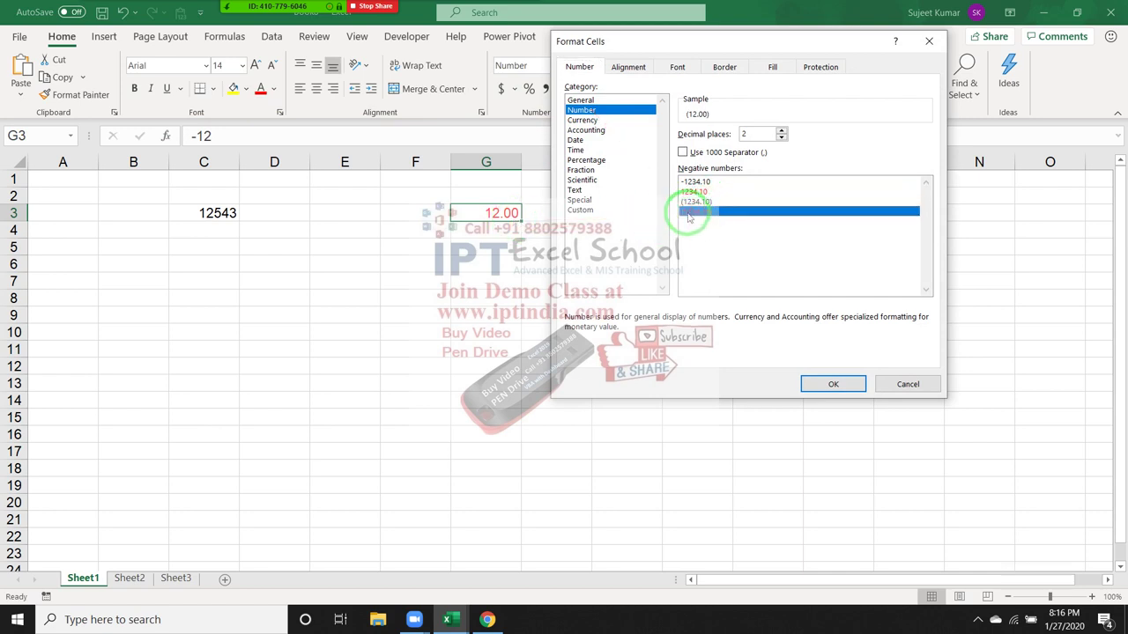
left_click(833, 384)
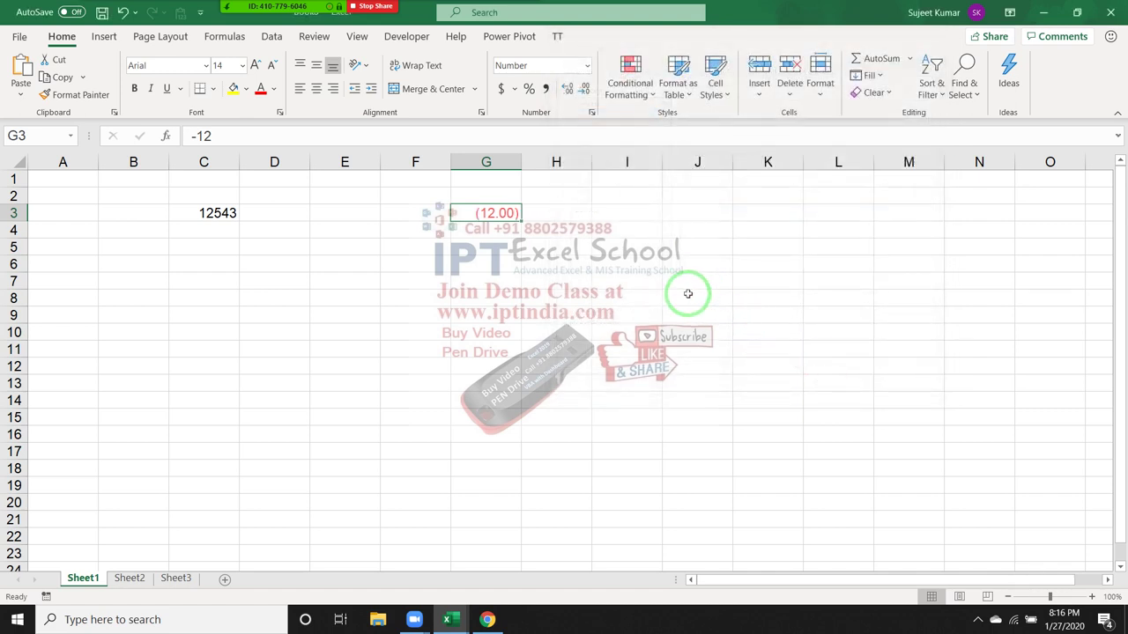
left_click(592, 112)
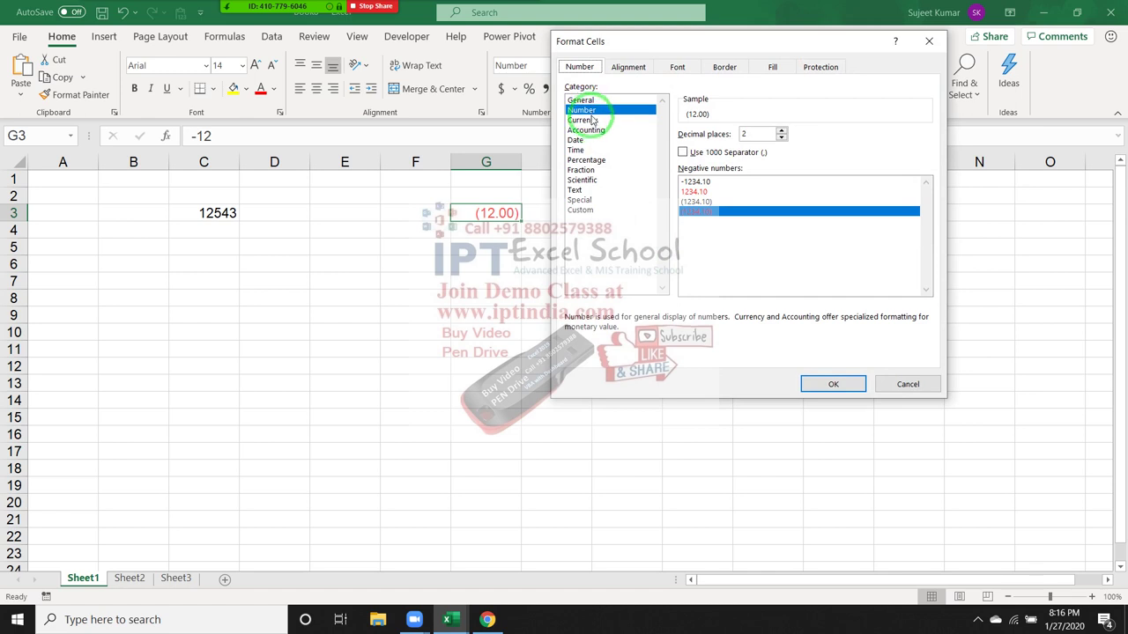
left_click(591, 121)
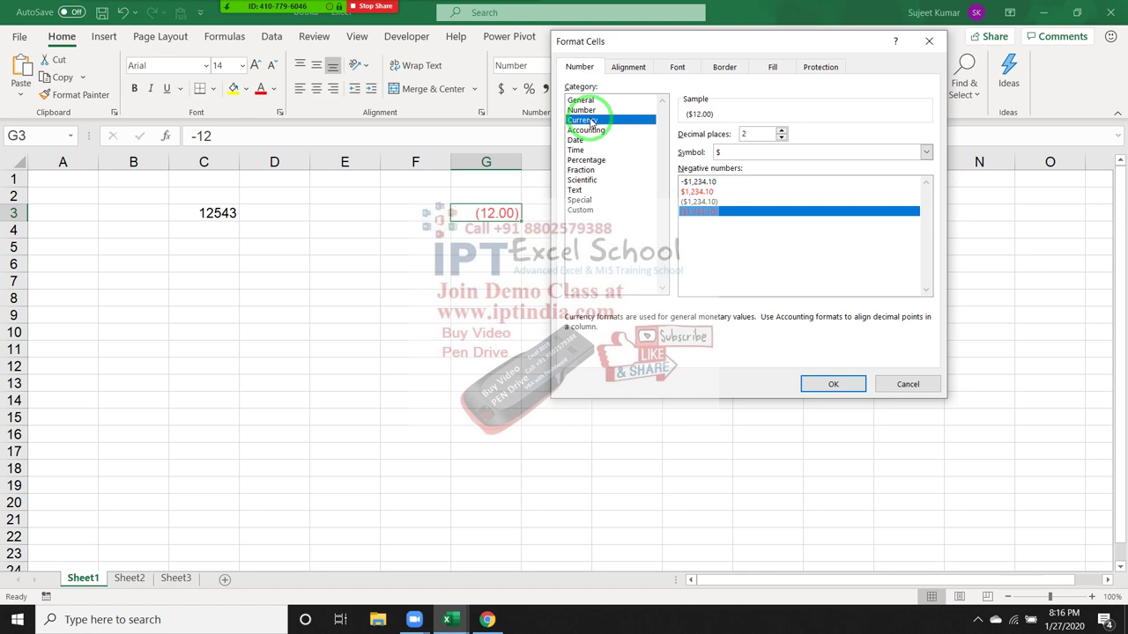
Format C3 as a two-decimal Number with the 1000 separator.
key("Escape")
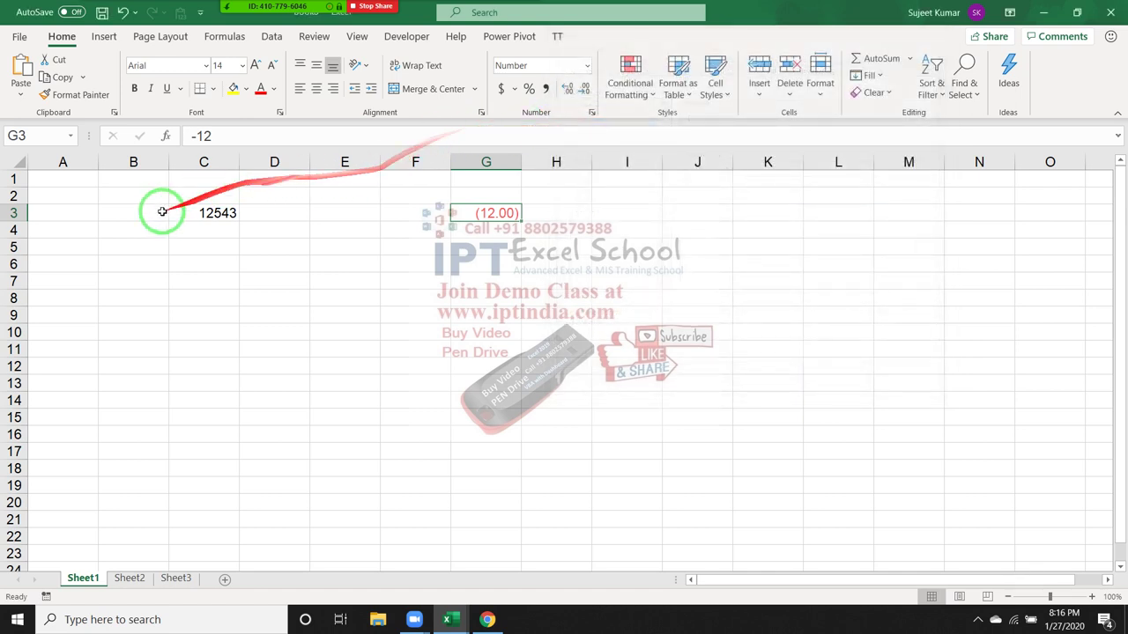
left_click(195, 211)
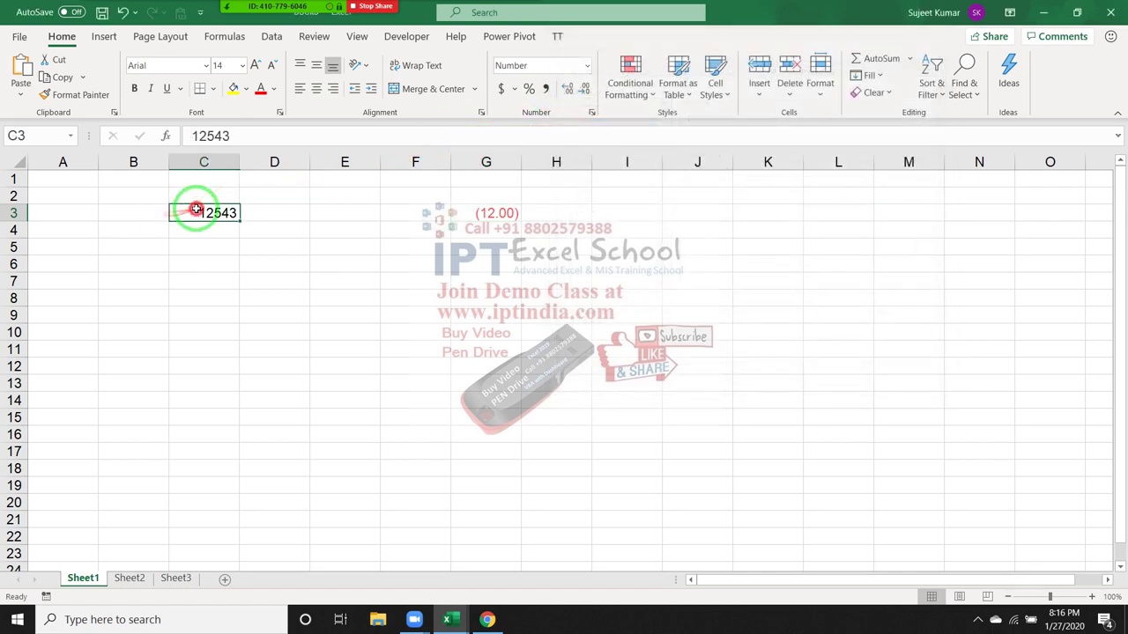
left_click(591, 111)
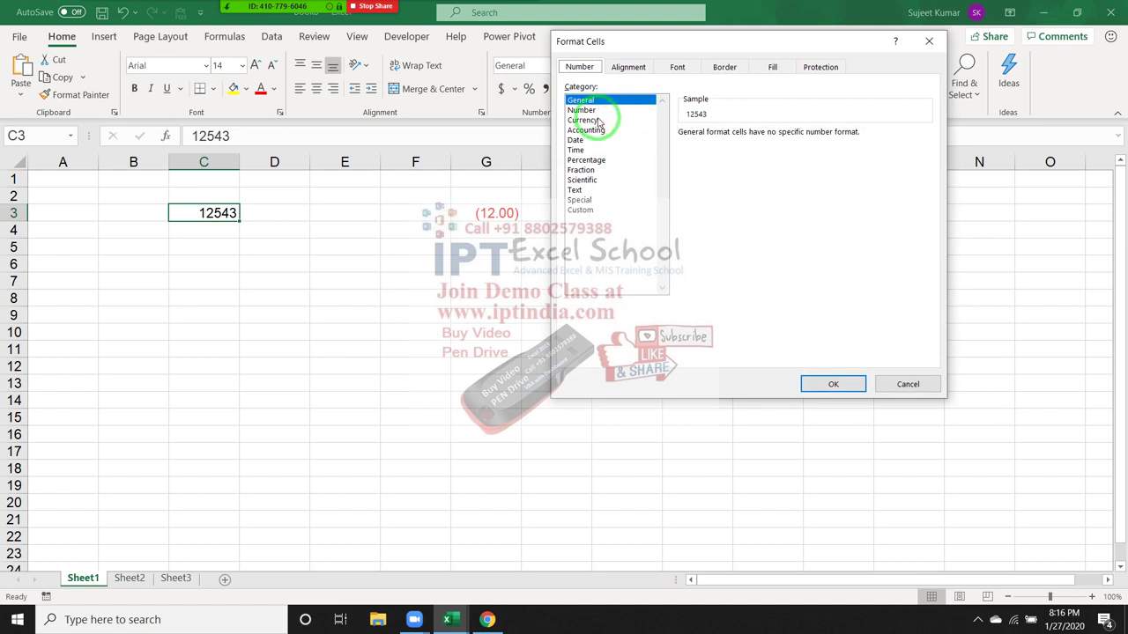
left_click(583, 110)
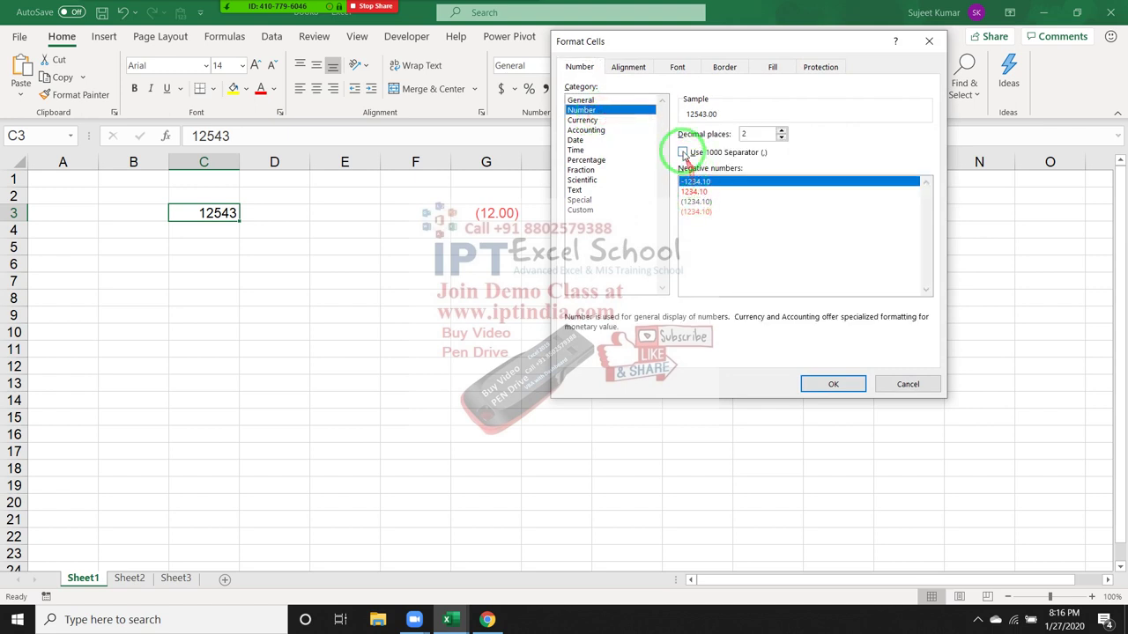
left_click(684, 152)
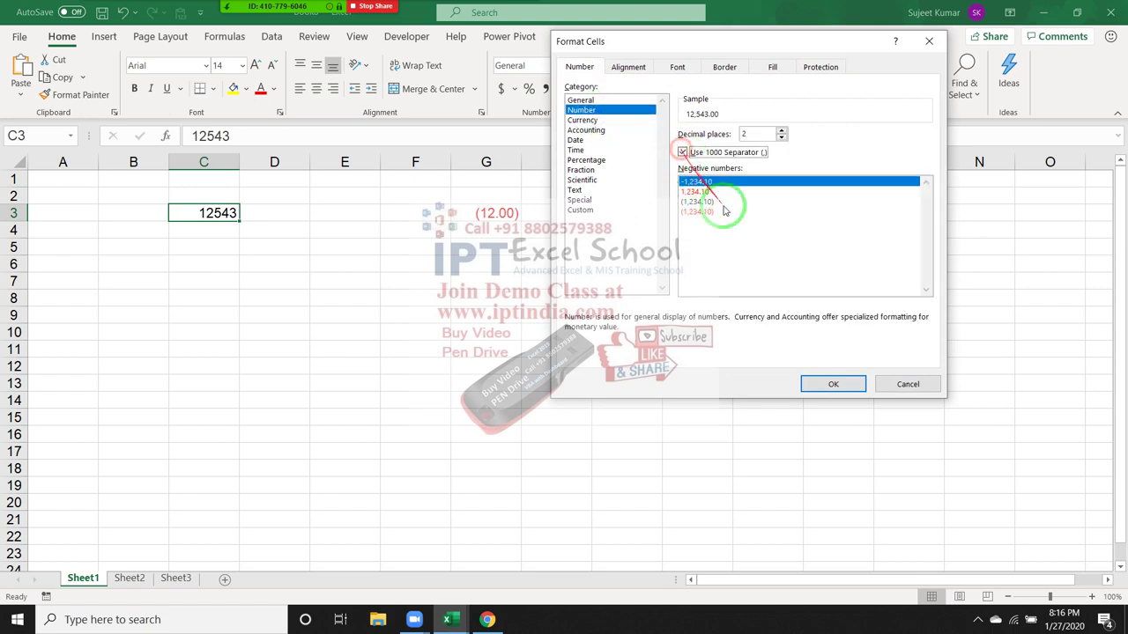
left_click(835, 385)
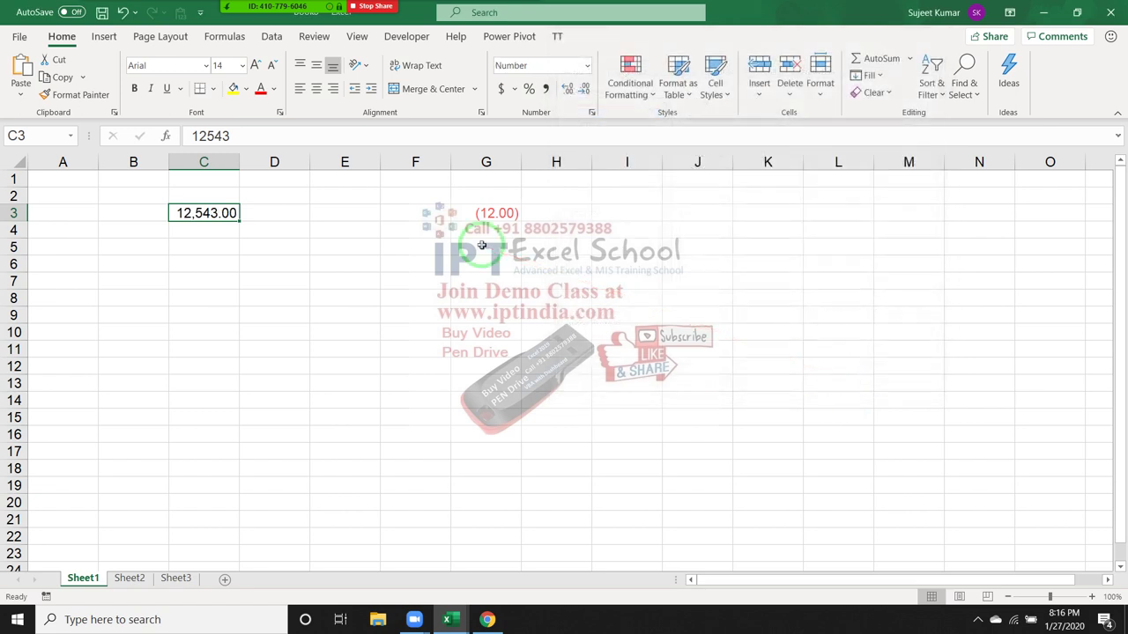
Change C3's value to 150000, shown as 150,000.00.
type("150000")
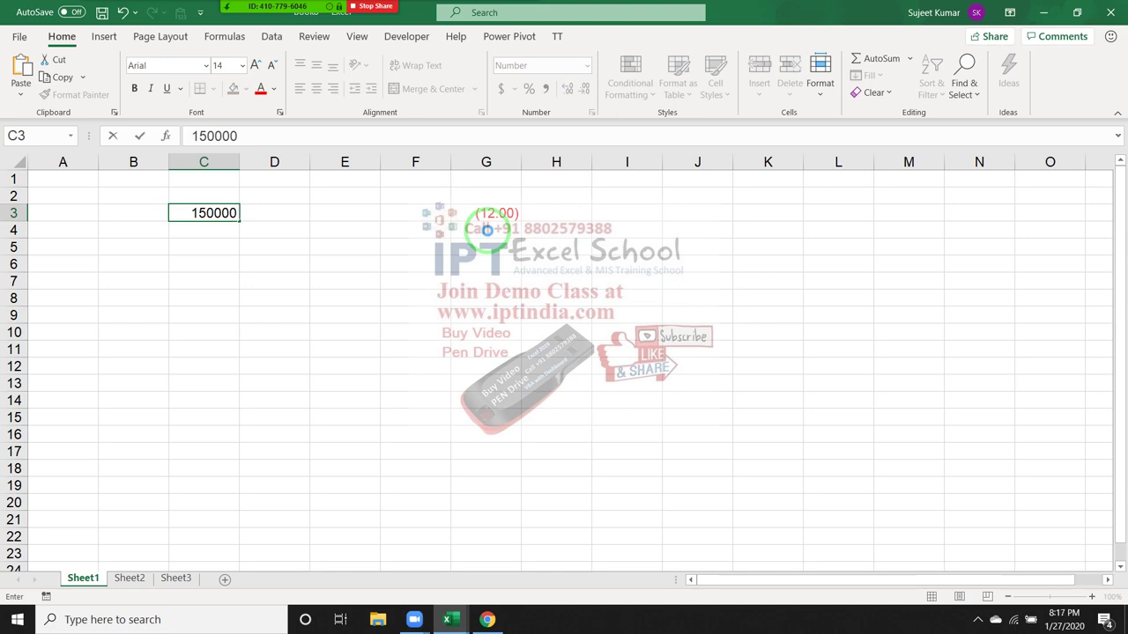
key("Return")
key("Up")
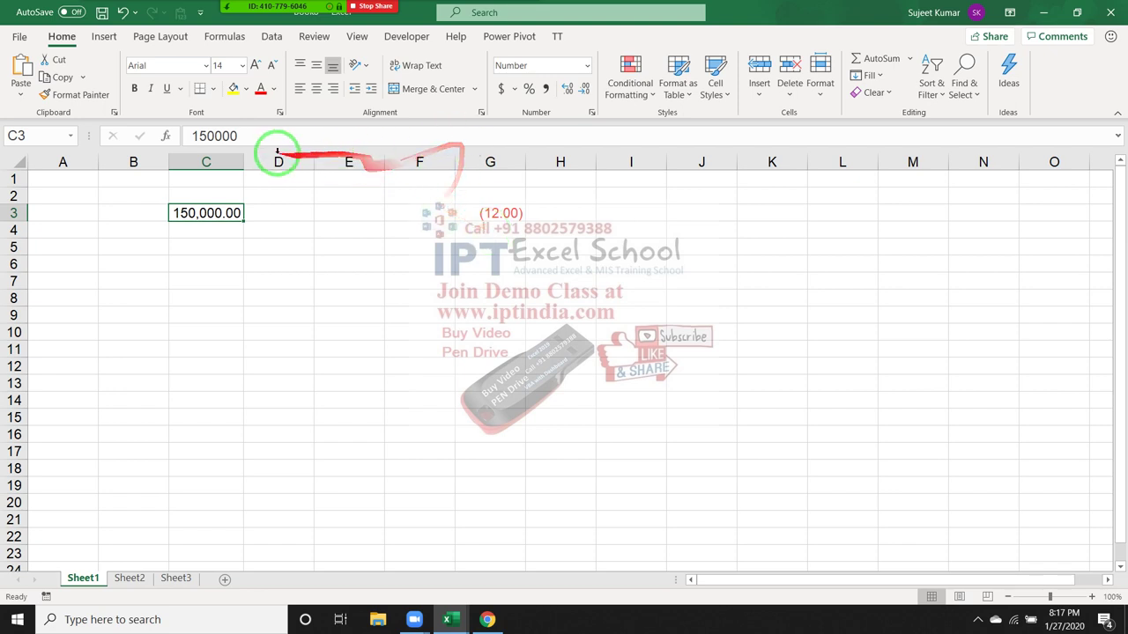
Change C3's value to 1500000, shown as 1,500,000.00.
left_click(206, 135)
key("Return")
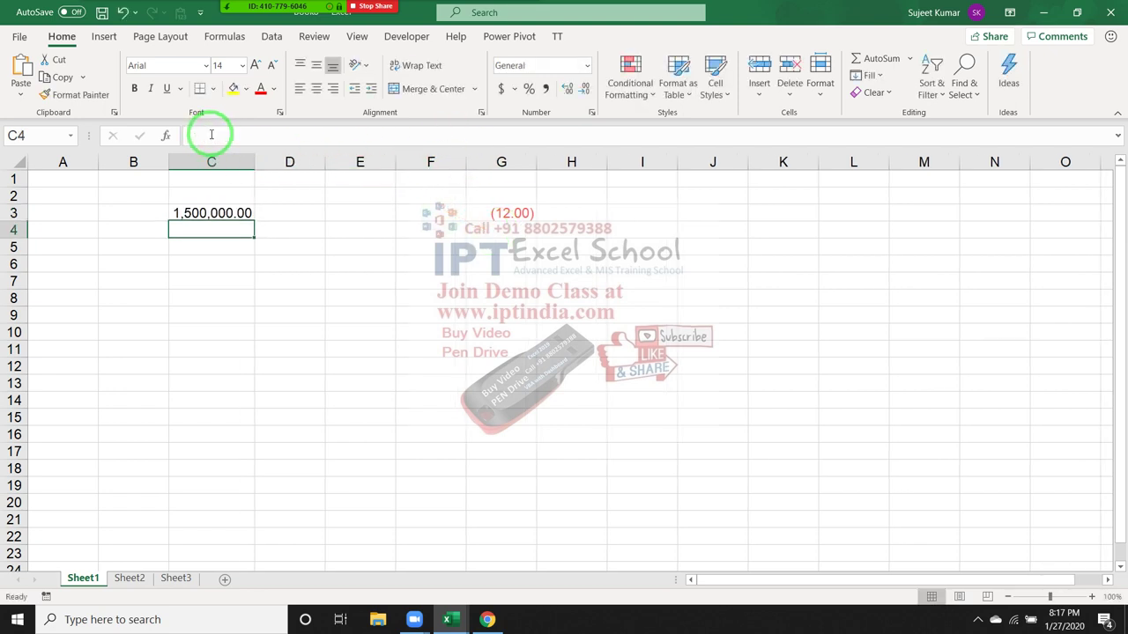
double_click(194, 213)
left_click(196, 234)
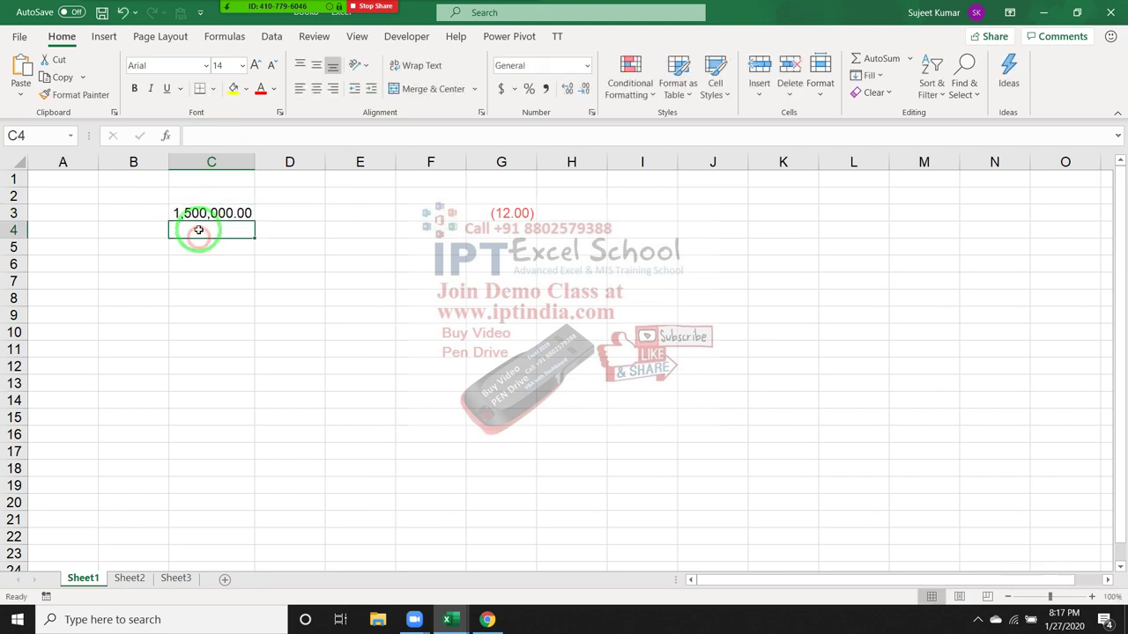
left_click(196, 213)
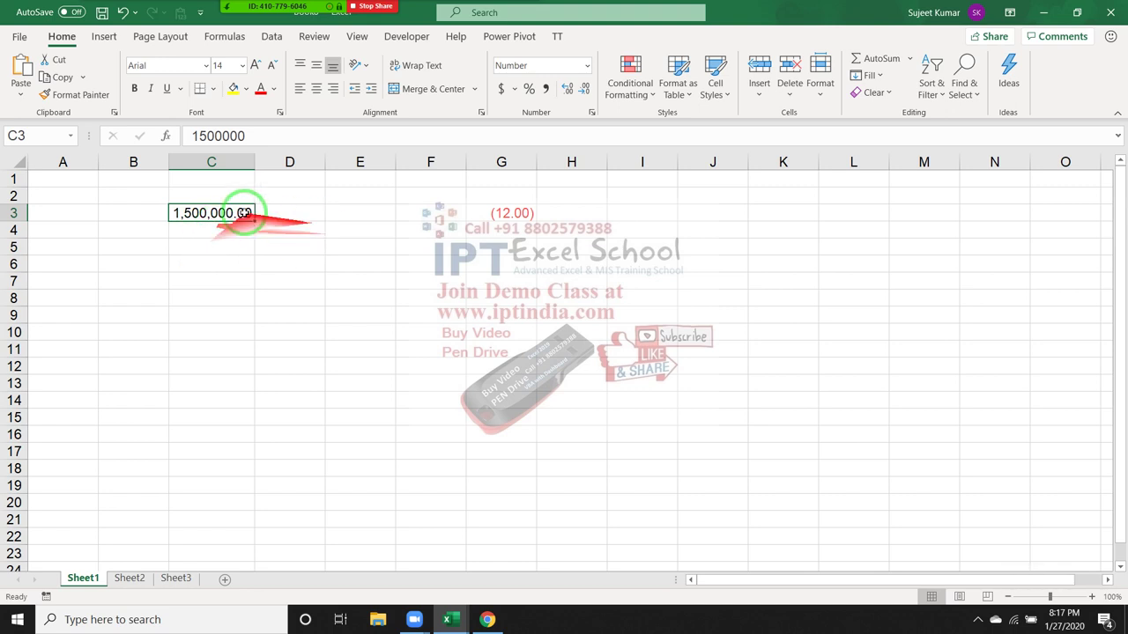
Switch C3's format to Currency and scroll the symbol list down to the ₹ entries.
left_click_drag(255, 200, 610, 130)
left_click(591, 112)
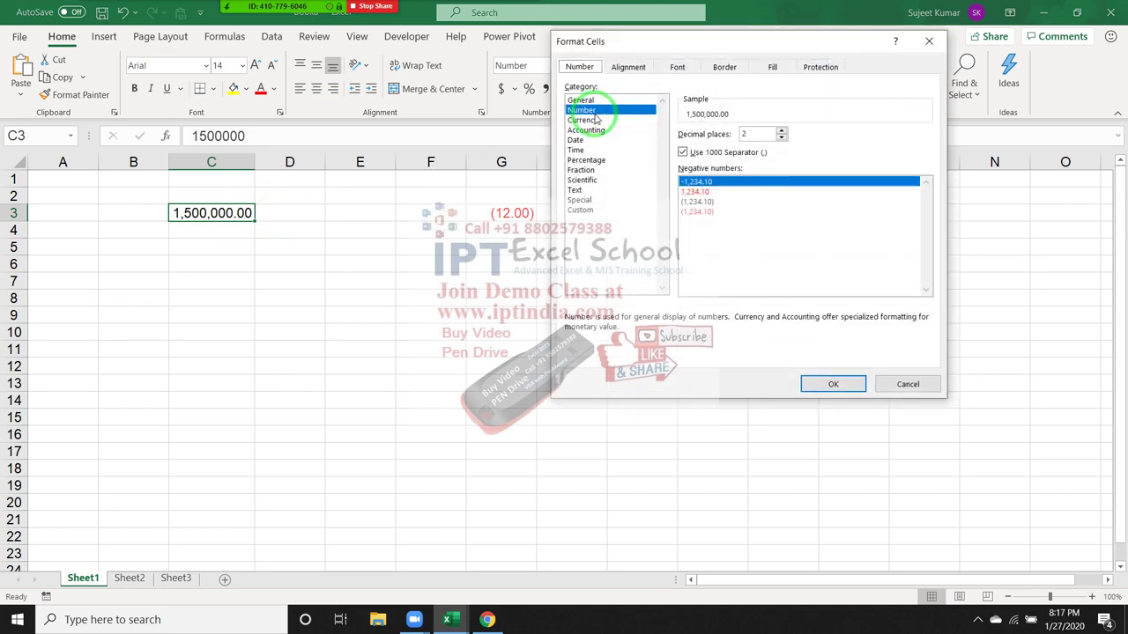
left_click(595, 121)
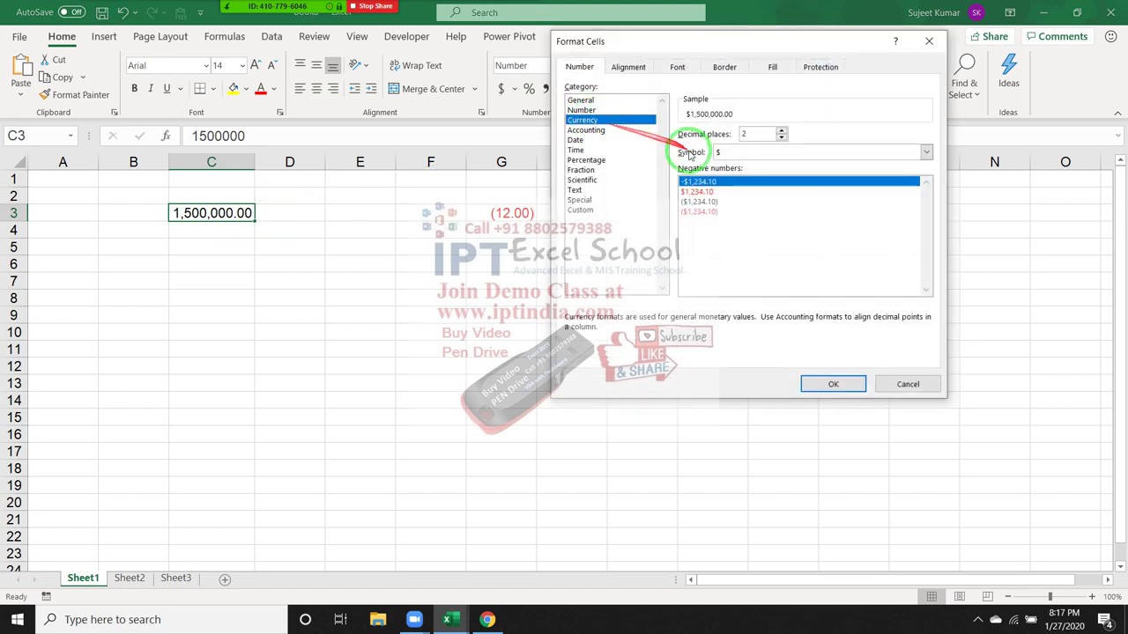
left_click(726, 153)
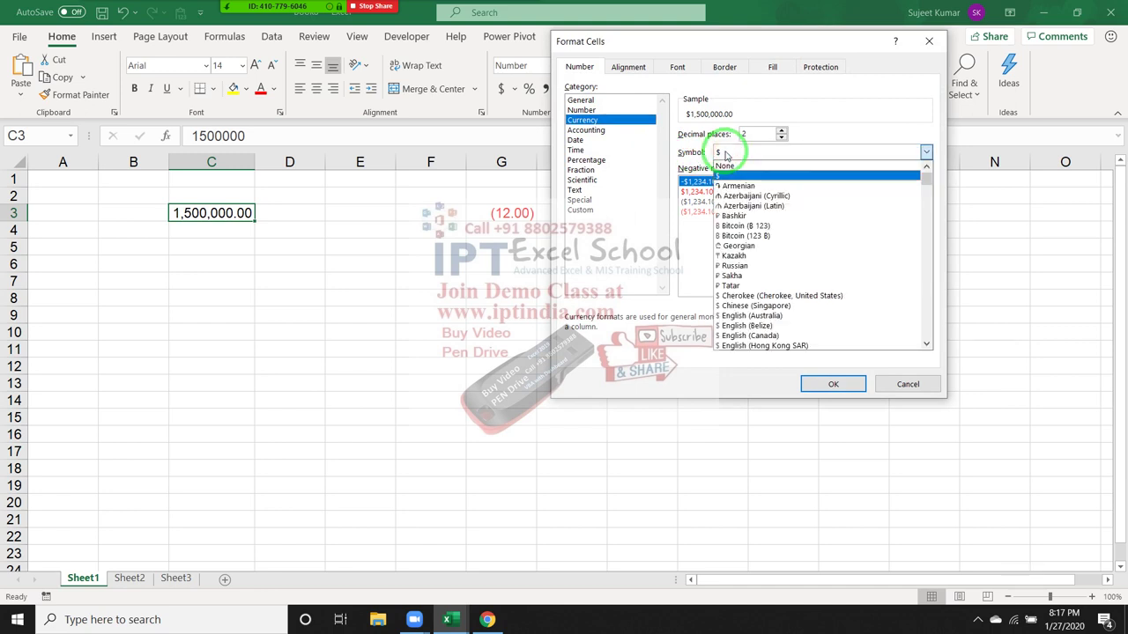
scroll(738, 304, "down", 1)
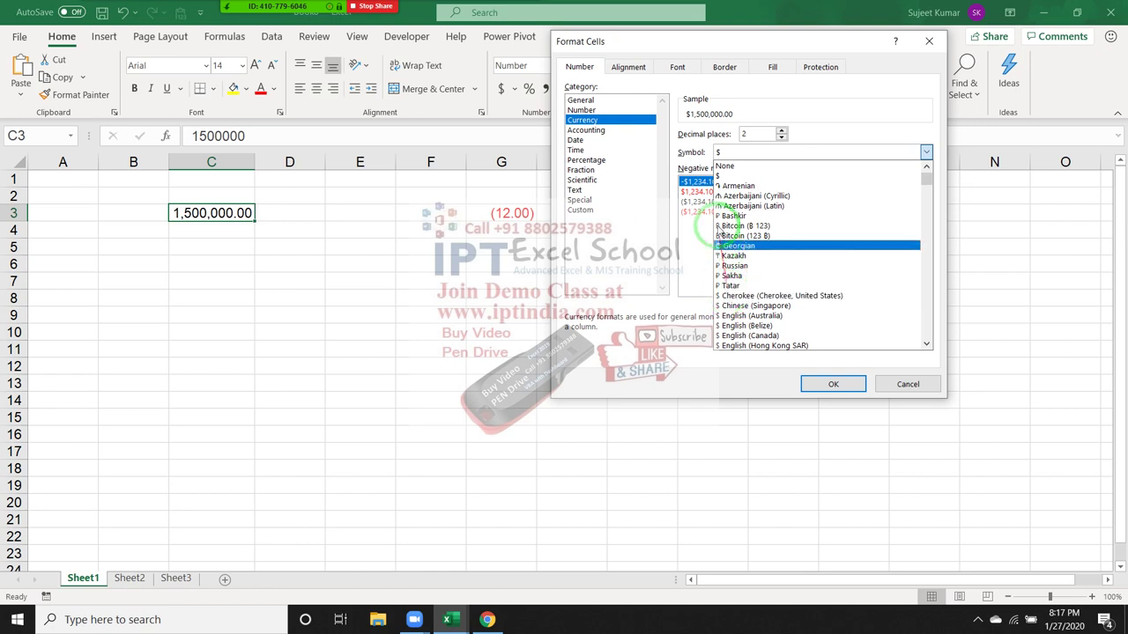
scroll(744, 295, "up", 1)
scroll(748, 298, "down", 3)
scroll(748, 304, "down", 3)
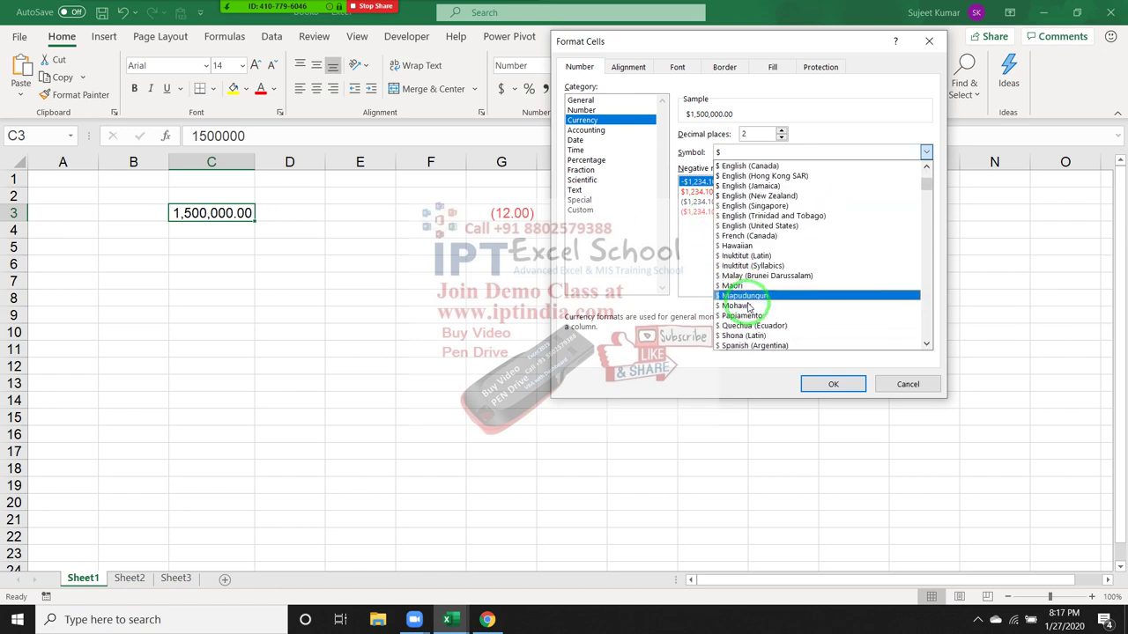
scroll(749, 310, "down", 2)
scroll(748, 313, "down", 3)
scroll(748, 314, "down", 2)
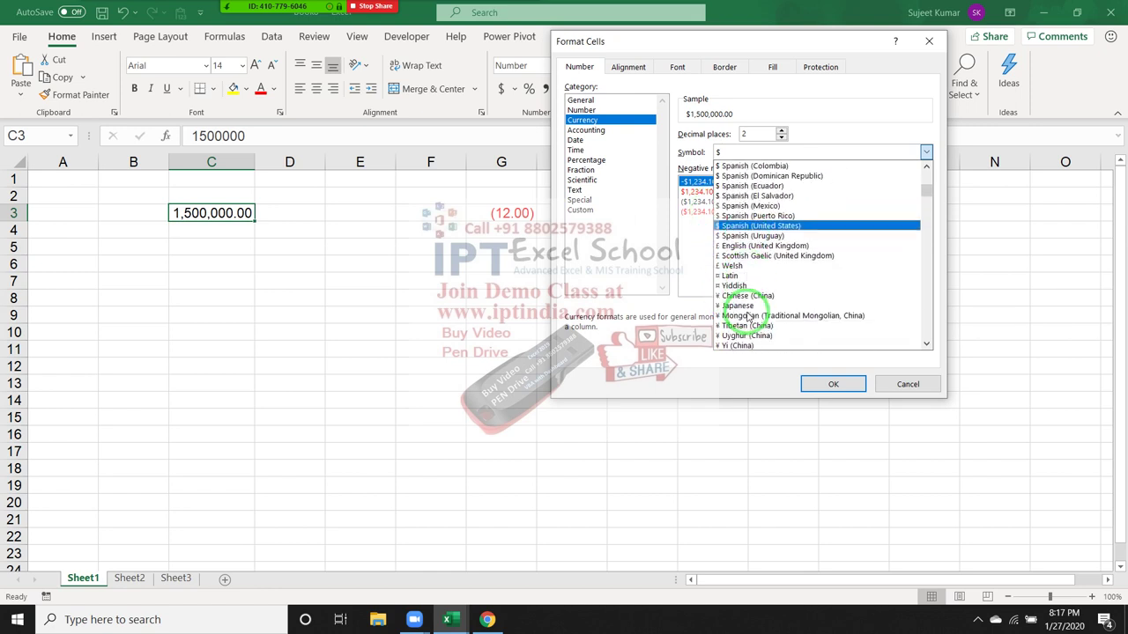
scroll(747, 315, "down", 3)
scroll(748, 315, "down", 3)
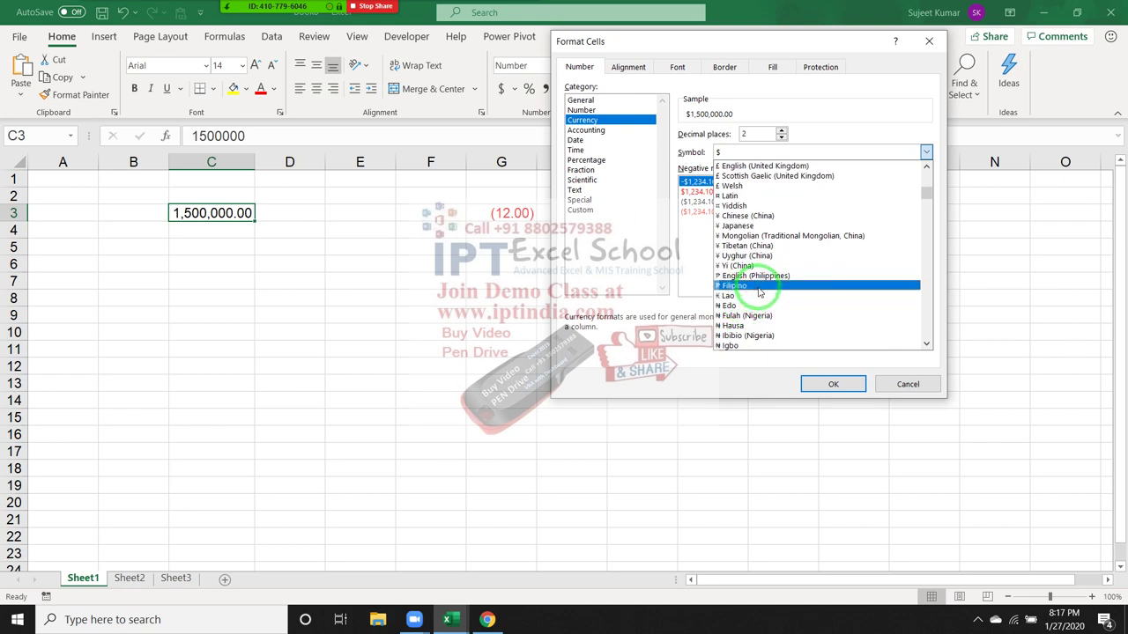
scroll(758, 304, "down", 2)
scroll(758, 302, "down", 2)
scroll(757, 300, "down", 3)
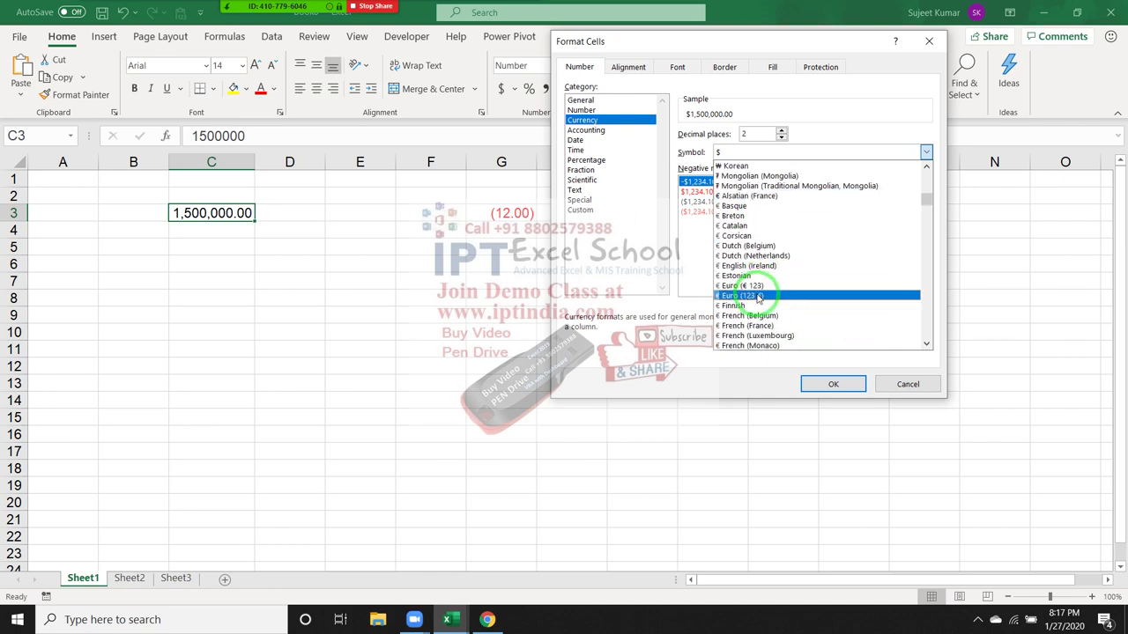
scroll(757, 300, "down", 3)
scroll(758, 298, "down", 2)
scroll(758, 295, "down", 2)
scroll(758, 293, "down", 1)
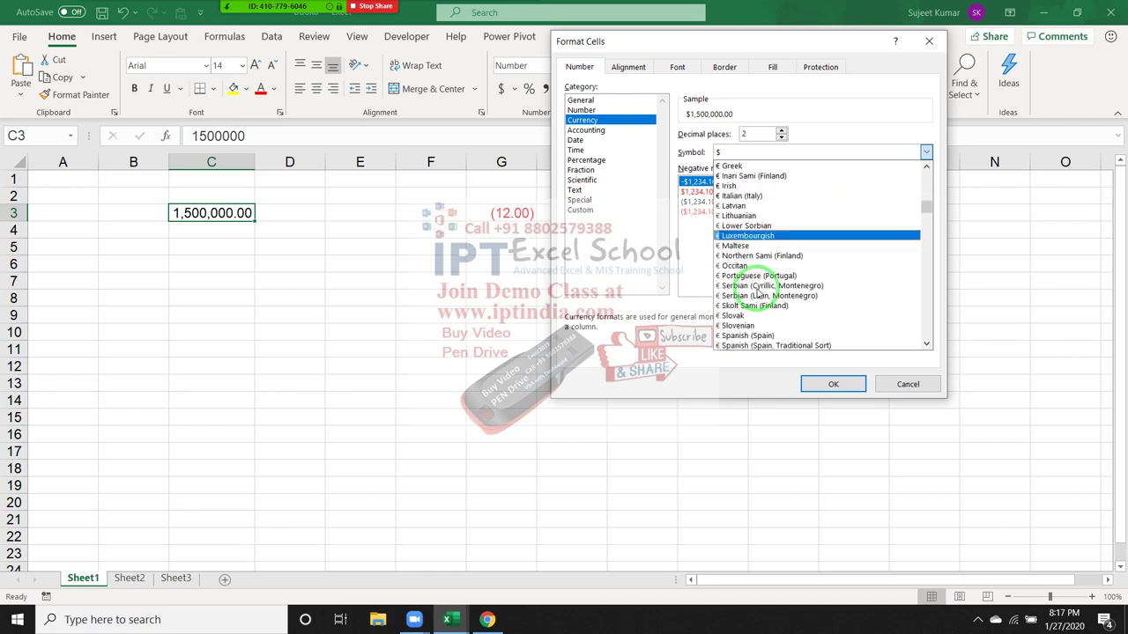
scroll(757, 293, "down", 1)
scroll(757, 292, "down", 1)
scroll(758, 290, "down", 1)
scroll(757, 293, "up", 2)
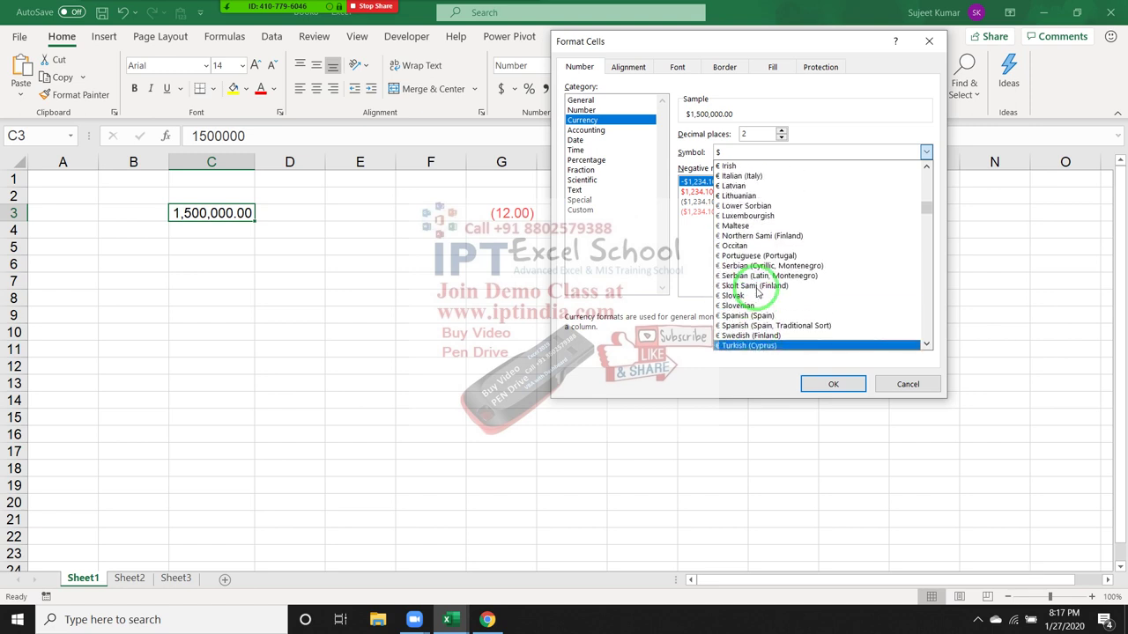
scroll(758, 293, "up", 2)
scroll(758, 291, "down", 2)
scroll(757, 287, "down", 2)
scroll(756, 289, "down", 2)
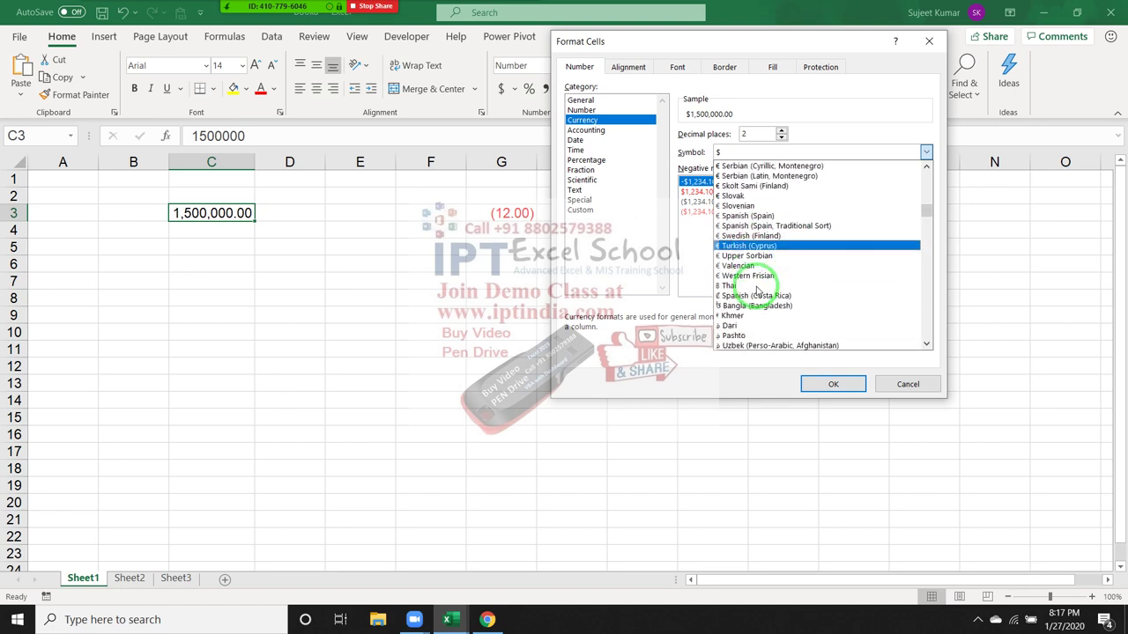
scroll(757, 289, "down", 2)
scroll(757, 290, "down", 2)
scroll(758, 291, "down", 2)
scroll(758, 290, "down", 1)
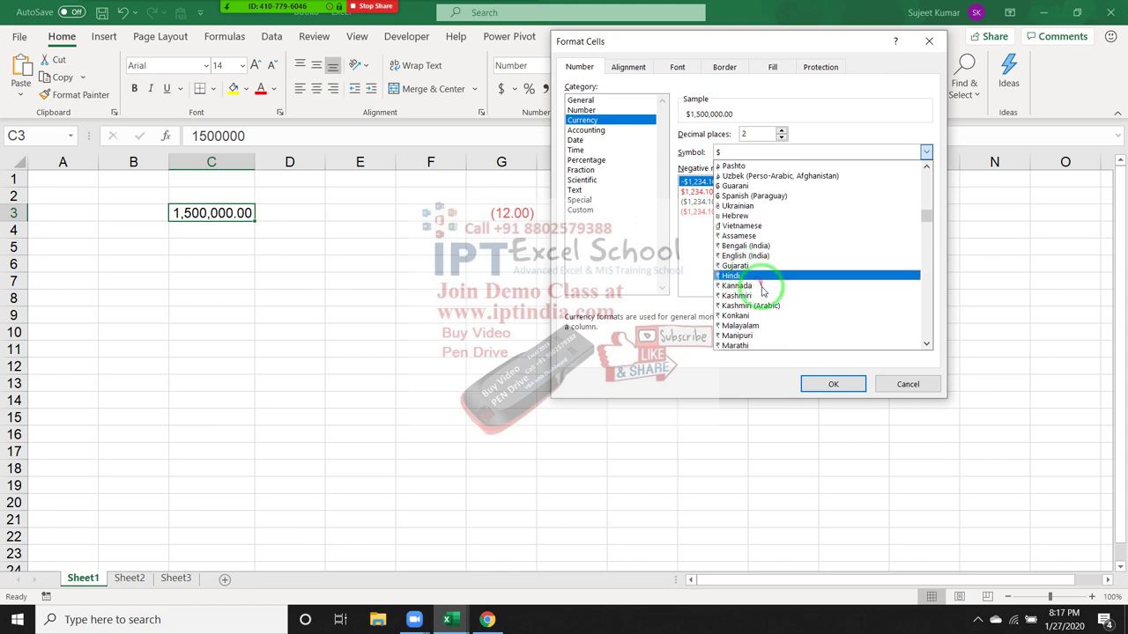
scroll(759, 308, "down", 2)
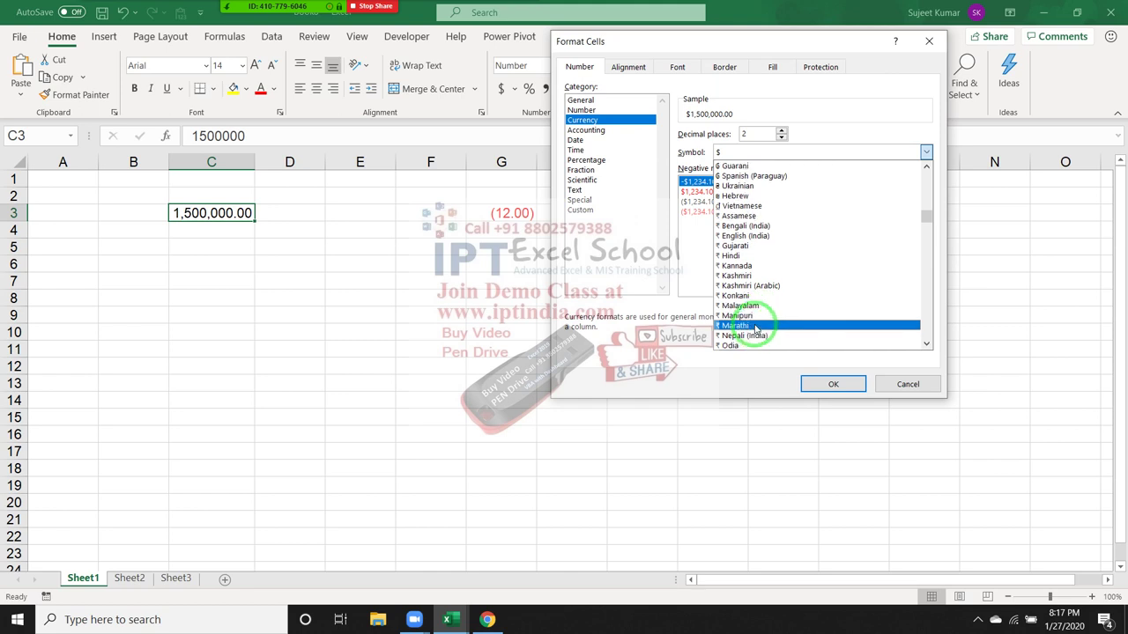
scroll(756, 328, "down", 2)
scroll(755, 314, "down", 2)
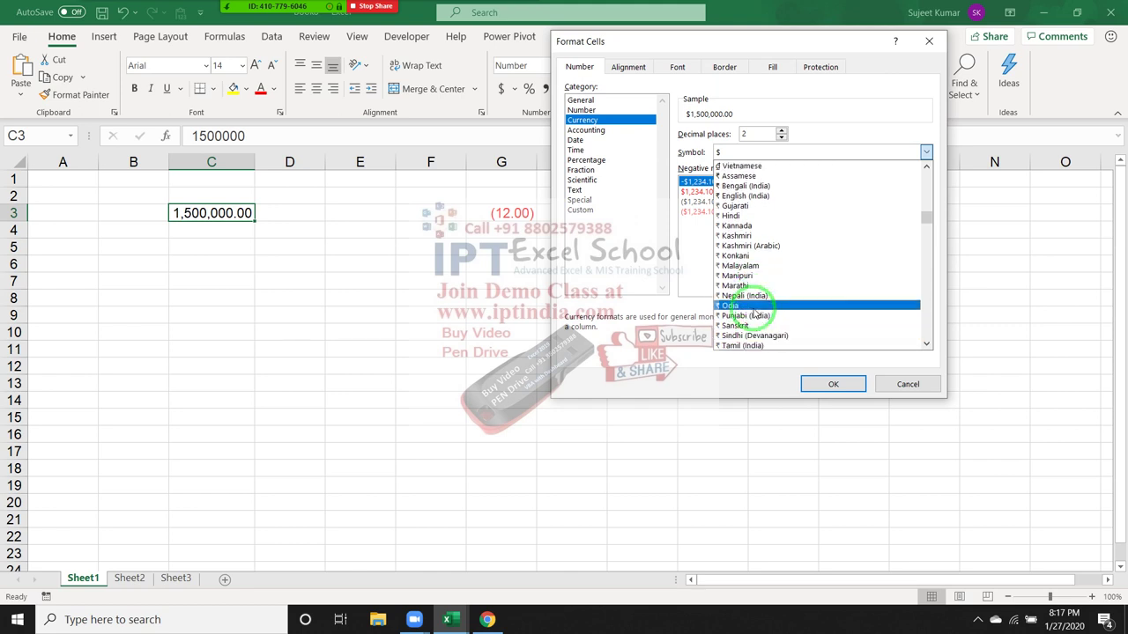
scroll(755, 313, "down", 2)
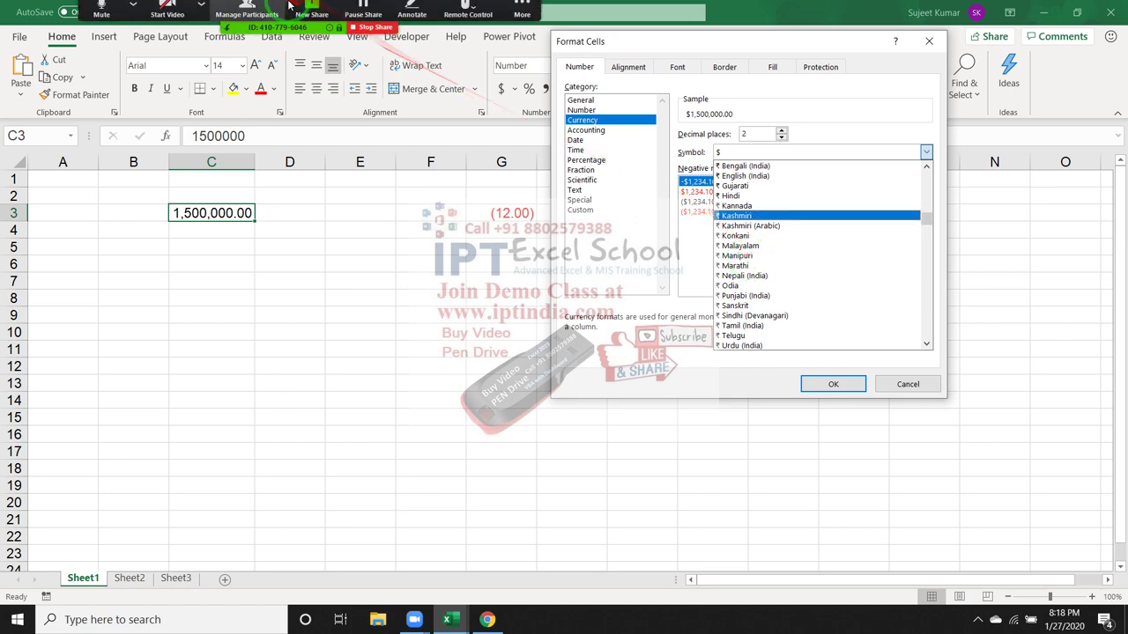
Show the Zoom participants list and move its window to the upper left.
left_click(261, 23)
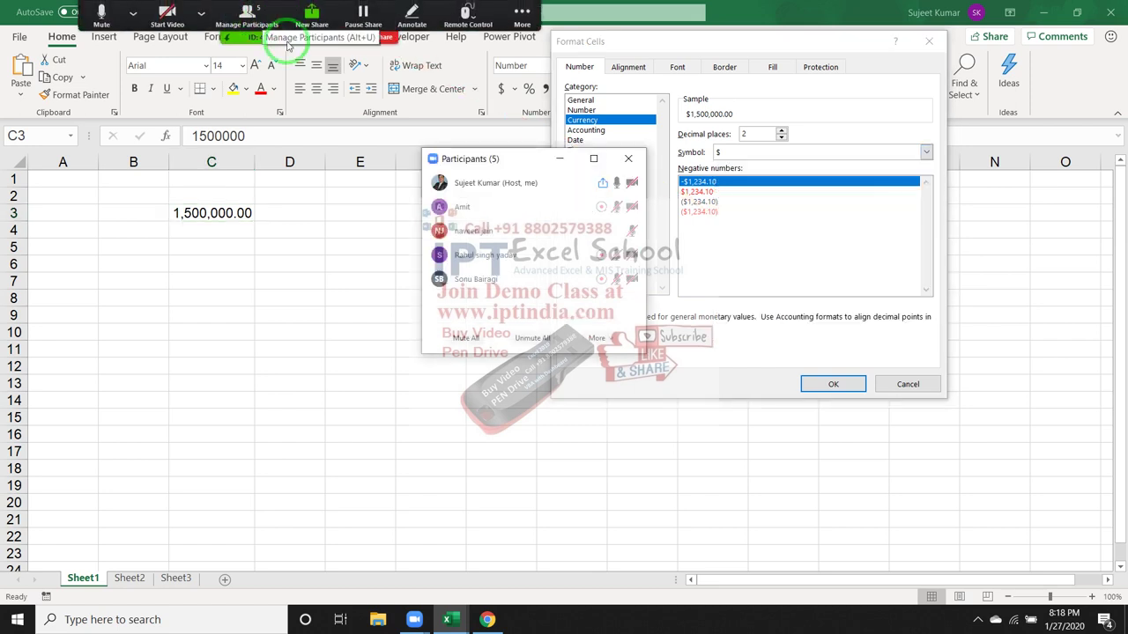
left_click(532, 290)
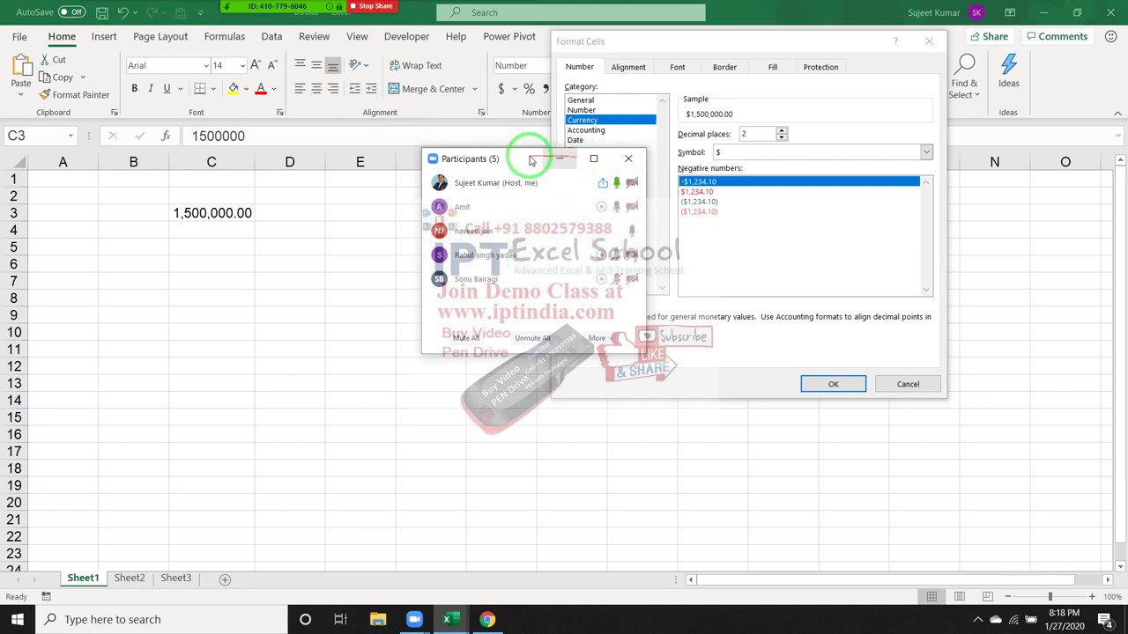
left_click_drag(531, 160, 331, 110)
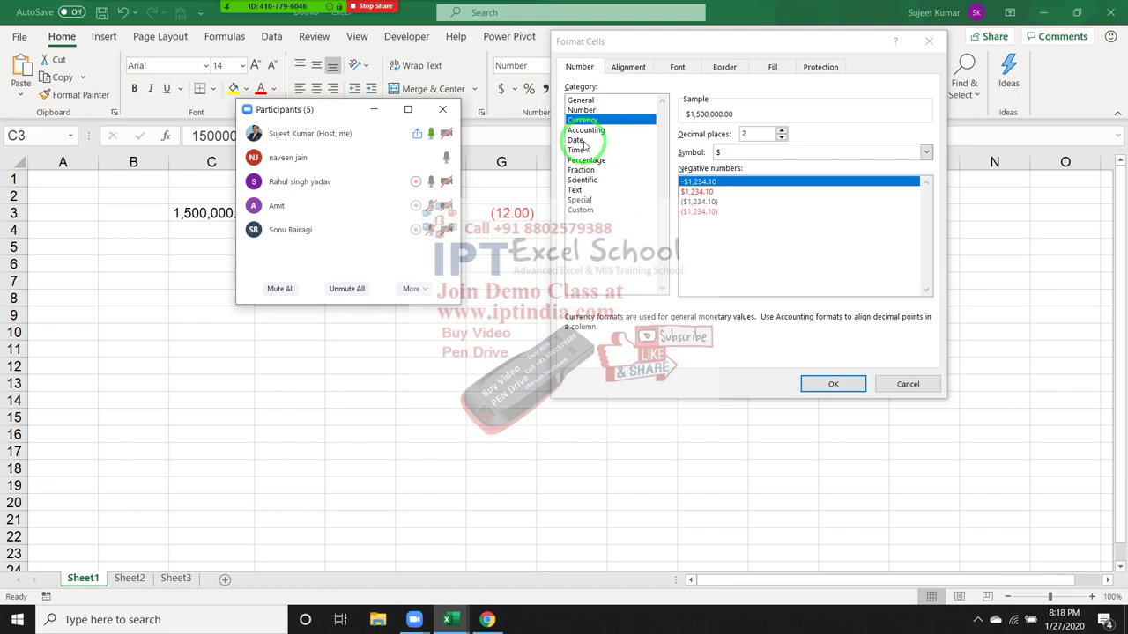
Preview the Date, Time and Accounting categories before returning to Currency.
left_click(579, 141)
left_click(583, 151)
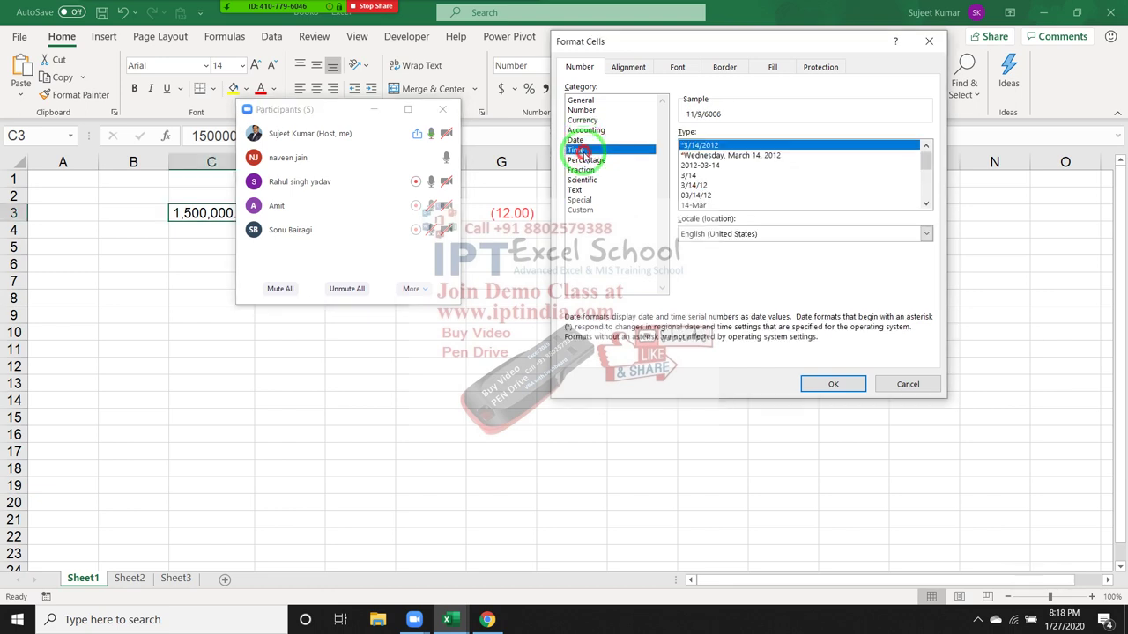
left_click(588, 131)
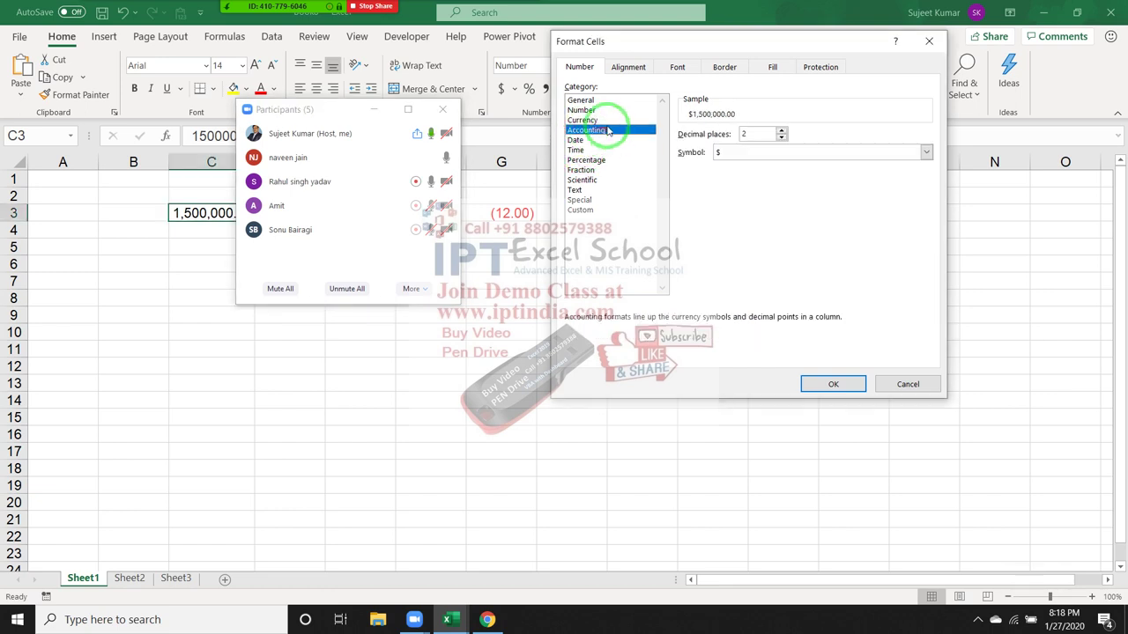
left_click(583, 119)
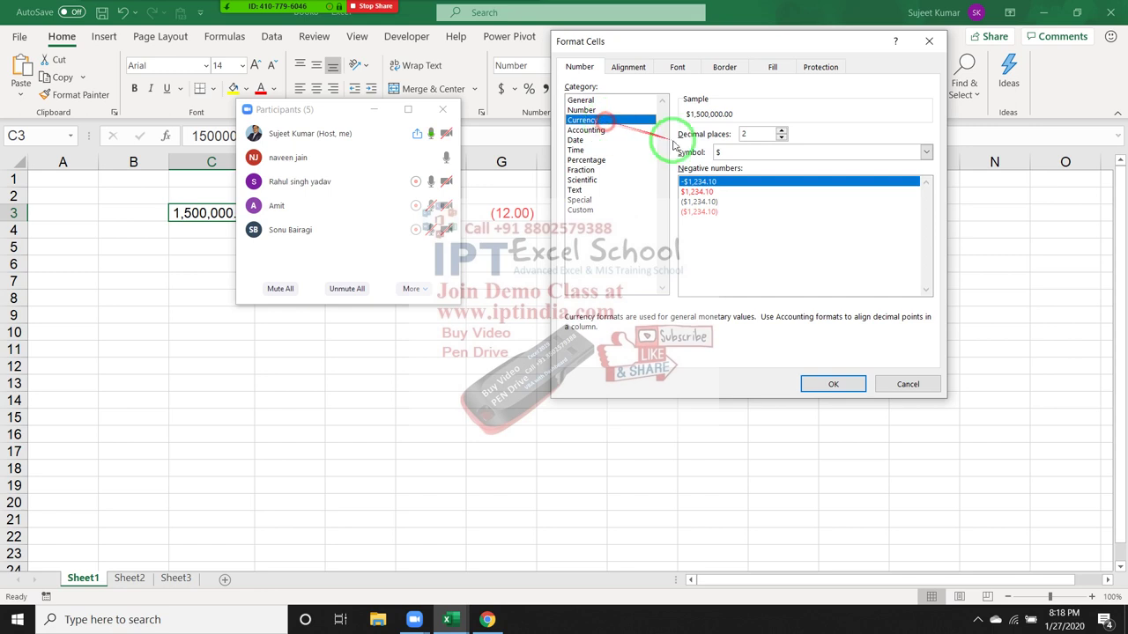
Choose INR as the currency symbol, keeping 2 decimal places.
left_click(749, 152)
scroll(753, 211, "down", 2)
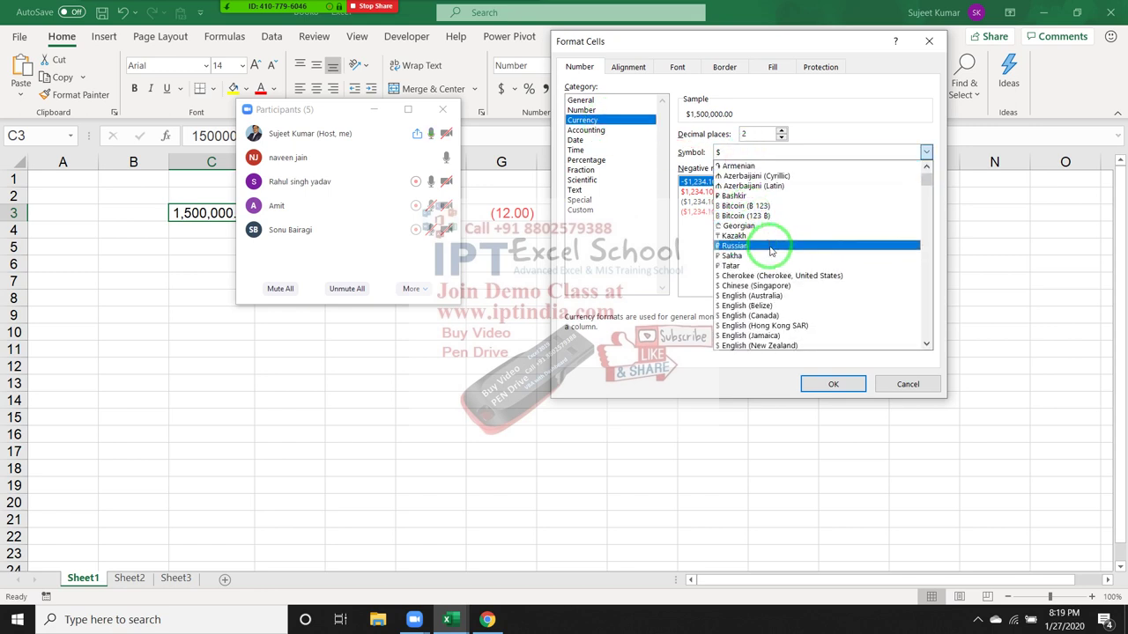
scroll(770, 251, "down", 10)
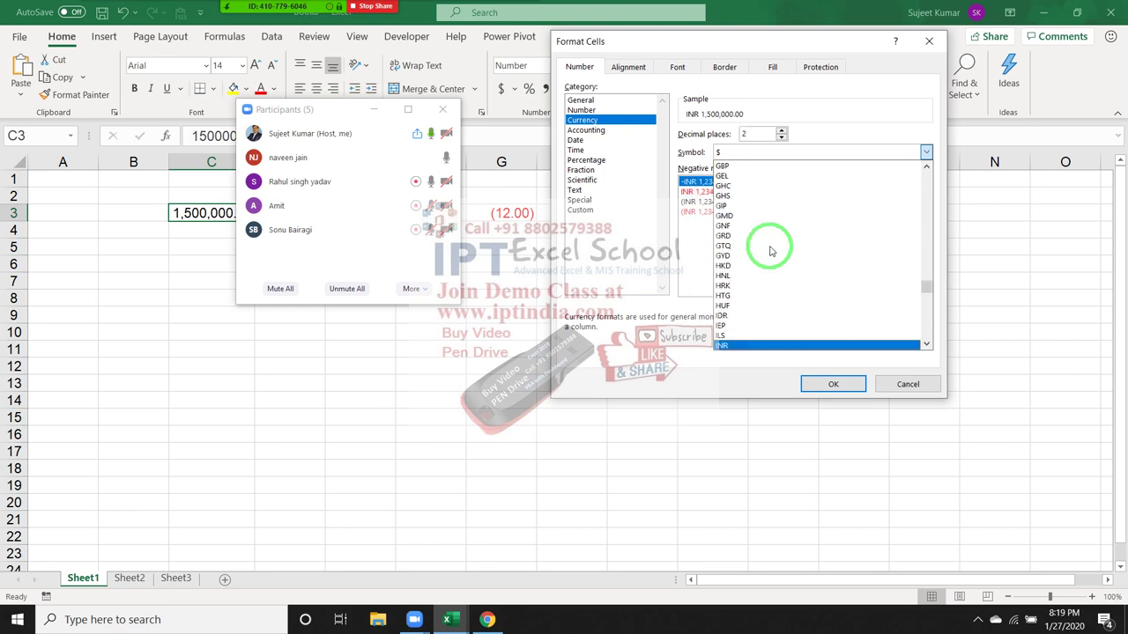
scroll(770, 251, "down", 5)
left_click(770, 251)
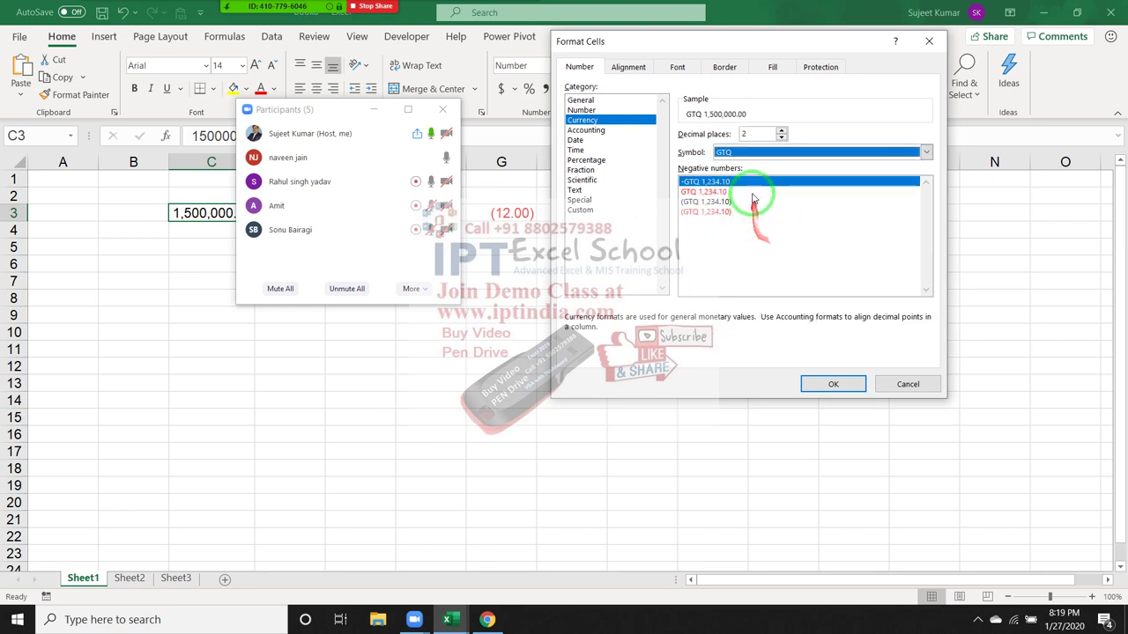
left_click(735, 152)
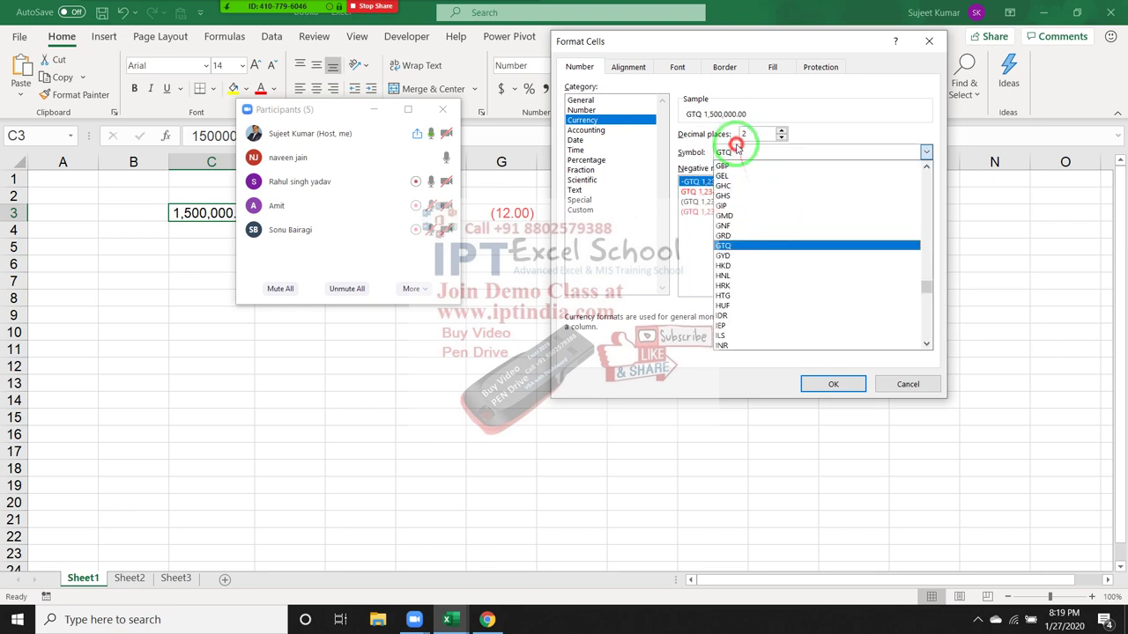
left_click(738, 346)
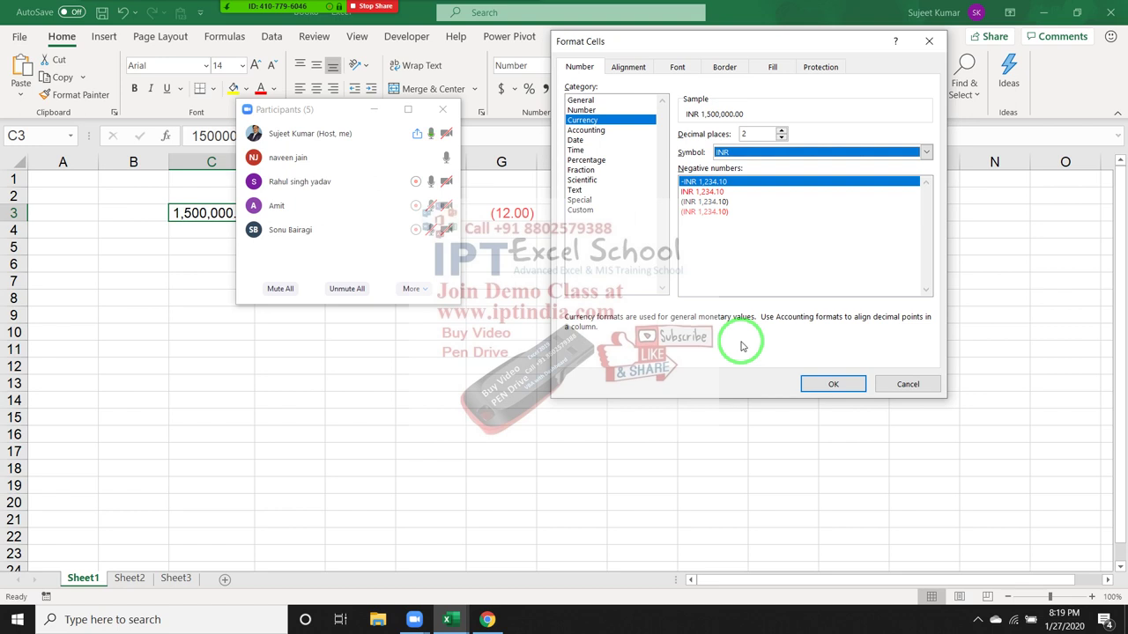
Browse the currency symbol list, leaving INR selected.
left_click(753, 152)
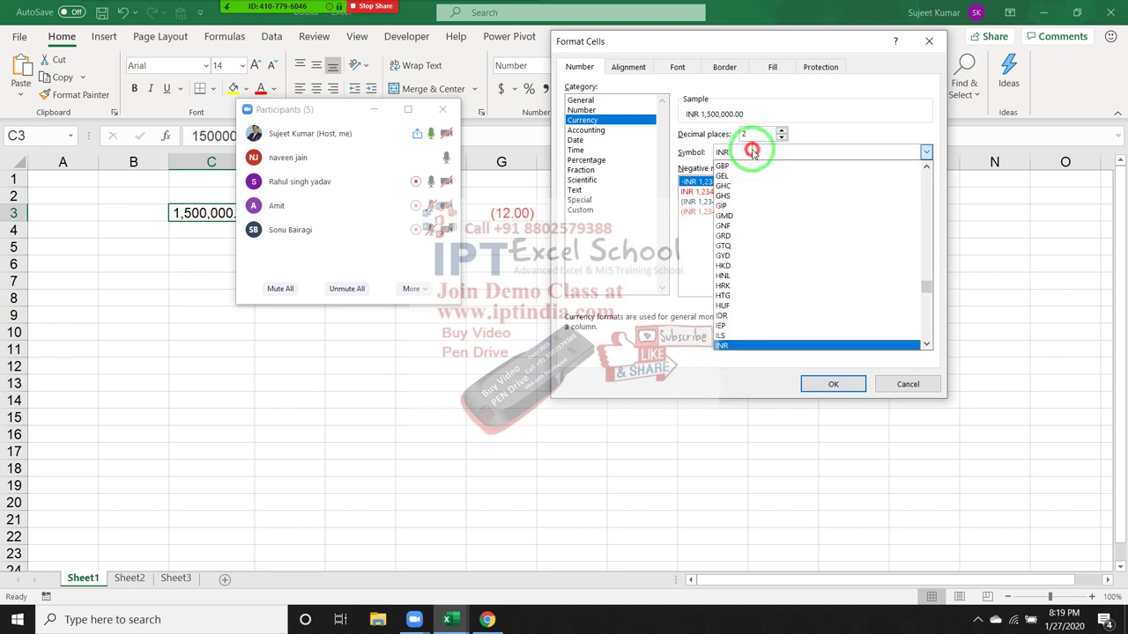
left_click(697, 246)
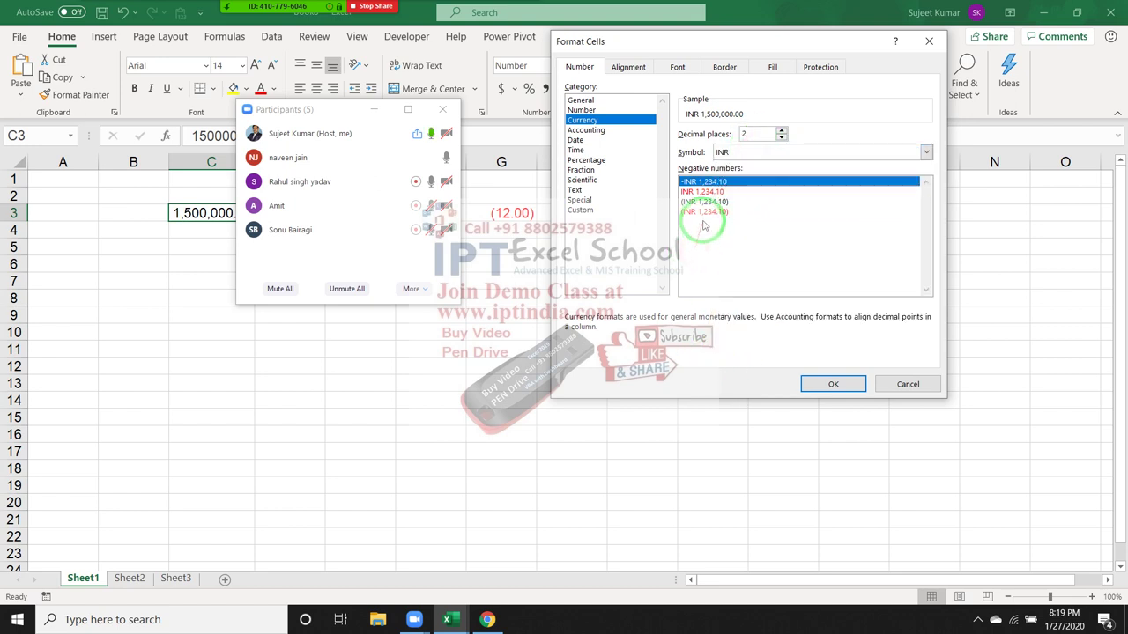
left_click(742, 155)
scroll(744, 203, "up", 10)
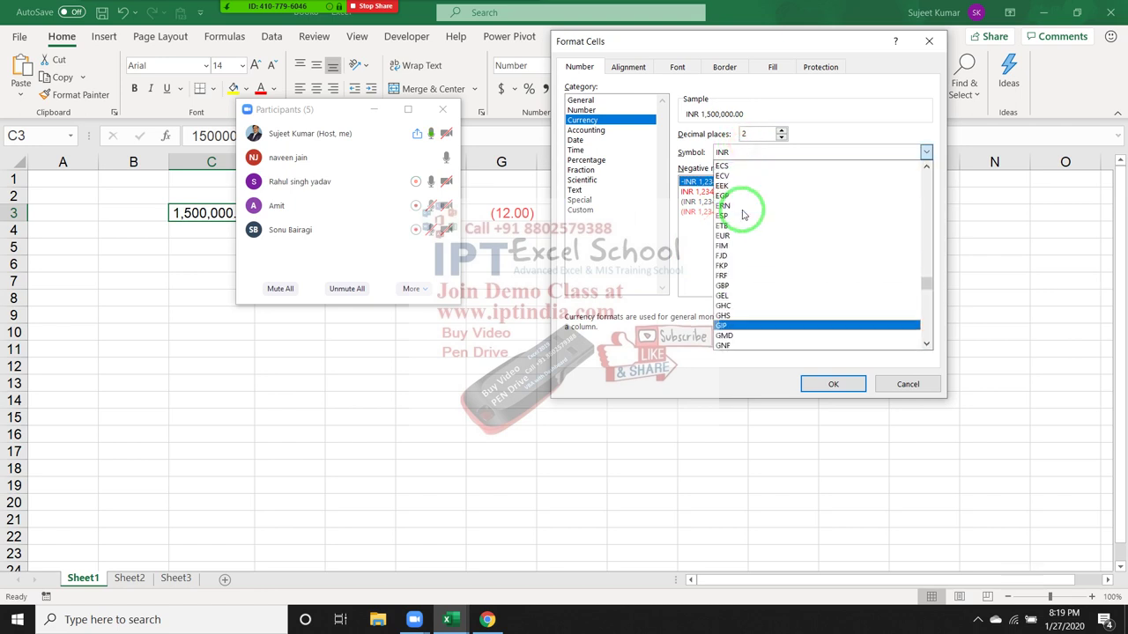
scroll(740, 128, "up", 7)
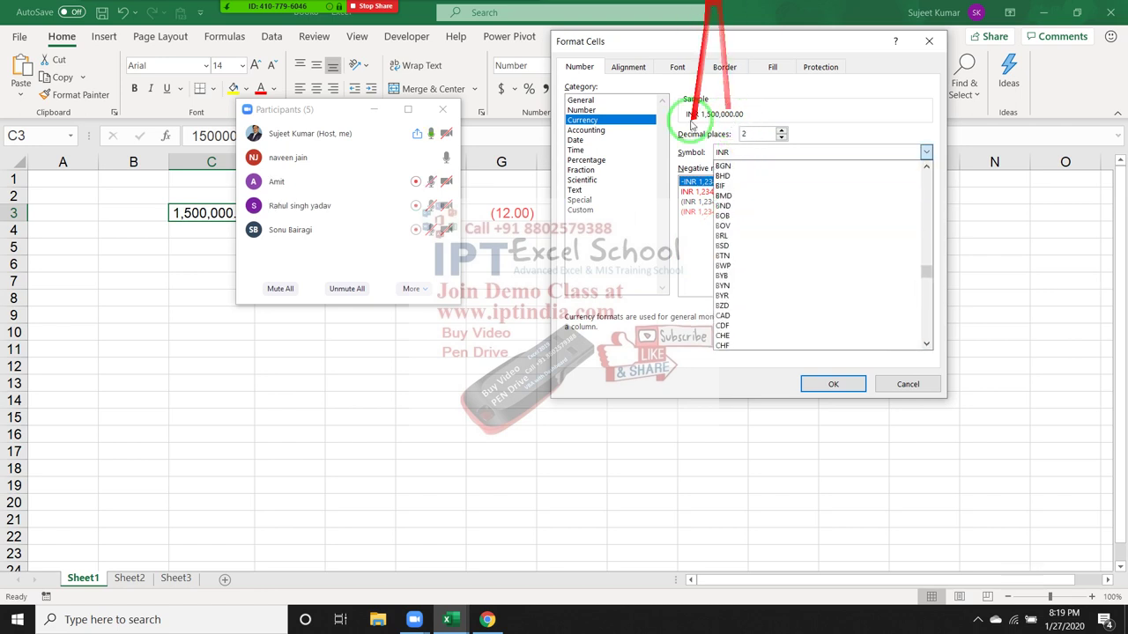
scroll(781, 348, "up", 8)
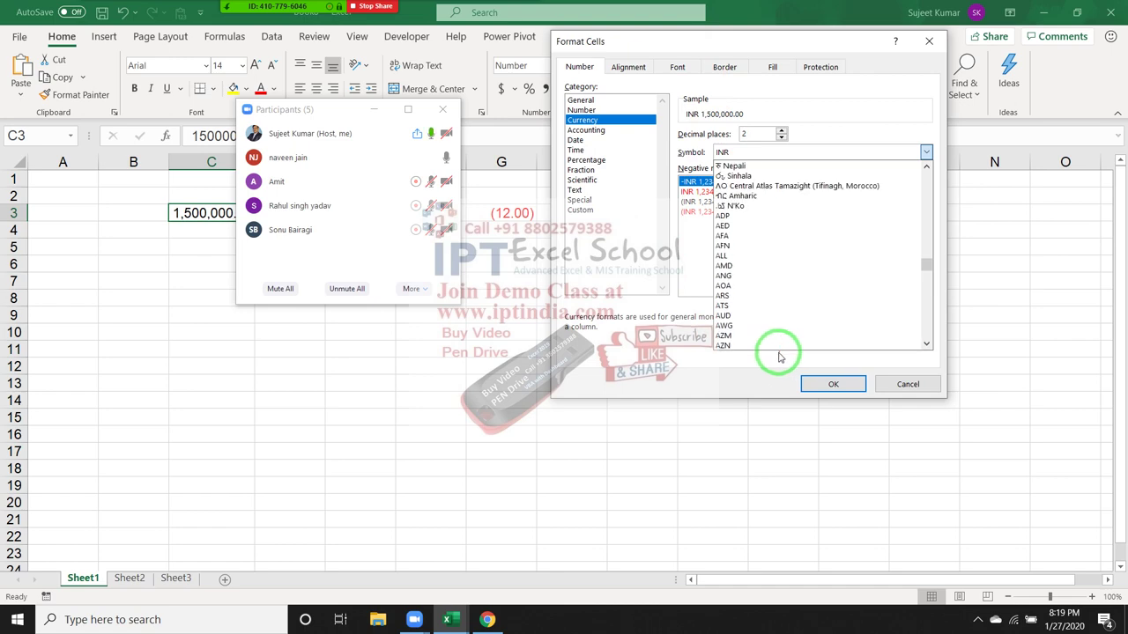
scroll(779, 352, "up", 4)
scroll(777, 351, "up", 4)
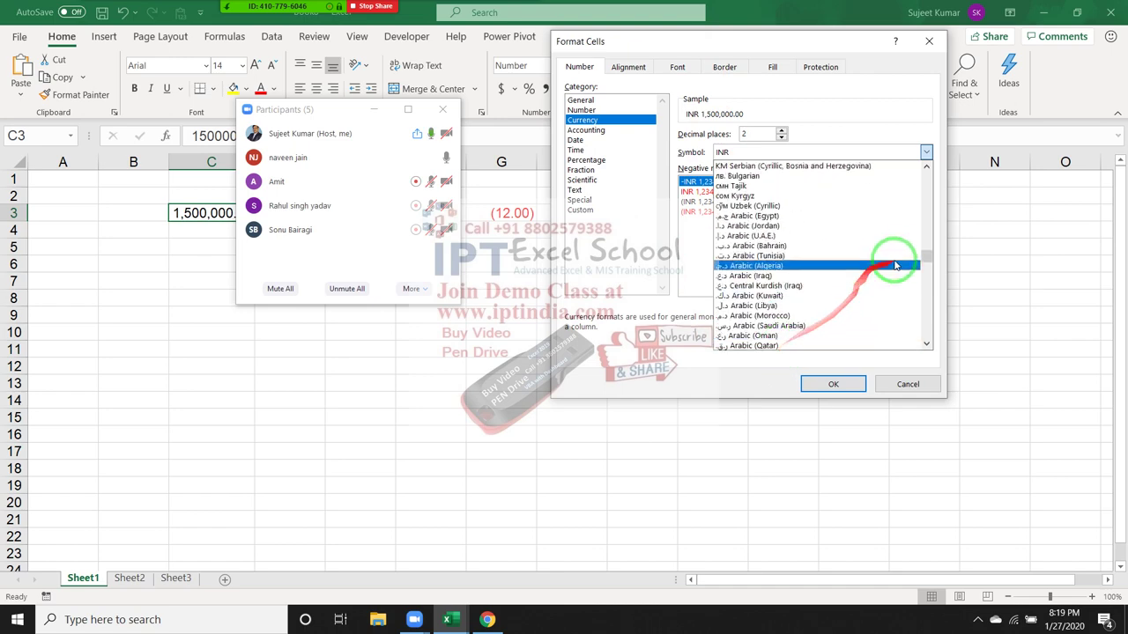
mouse_move(926, 258)
left_mouse_down()
mouse_move(903, 187)
mouse_move(893, 192)
left_mouse_up()
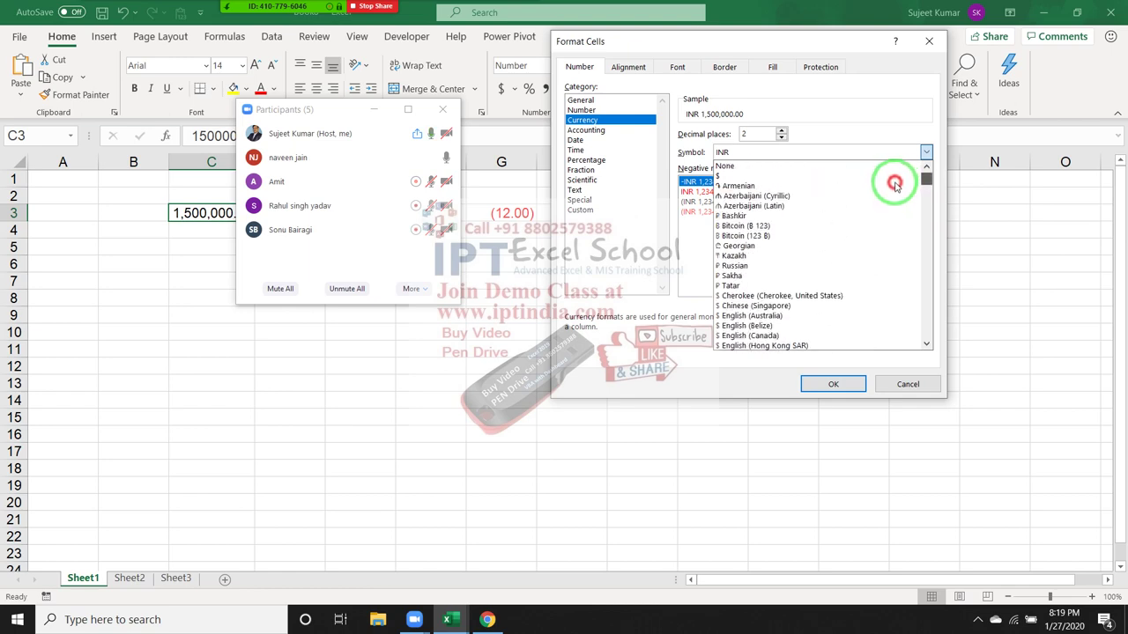
left_click_drag(893, 191, 816, 352)
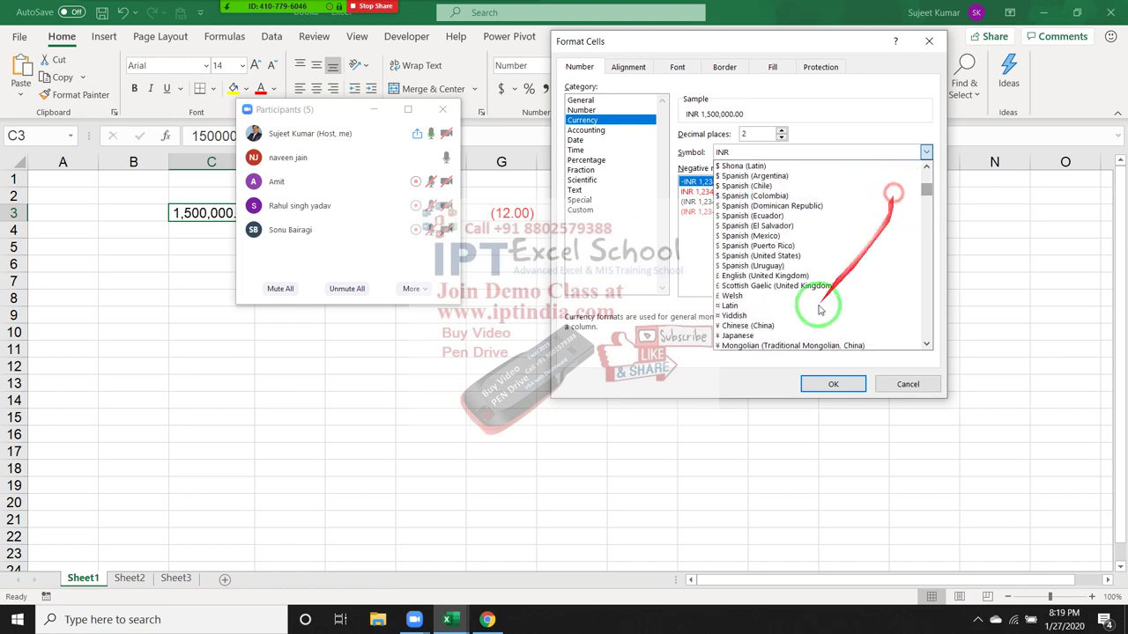
left_click(654, 355)
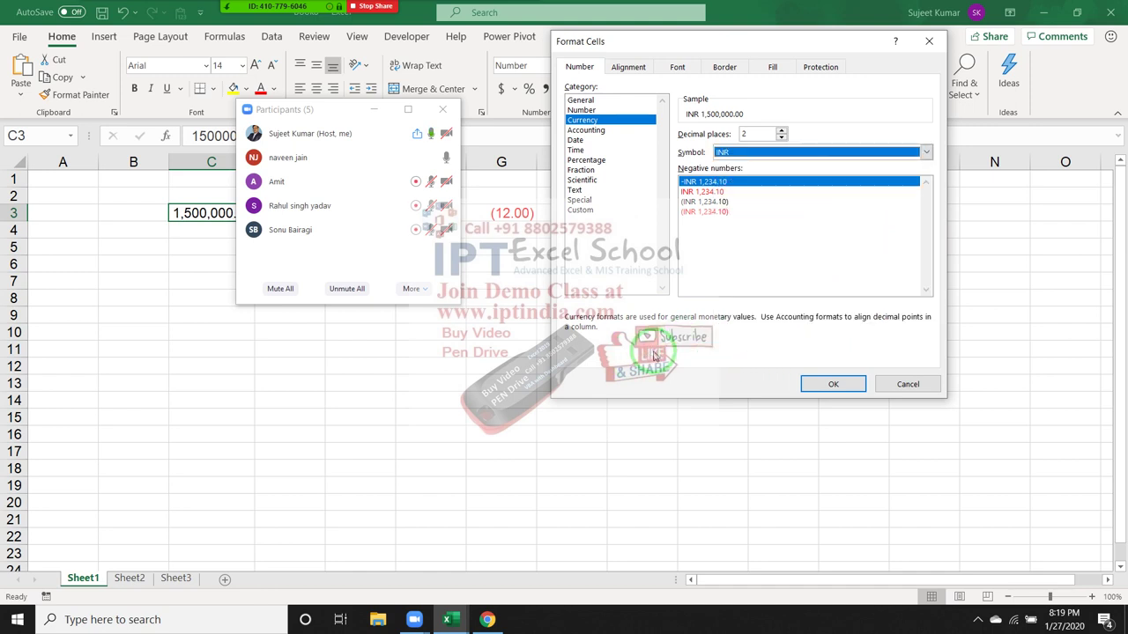
Switch to the Accounting format with INR and close Format Cells.
left_click(595, 130)
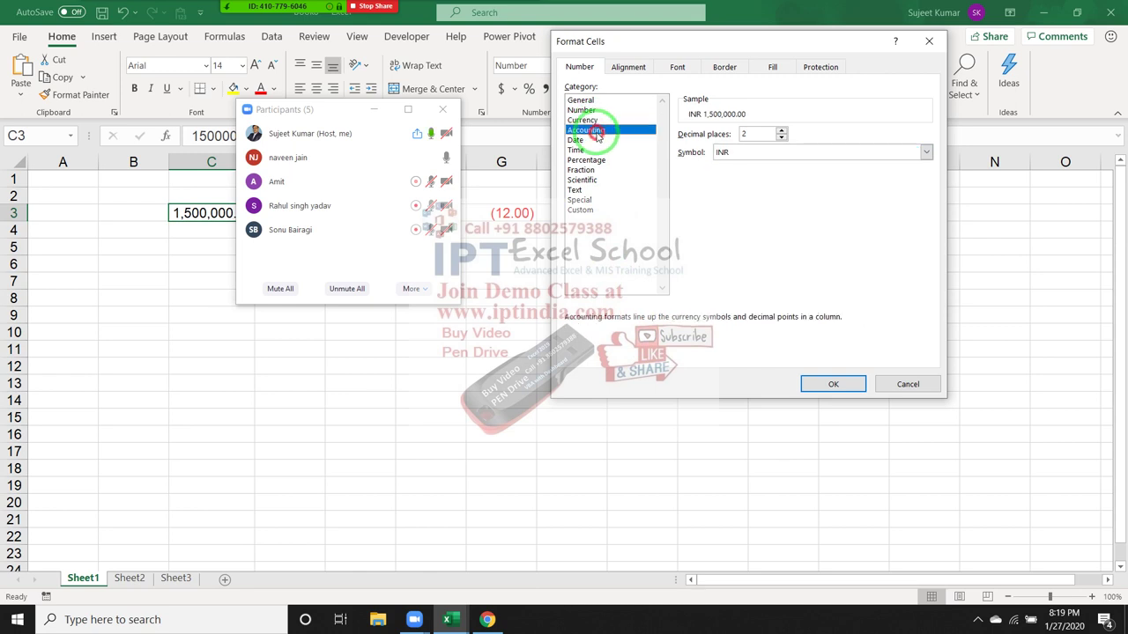
left_click(742, 154)
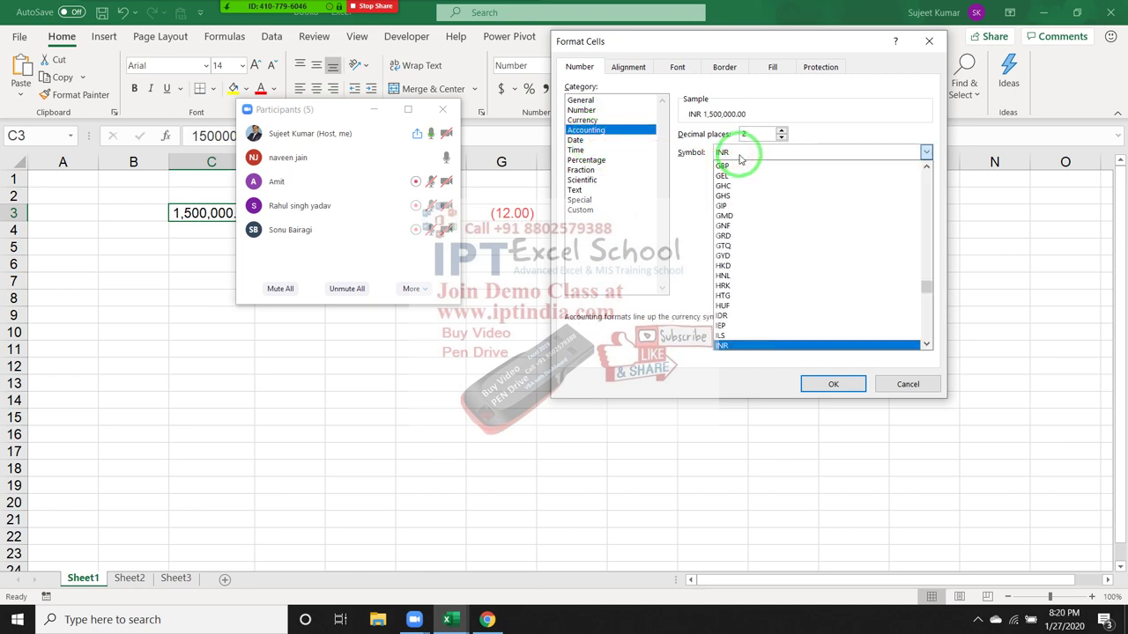
scroll(749, 189, "up", 3)
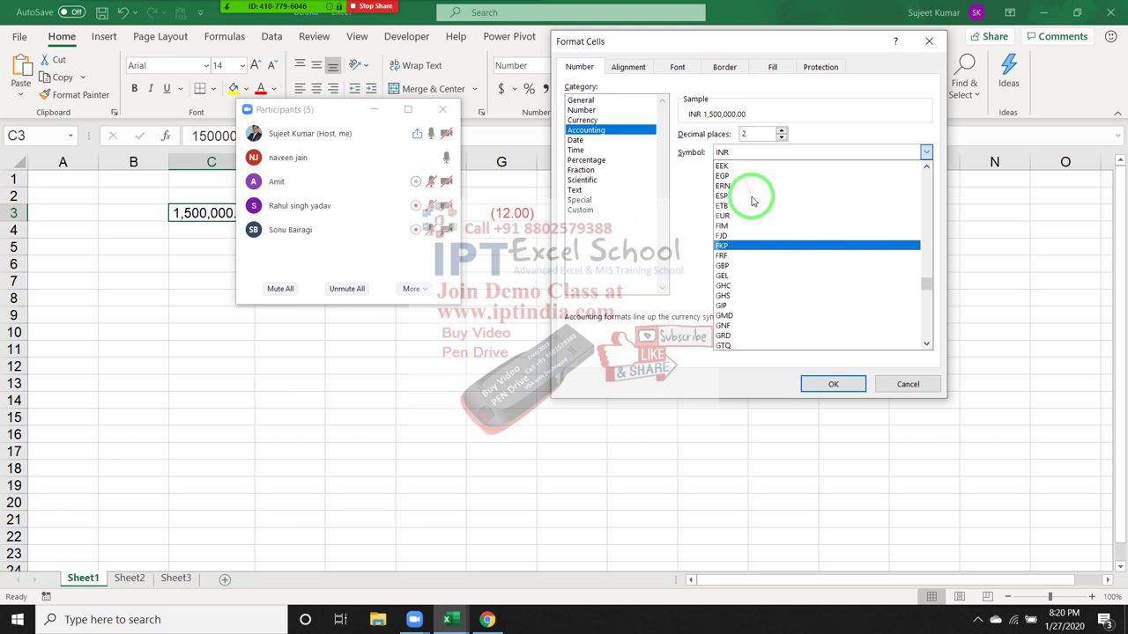
left_click(696, 246)
left_click(833, 384)
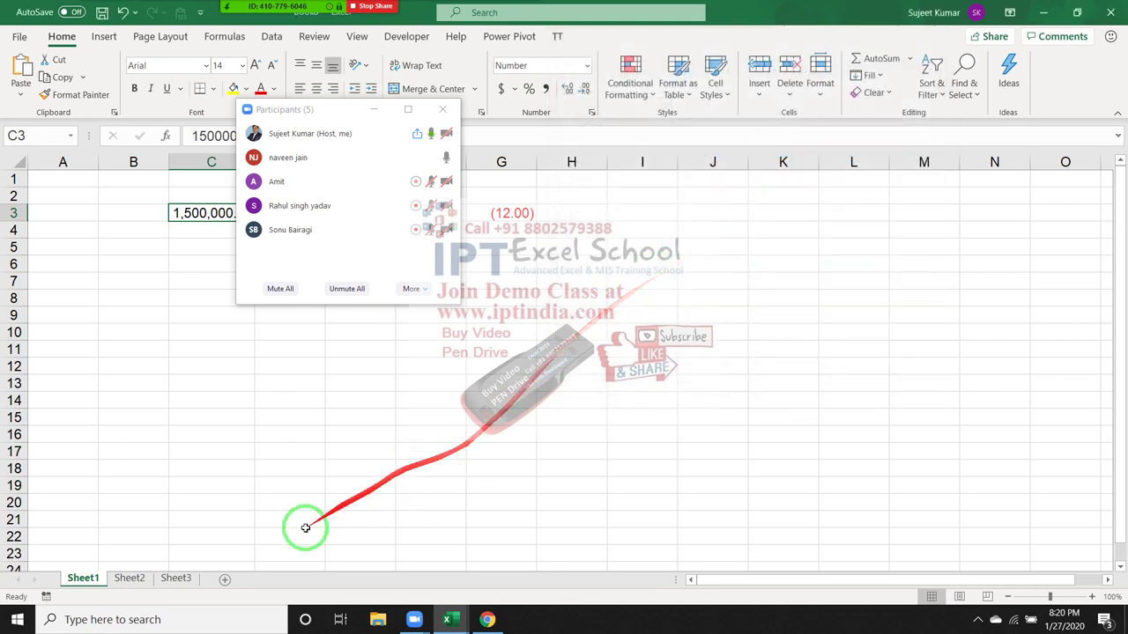
On Sheet2, fill A1:K20 with a RANDBETWEEN random-number formula.
left_click(127, 579)
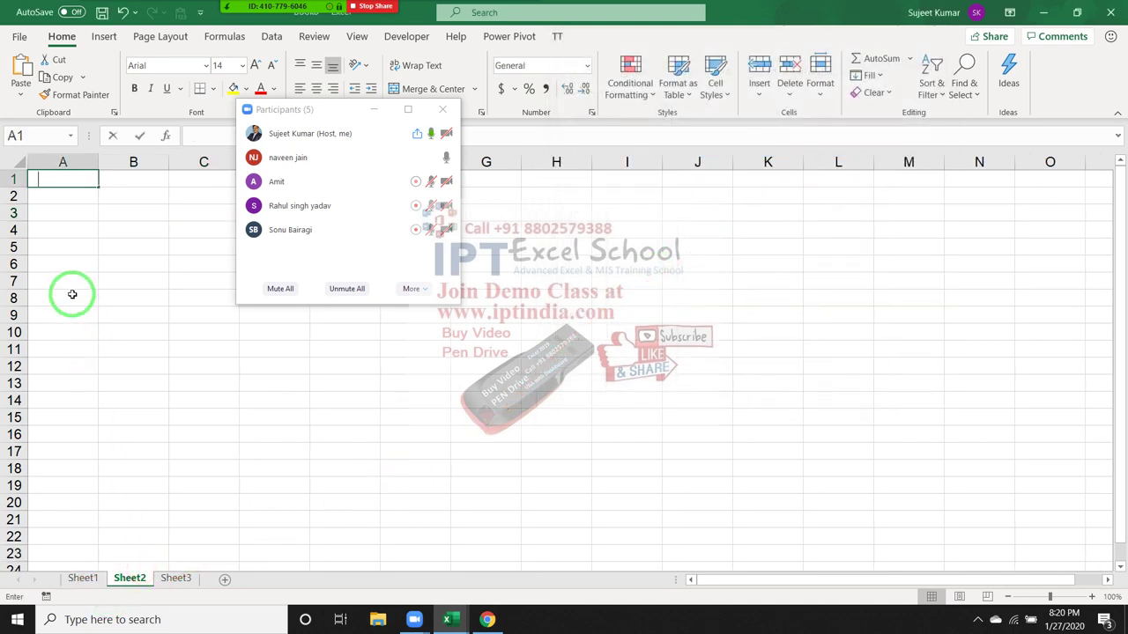
type("=ra")
key("Down")
key("Down")
key("Tab")
type("1")
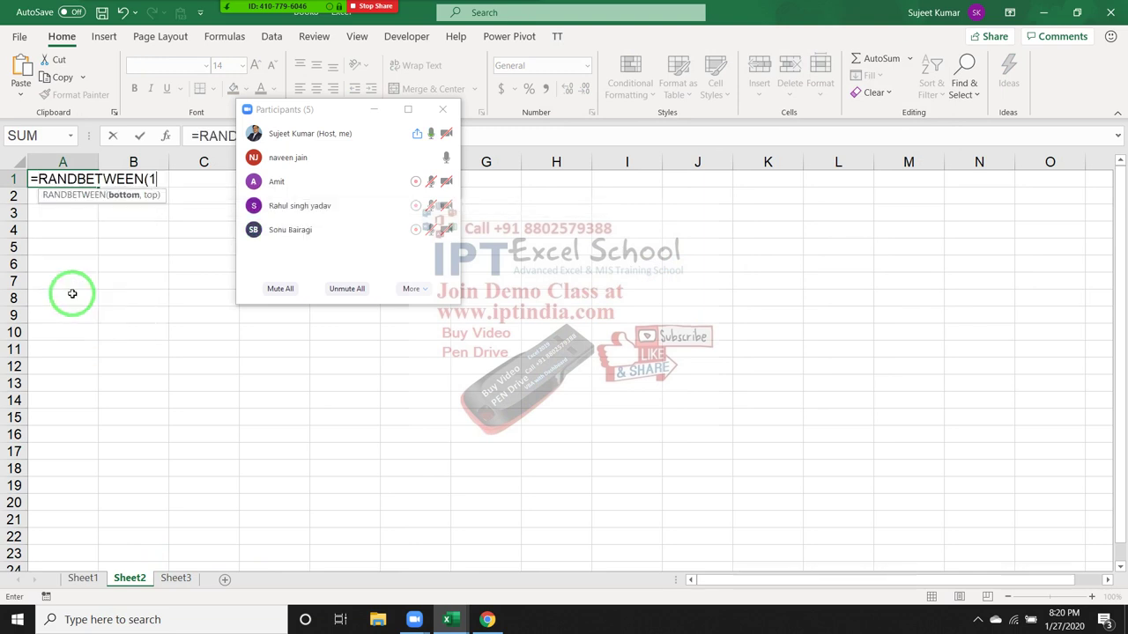
type("0,90")
key("Return")
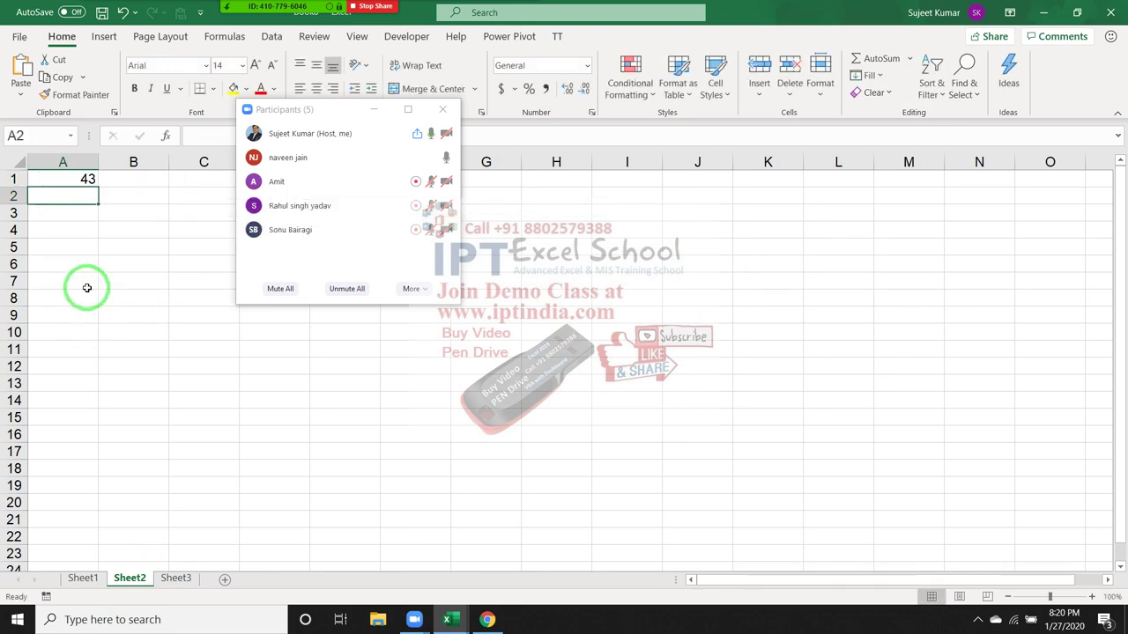
key("Up")
key("shift+Right")
key("shift+Right")
key("shift+Right")
key("shift+Right")
key("shift+Right")
key("shift+Right")
key("shift+Right")
key("shift+Right")
key("shift+Right")
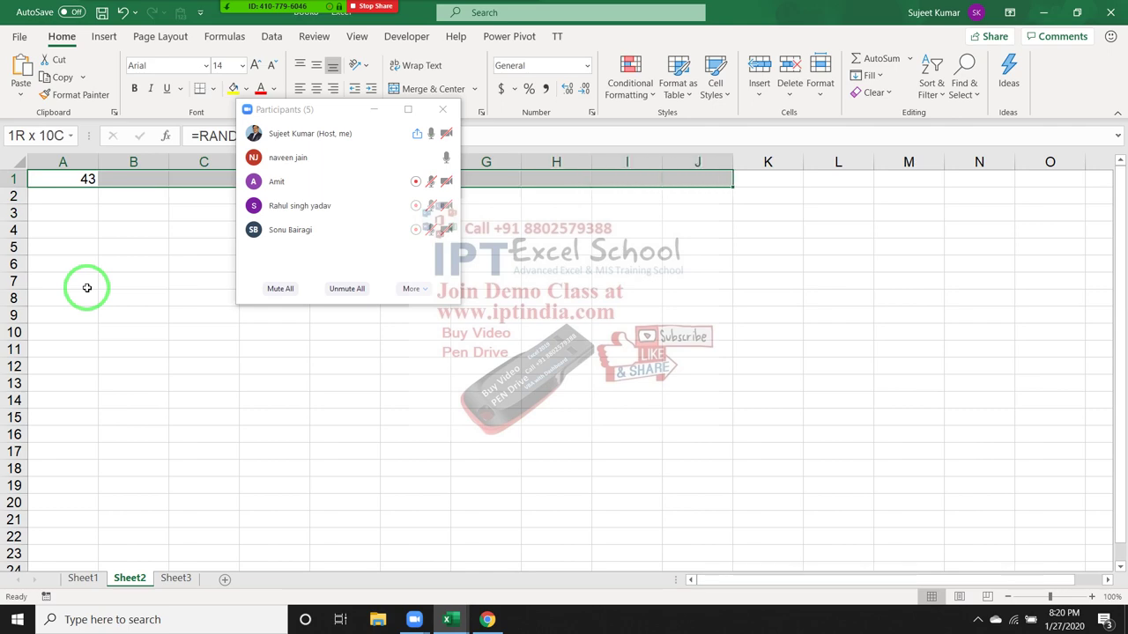
key("shift+Right")
key("shift+Down")
key("shift+Down")
key("shift+Down")
key("shift+Down")
key("shift+Down")
key("shift+Down")
key("shift+Down")
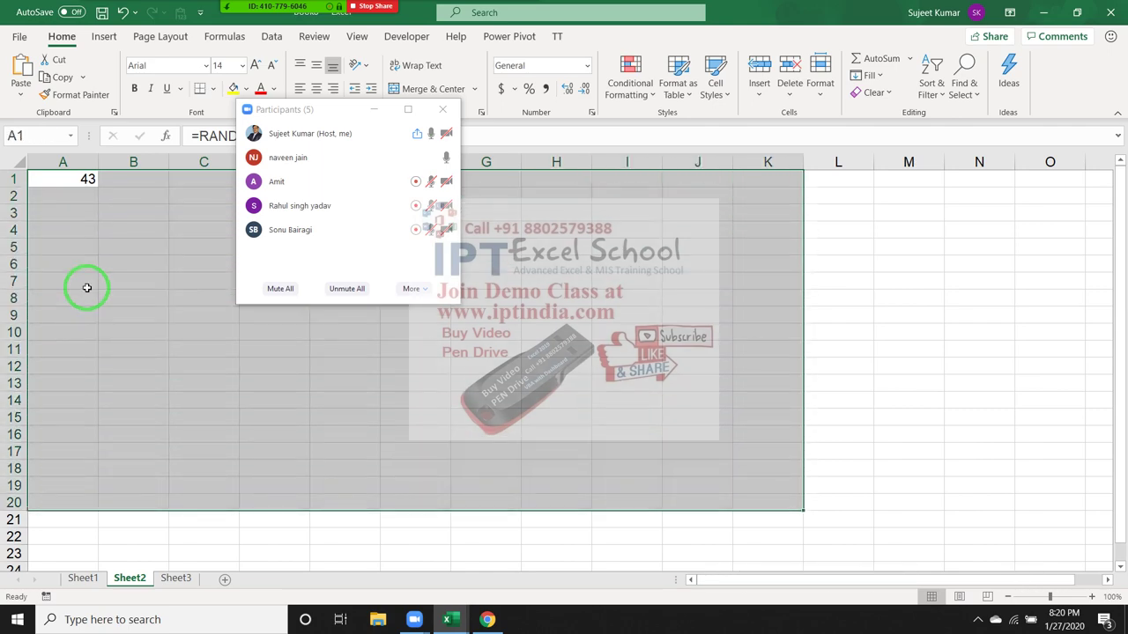
key("ctrl+Return")
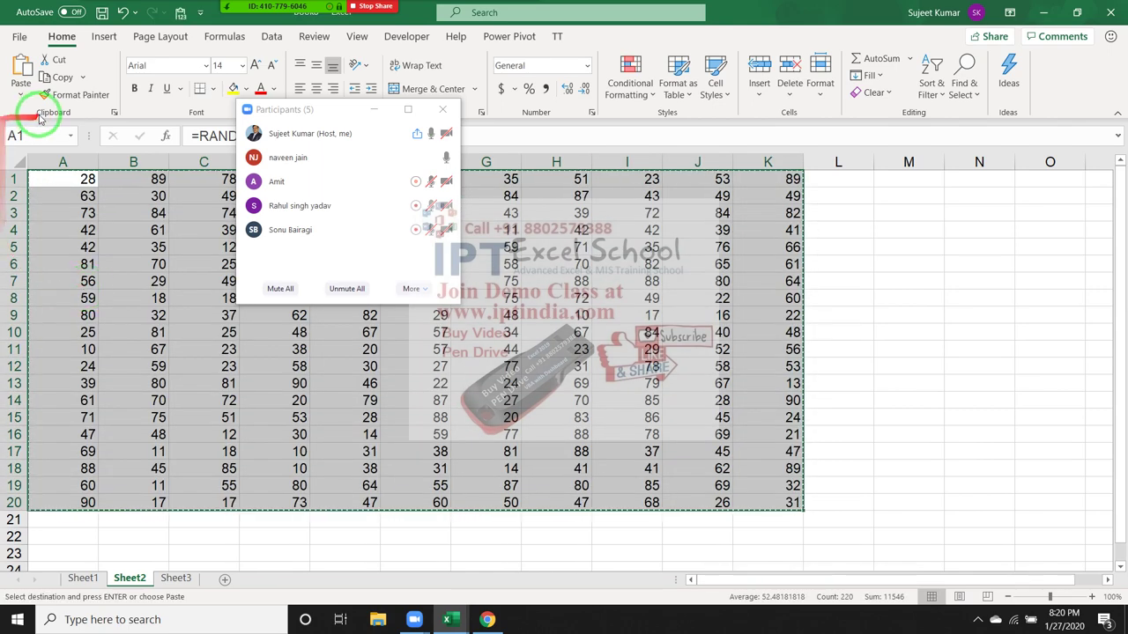
Copy A1:K20 and paste it back as fixed values.
key("ctrl+c")
left_click(20, 97)
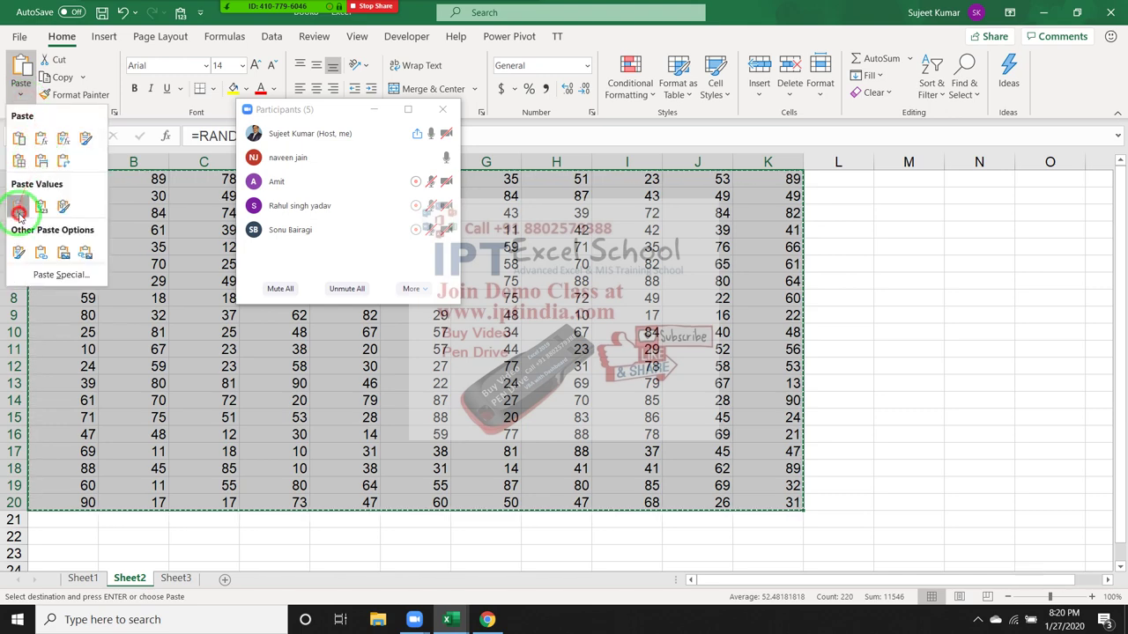
left_click(20, 206)
left_click(80, 328)
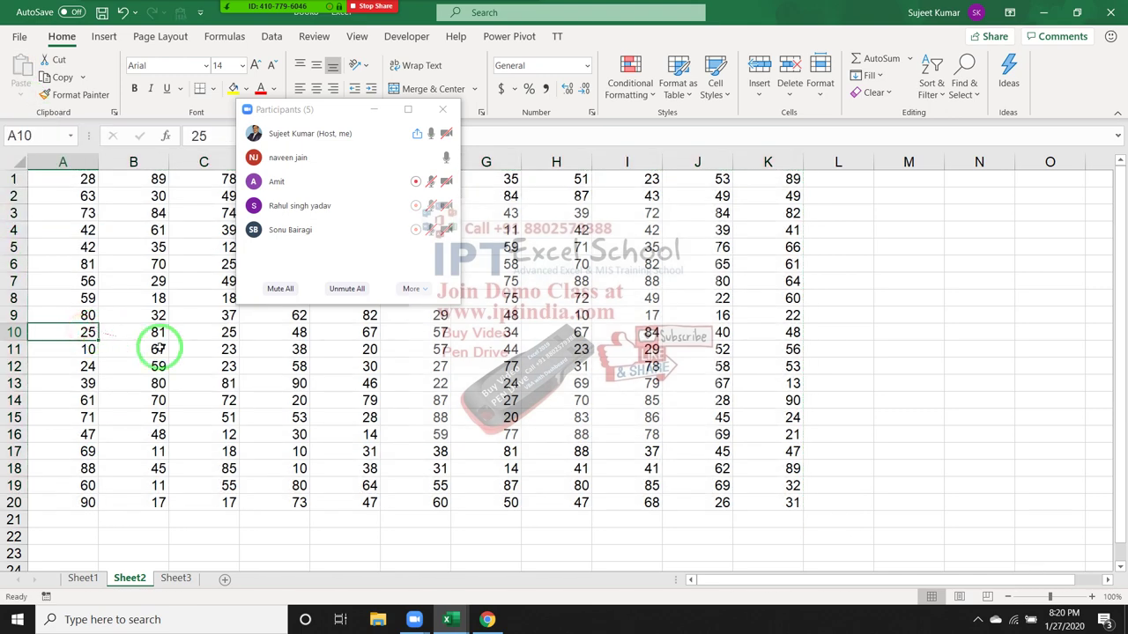
Overwrite cells C16 and E15 with 0.
left_click(233, 432)
type("0")
key("Tab")
key("Tab")
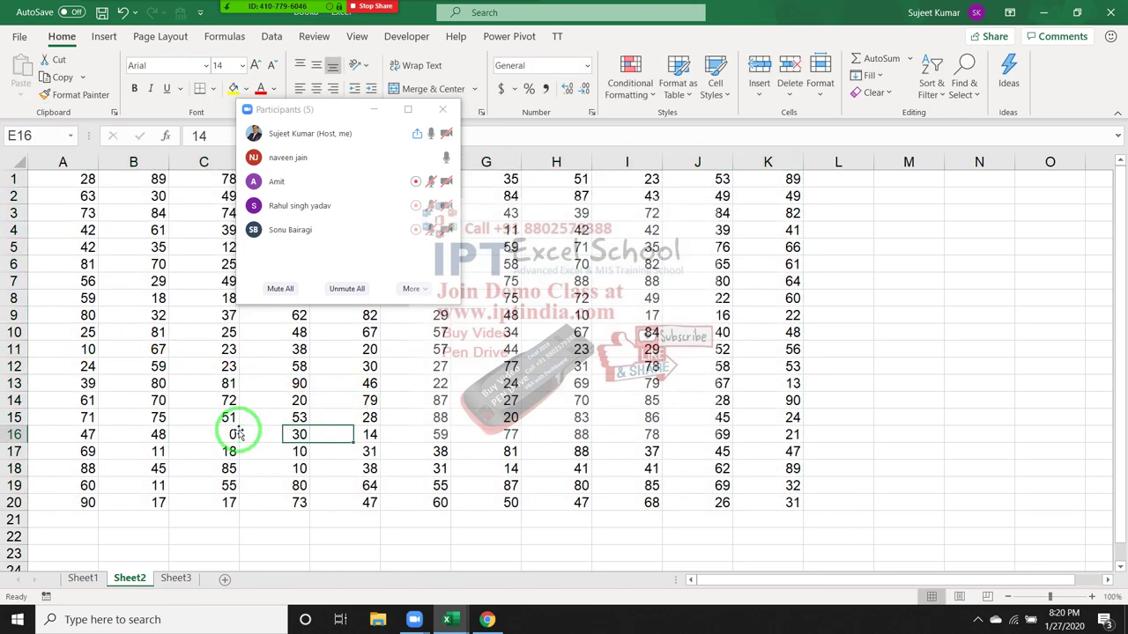
key("Up")
type("0")
key("Up")
key("Up")
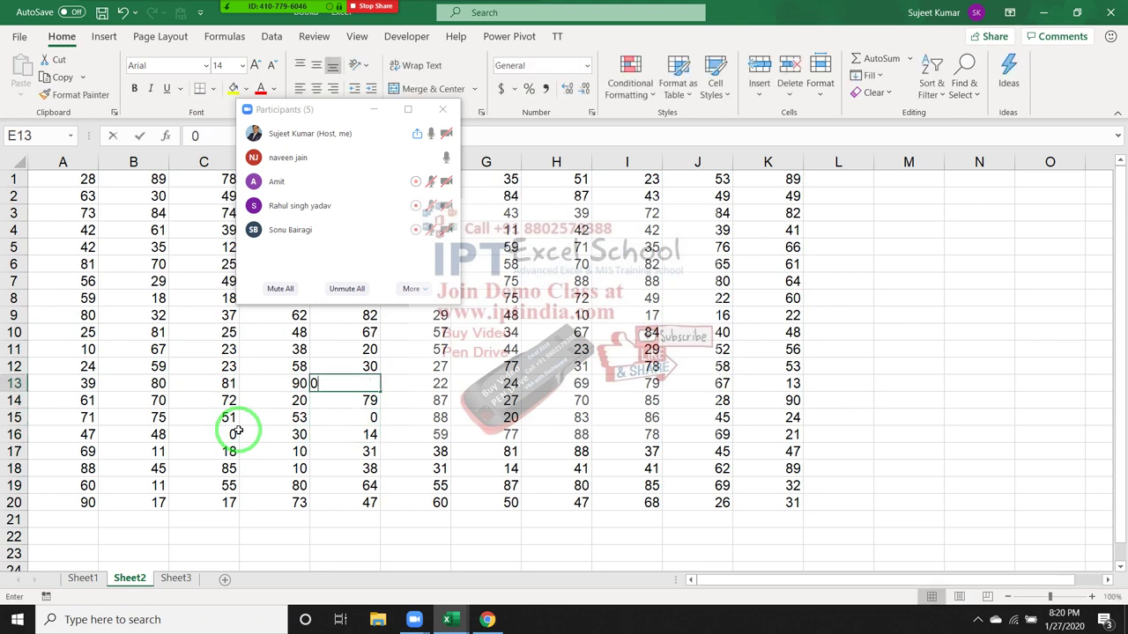
Enter 0 in cells I13, I5, K5 and A3.
key("Tab")
key("Tab")
key("Tab")
key("Tab")
type("0")
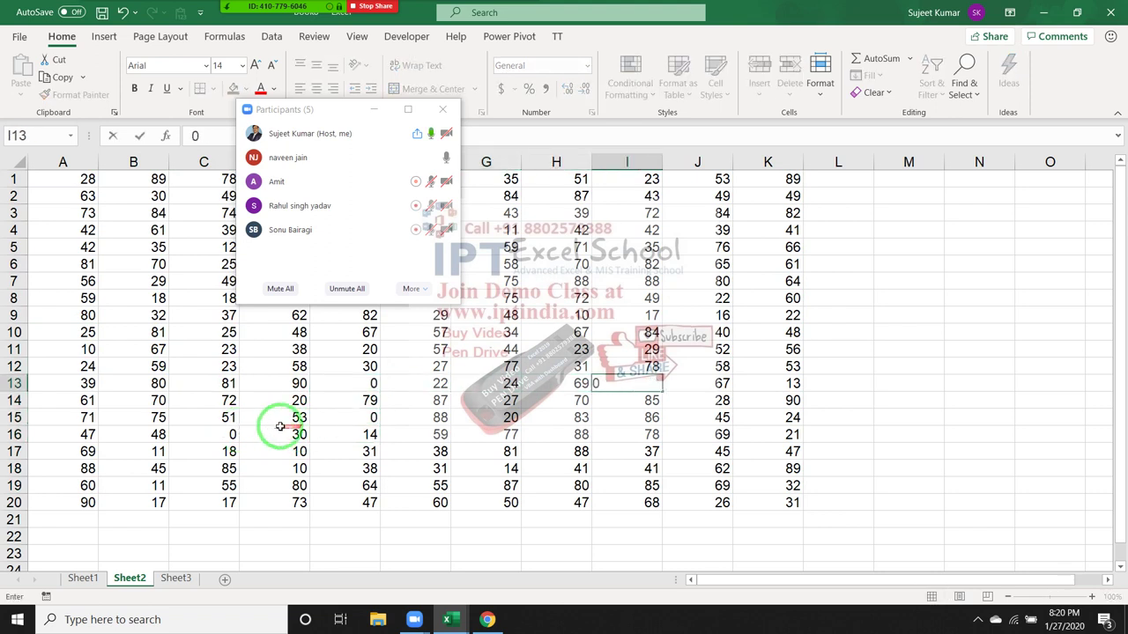
left_click(656, 250)
type("0")
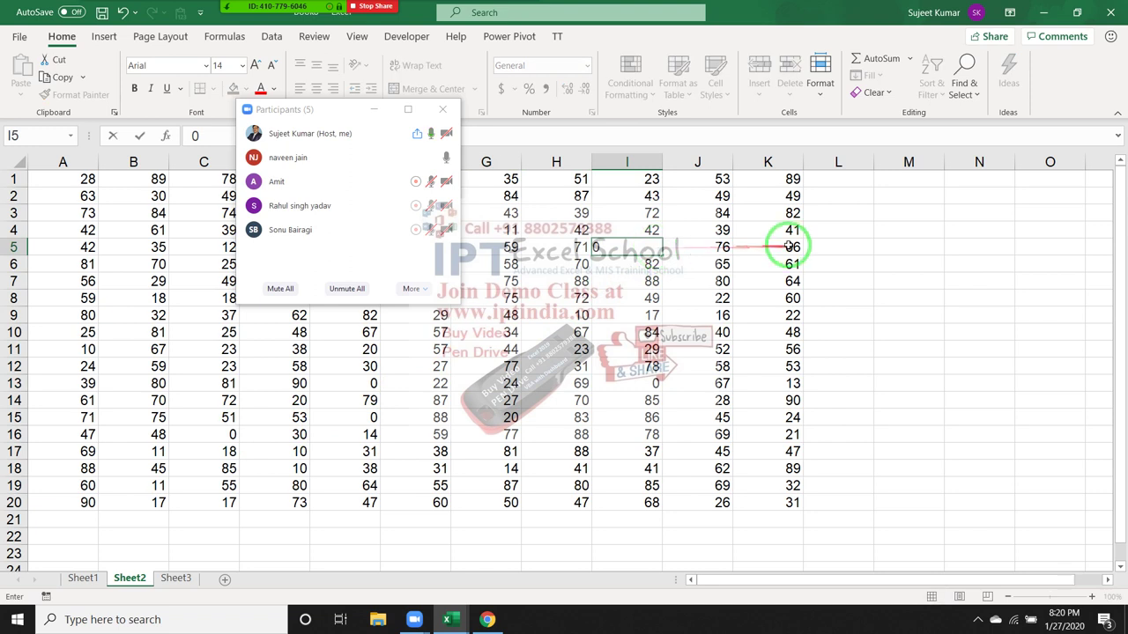
left_click(790, 247)
type("0")
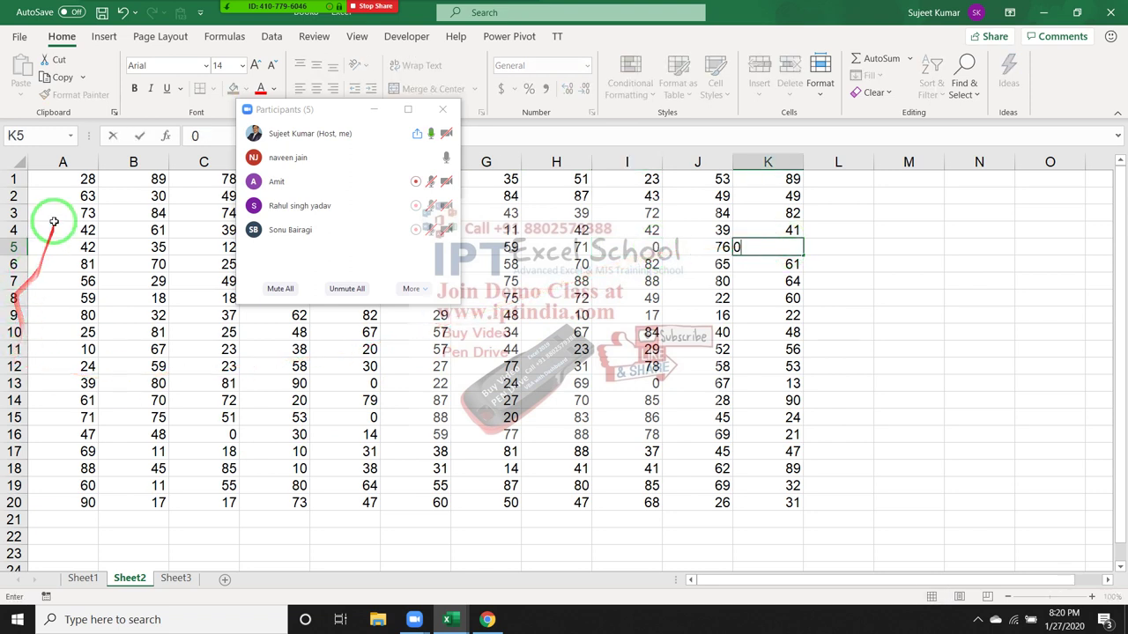
left_click(54, 217)
type("0")
left_click(113, 282)
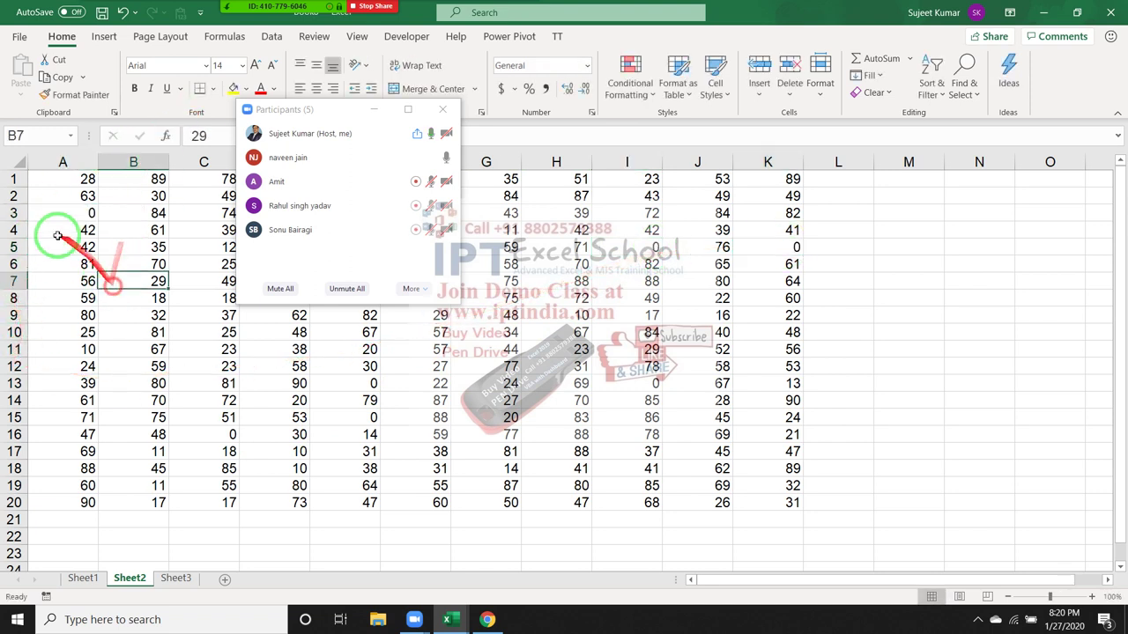
Format A1:K20 as Accounting with symbol None and 0 decimal places.
left_click_drag(60, 180, 740, 507)
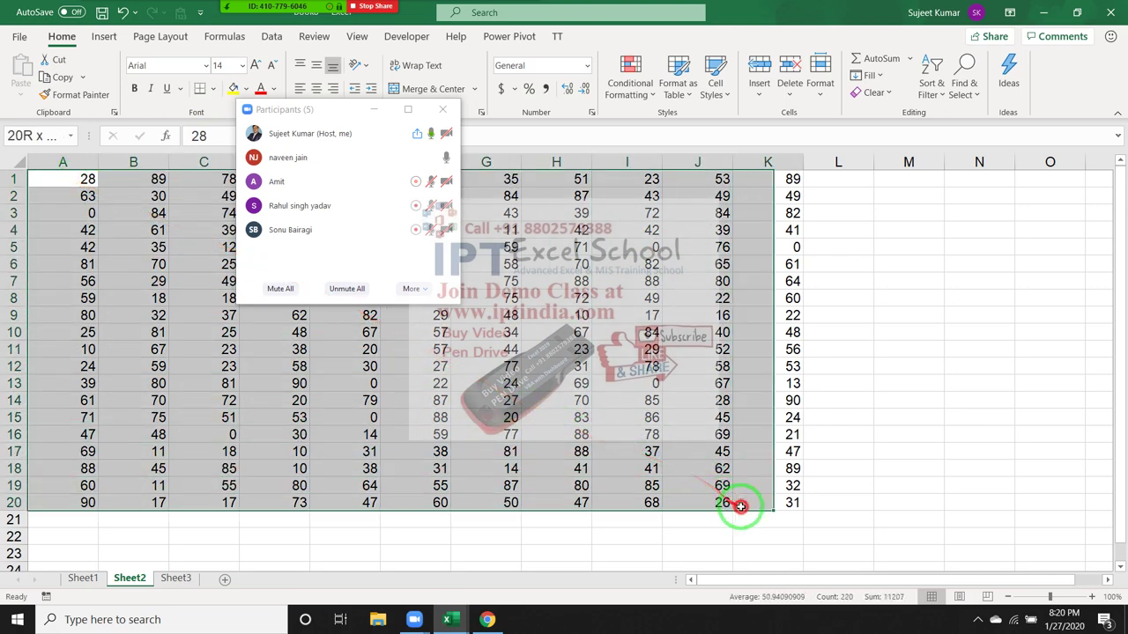
right_click(718, 437)
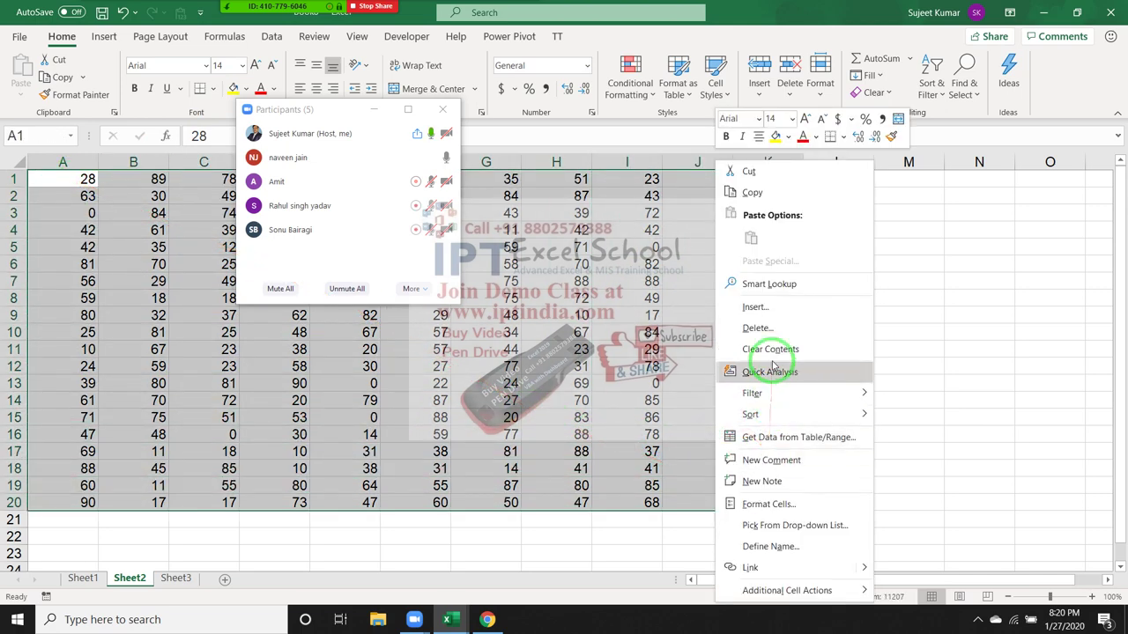
left_click(776, 504)
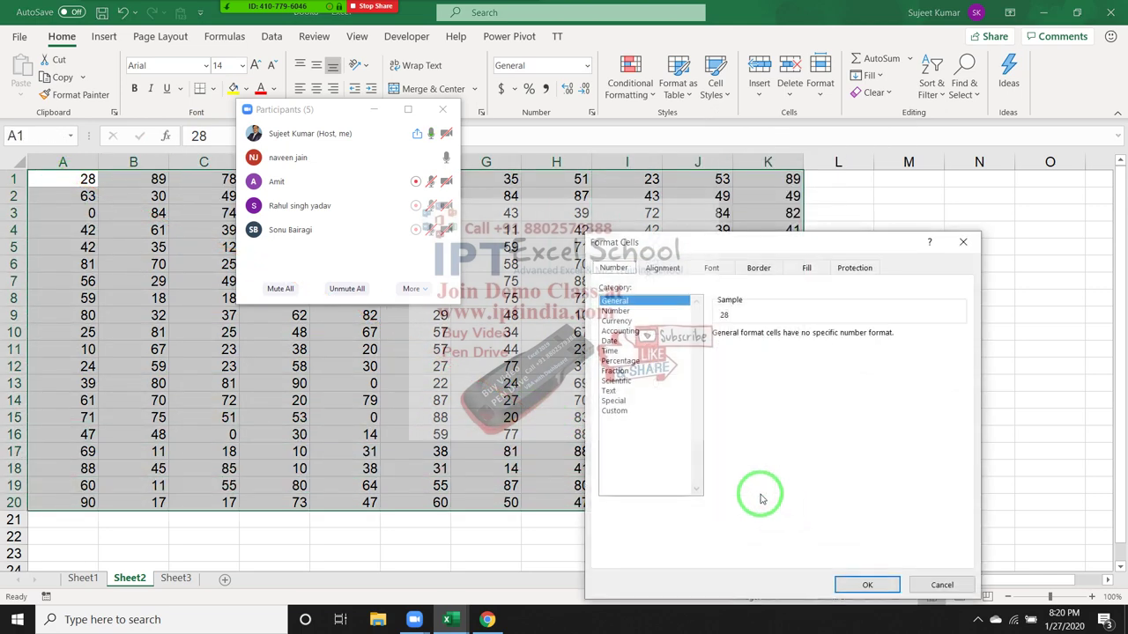
left_click(620, 330)
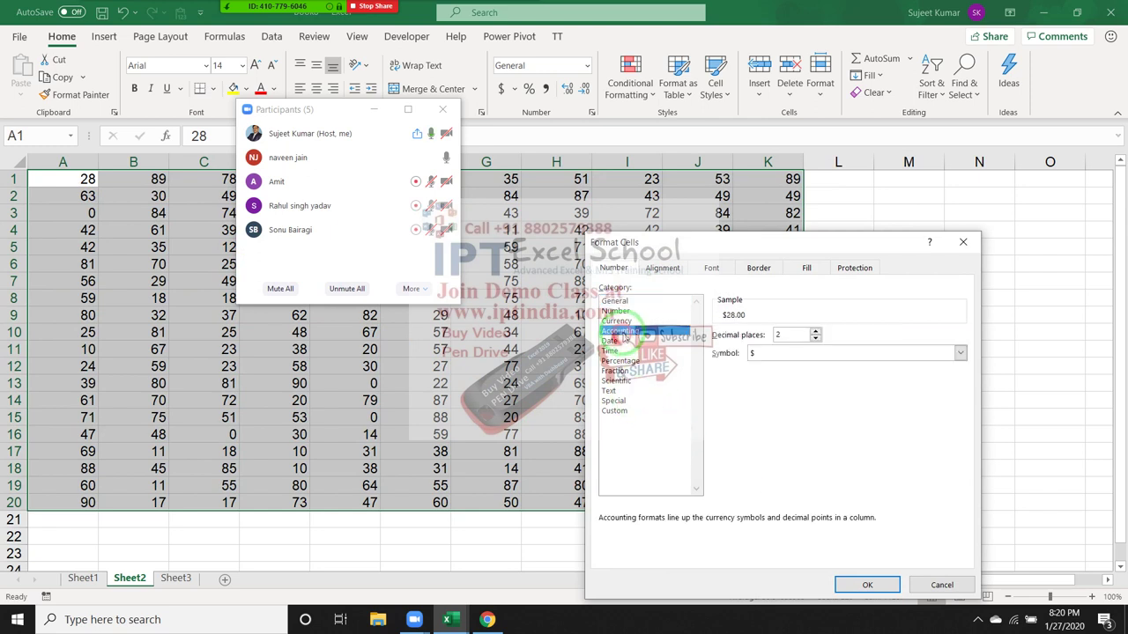
left_click(768, 357)
left_click(763, 366)
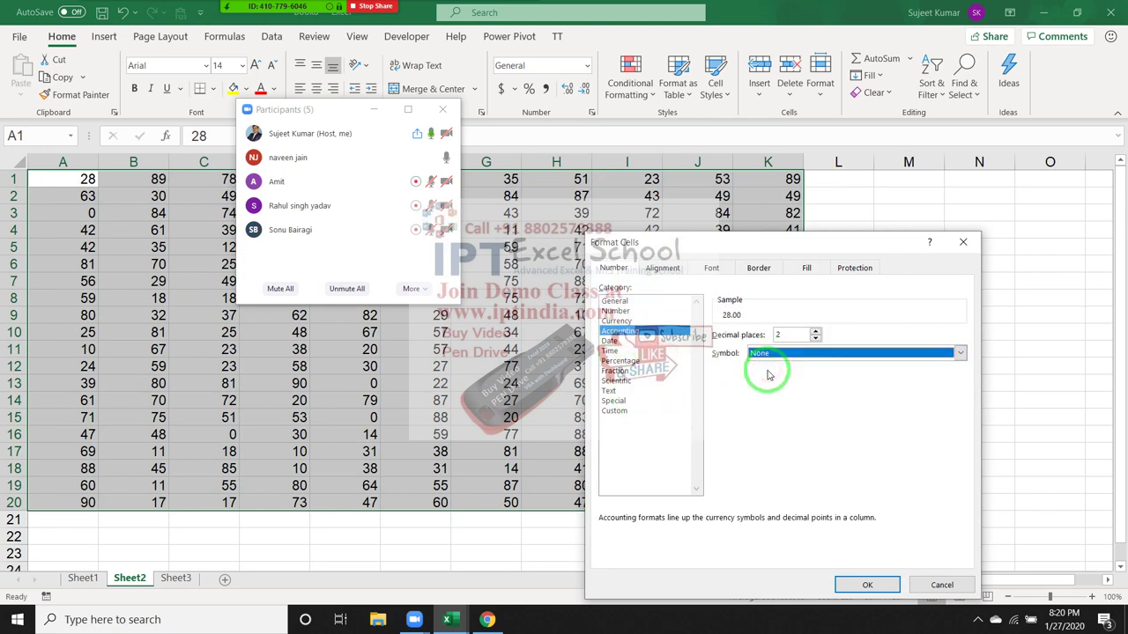
double_click(788, 336)
type("0")
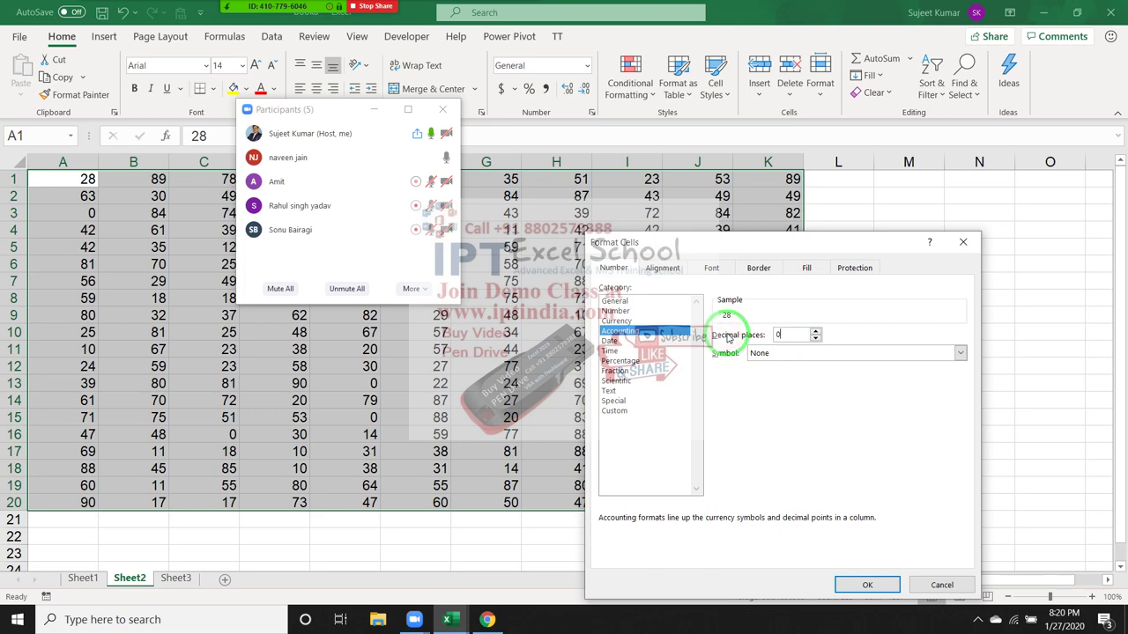
left_click(863, 592)
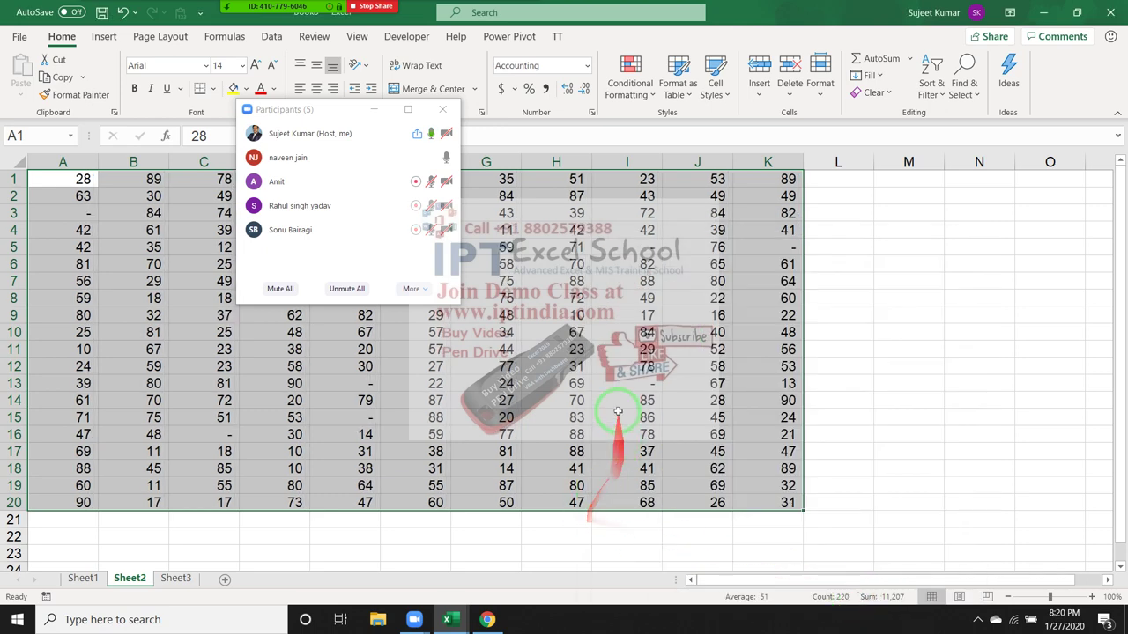
left_click(618, 385)
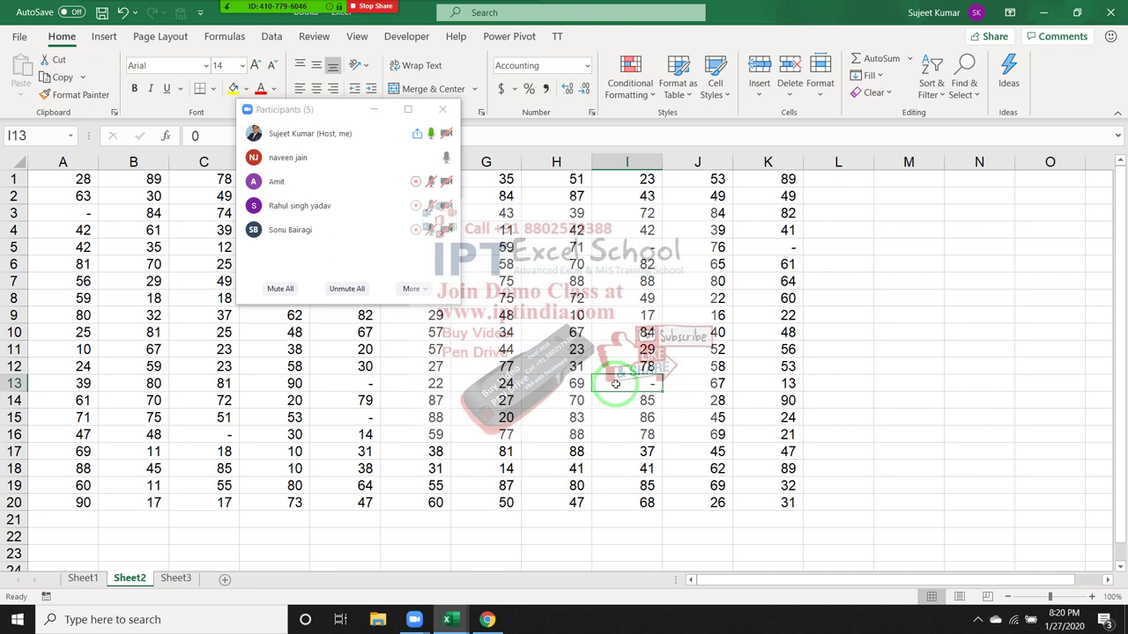
left_click_drag(363, 114, 446, 91)
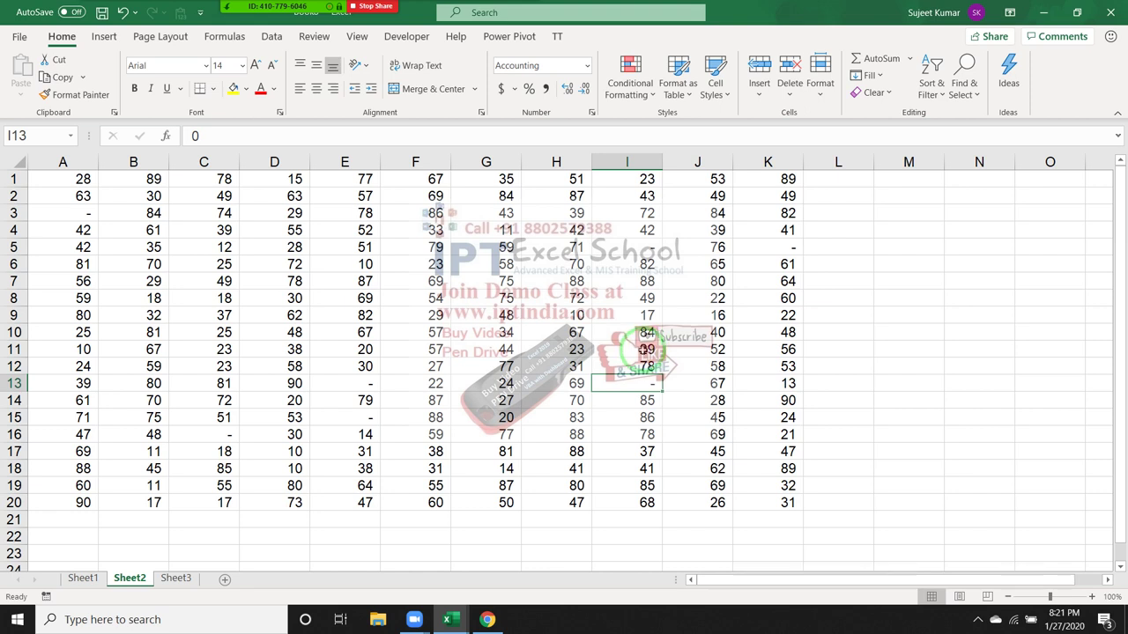
left_click(370, 380)
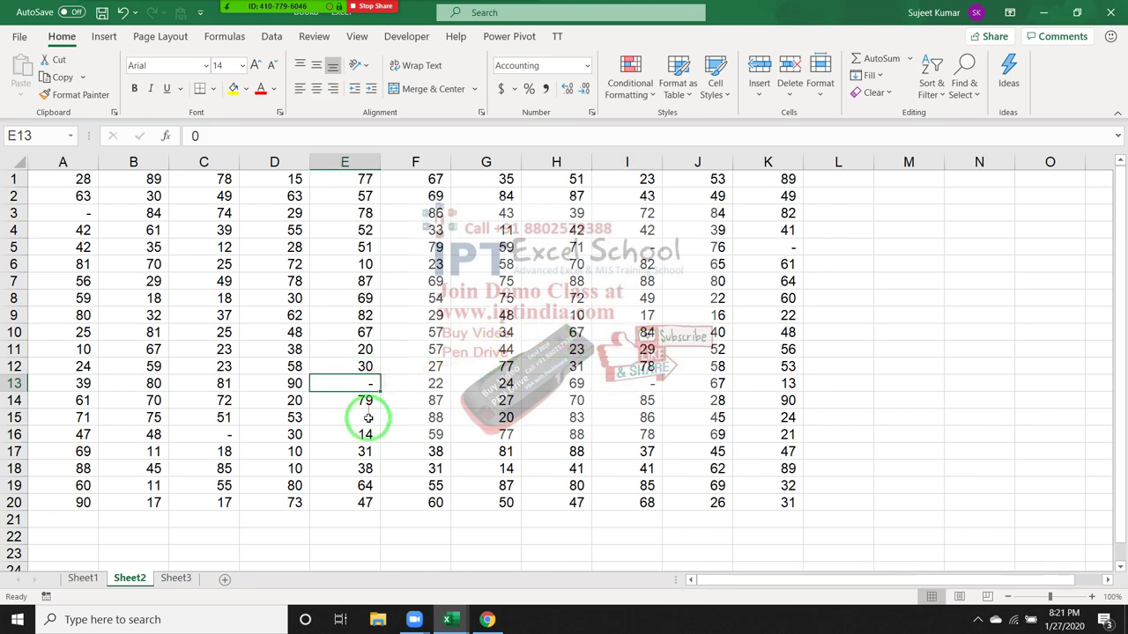
left_click(374, 416)
left_click(372, 382)
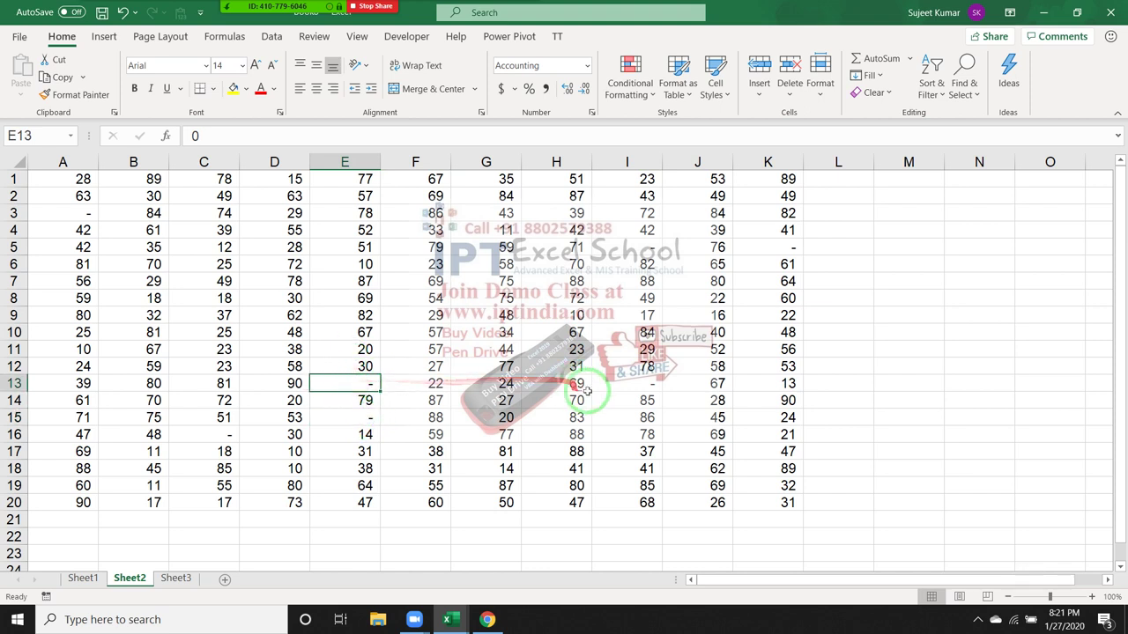
left_click(640, 383)
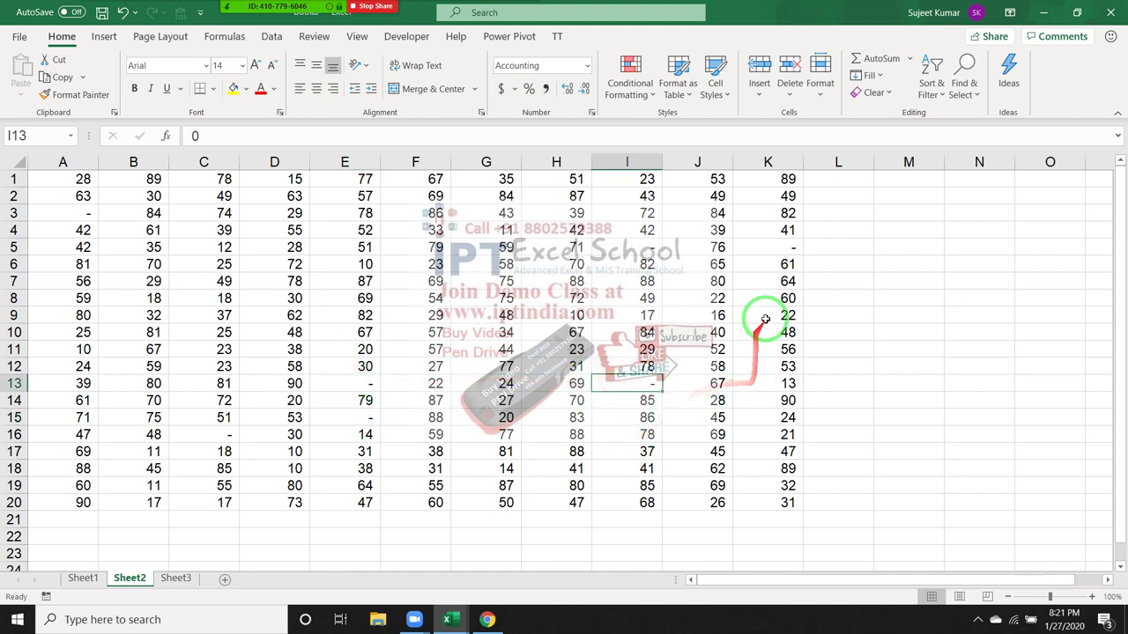
left_click(767, 247)
left_click(627, 249)
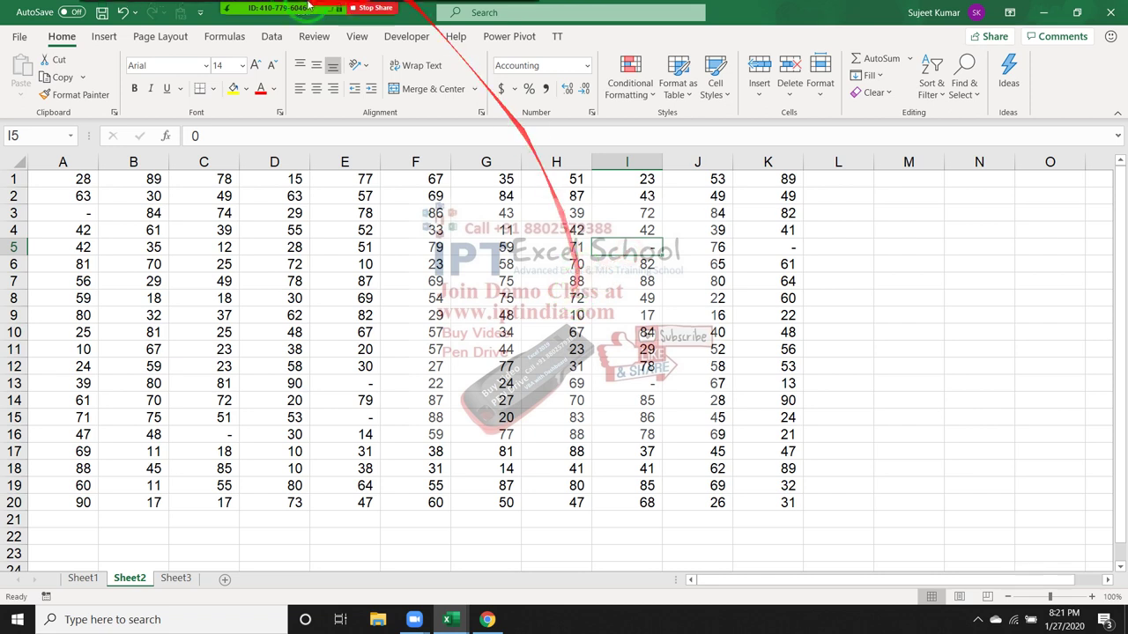
left_click(248, 14)
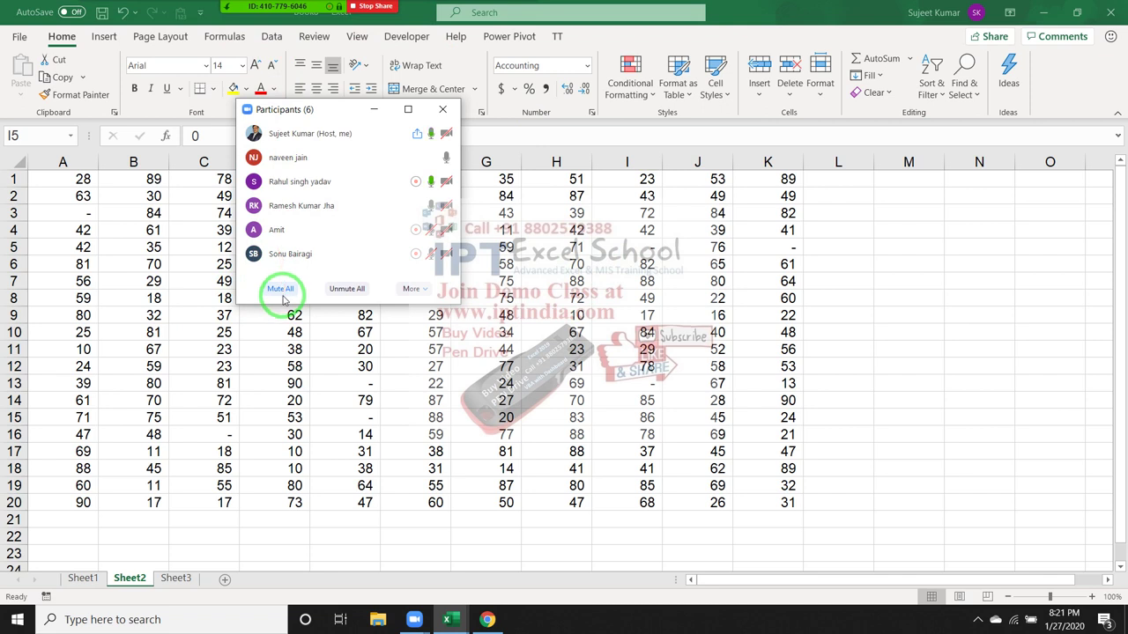
left_click(442, 112)
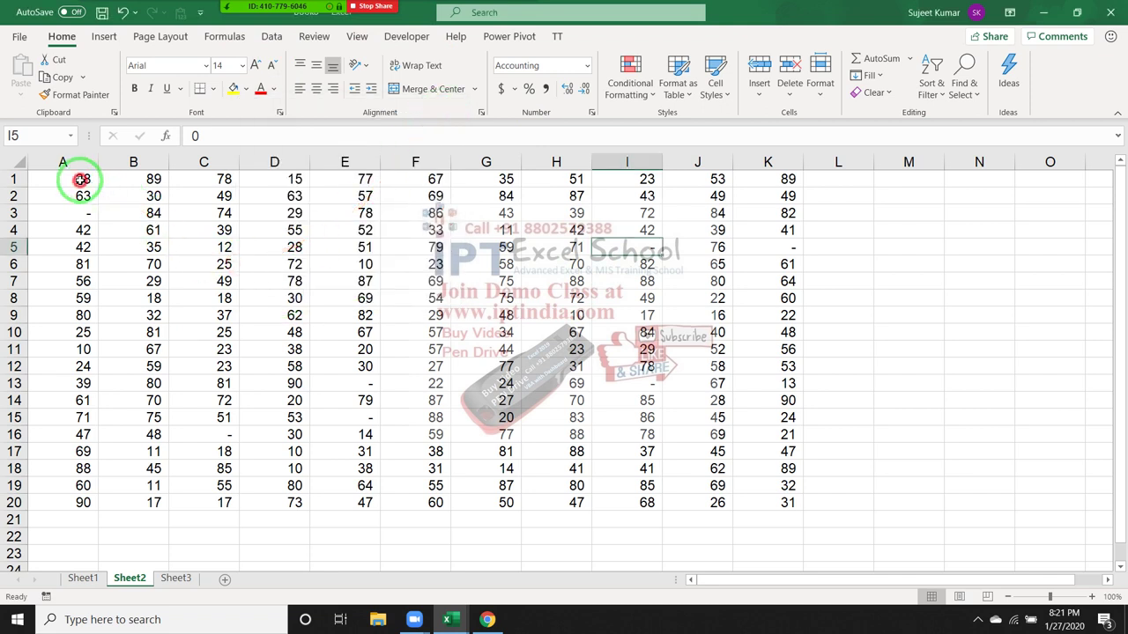
left_click_drag(80, 180, 762, 505)
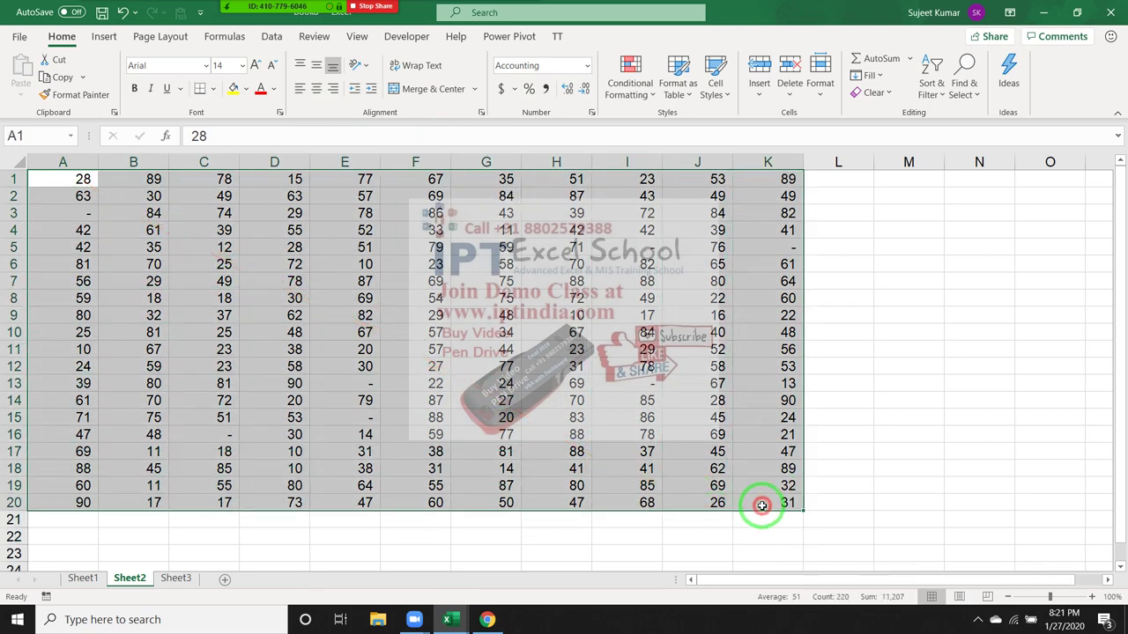
Delete all numbers in A1:K20, then browse the Date, locale and Time formats in Format Cells.
key("Delete")
left_click(70, 181)
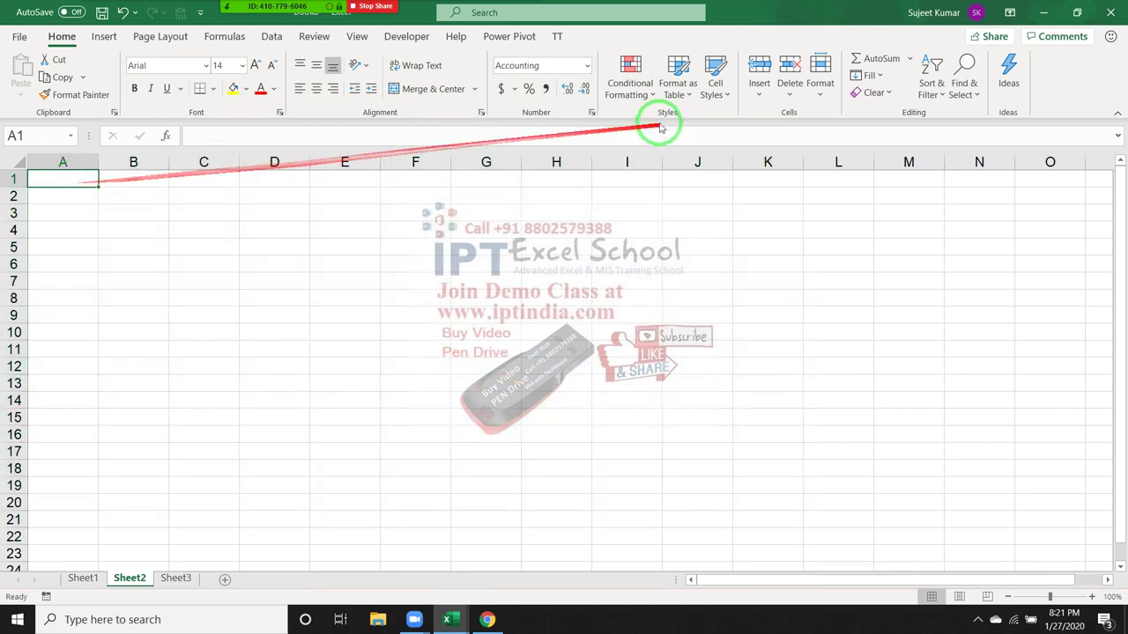
left_click(591, 111)
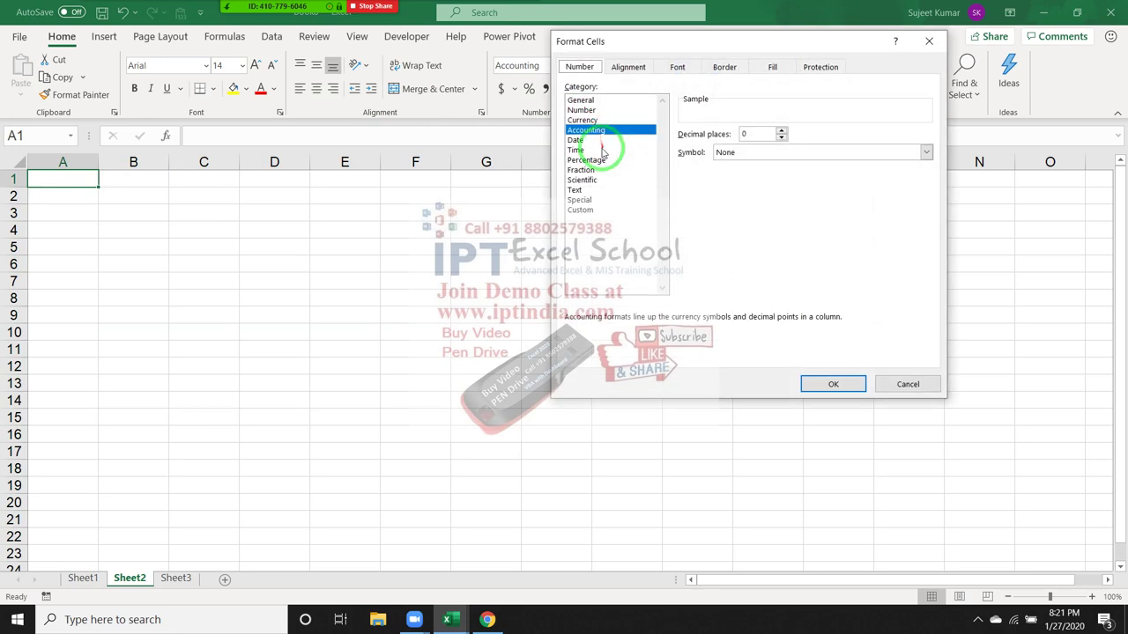
left_click(587, 140)
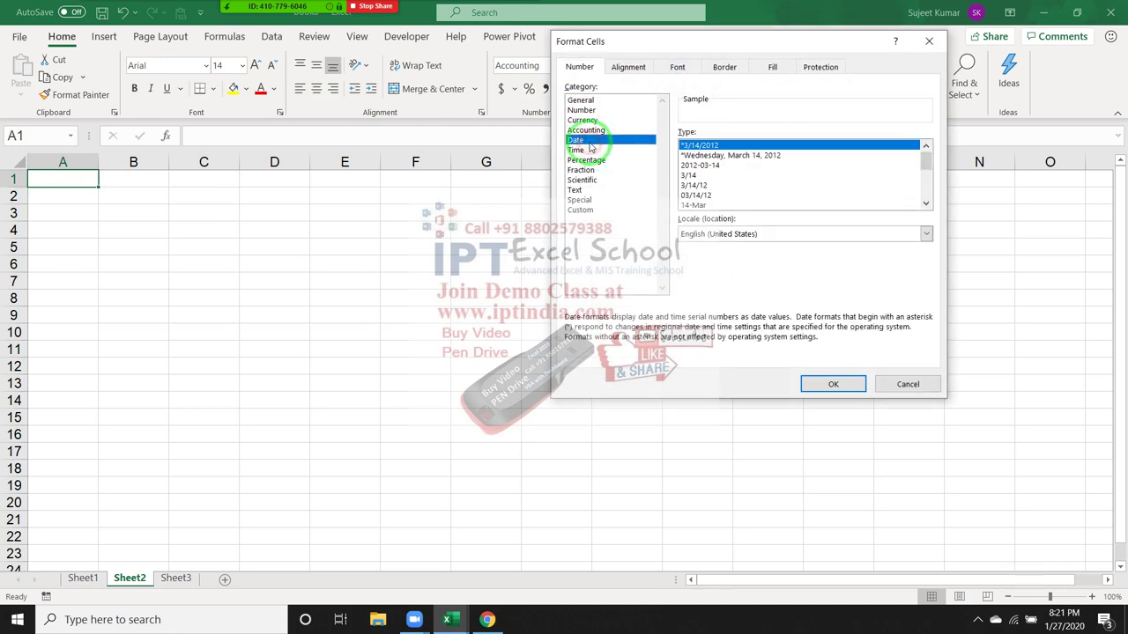
left_click(925, 202)
left_click_drag(923, 181, 923, 143)
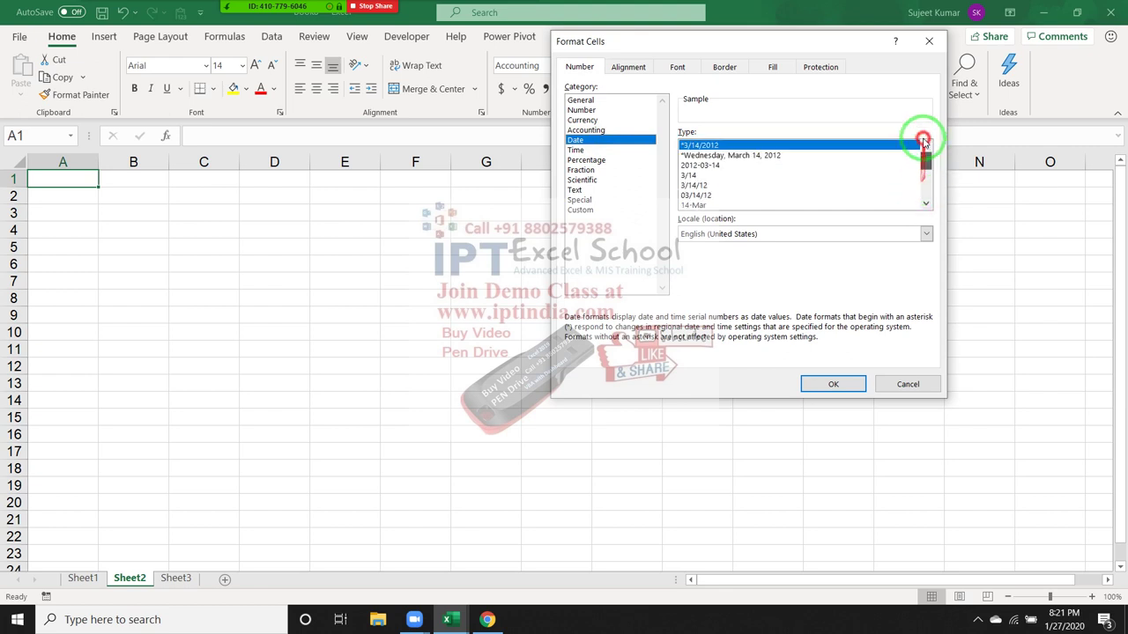
left_click(817, 234)
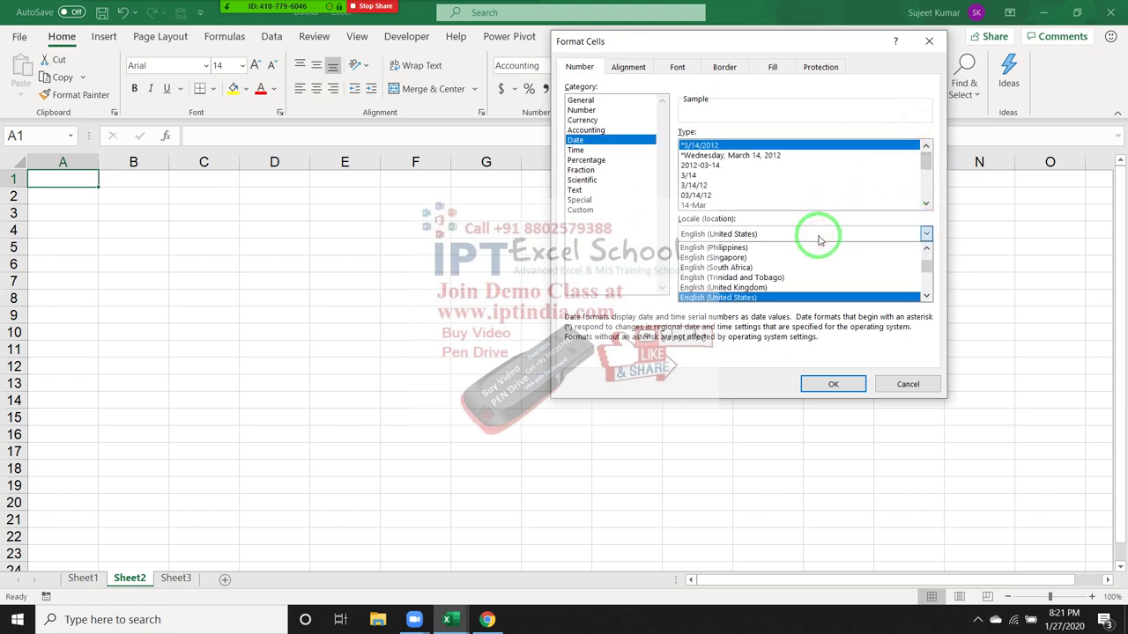
left_click(763, 328)
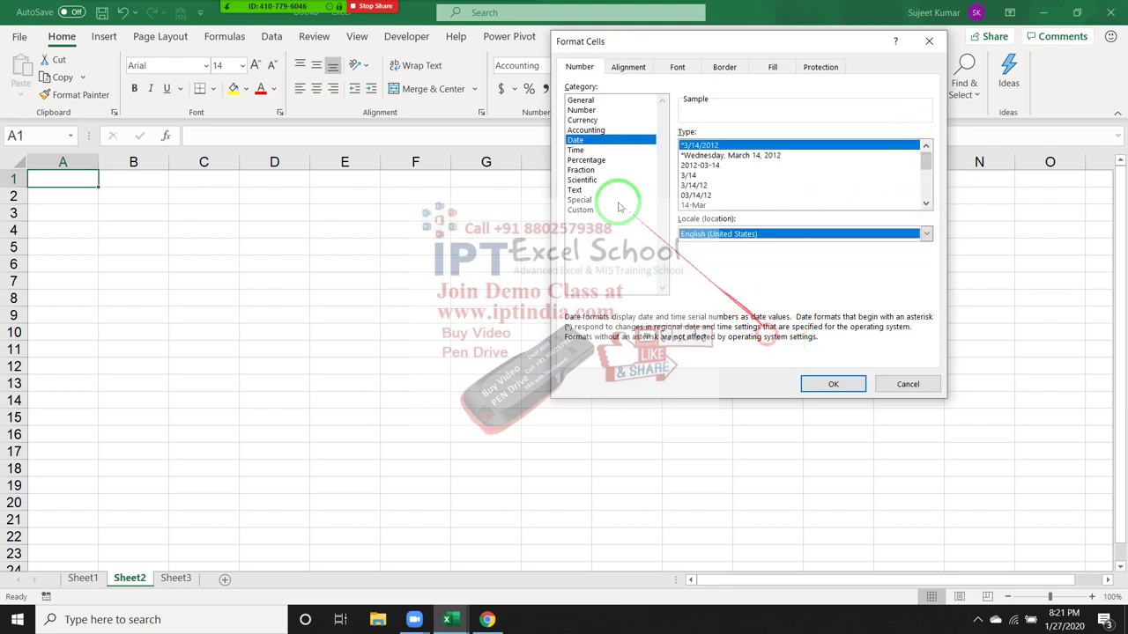
left_click(574, 149)
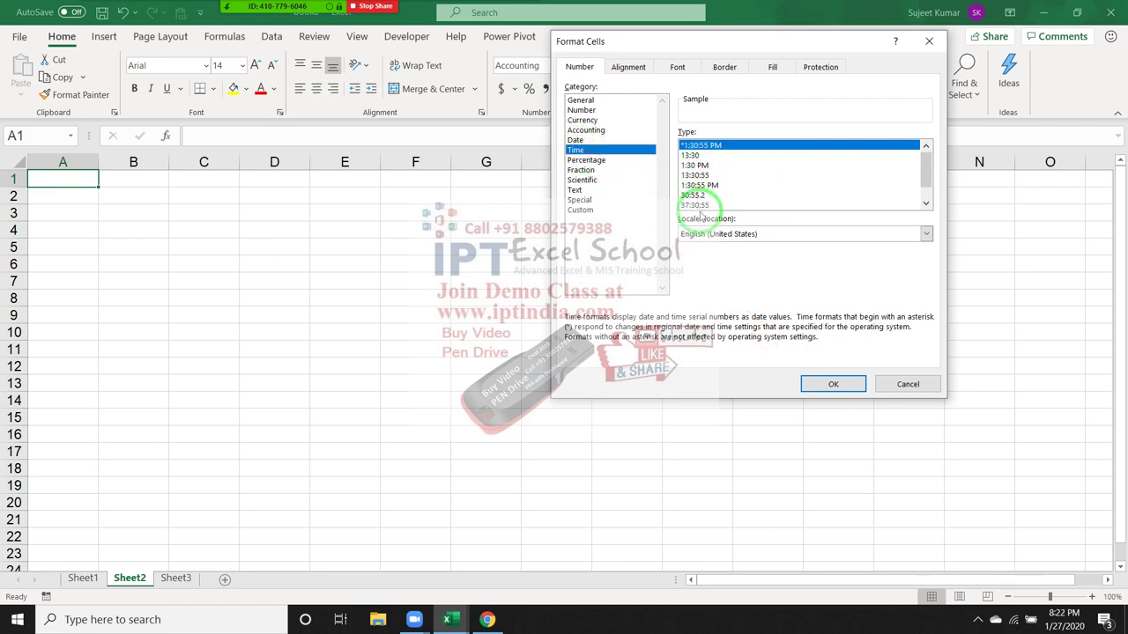
Close Format Cells and enter the time 45:36 in F4.
left_click(894, 384)
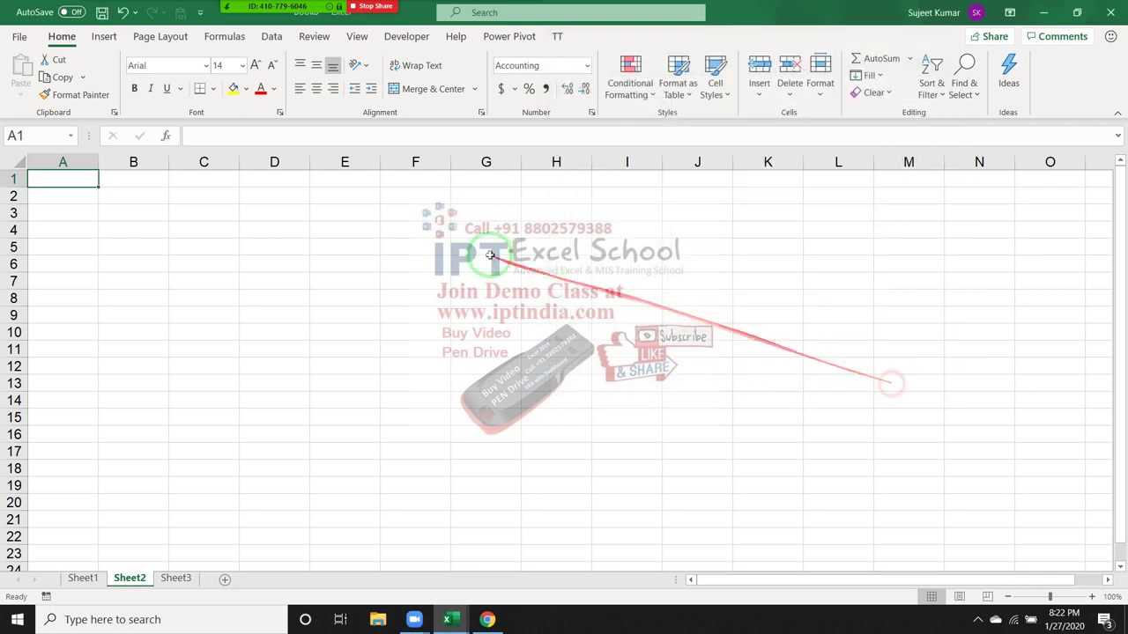
left_click(384, 222)
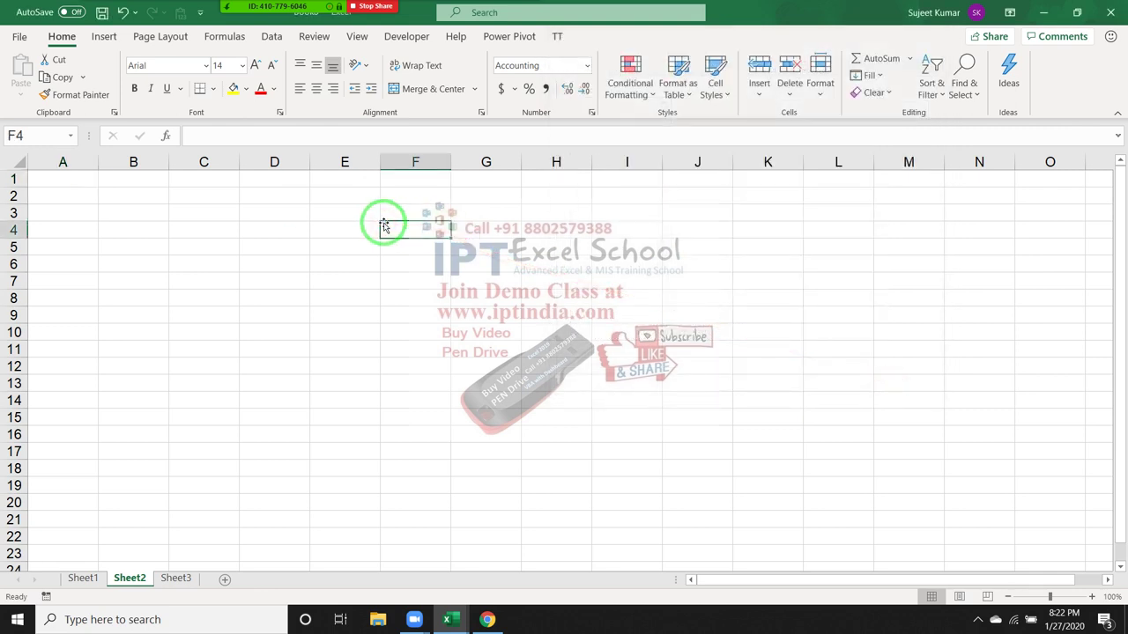
type("10")
key("BackSpace")
key("BackSpace")
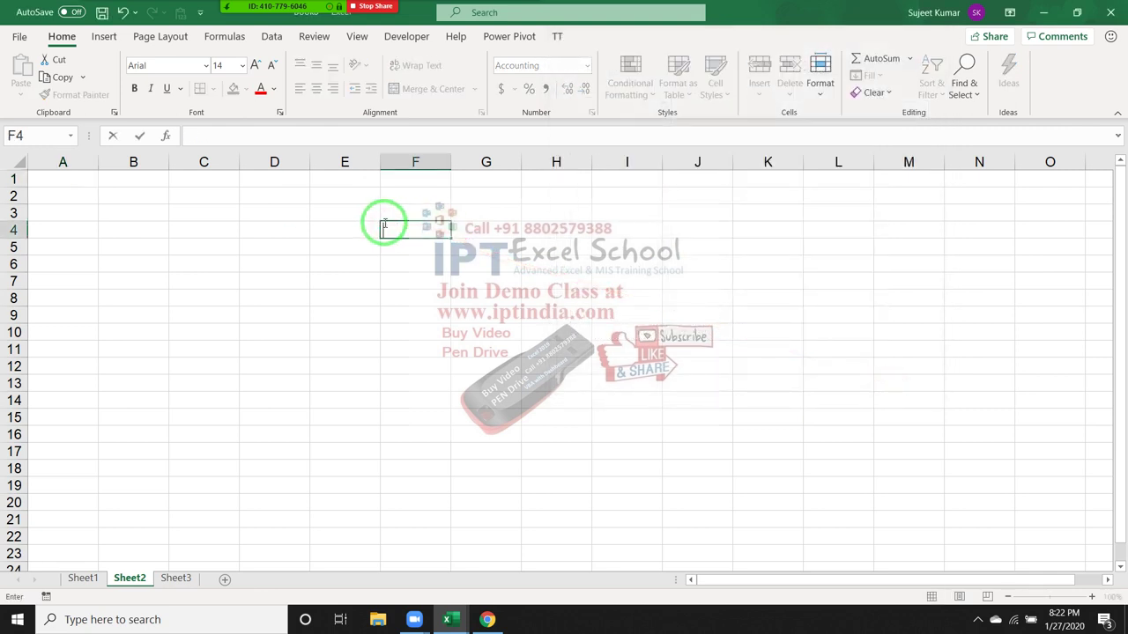
type("45:36")
key("Return")
Switch F4 to General number format so it displays 1.9.
left_click(389, 226)
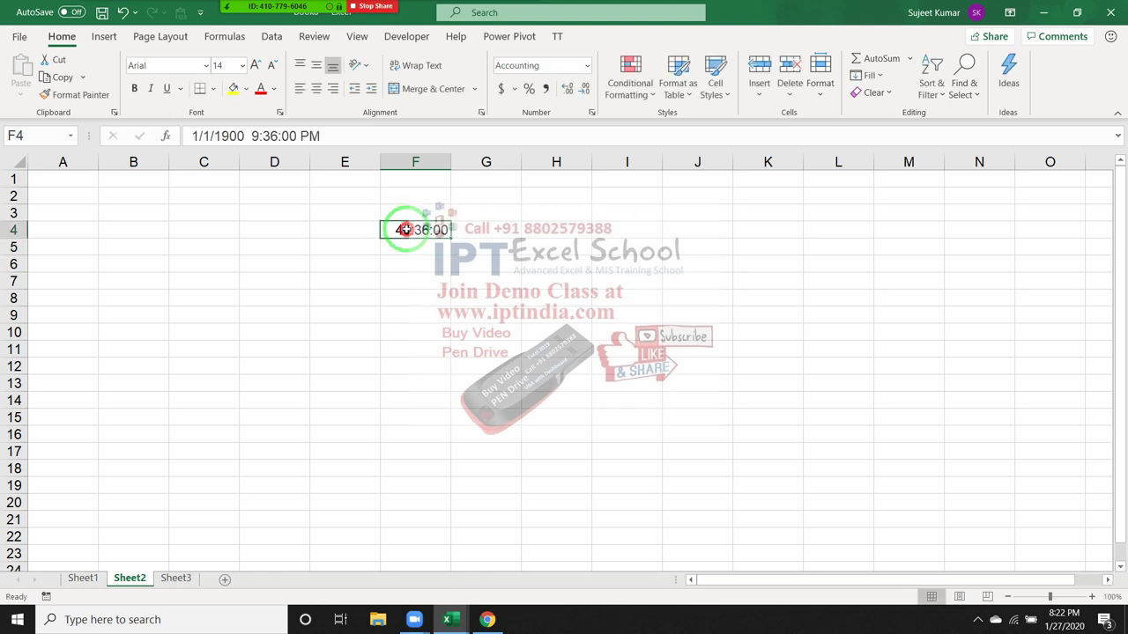
left_click(586, 65)
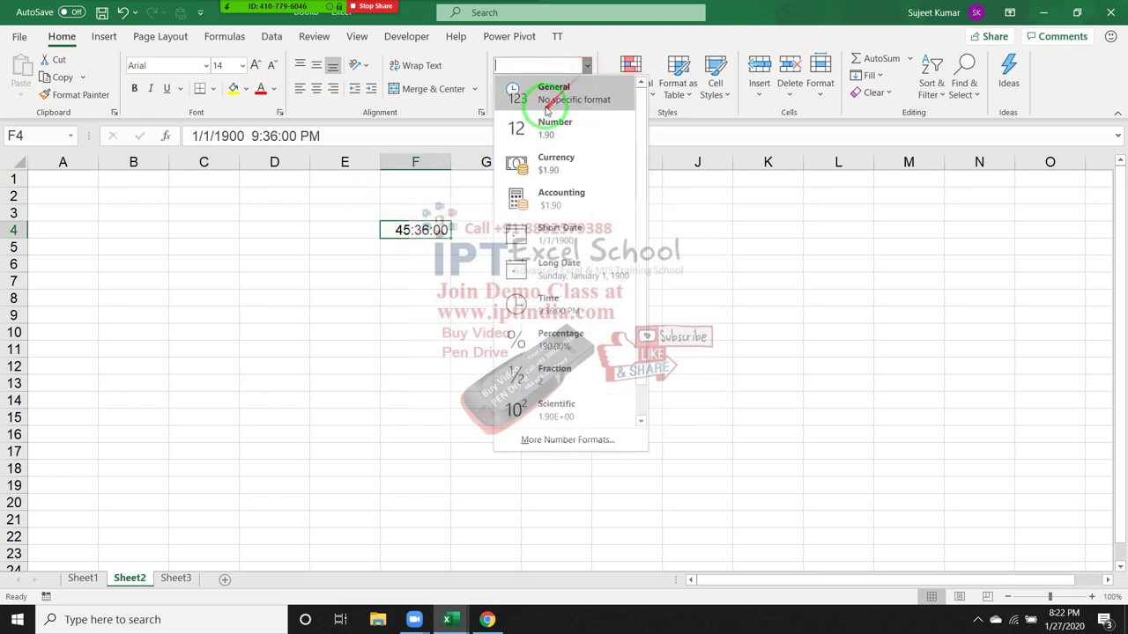
left_click(547, 94)
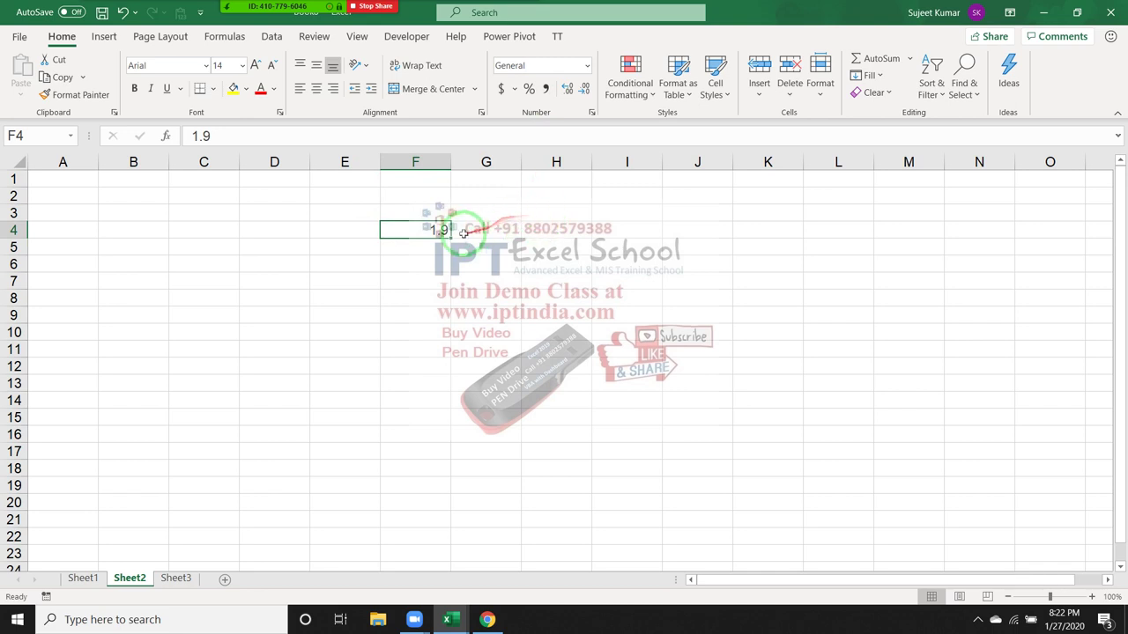
left_click(433, 244)
Apply the 37:30:55 elapsed-time format to F4 so it reads 45:36:00.
left_click(437, 235)
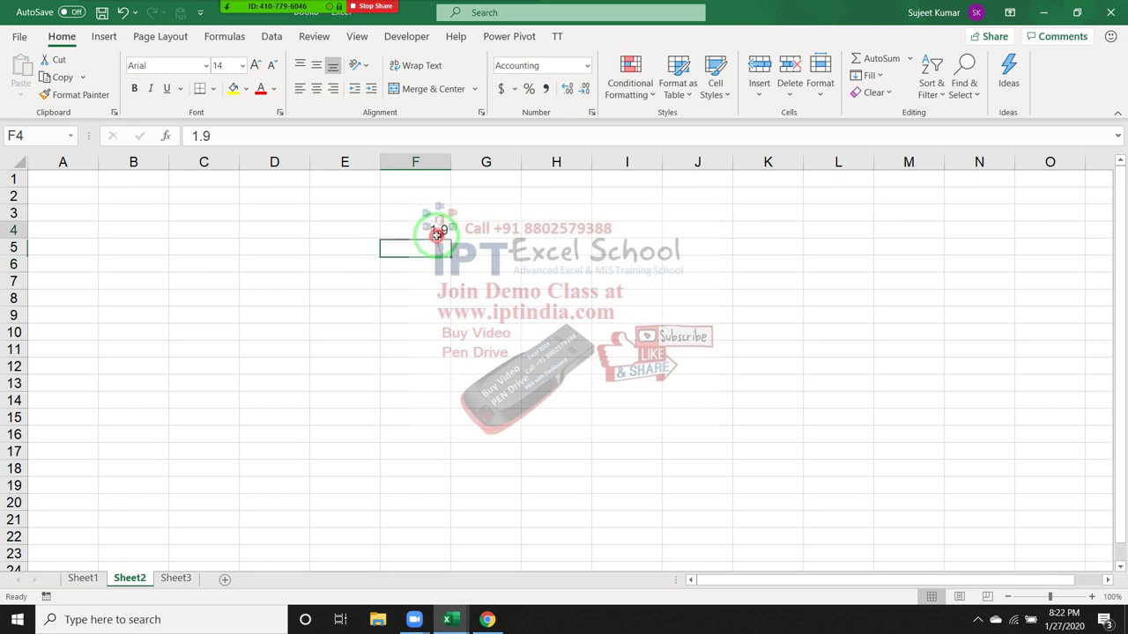
left_click(591, 112)
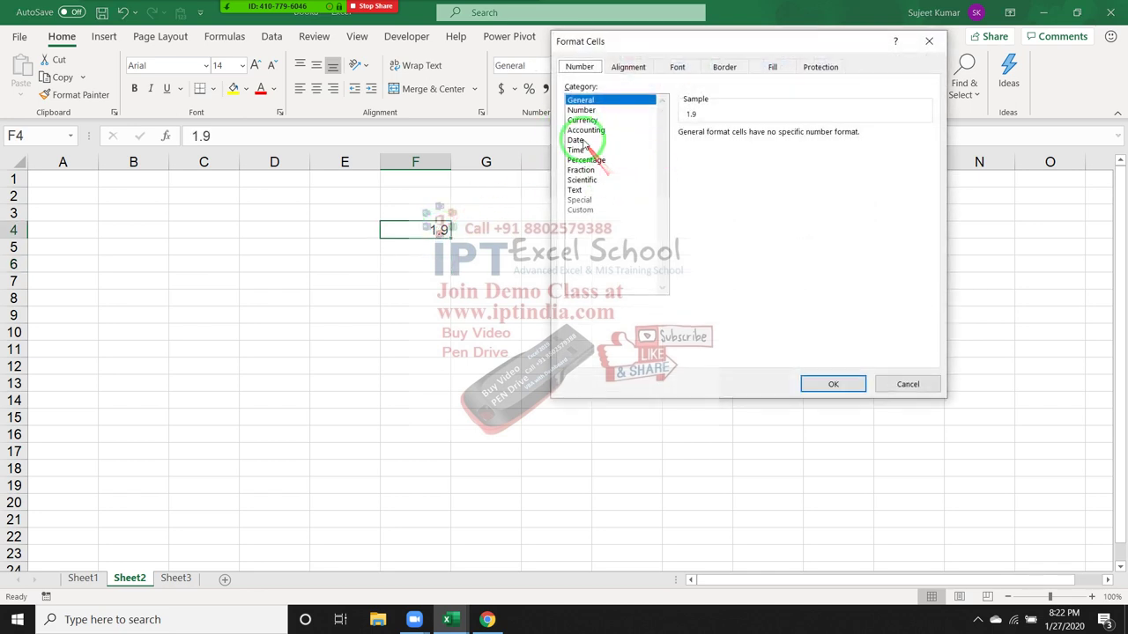
left_click(580, 150)
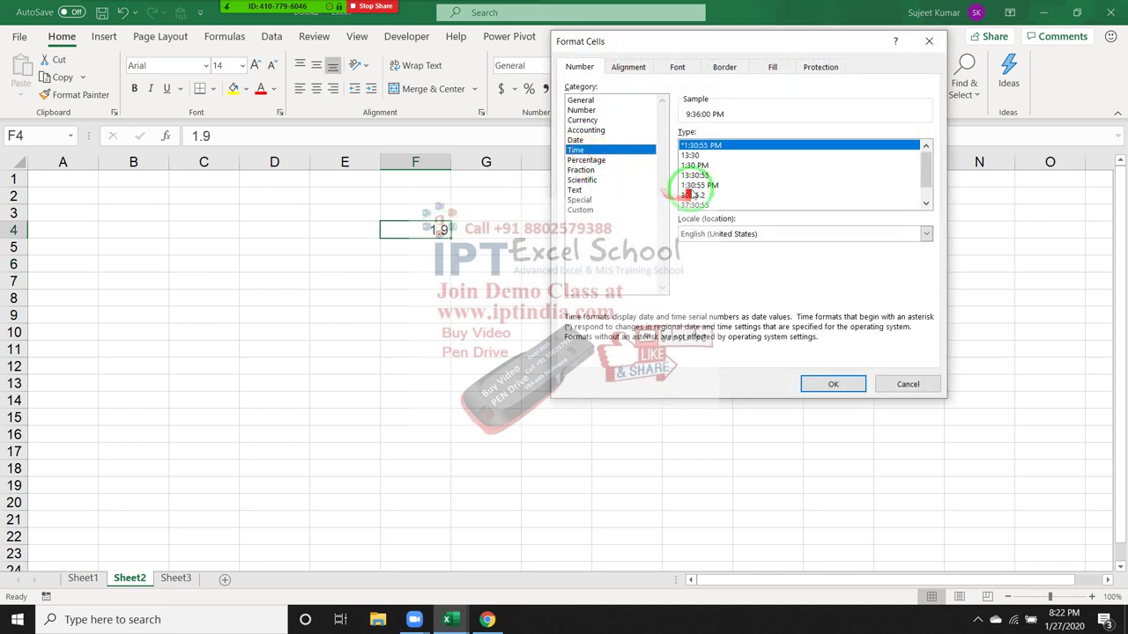
left_click(695, 176)
left_click(695, 186)
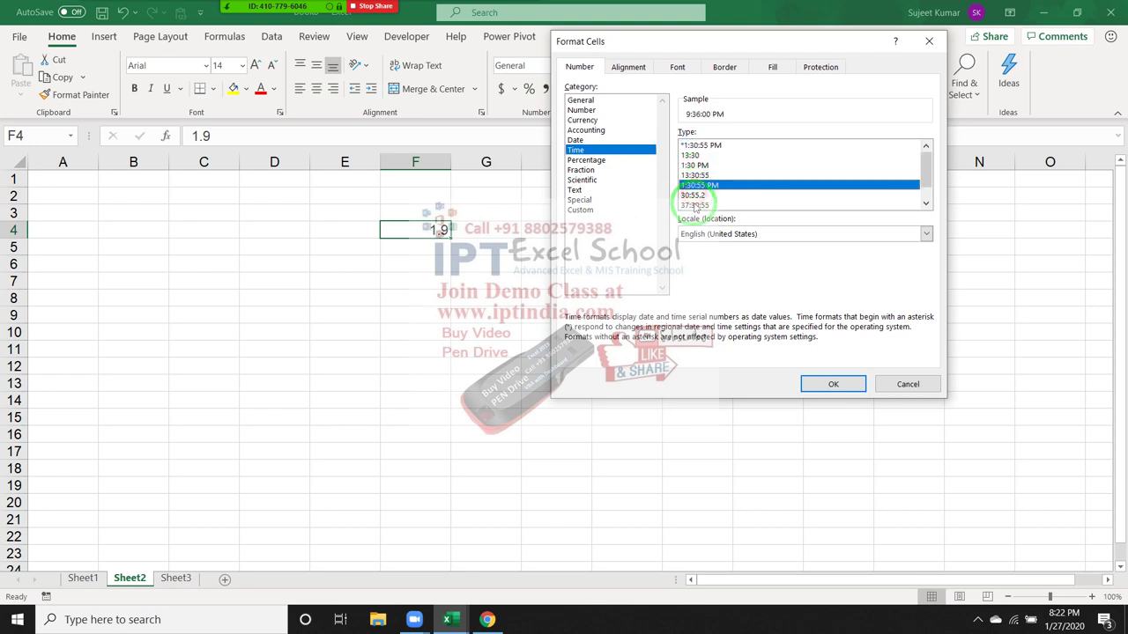
left_click(694, 175)
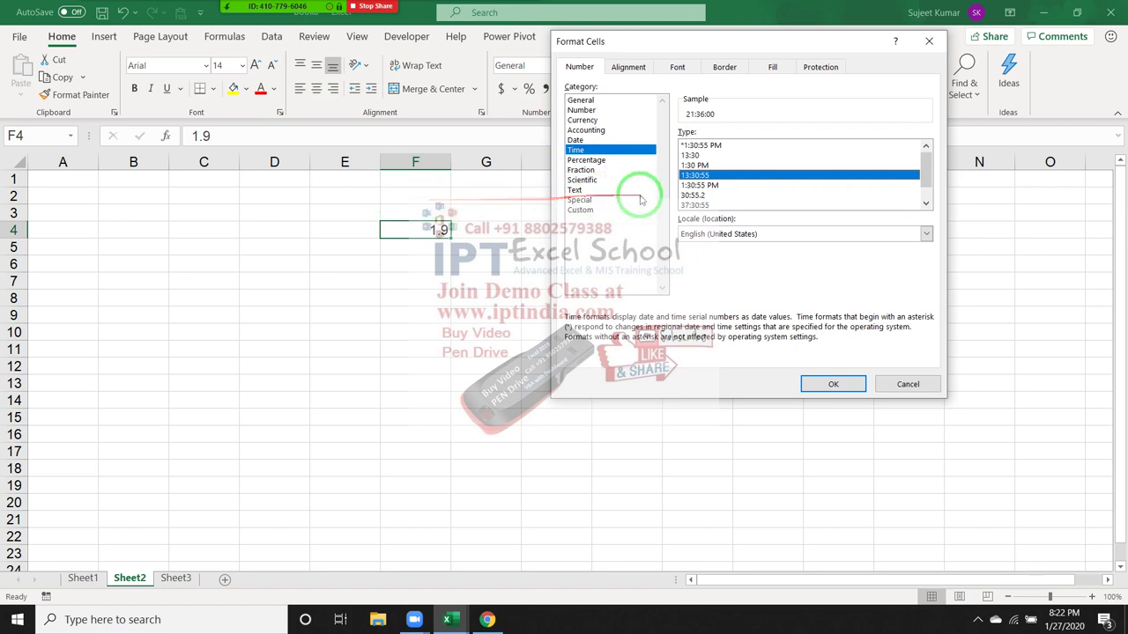
left_click(694, 205)
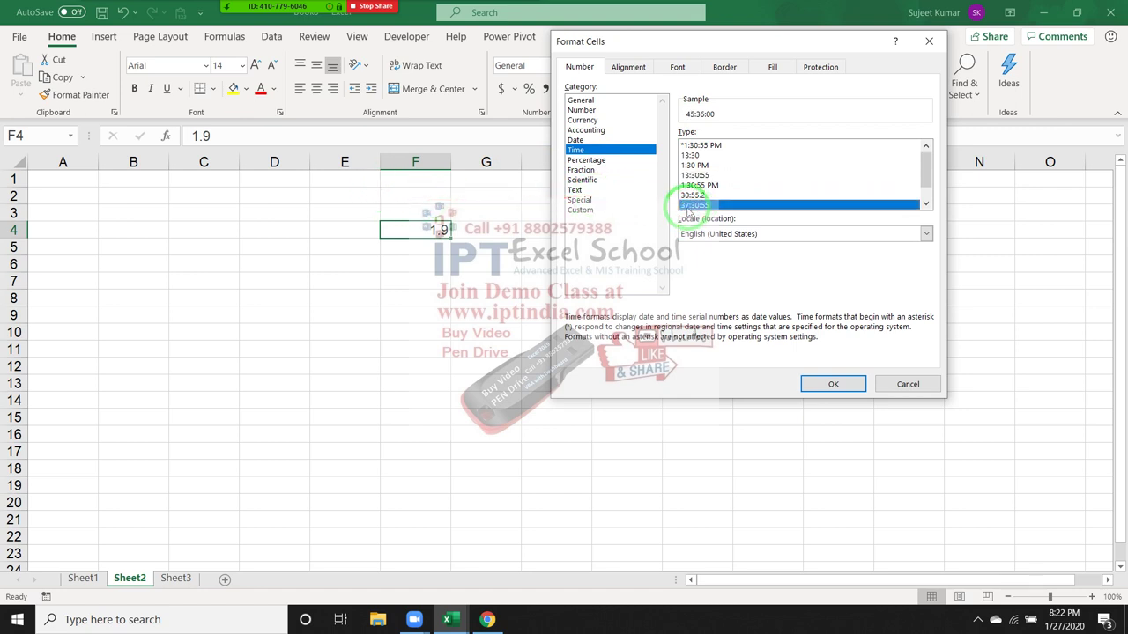
left_click(820, 384)
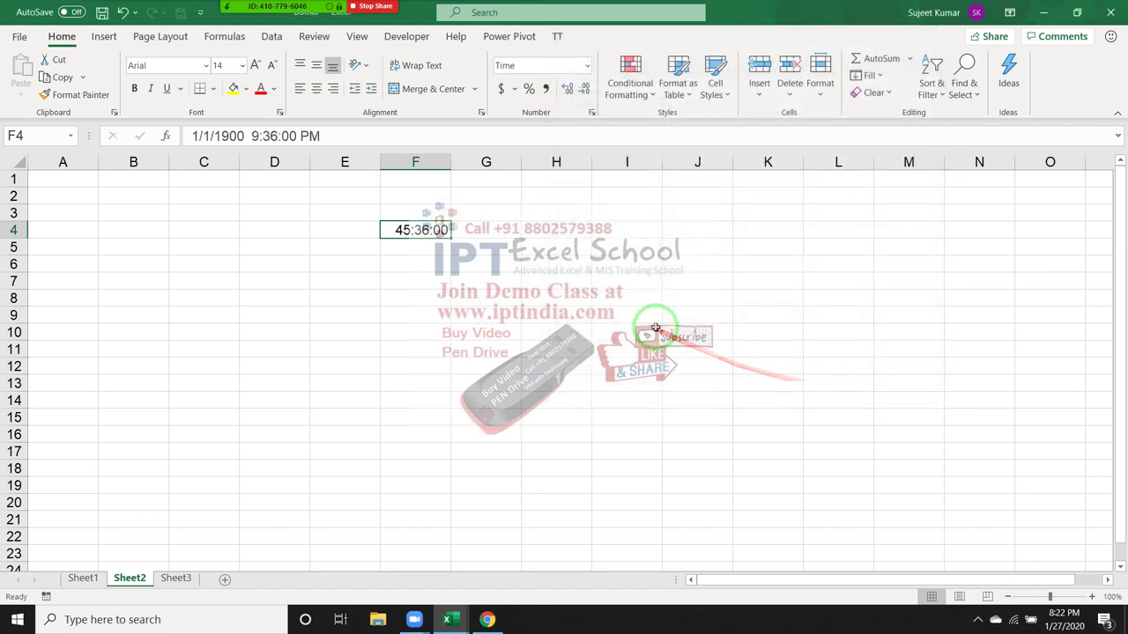
Enter 0.2 in G6 and show it as 20%, then view the Fraction formats.
left_click(511, 265)
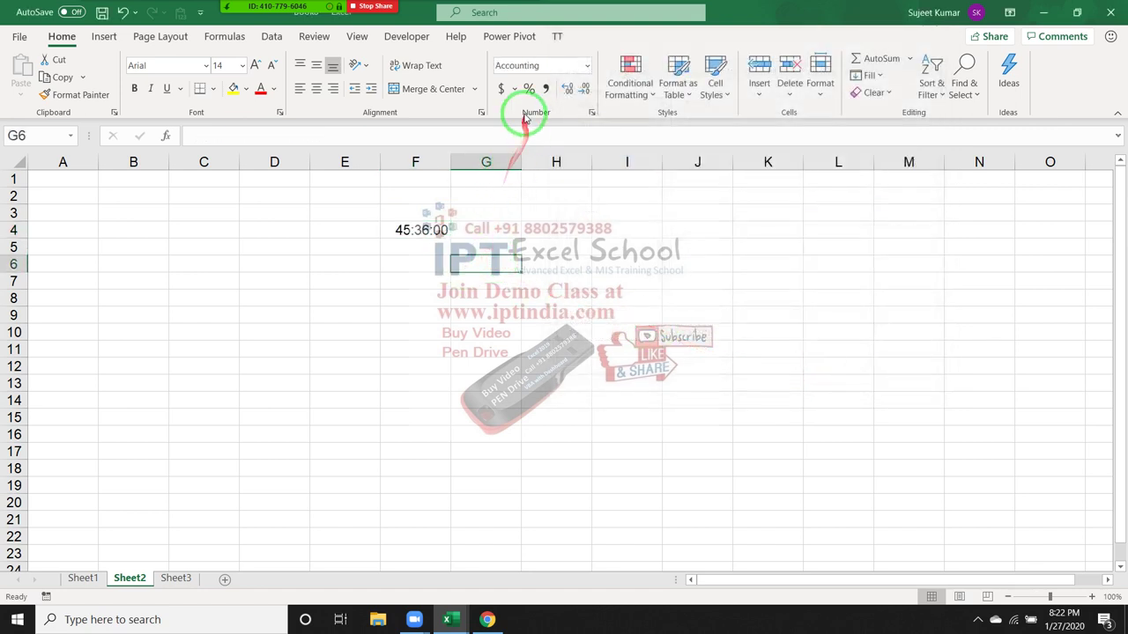
type("2")
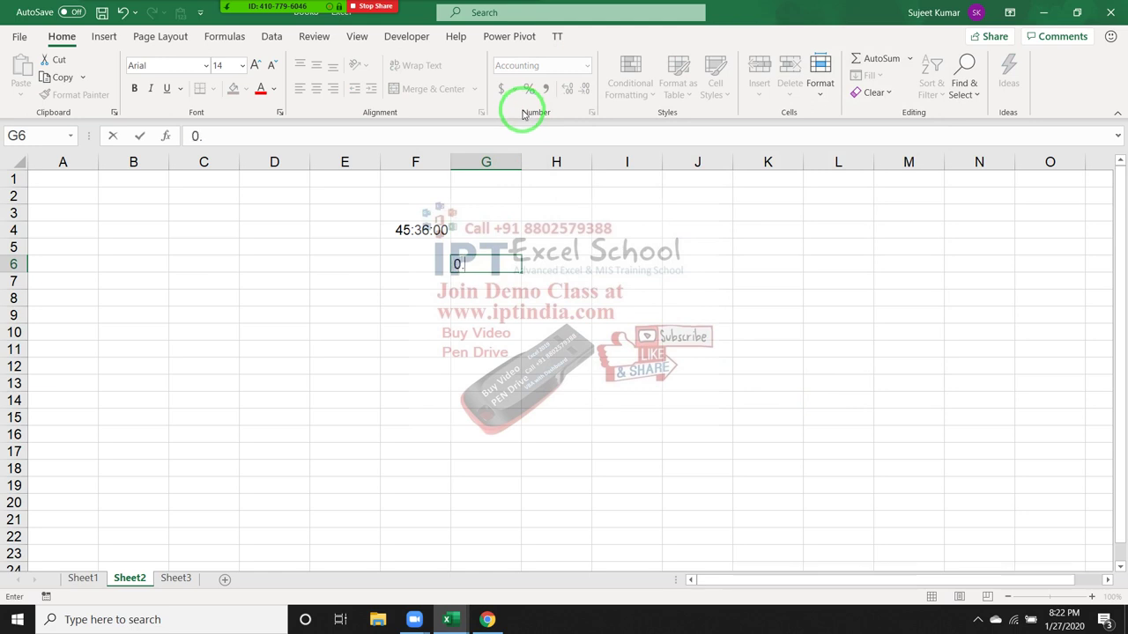
type("20")
left_click(542, 195)
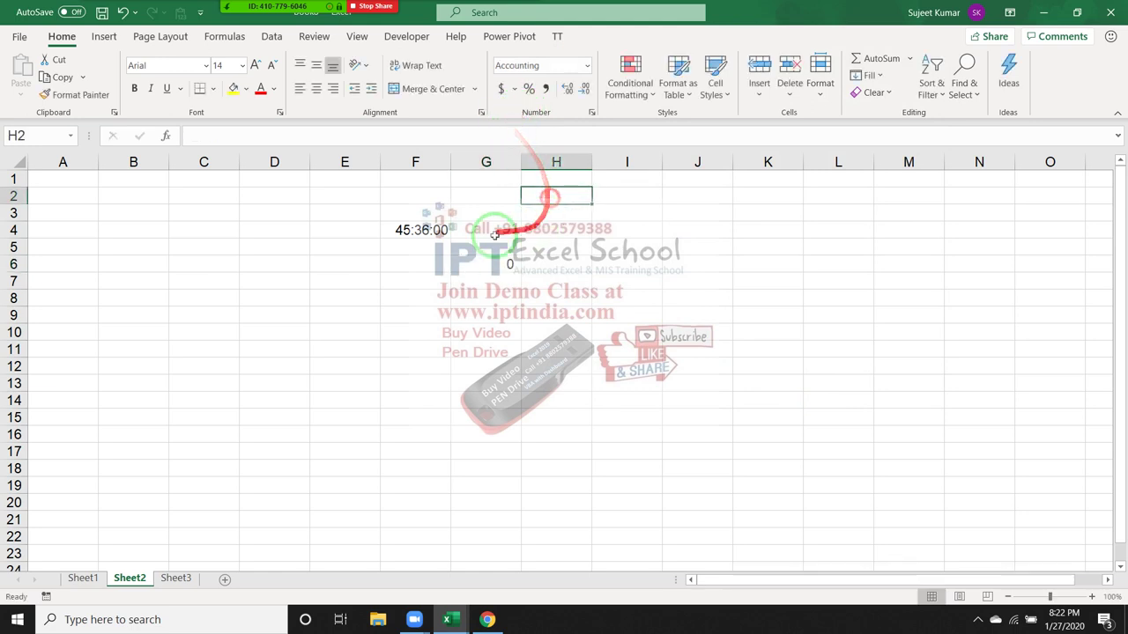
left_click(494, 265)
left_click(529, 89)
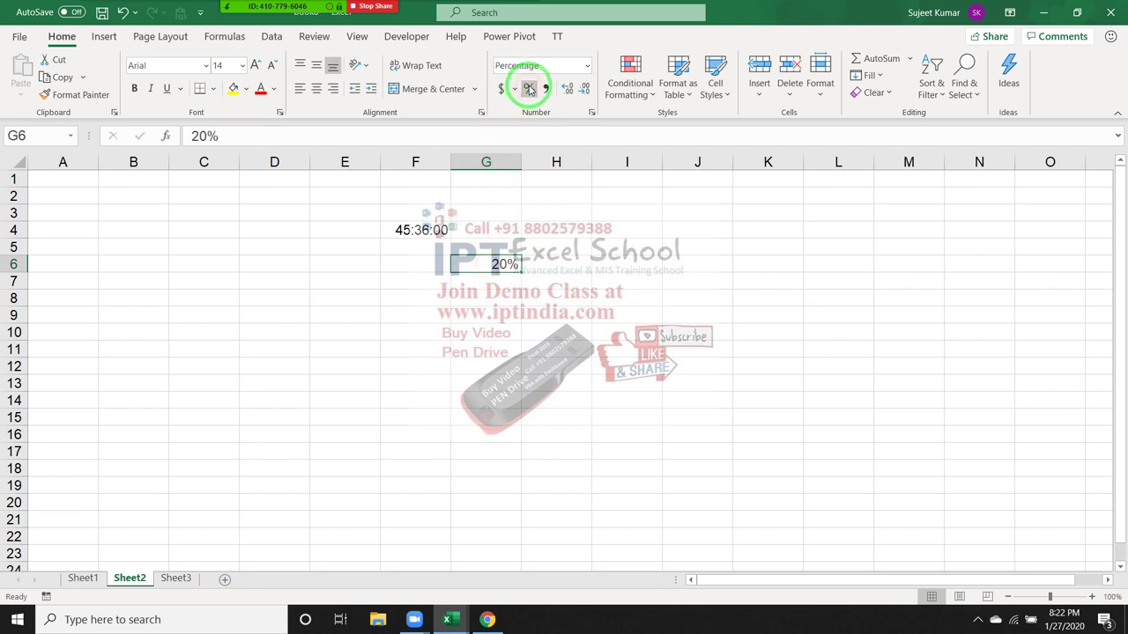
left_click(592, 113)
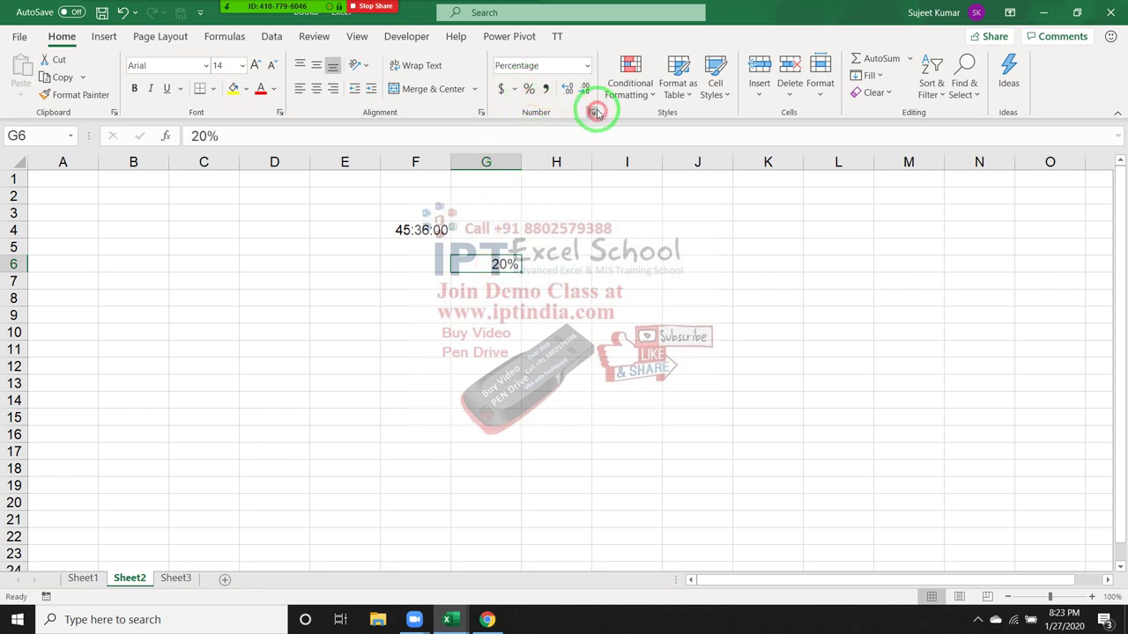
left_click(581, 169)
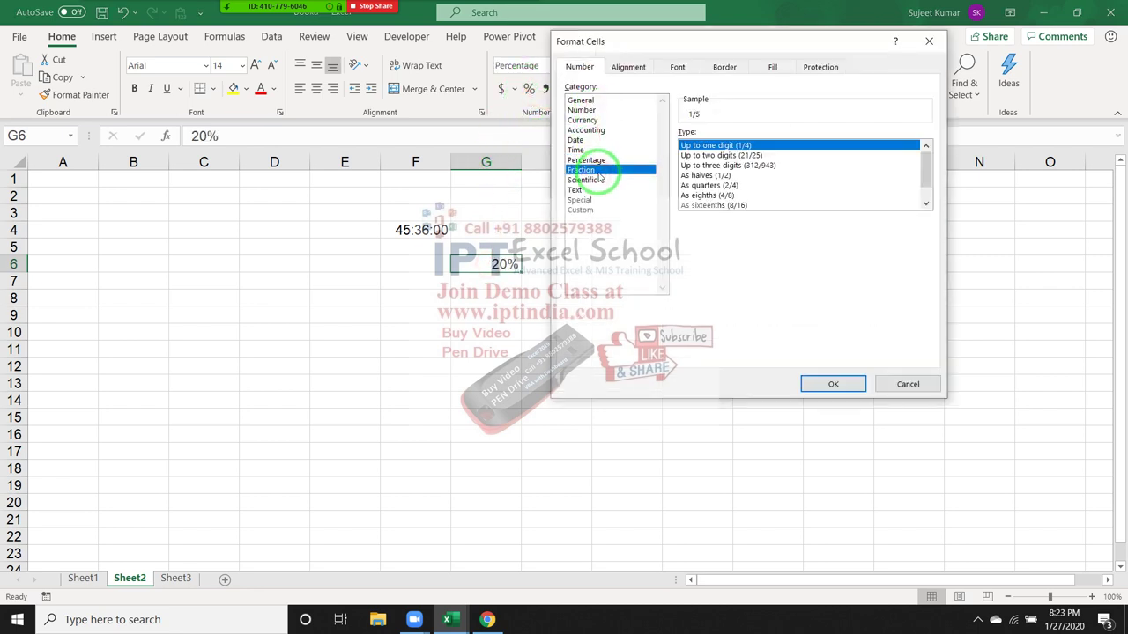
Enter 2.5 in C4 and increase its decimals so it reads 2.5.
key("Escape")
left_click(203, 226)
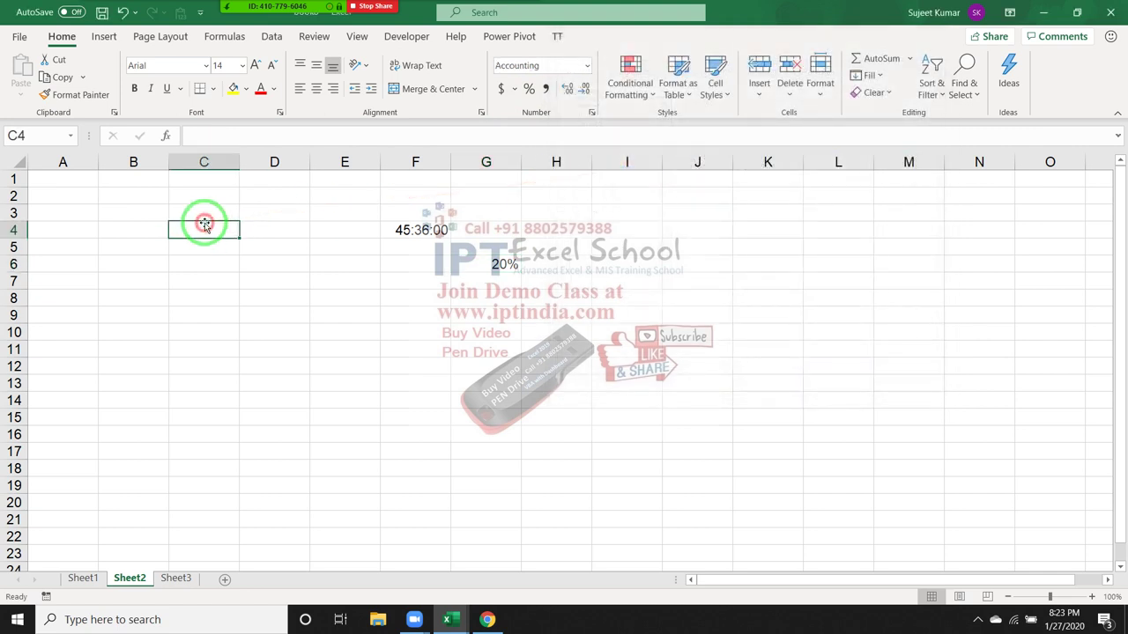
type("2.5")
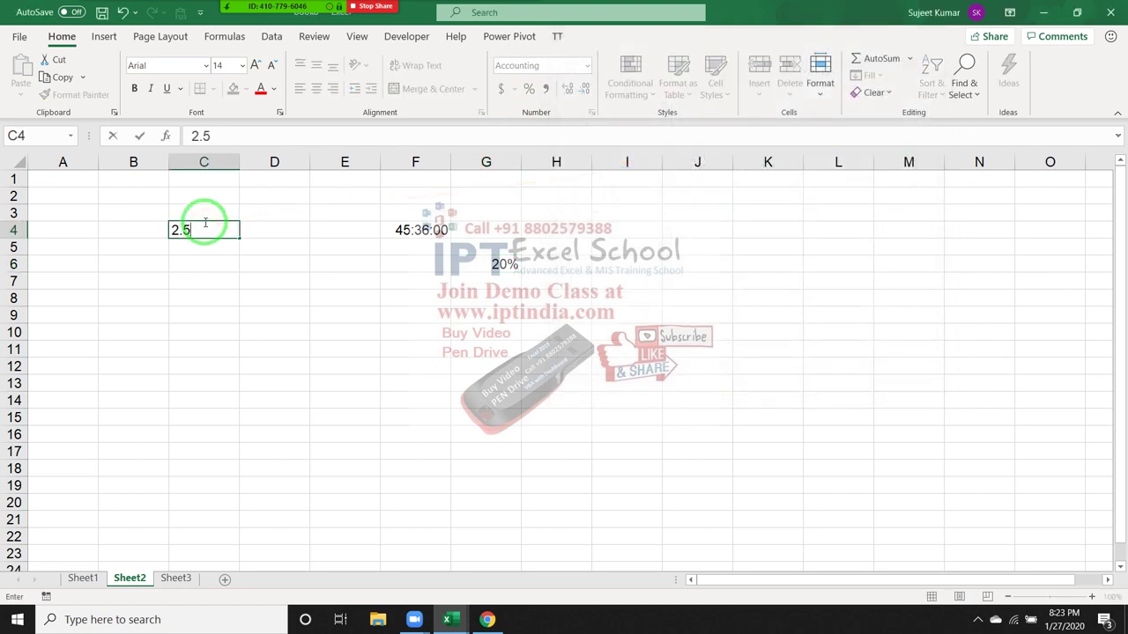
key("Return")
left_click(206, 225)
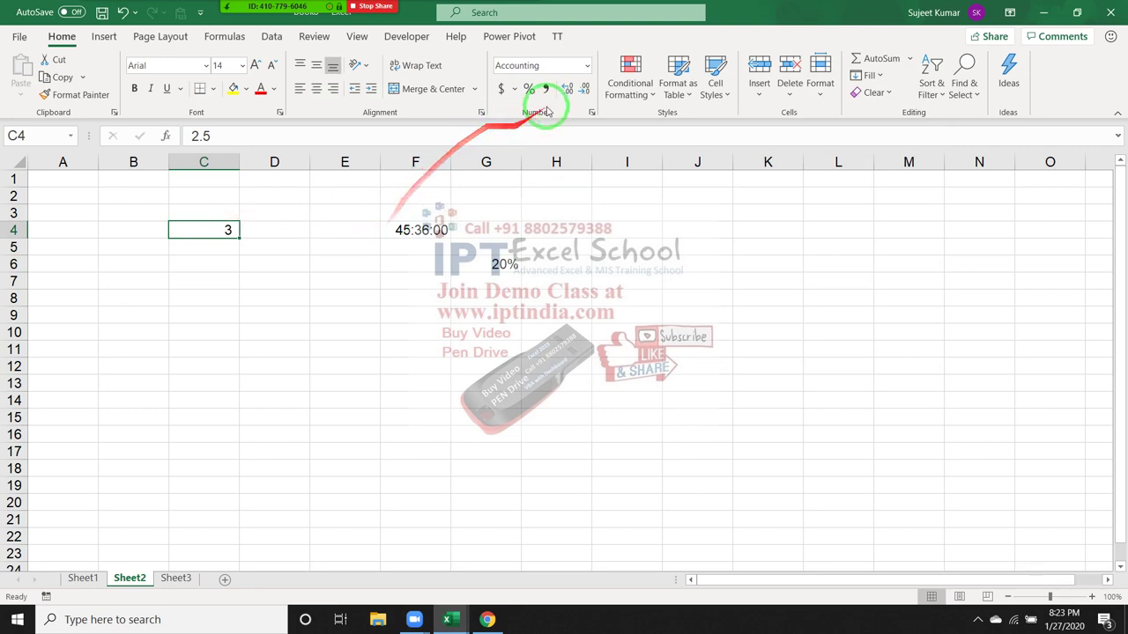
left_click(568, 92)
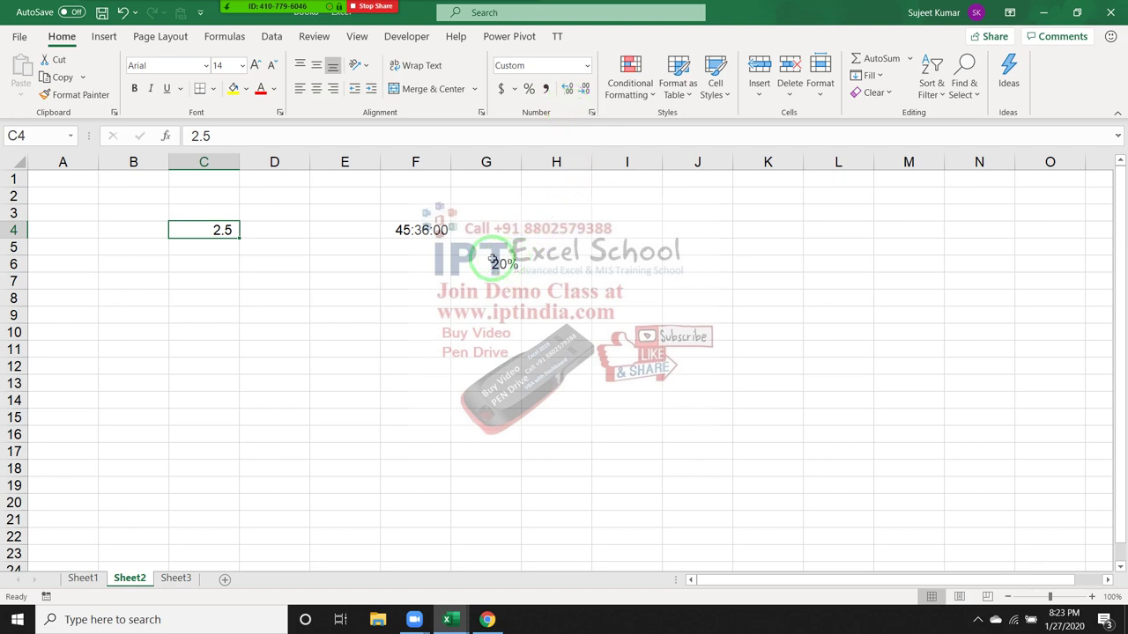
left_click(413, 233)
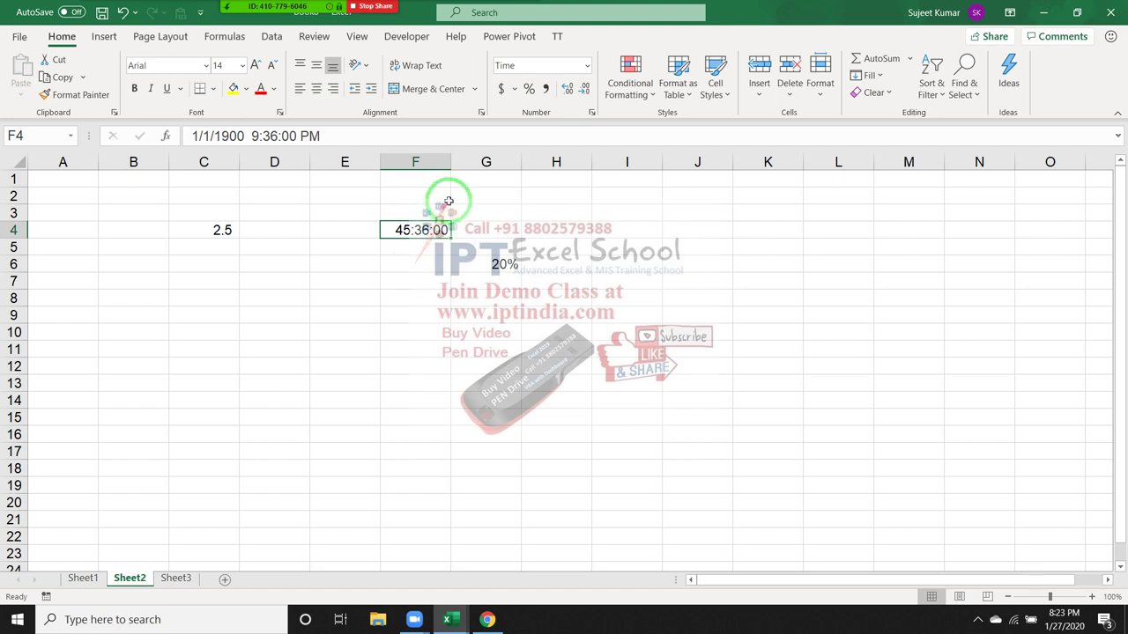
left_click(592, 114)
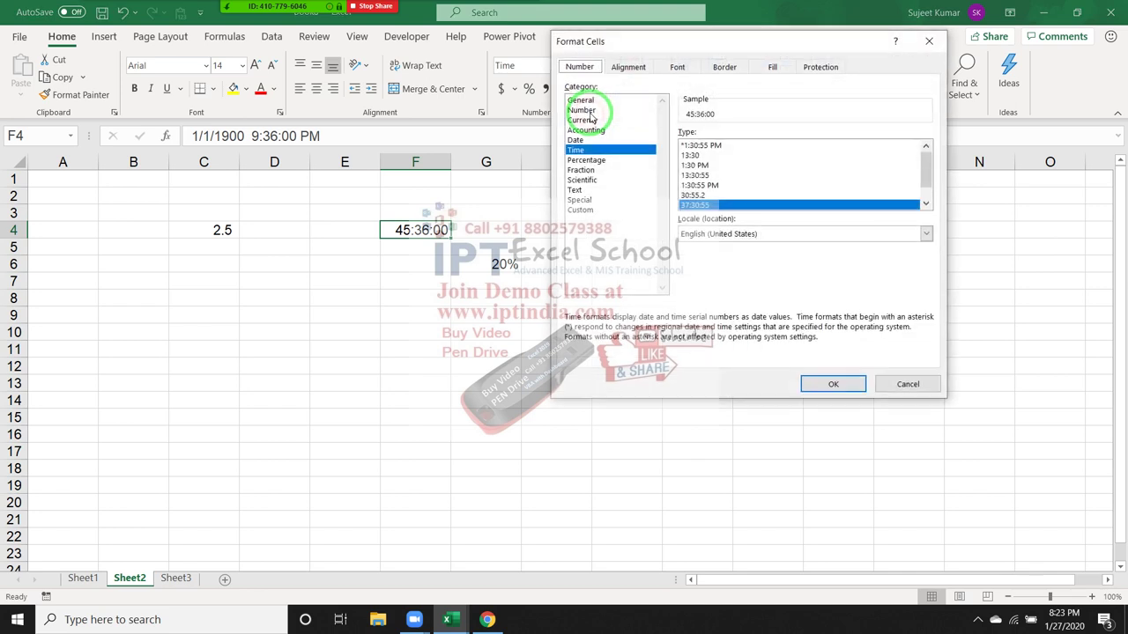
left_click(692, 156)
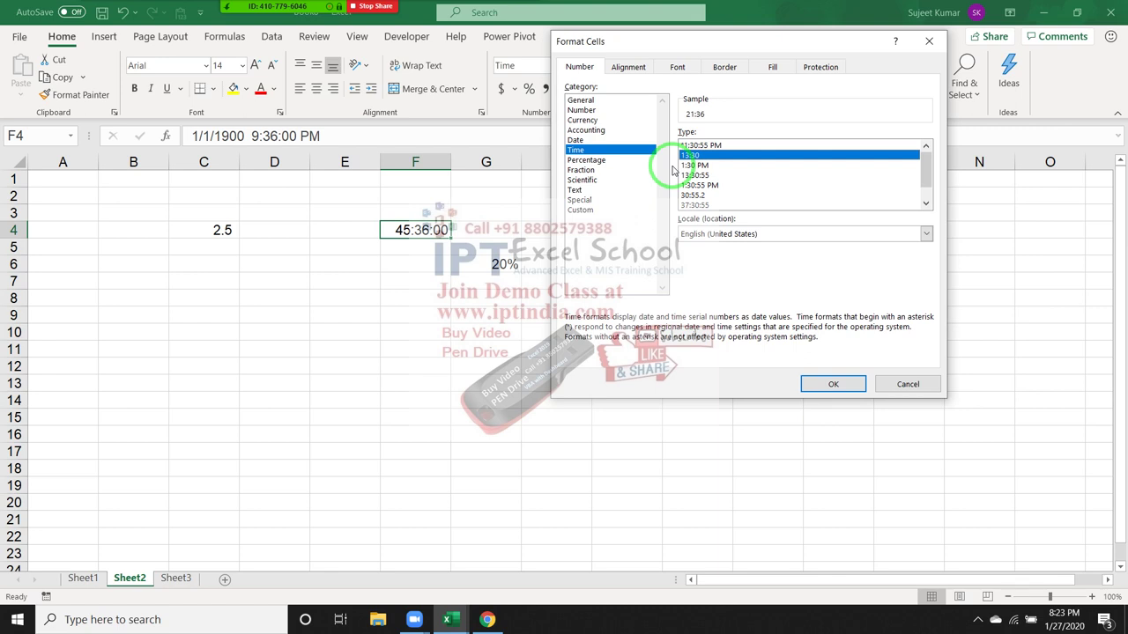
key("Escape")
left_click(608, 232)
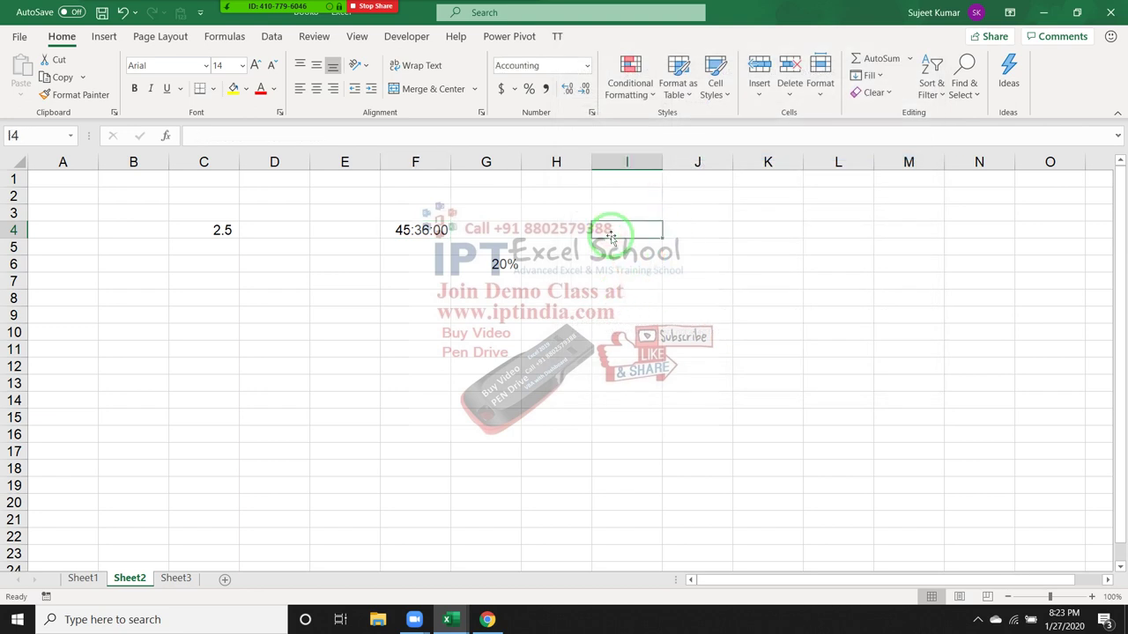
Enter the text time '10:20 PM in I4 and widen column I.
type("'10:20")
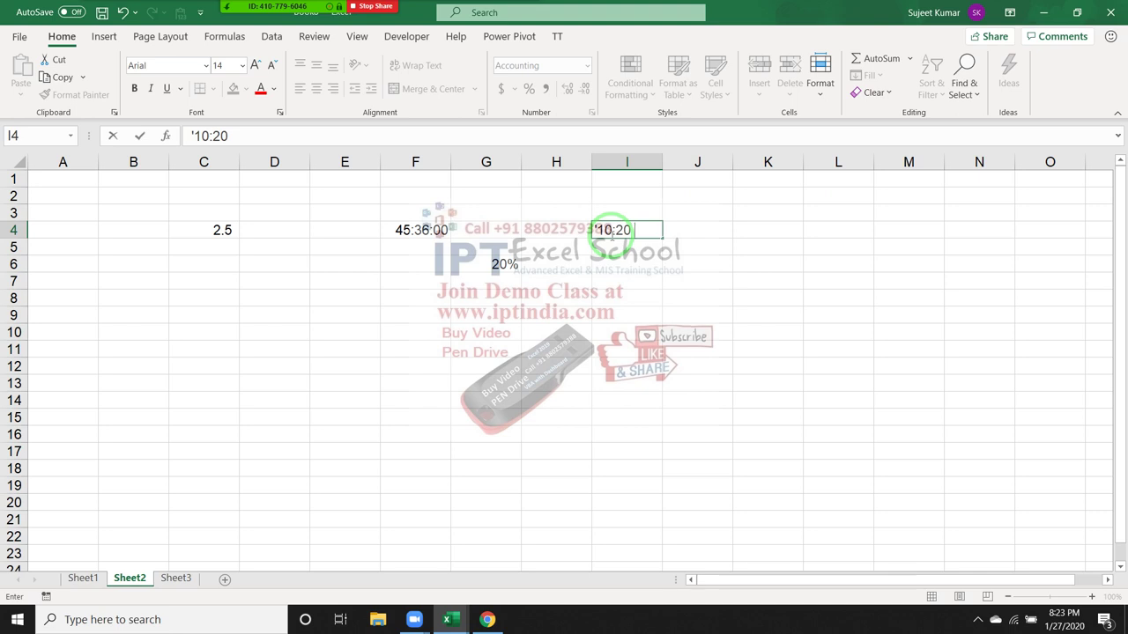
type("M")
key("Return")
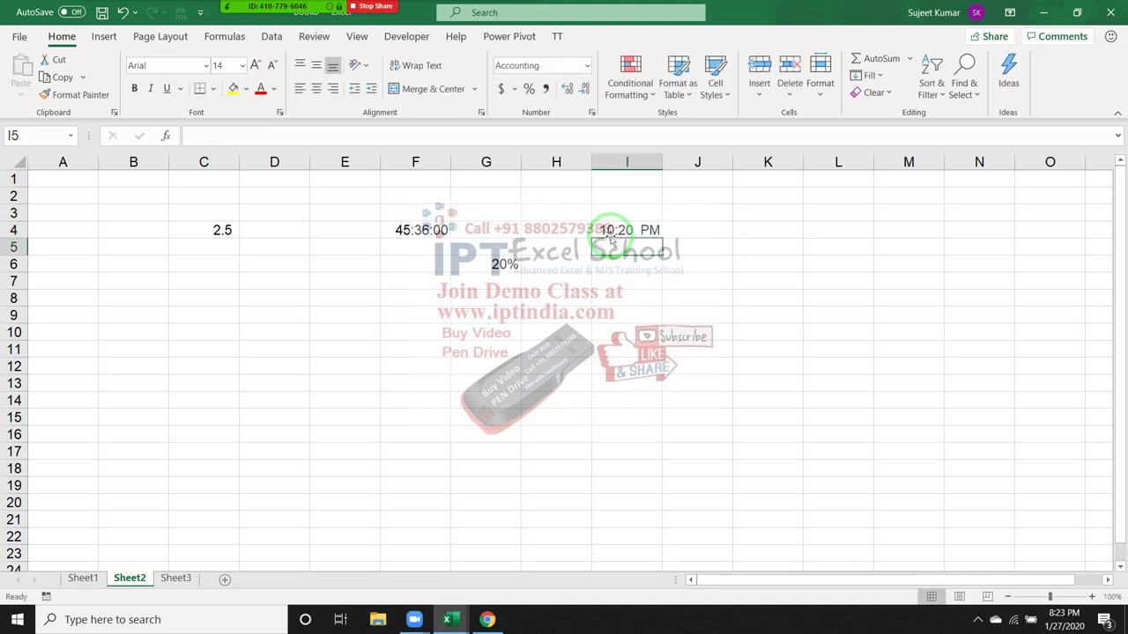
left_click(630, 231)
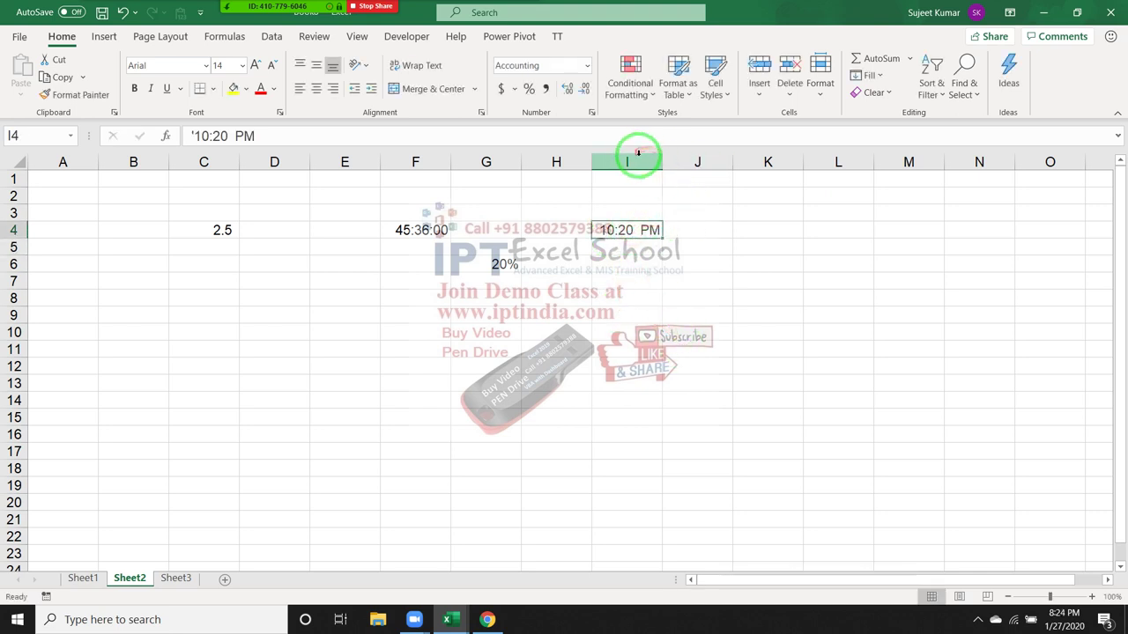
left_click_drag(666, 163, 673, 164)
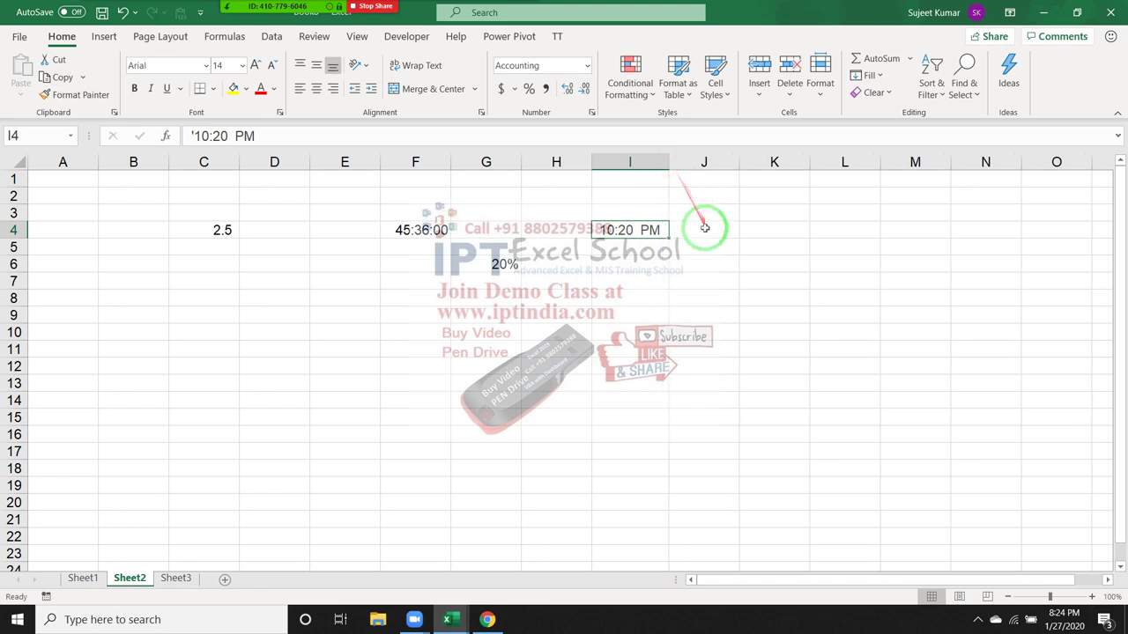
Enter =TIMEVALUE(I4) in J4.
left_click(705, 229)
type("=")
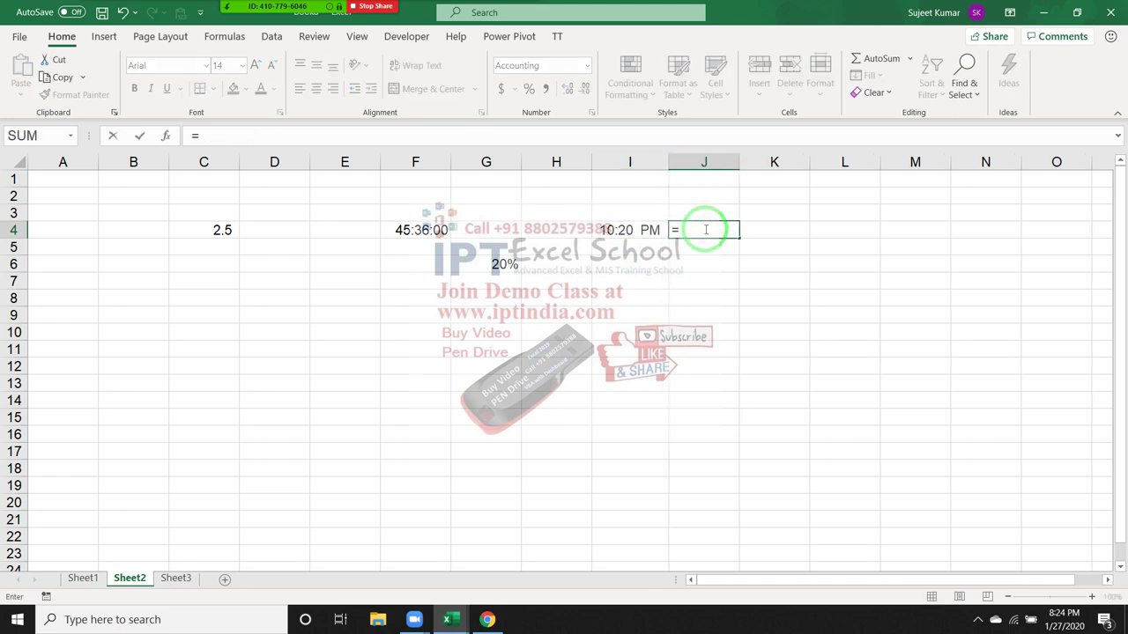
type("ti")
key("Down")
key("Tab")
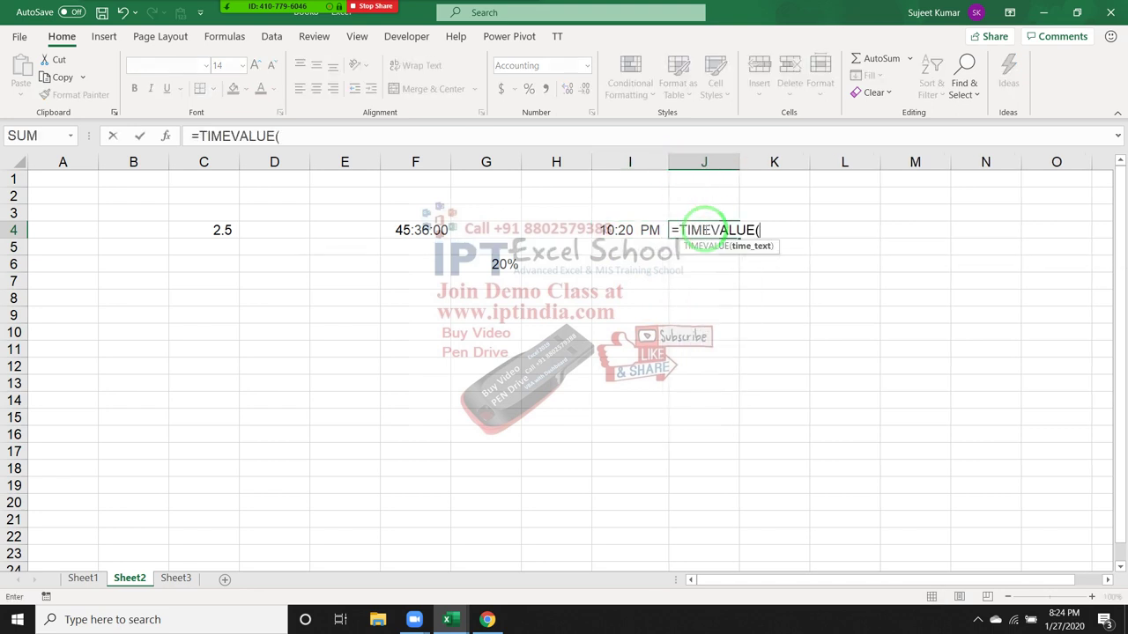
type("I4")
key("Return")
left_click(705, 229)
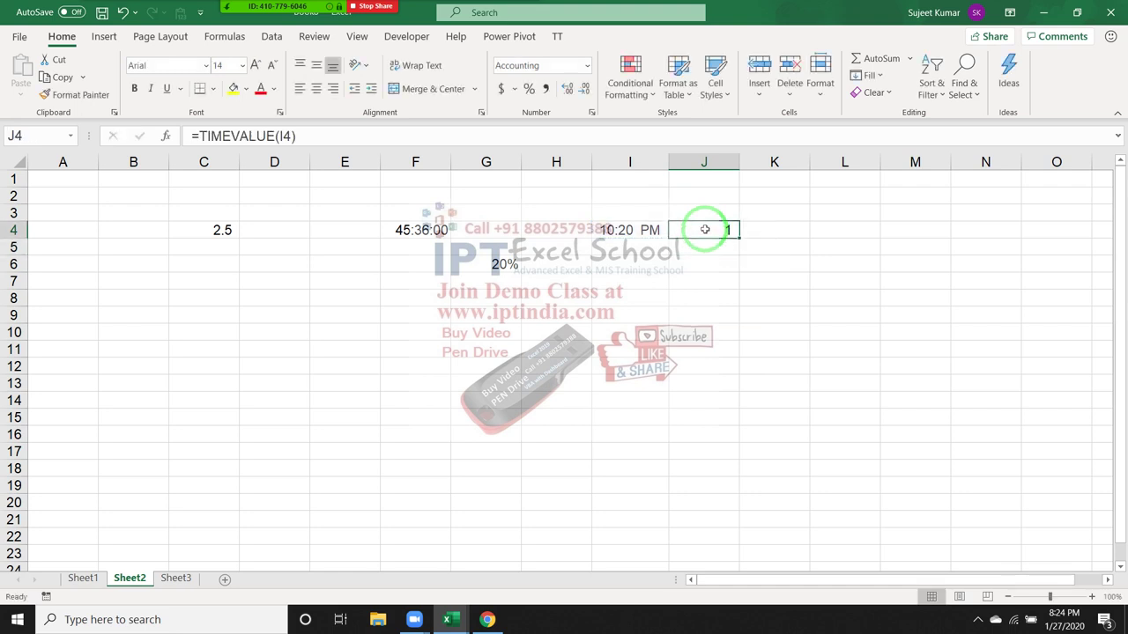
Format J4 with the 13:30 time type so it shows 22:20.
right_click(705, 229)
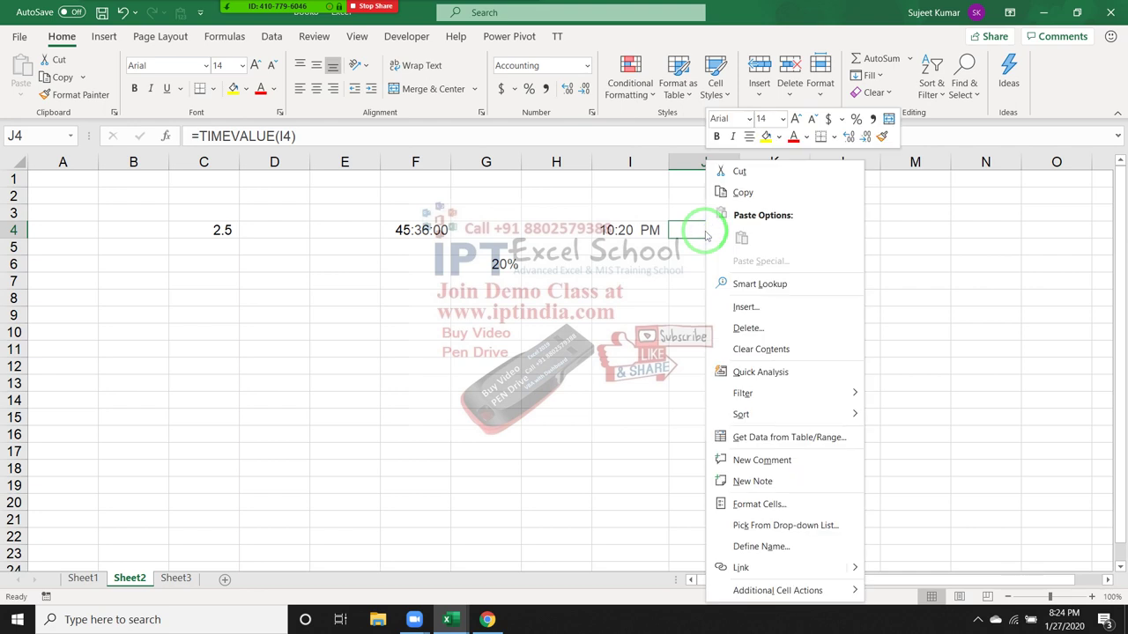
left_click(790, 504)
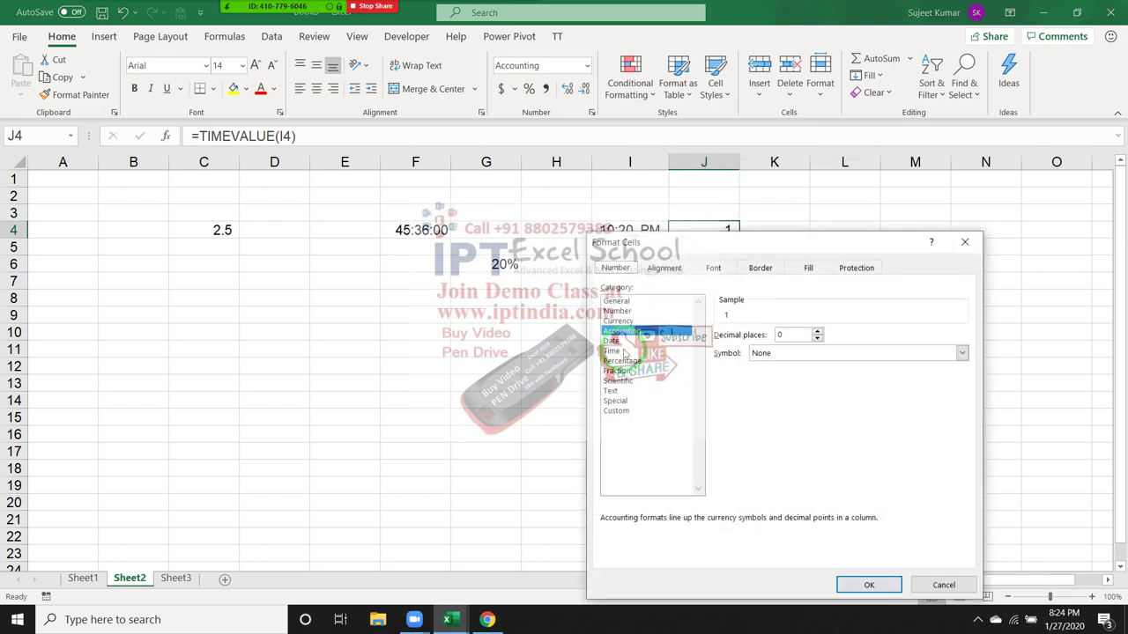
left_click(631, 352)
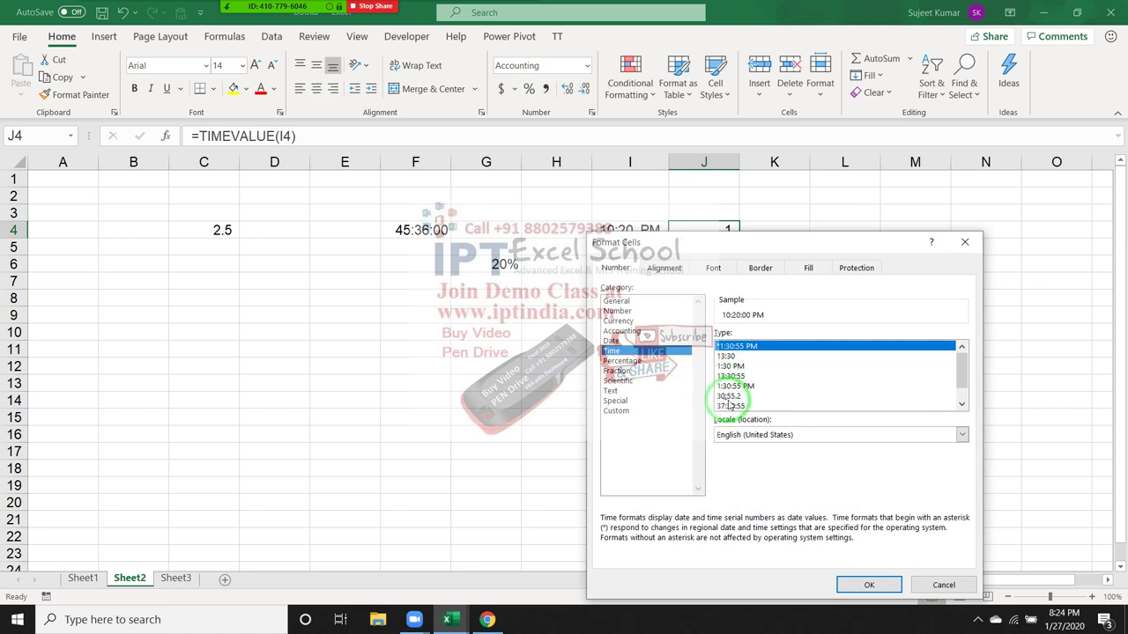
left_click(726, 357)
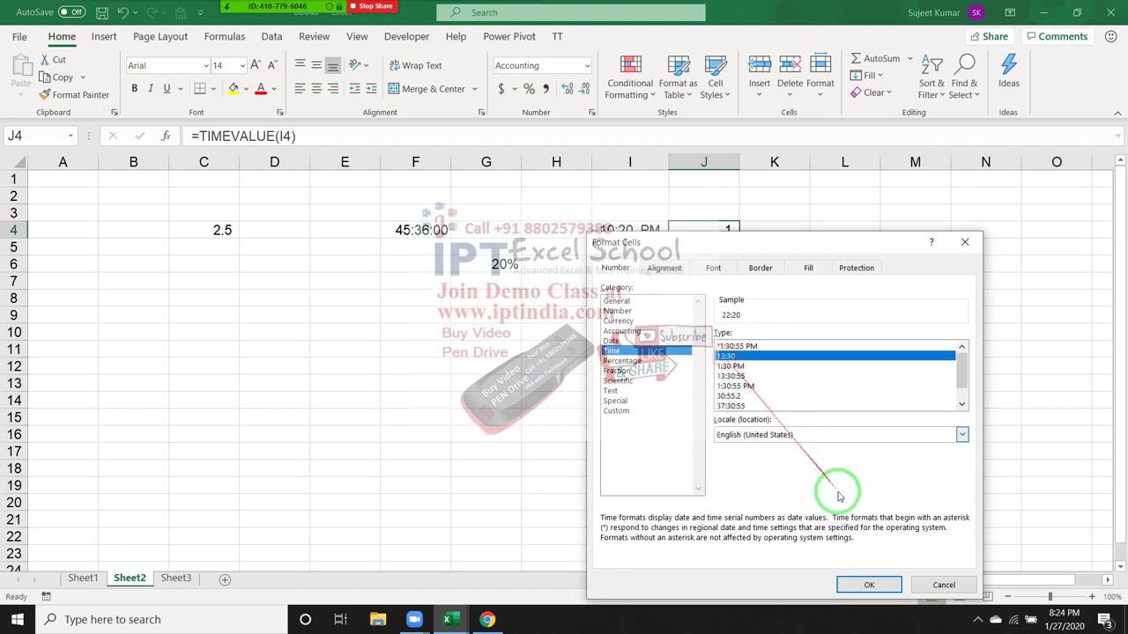
left_click(869, 585)
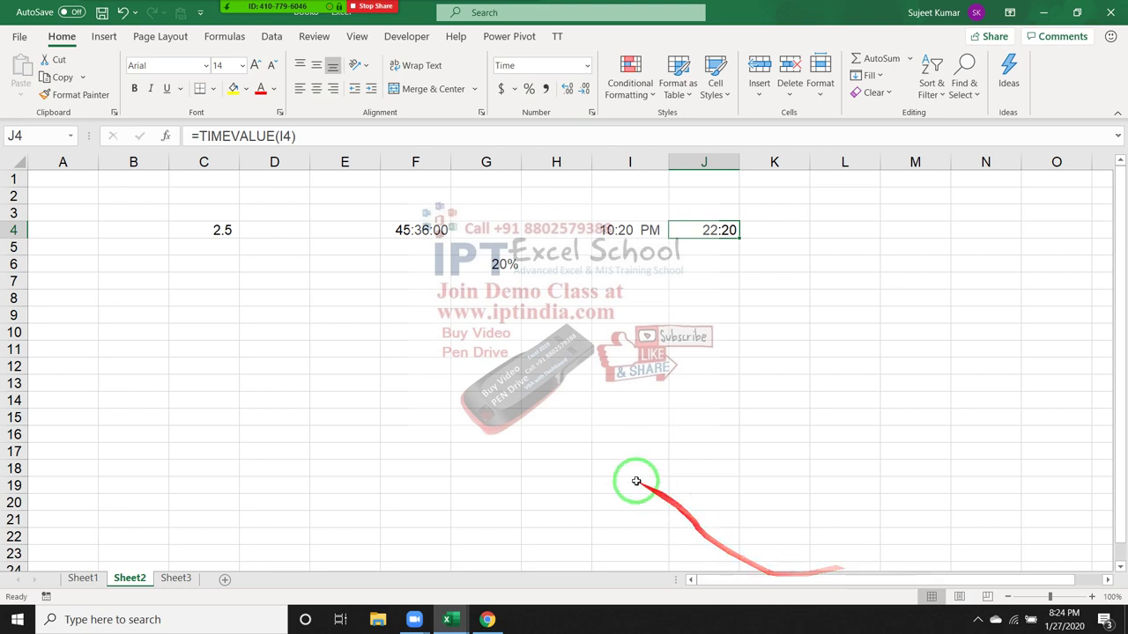
left_click(221, 231)
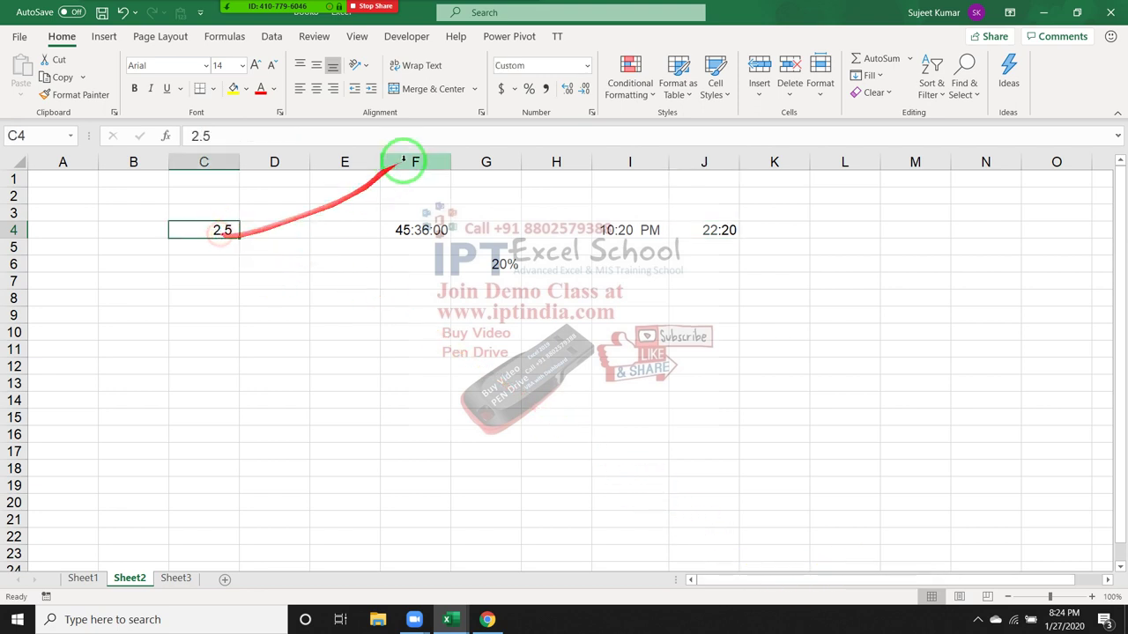
Apply the As halves (1/2) fraction format to C4, showing 2 1/2.
left_click(593, 113)
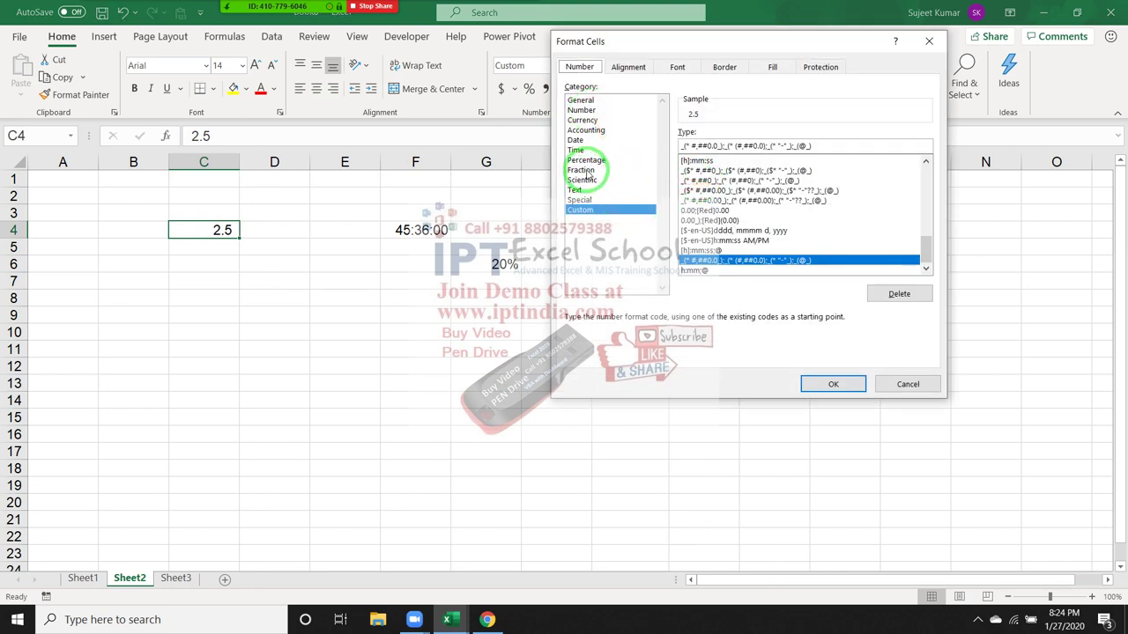
left_click(581, 170)
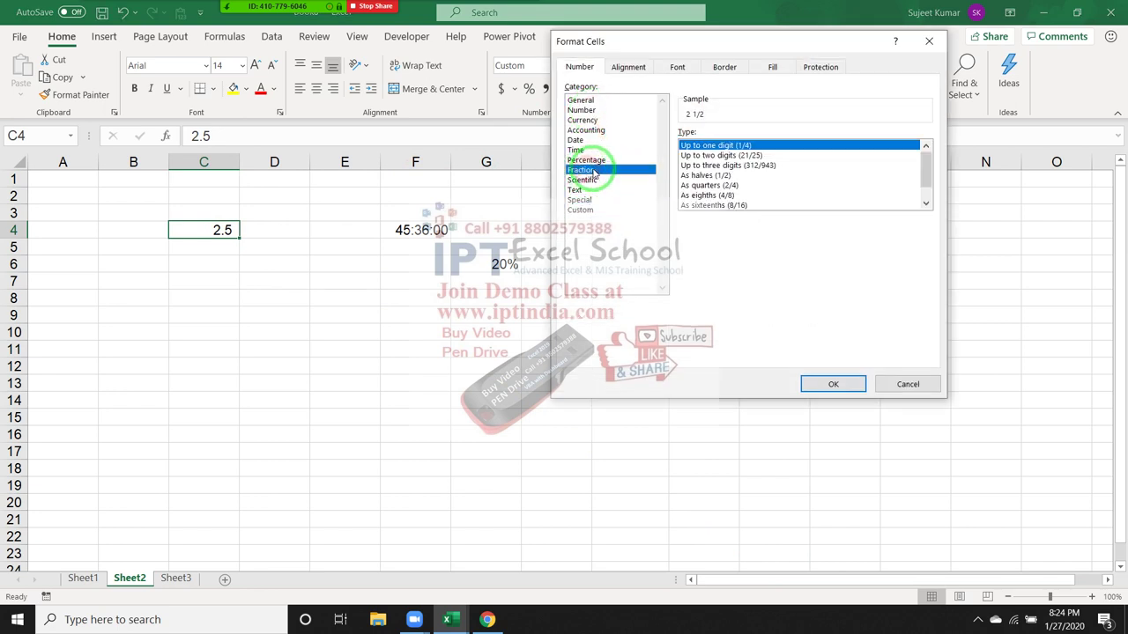
left_click(718, 175)
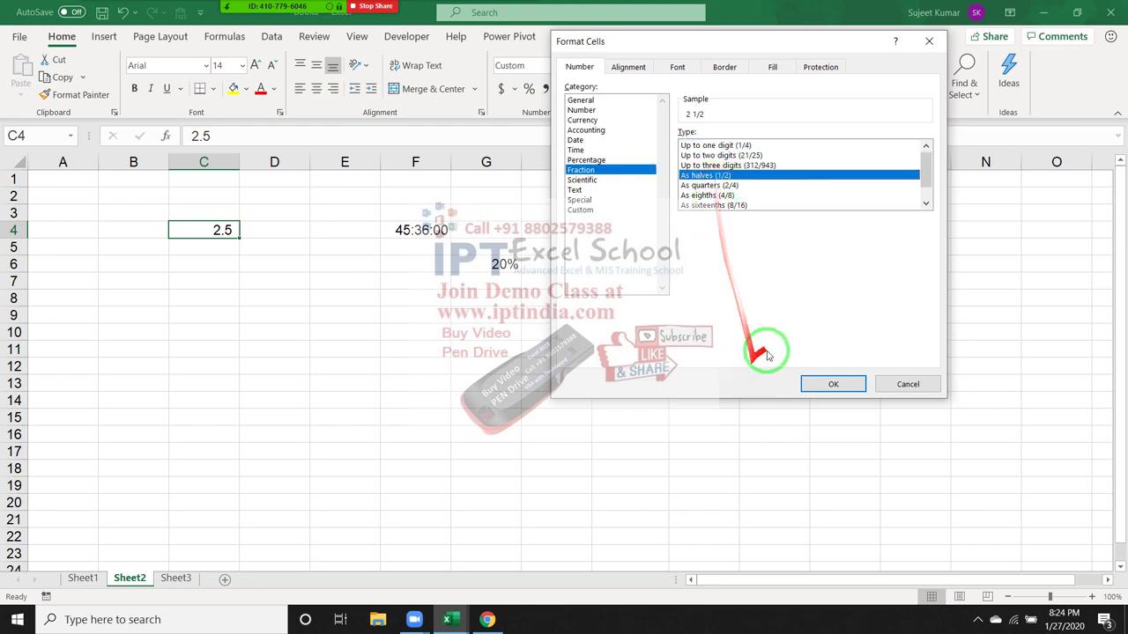
left_click(833, 384)
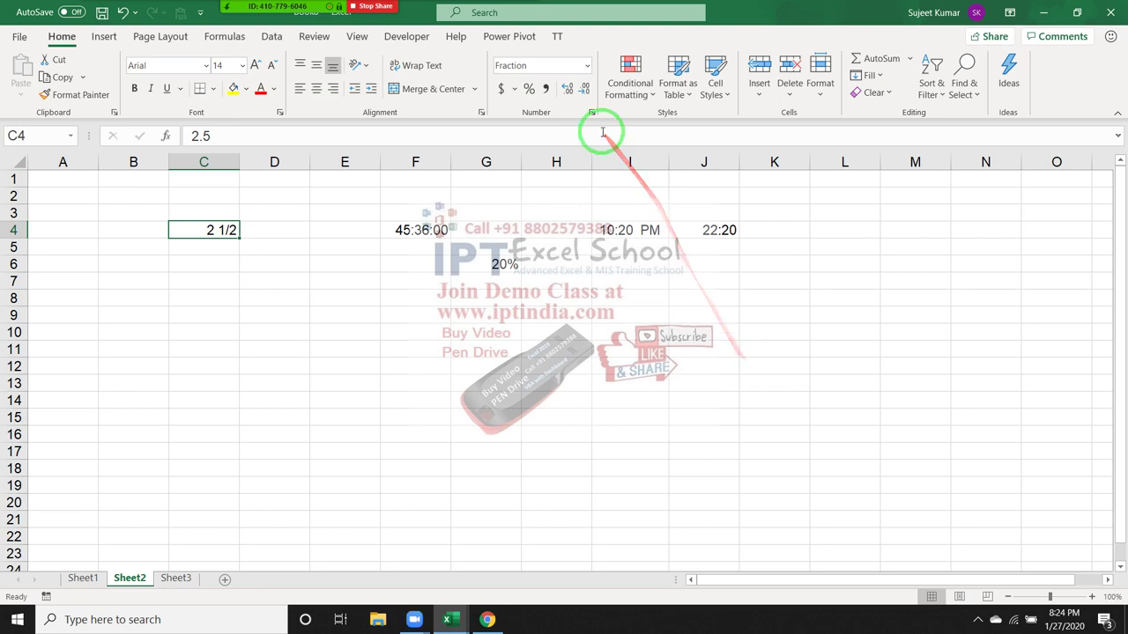
Delete columns C:K and enter the heading Chq in A1.
left_click_drag(203, 162, 787, 193)
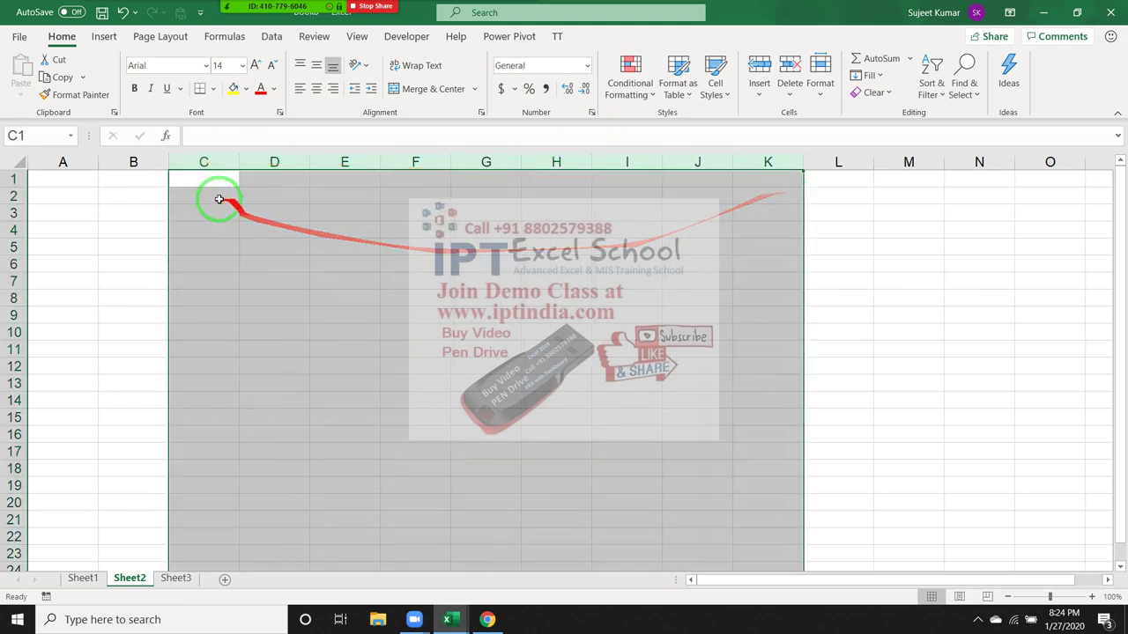
key("ctrl+minus")
left_click(70, 182)
type("Chq")
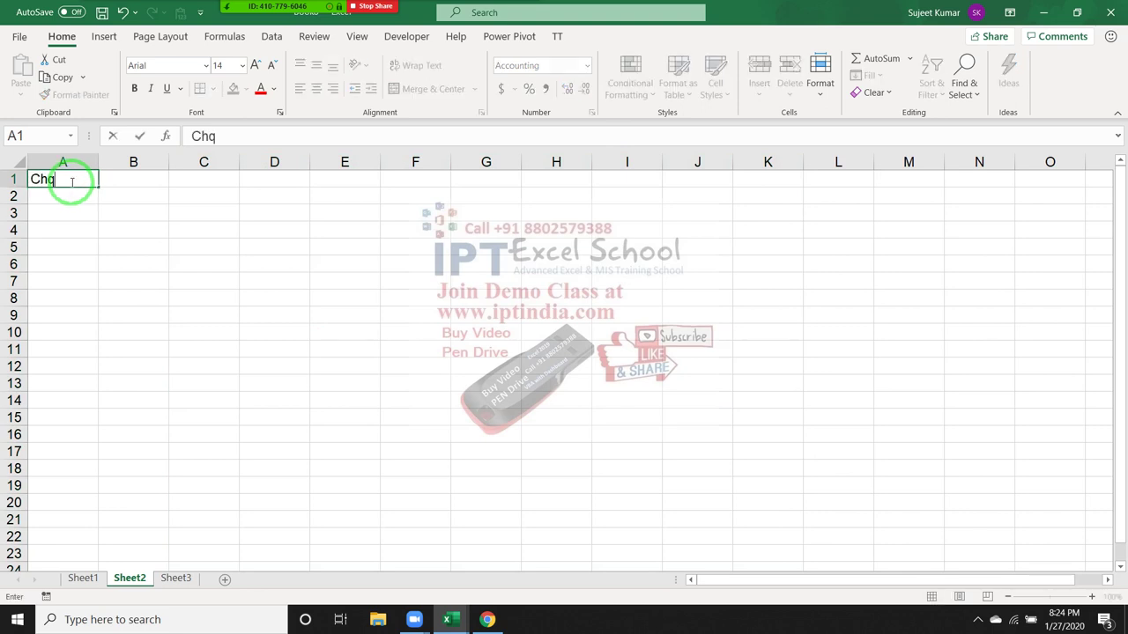
key("Return")
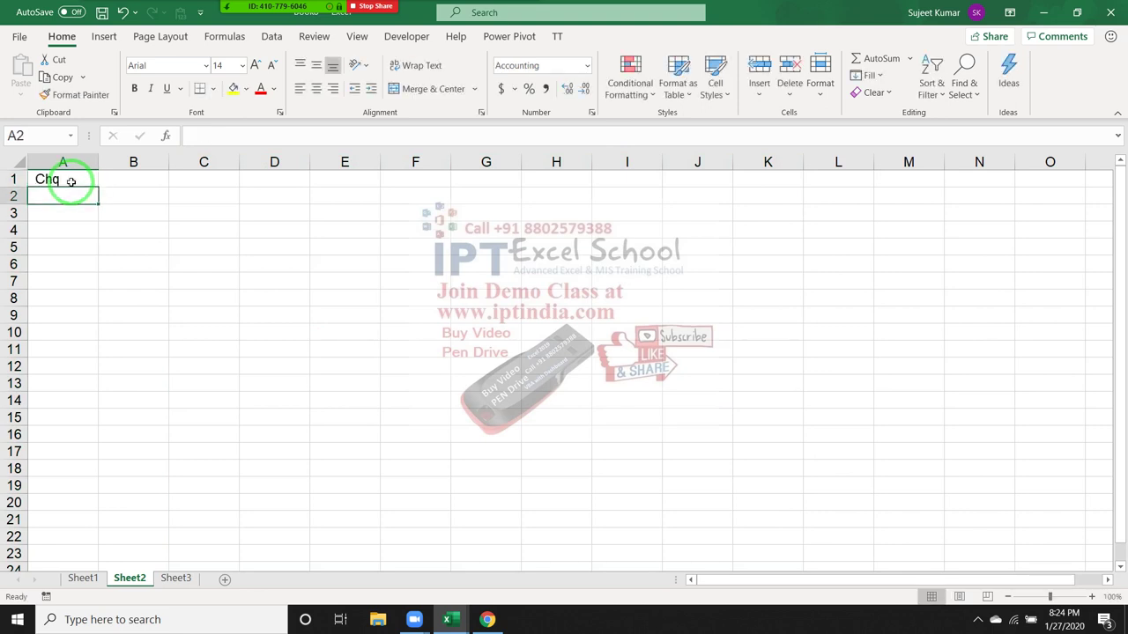
Enter '001353 in A2 as text so its leading zeros stay.
type("002154")
key("Return")
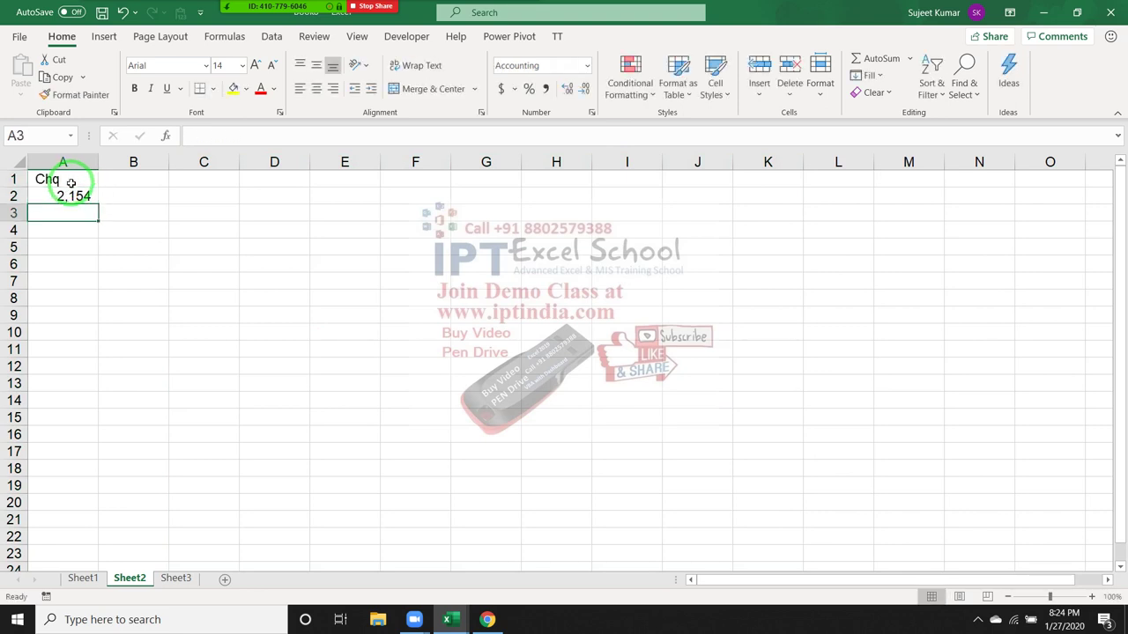
key("Up")
type("'")
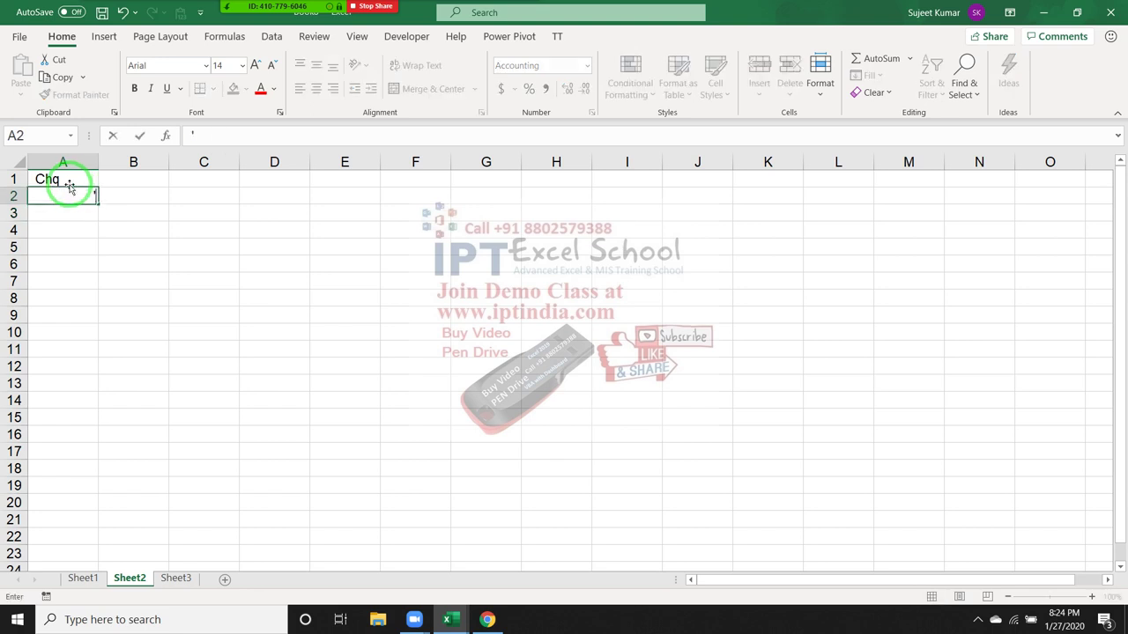
type("00135")
type("3")
key("Return")
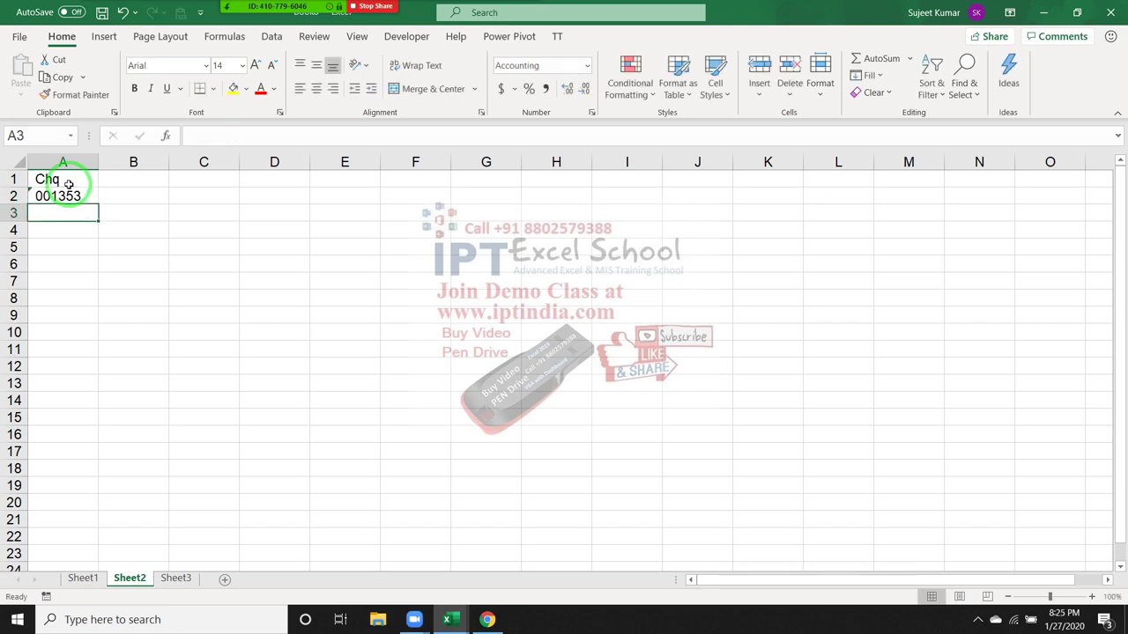
Apply the Text number format to all of column A on Sheet2.
left_click(64, 163)
right_click(64, 165)
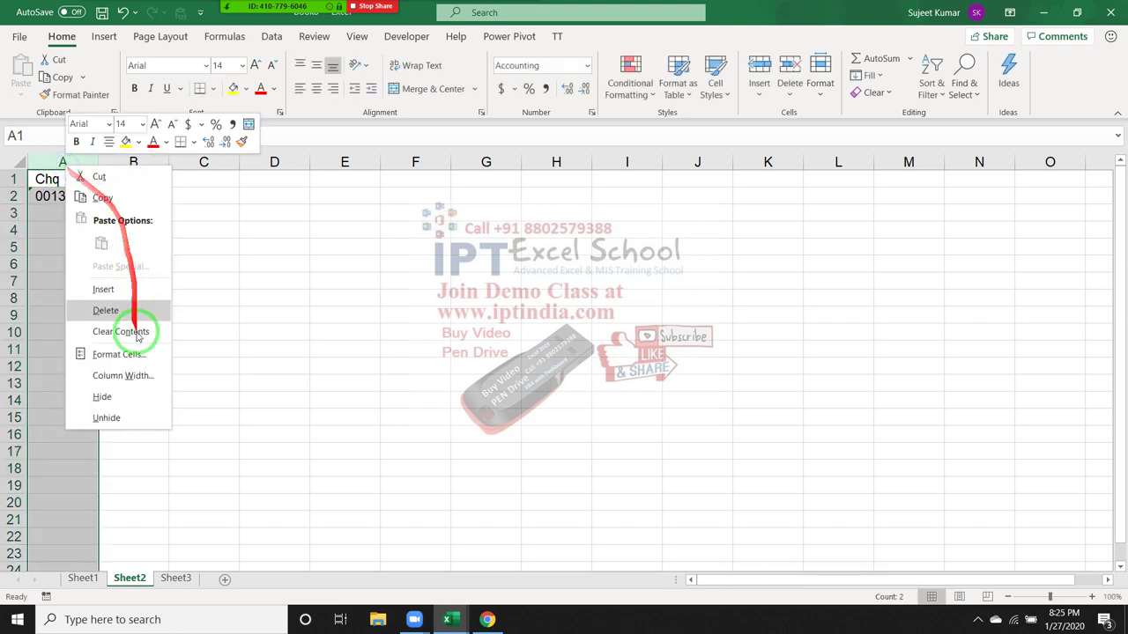
left_click(123, 354)
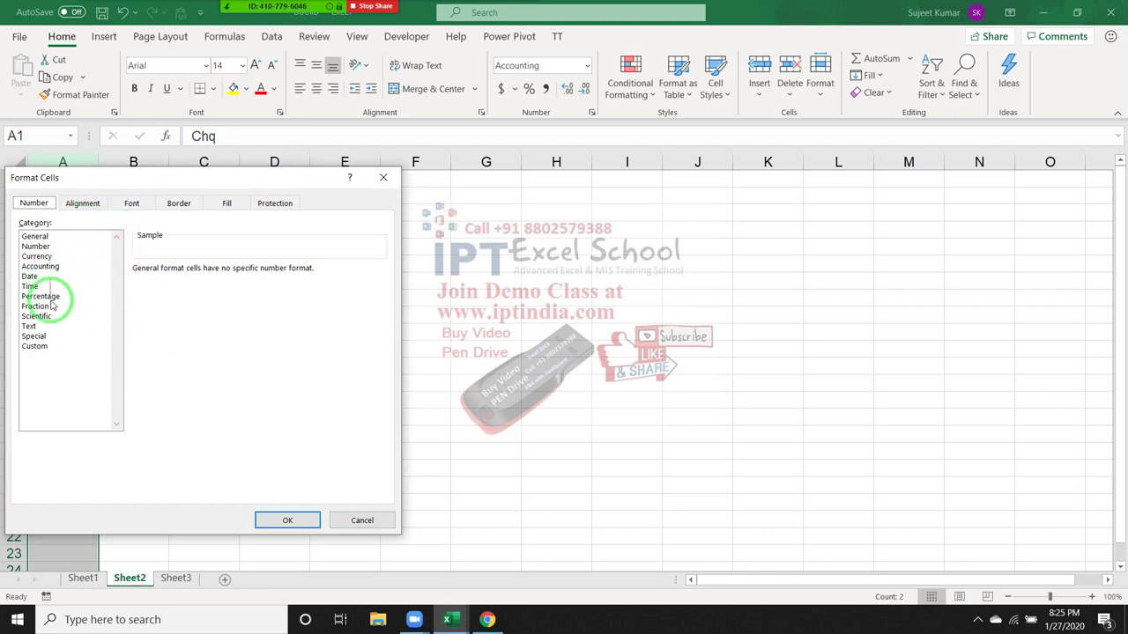
left_click(55, 328)
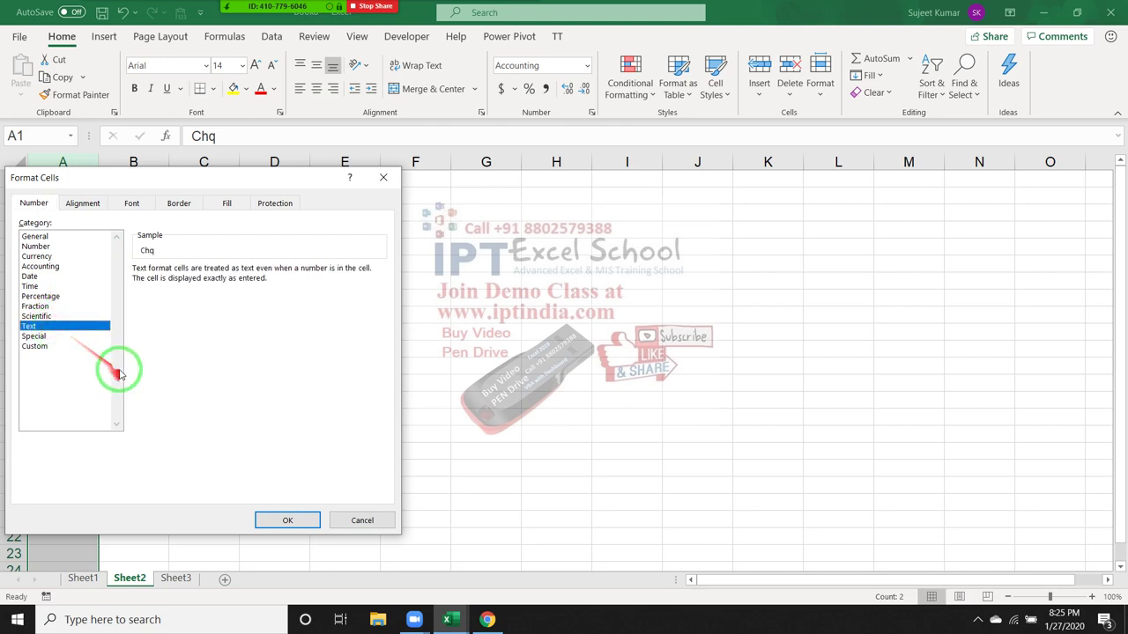
left_click_drag(126, 178, 325, 162)
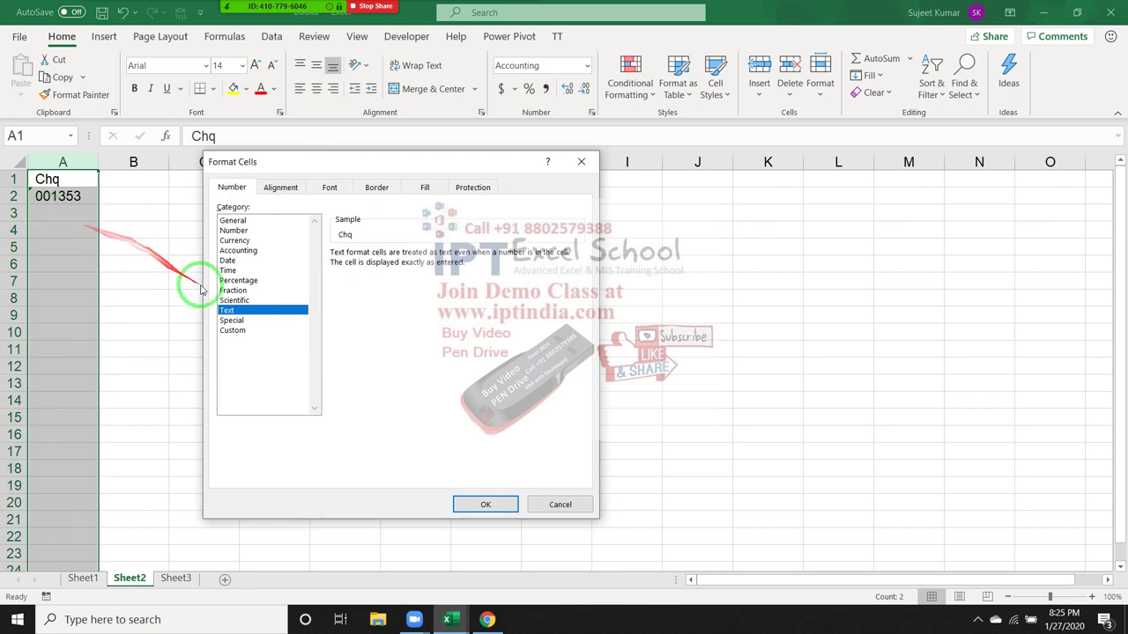
left_click(483, 507)
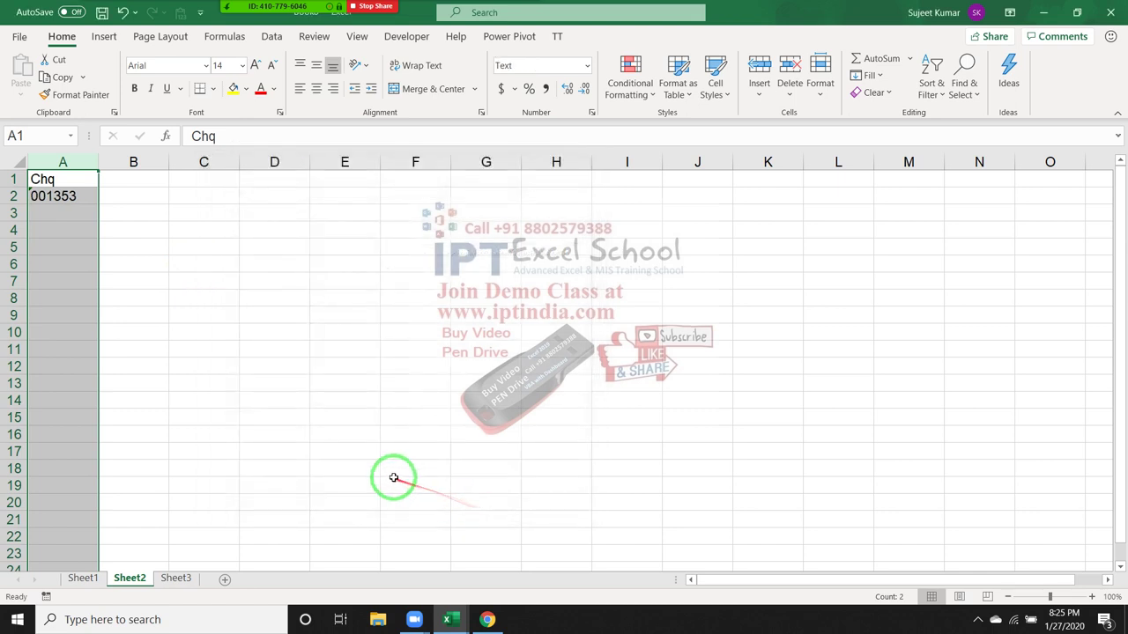
Enter 01356 in A3 and 165466 in A4.
left_click(64, 220)
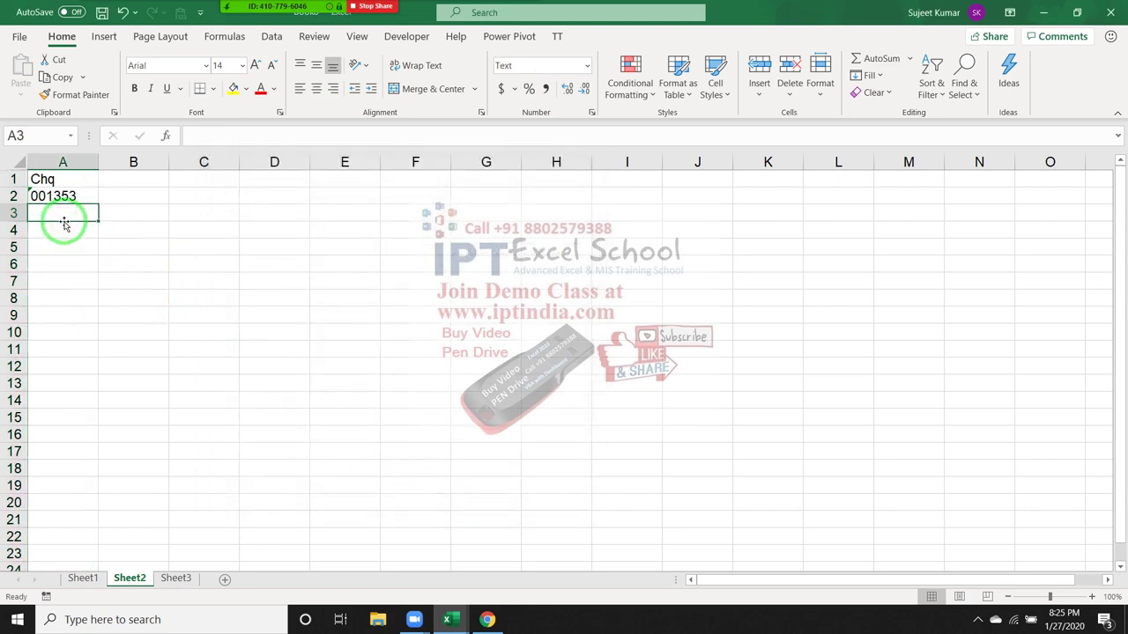
type("13")
key("BackSpace")
key("BackSpace")
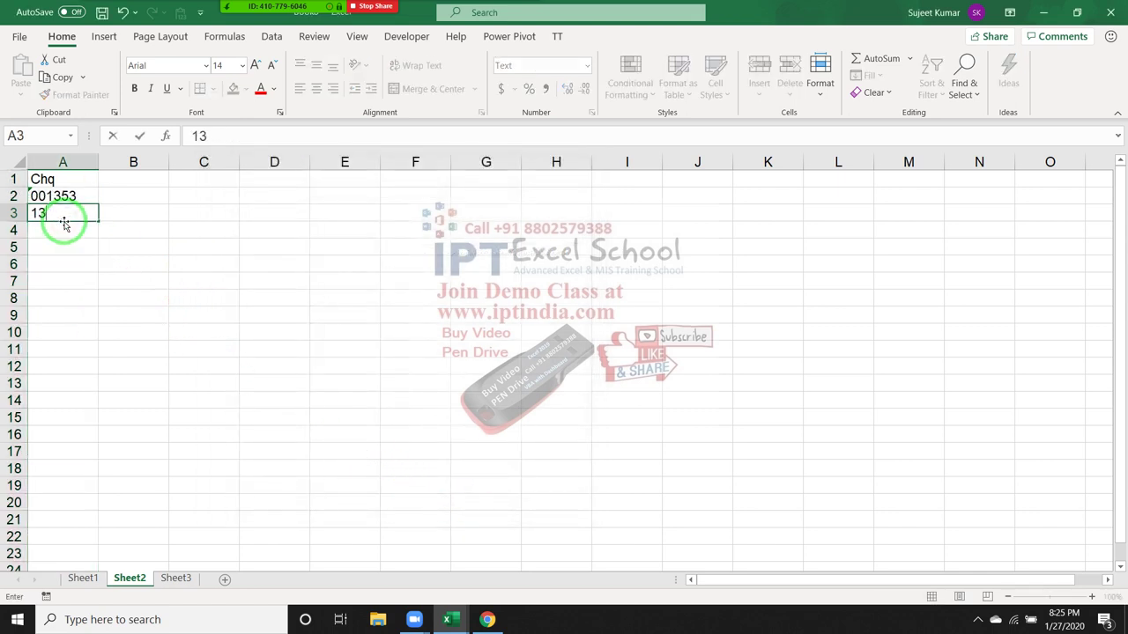
key("BackSpace")
key("BackSpace")
type("356")
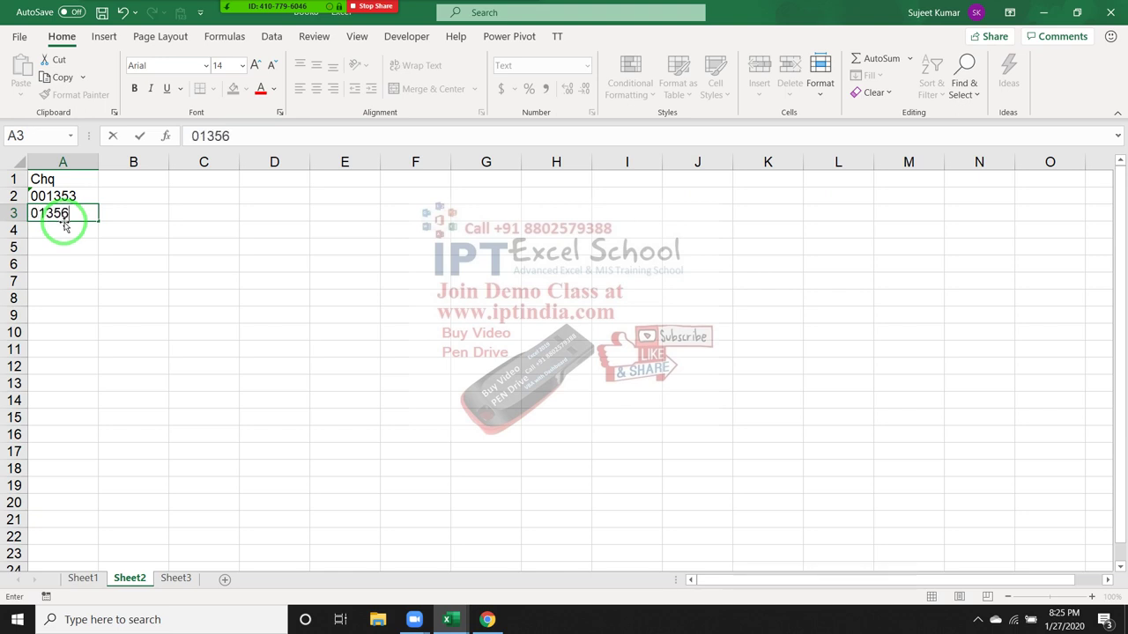
key("Return")
type("165466")
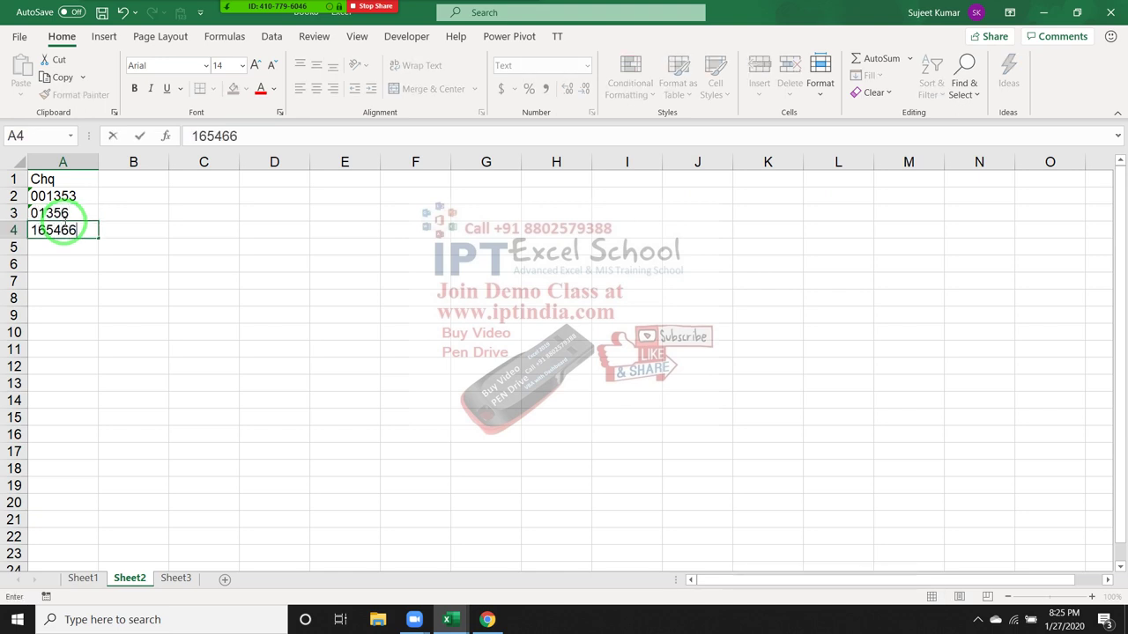
key("Return")
Enter 8536, 26465, 25, 3621 and 164563 in D2:D6 and select that range.
left_click(265, 199)
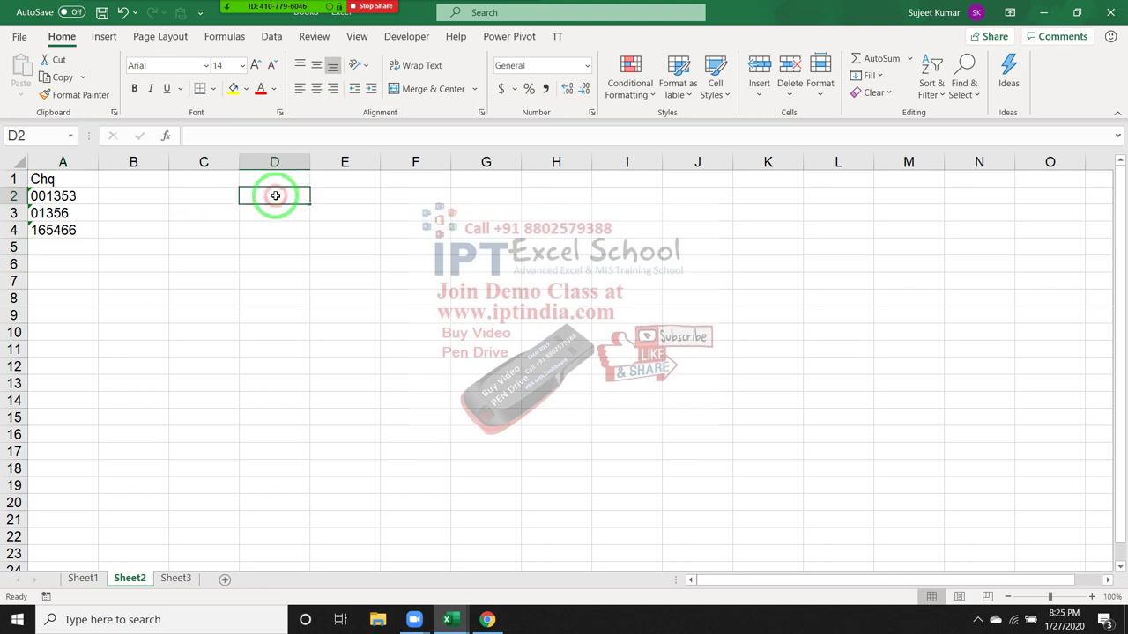
type("8536")
key("Return")
type("2")
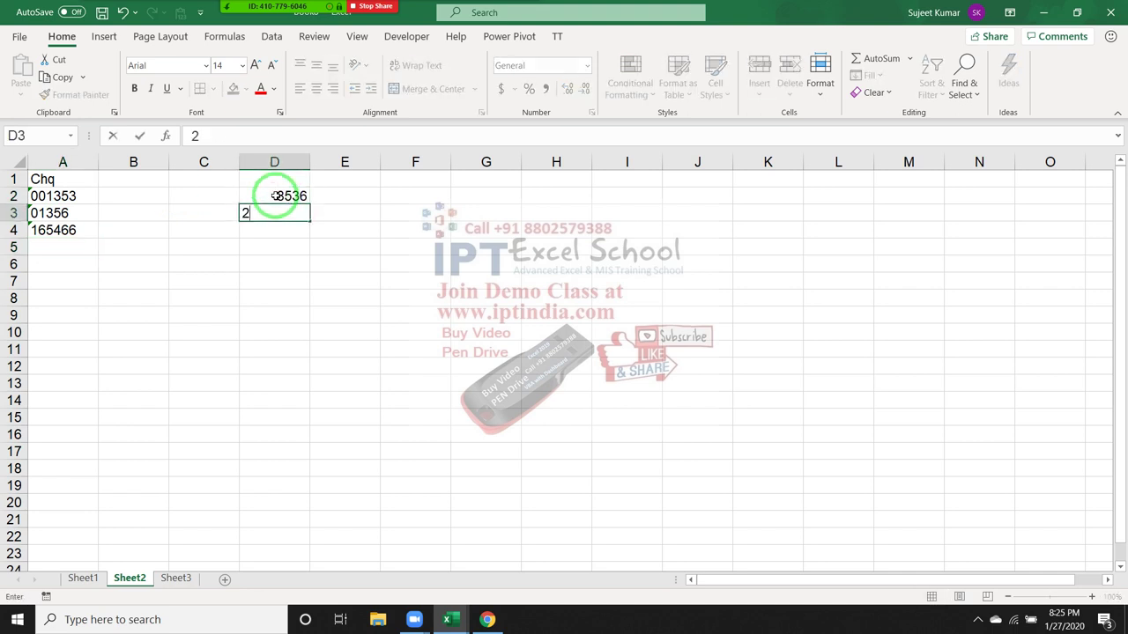
type("6465")
key("Return")
type("25")
key("Return")
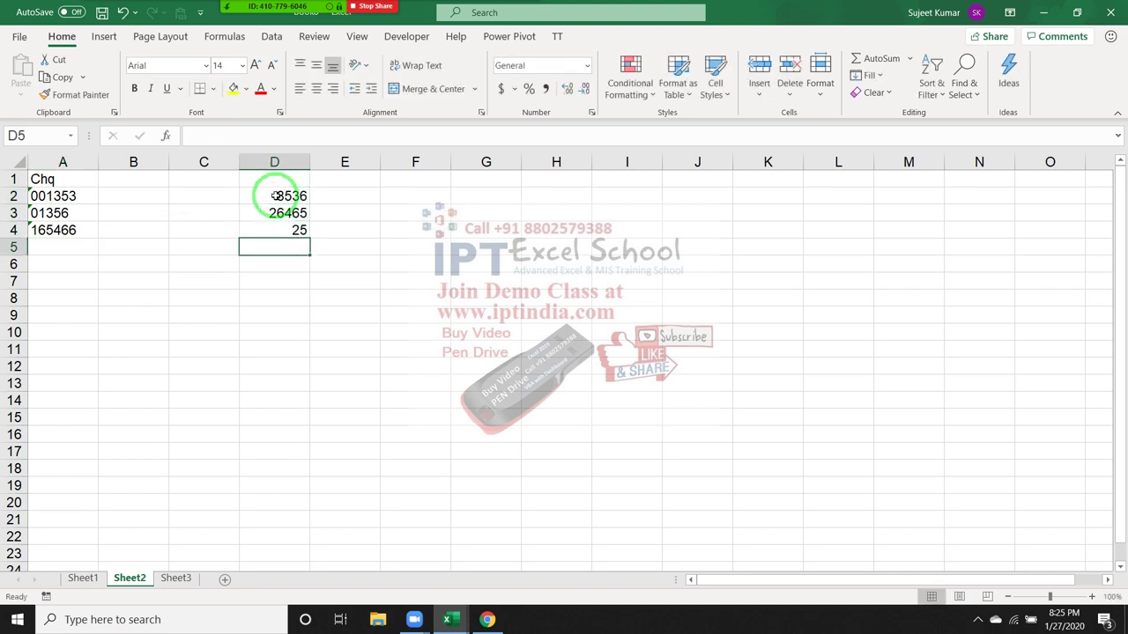
type("3621")
key("Return")
type("1")
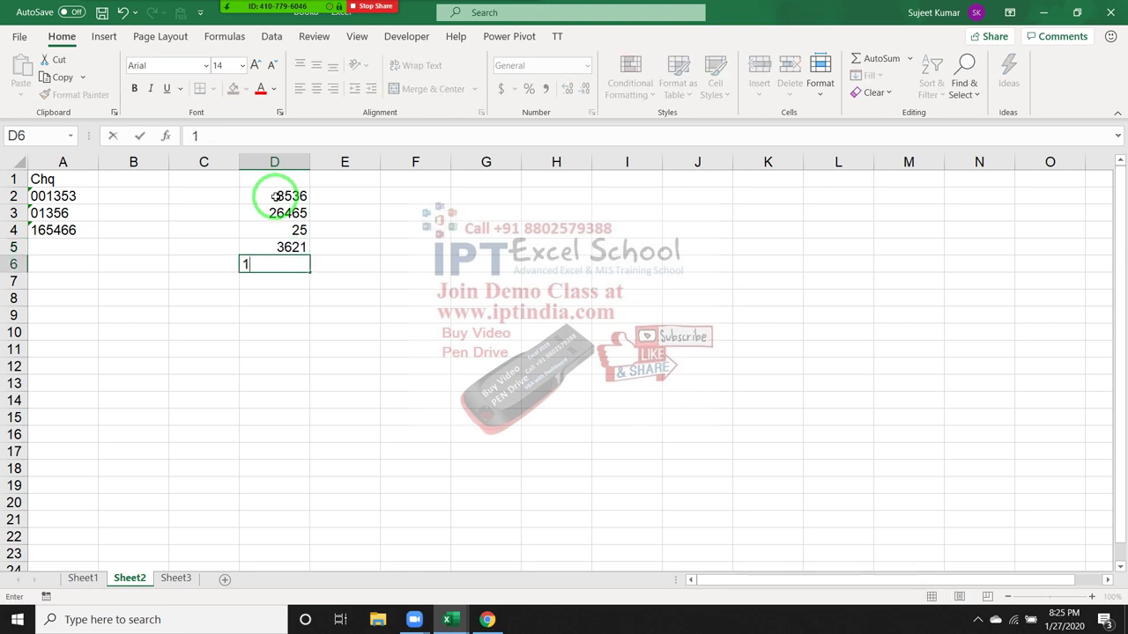
type("64563")
key("Return")
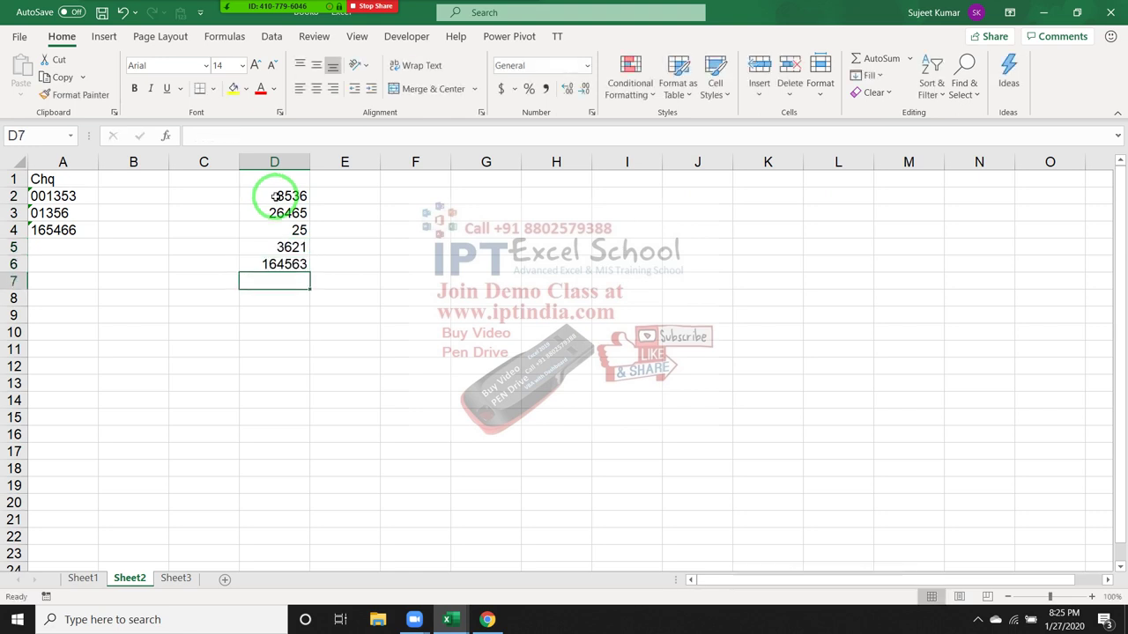
left_click(292, 197)
left_click_drag(293, 198, 297, 267)
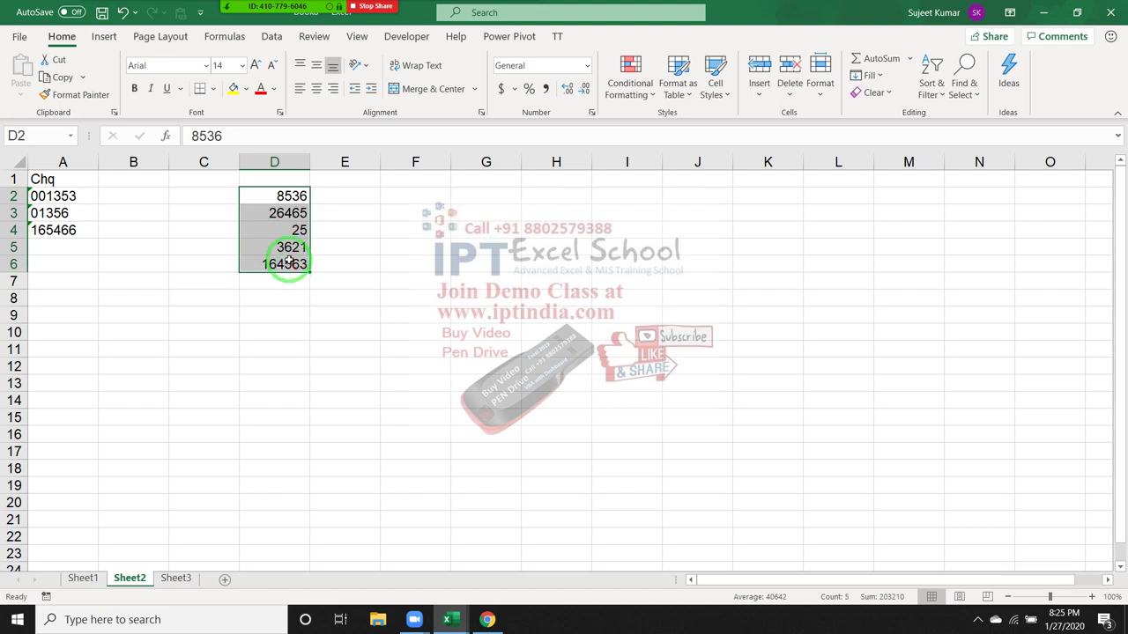
Give D2:D6 the custom 000000 format so values display as 008536, 000025, etc.
right_click(295, 268)
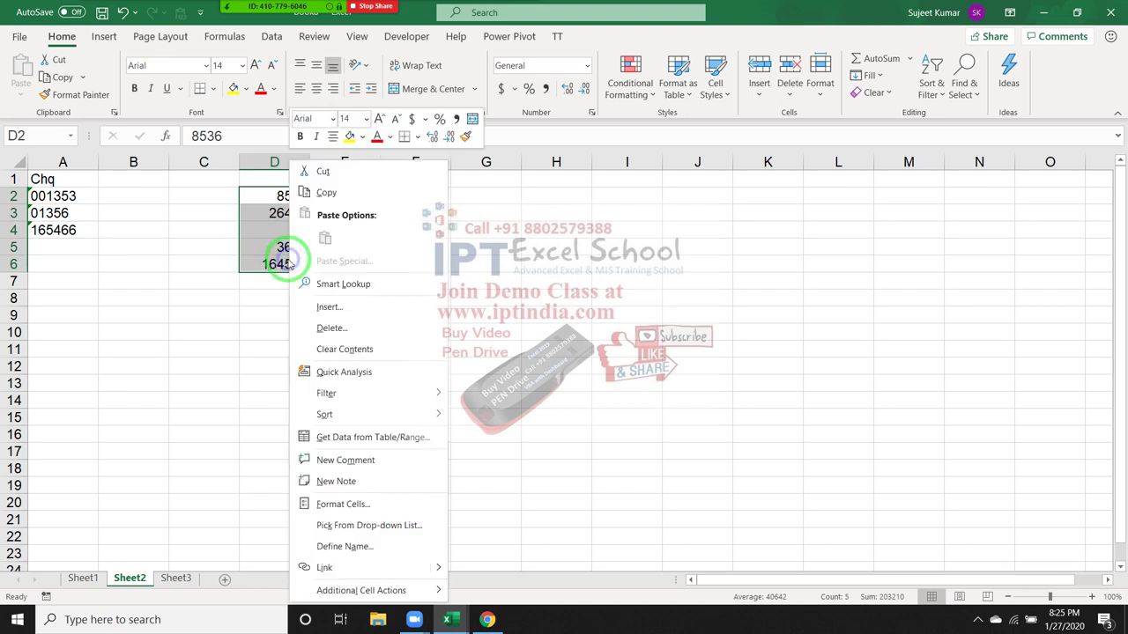
left_click(356, 504)
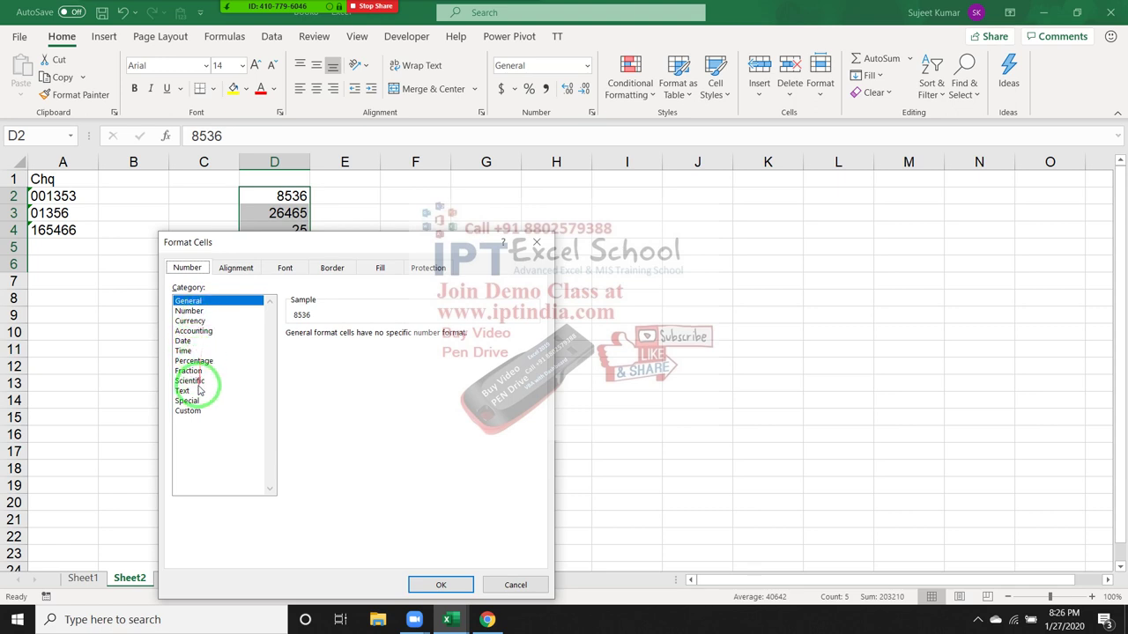
left_click(187, 411)
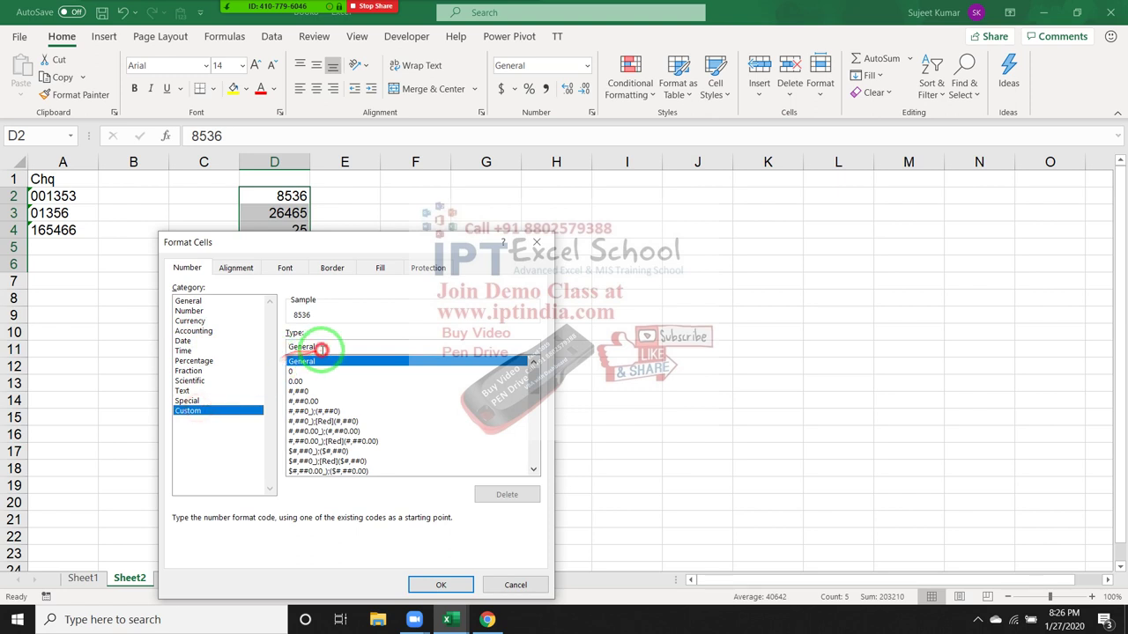
type("000000")
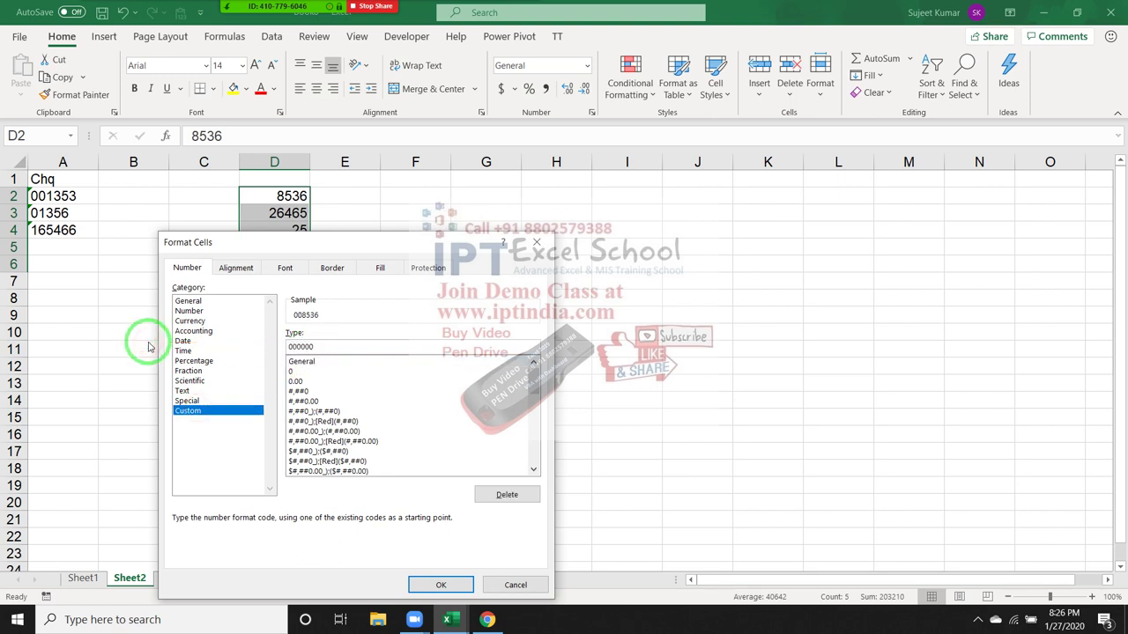
key("Return")
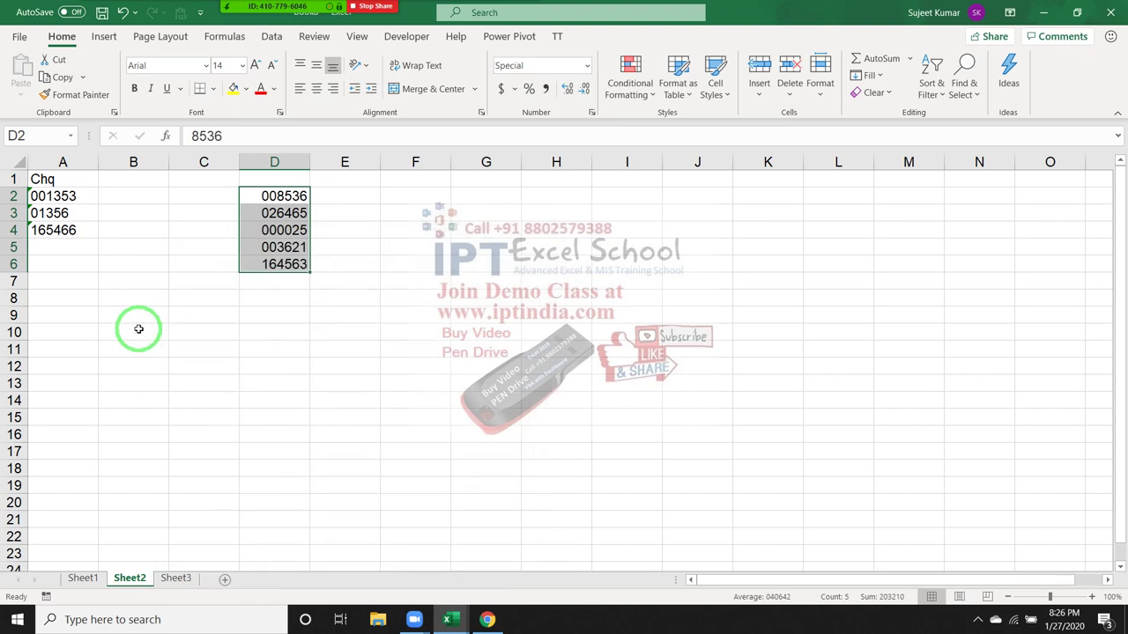
key("Up")
Test D4 with the value 1, undo it, then enter '000025 as text in G4.
key("Down")
key("Down")
key("Down")
key("Down")
key("Down")
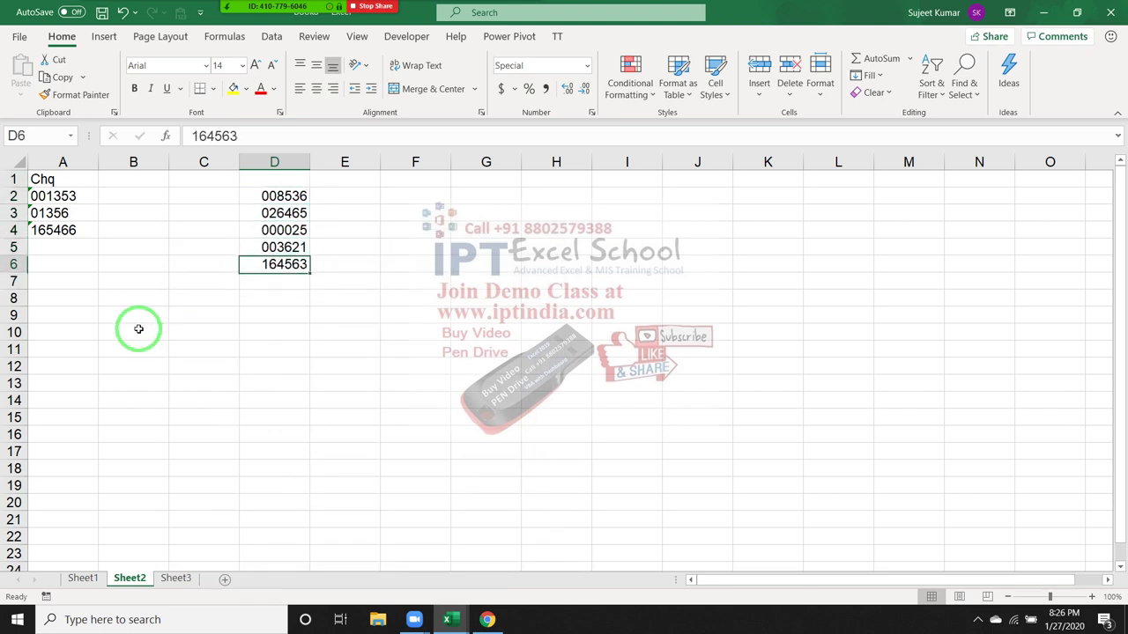
key("Up")
key("Up")
key("Up")
key("Up")
key("Down")
key("Down")
key("Down")
key("Down")
key("Up")
key("Up")
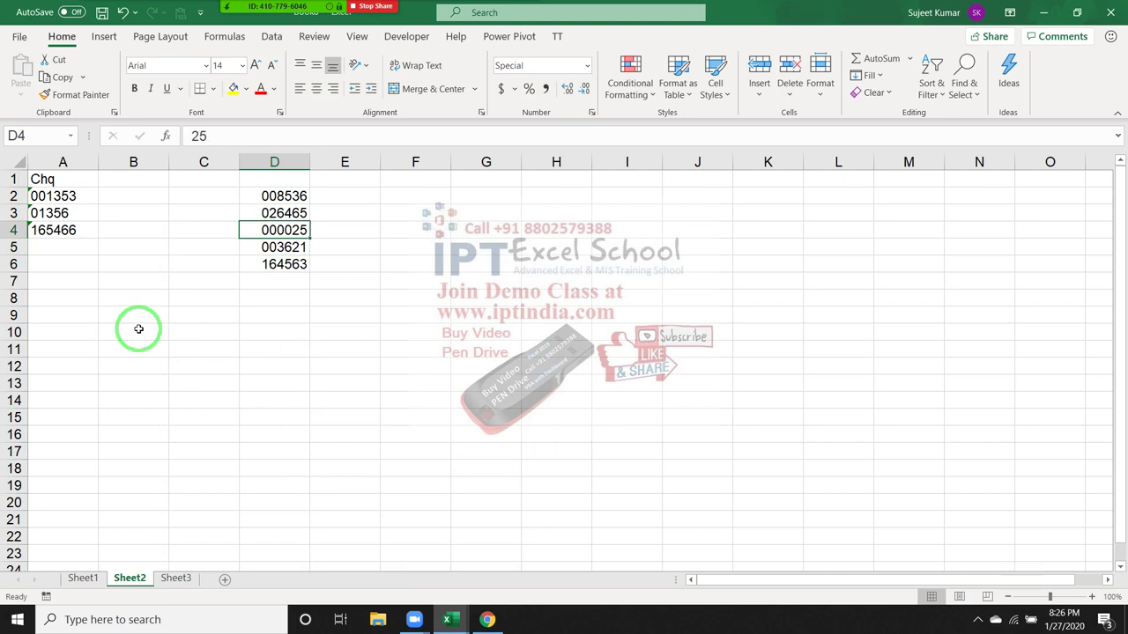
type("1")
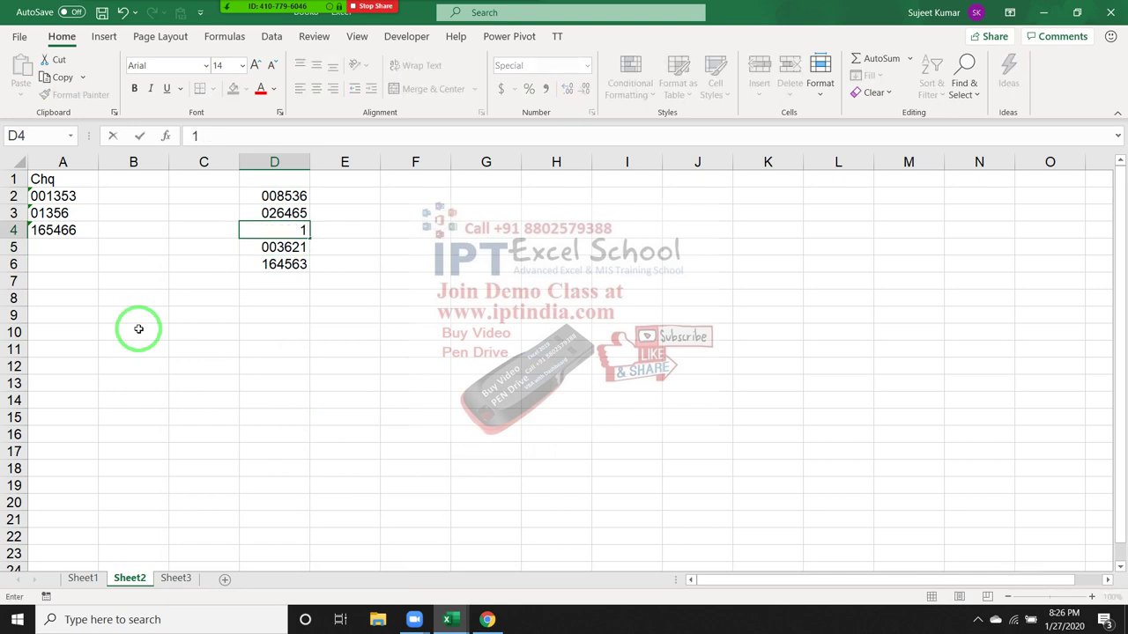
key("ctrl+Return")
key("Right")
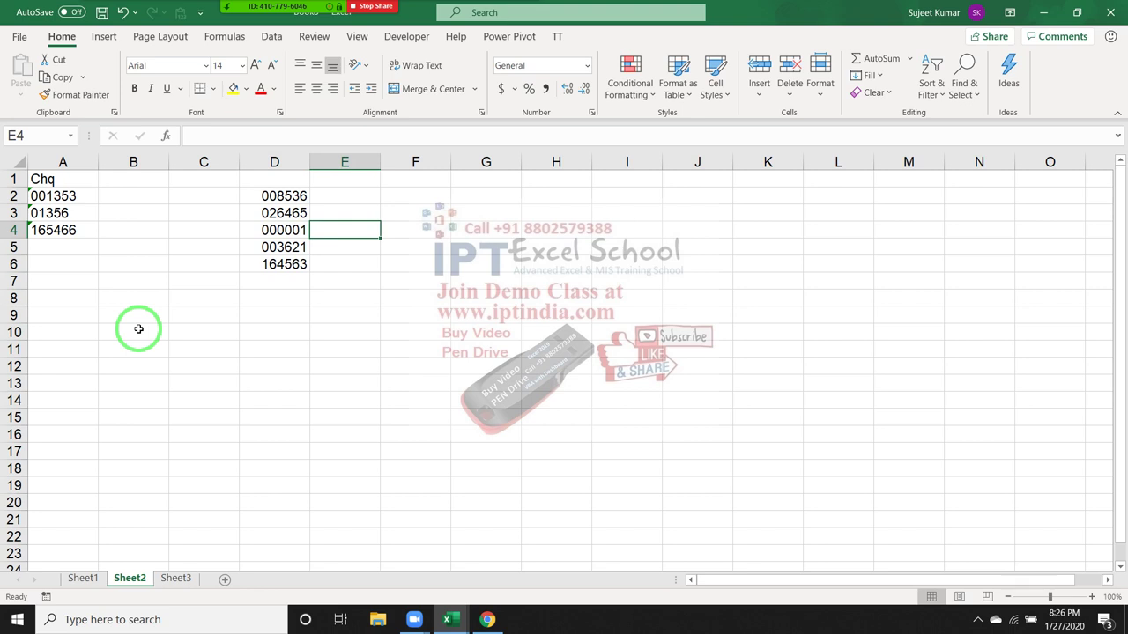
key("ctrl+z")
key("Right")
key("Right")
key("Right")
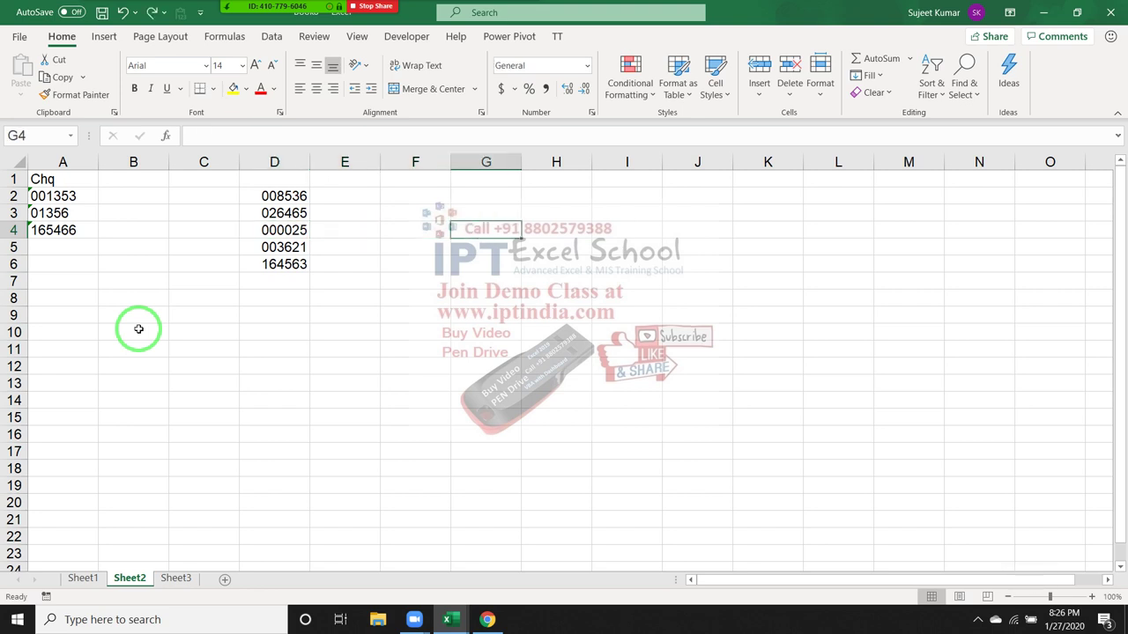
type("'000025")
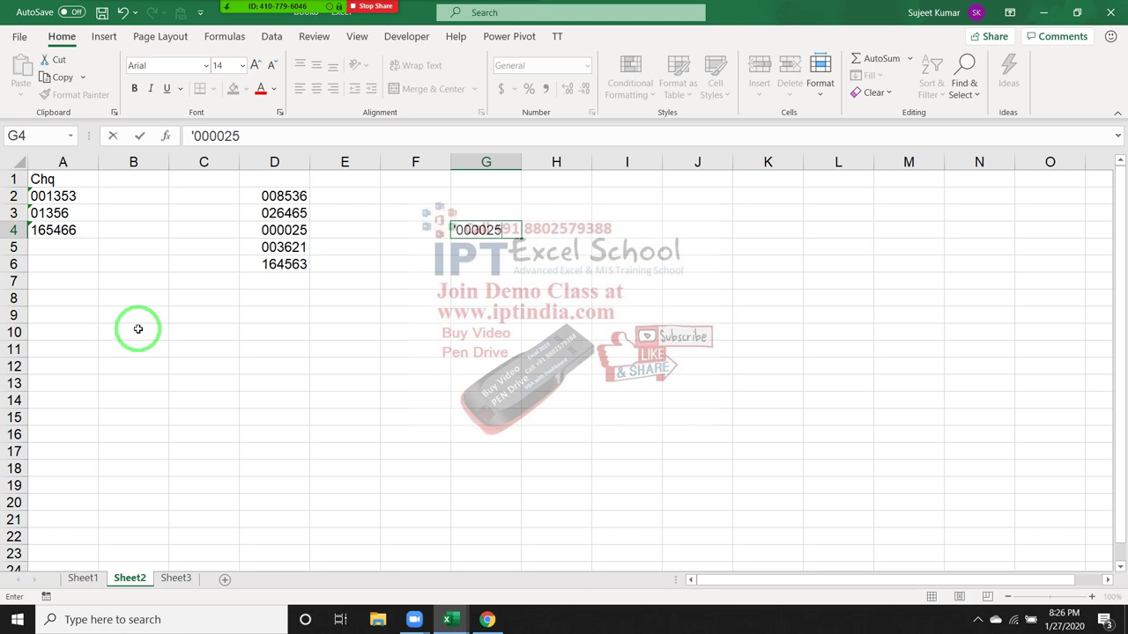
key("Return")
Enter =D4=G4 in F5, which returns FALSE.
key("Left")
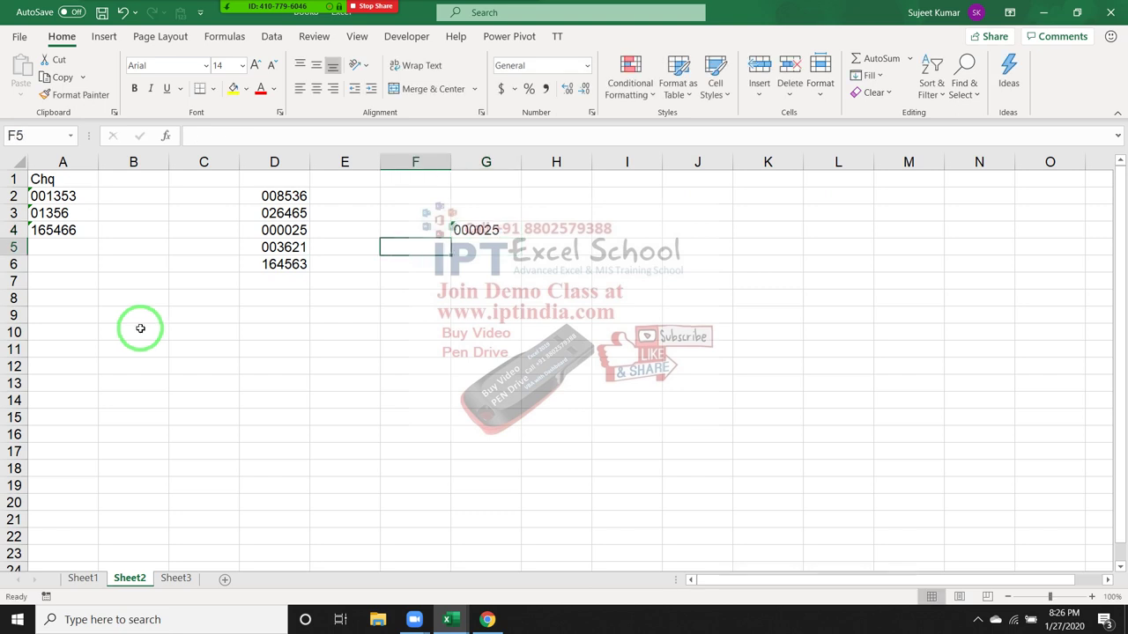
type("=")
key("Up")
key("Left")
key("Left")
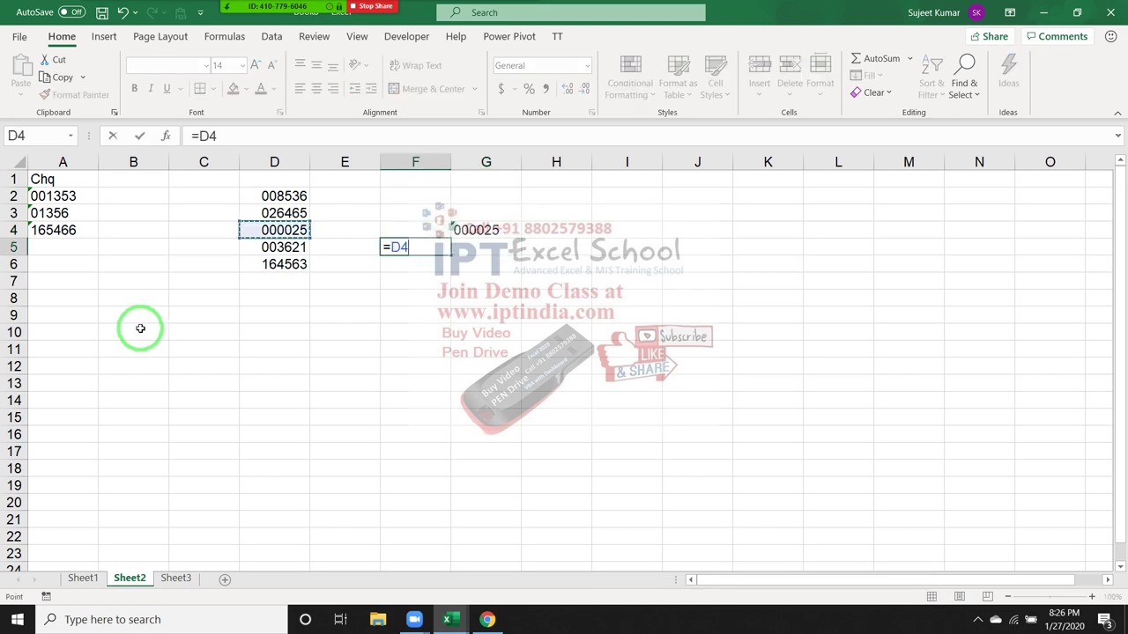
type("=")
key("Up")
key("Right")
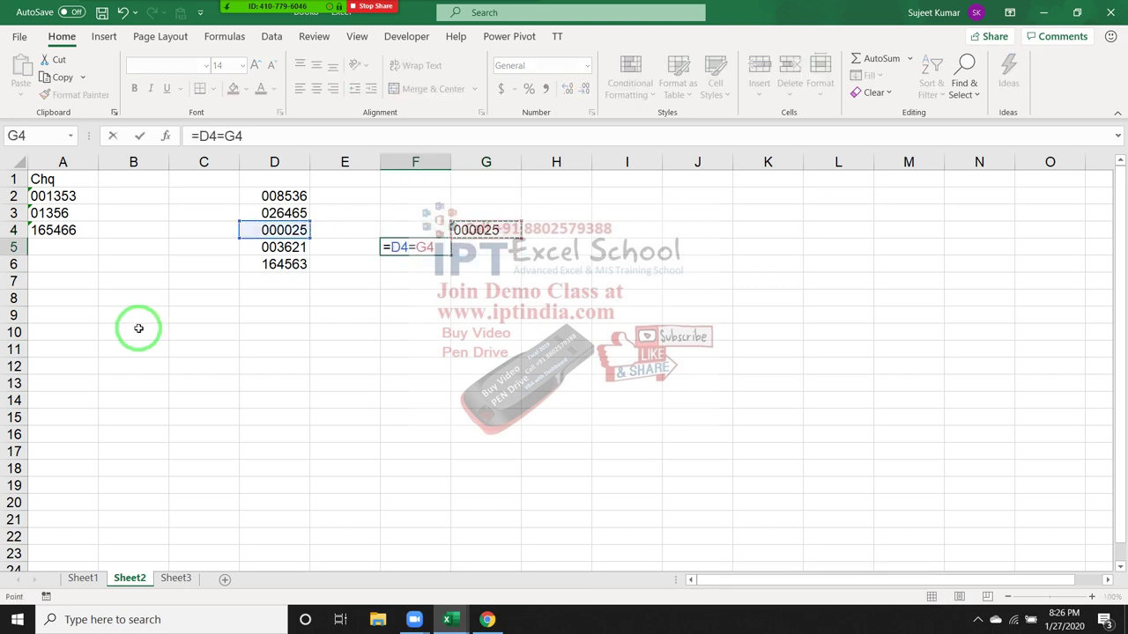
key("Return")
key("Up")
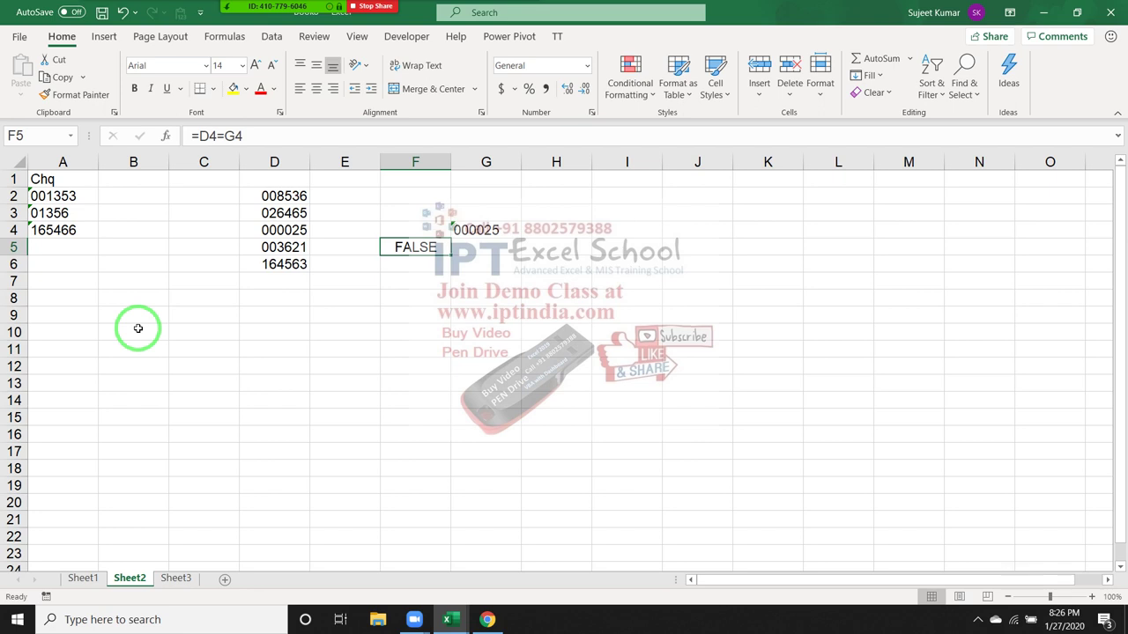
key("Left")
key("Up")
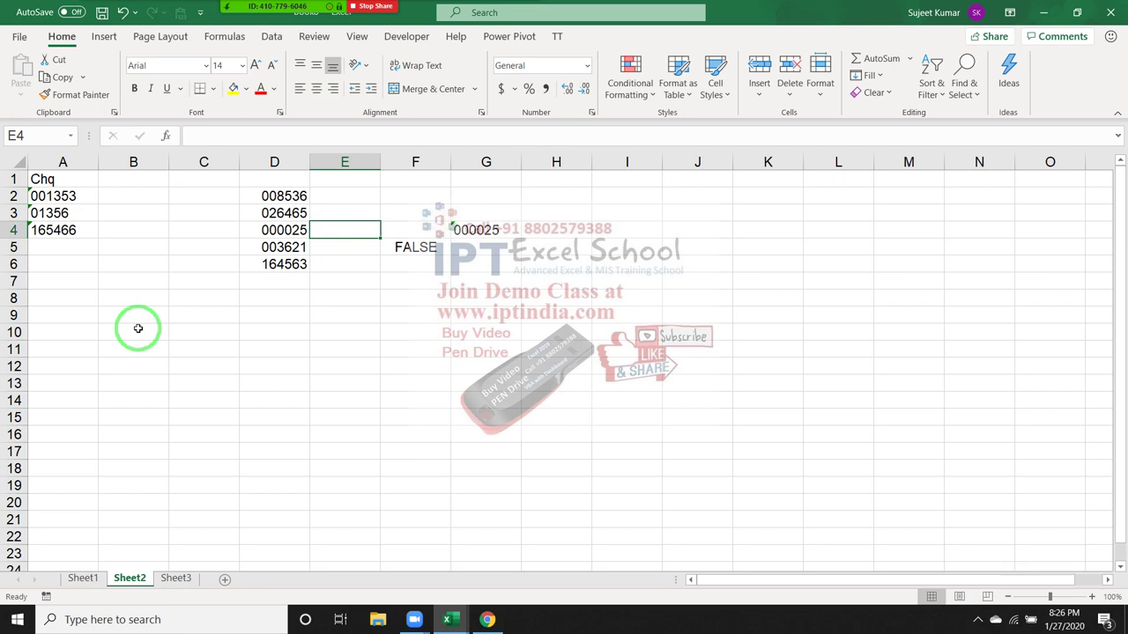
Enter =TEXT(D4,"000000") in E4 so it shows 000025.
type("=te")
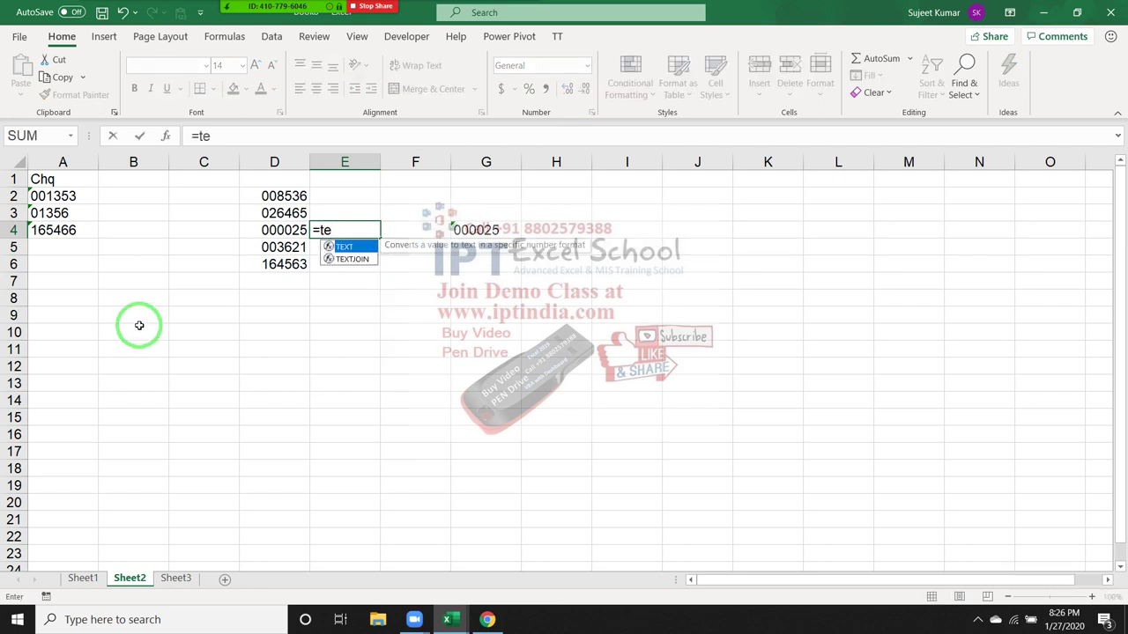
key("Tab")
key("Left")
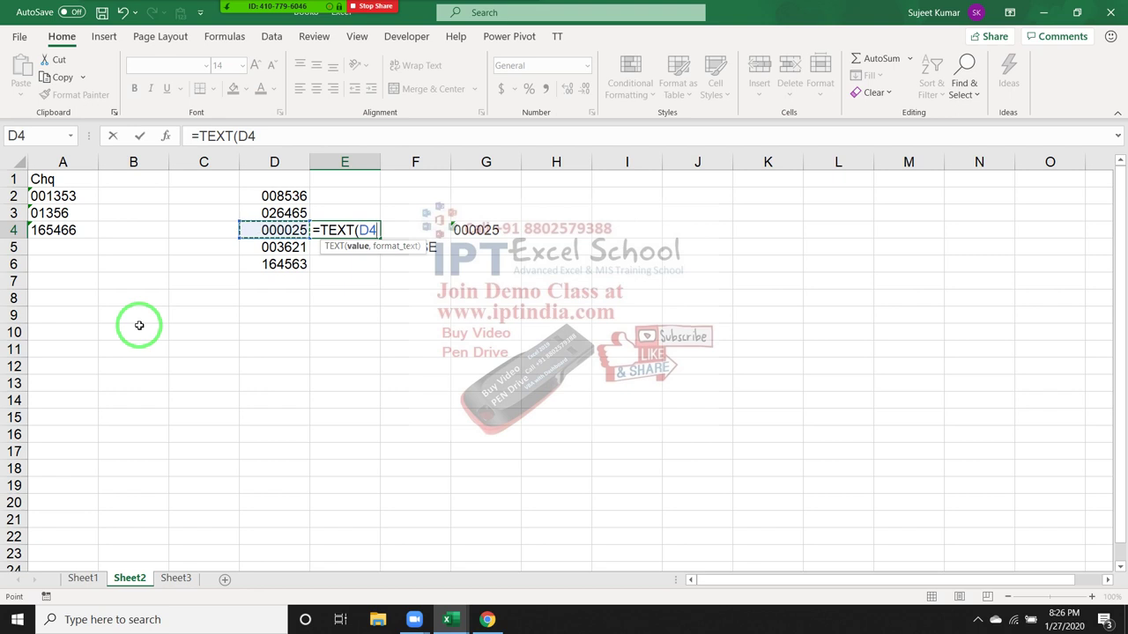
type(",")
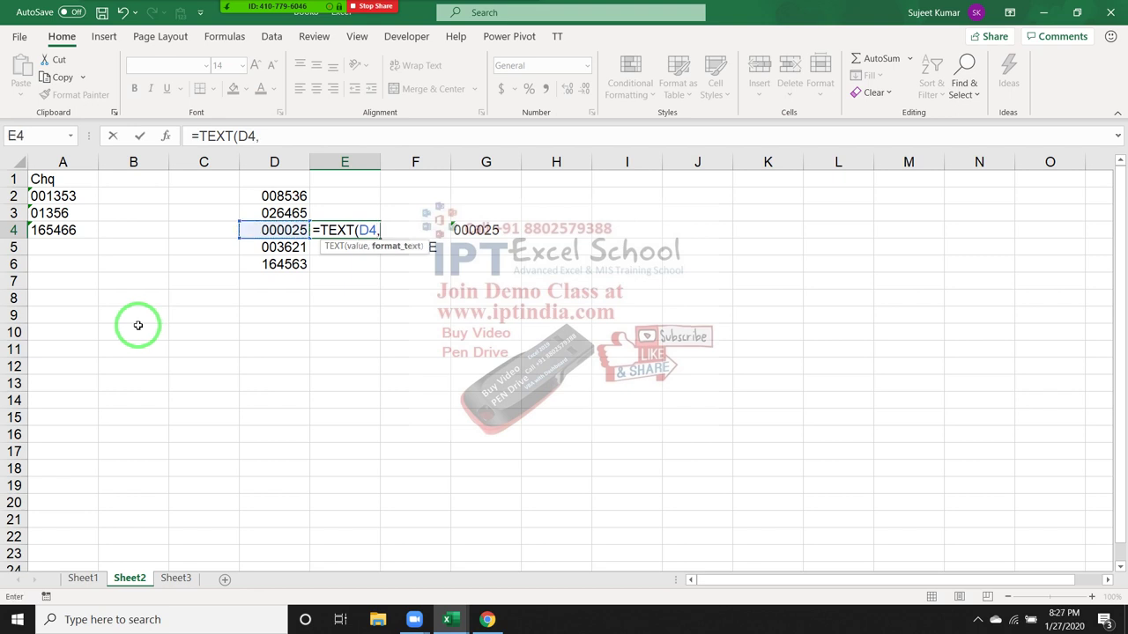
type("\"DDD")
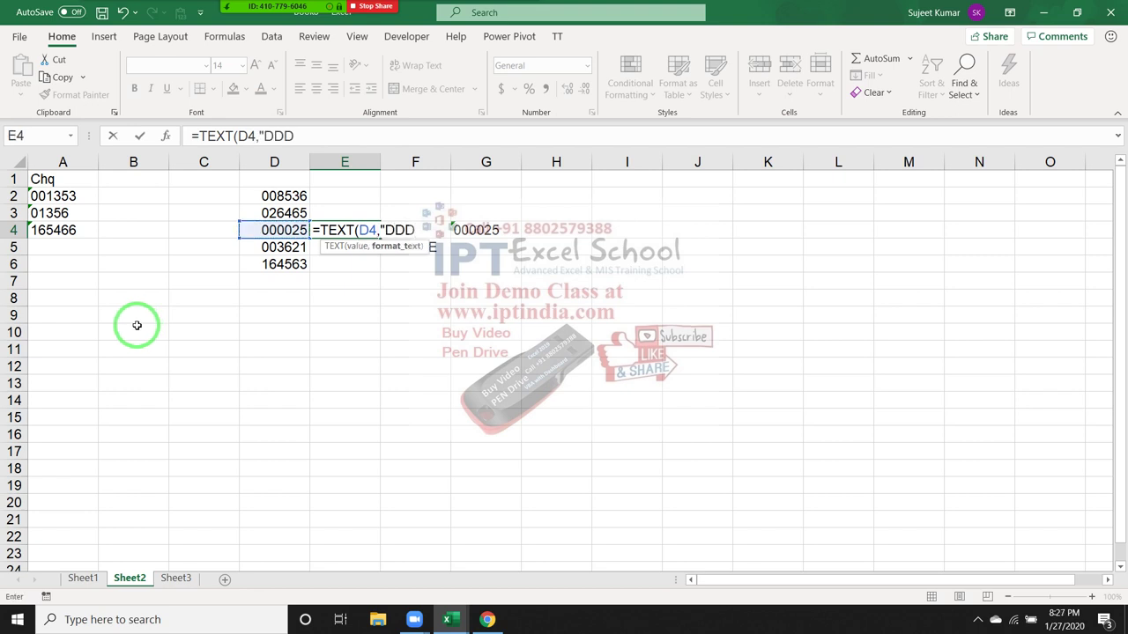
key("BackSpace")
key("BackSpace")
key("BackSpace")
key("BackSpace")
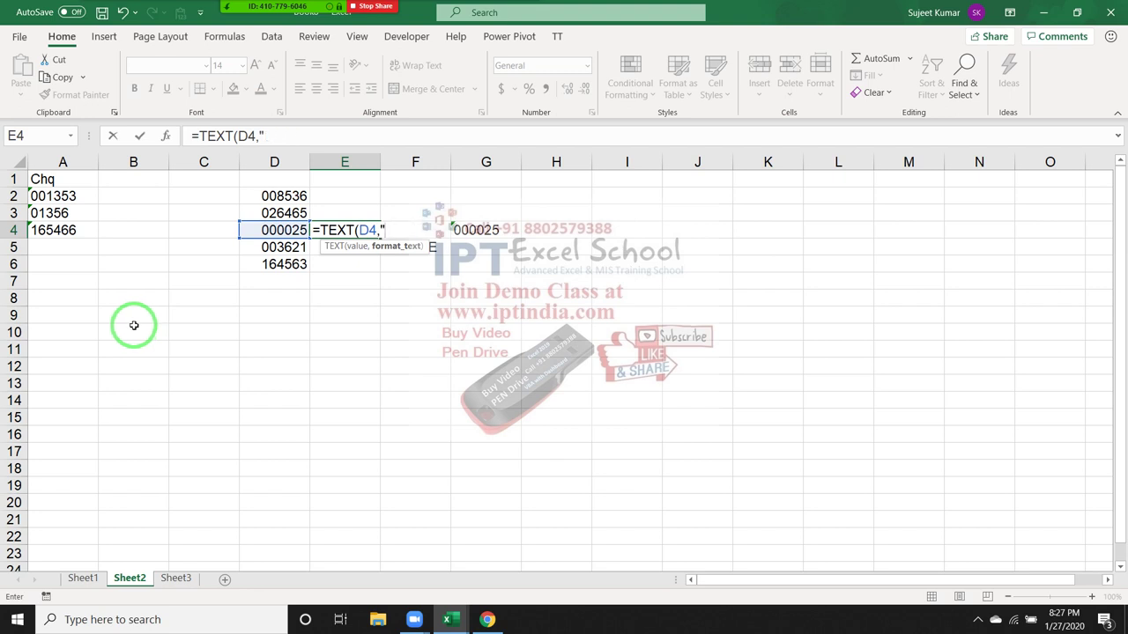
type("0000")
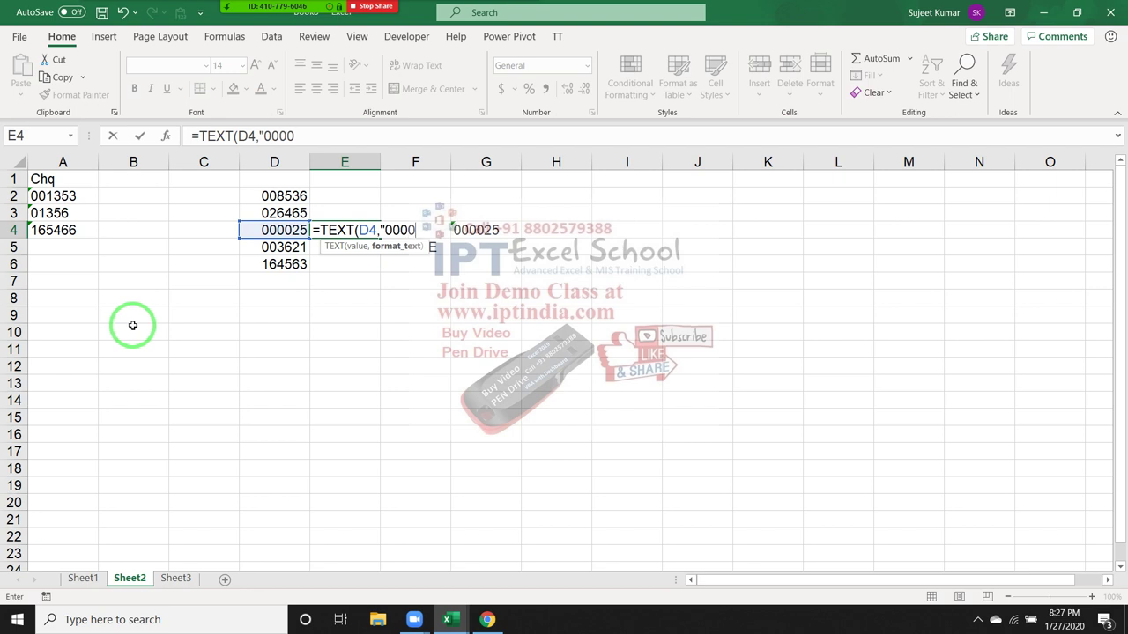
type("0")
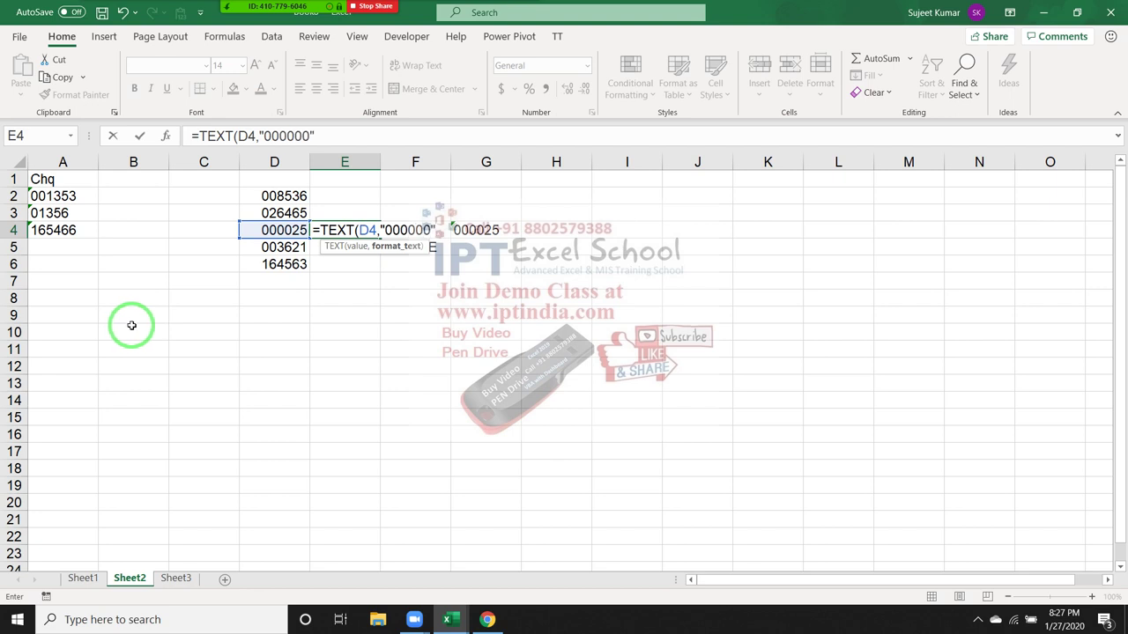
key("Return")
key("Up")
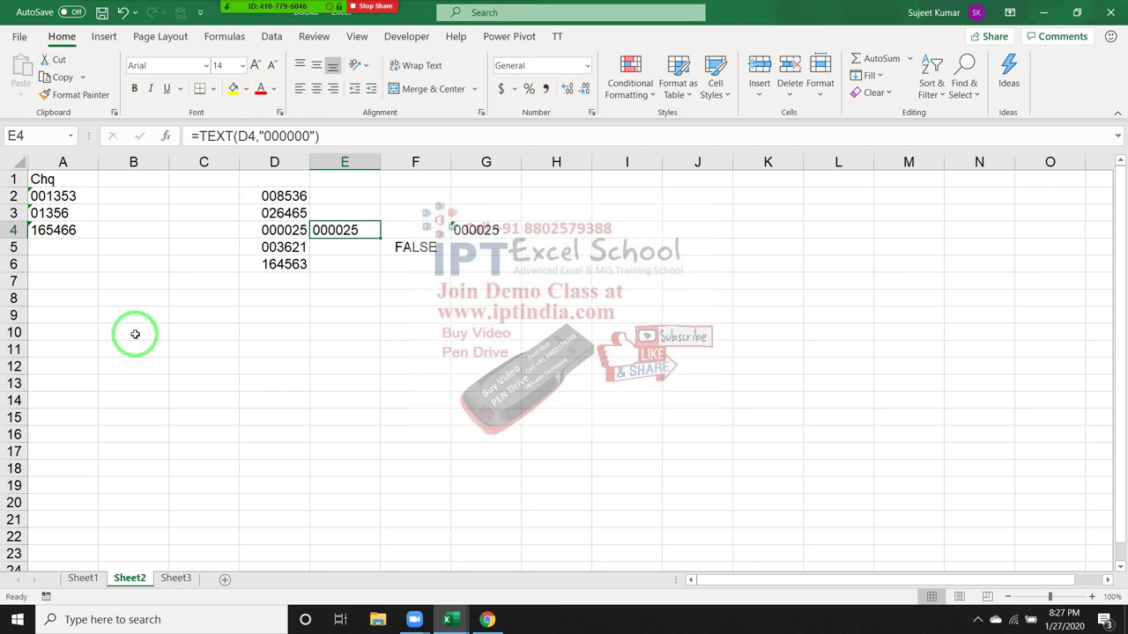
Enter =E4=G4 in E6, which returns TRUE.
key("Down")
key("Down")
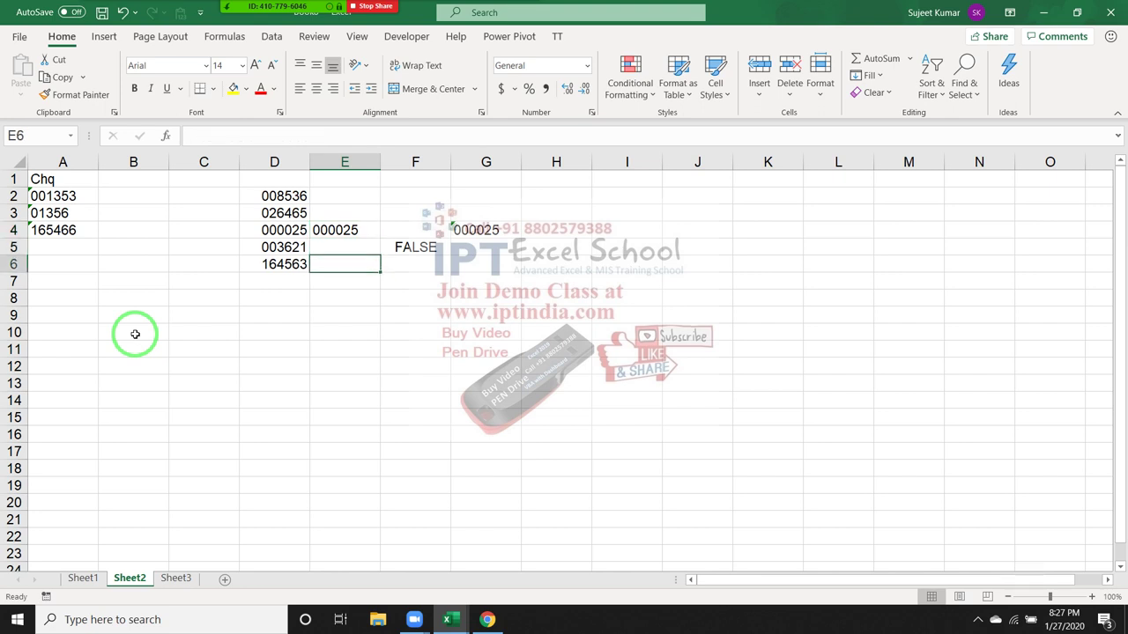
type("=")
key("Up")
key("Up")
type("=")
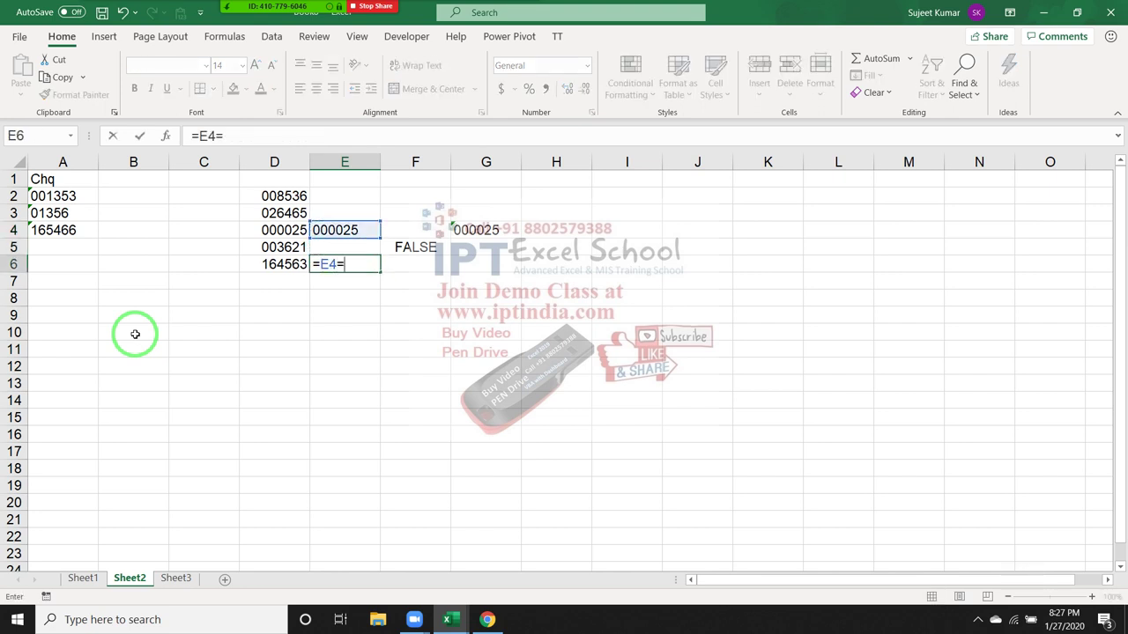
key("Right")
key("Right")
key("Right")
key("Up")
key("Left")
key("Up")
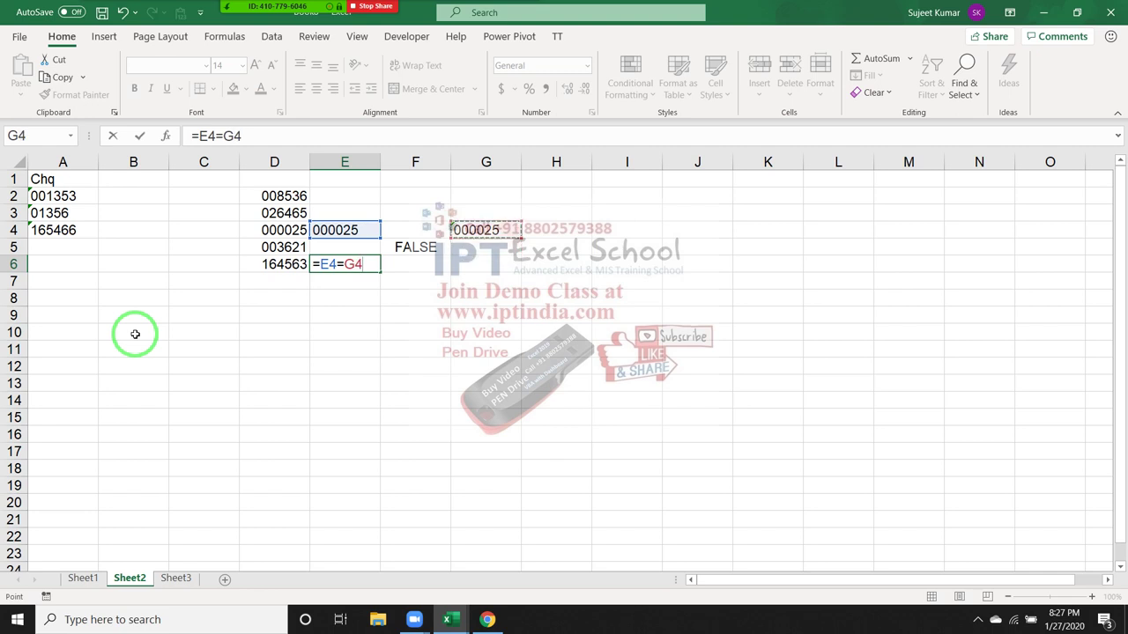
key("Return")
key("Up")
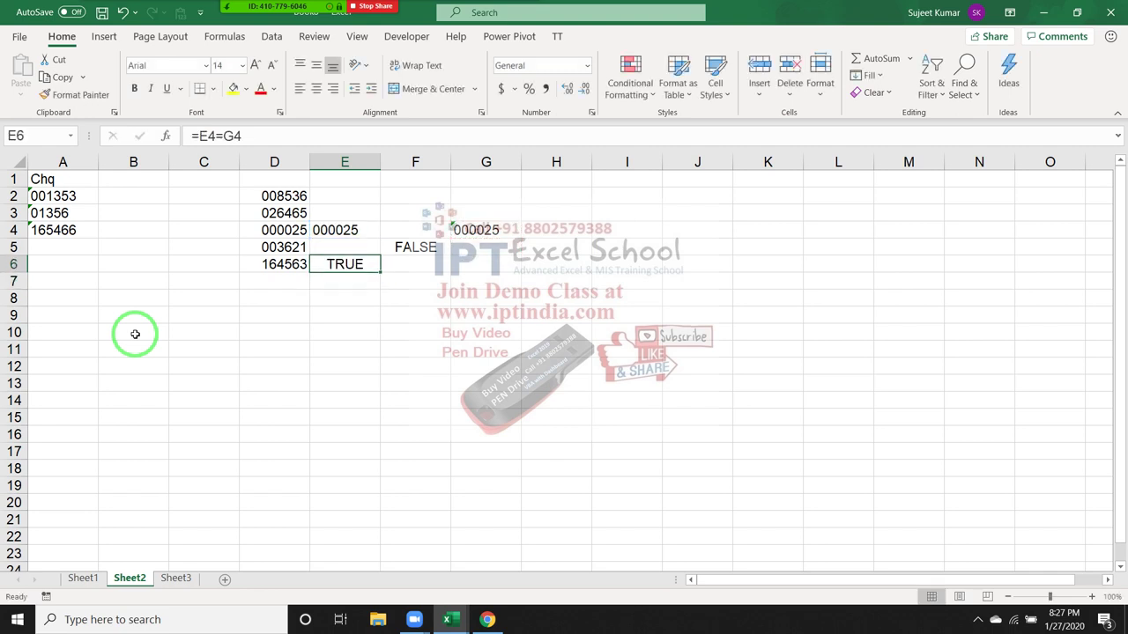
Review the D2:D6 values and the TEXT formula in E4 without changing it.
left_click_drag(277, 181, 286, 274)
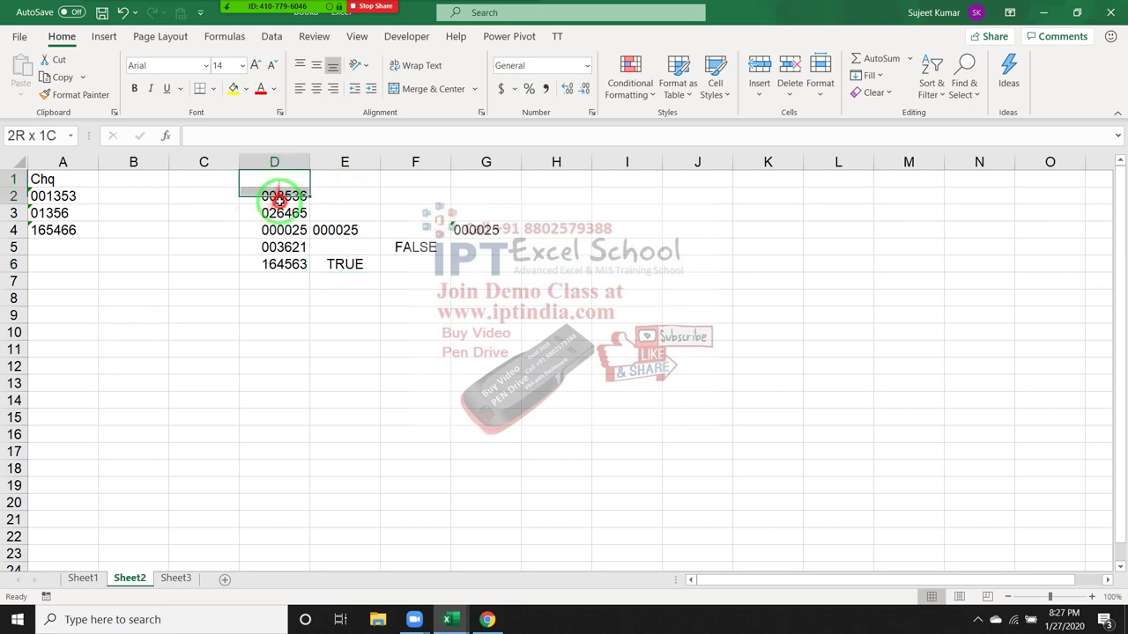
left_click(337, 230)
double_click(337, 230)
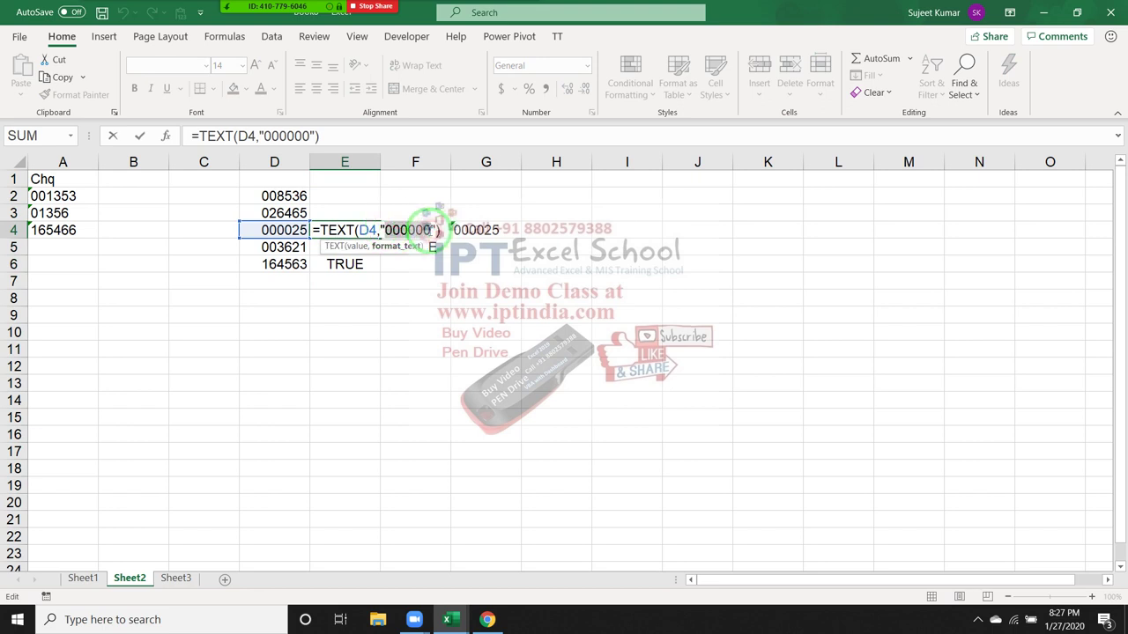
key("Escape")
left_click(578, 180)
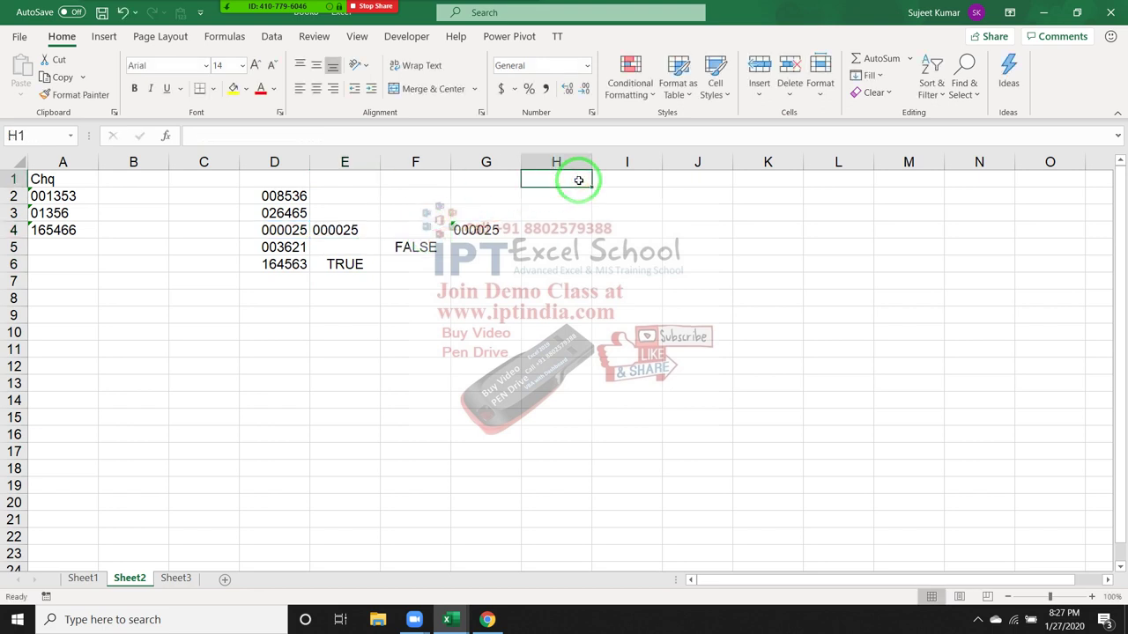
Add the heading Mobile in H1, abandoning a rejected +91 880 entry in H2.
type("Mobi")
type("le")
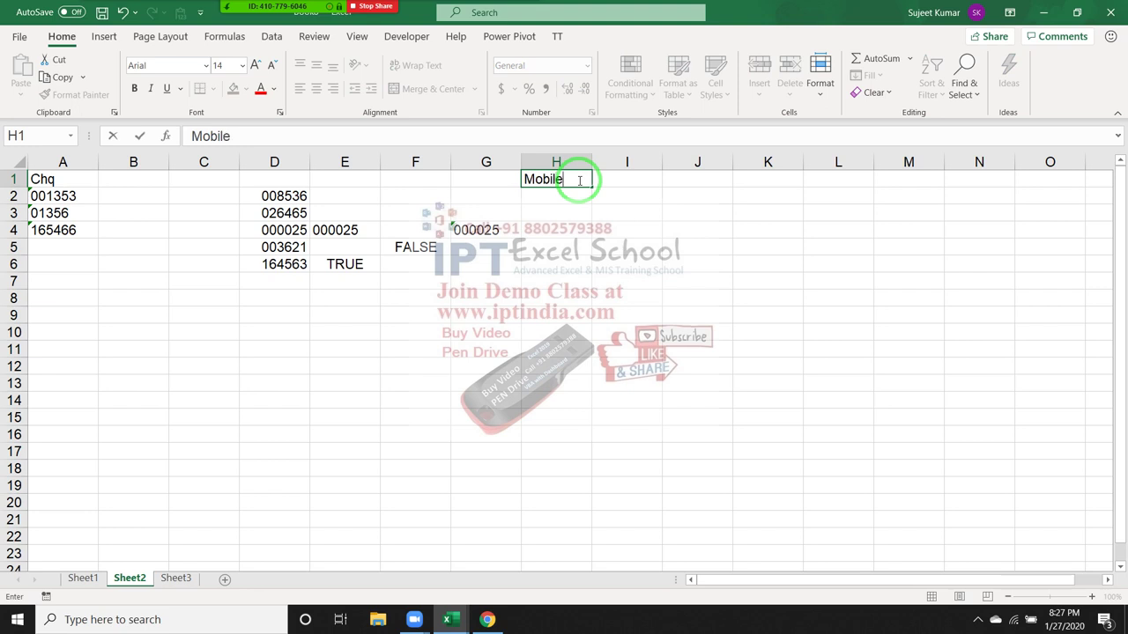
key("Return")
type("+91 ")
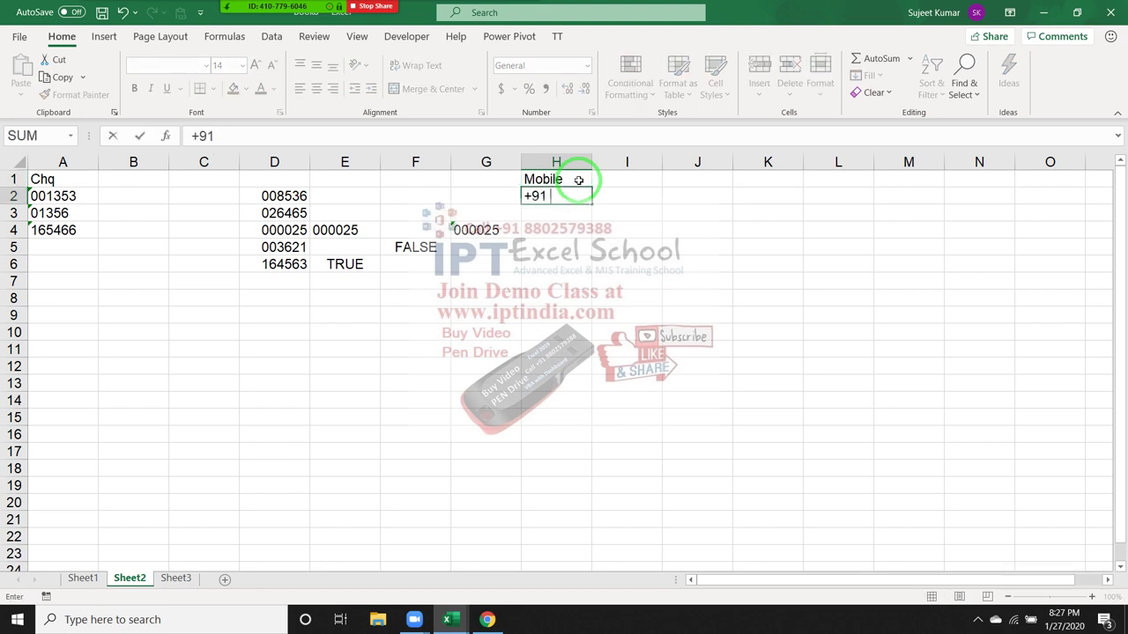
type("880")
key("Return")
key("n")
key("Return")
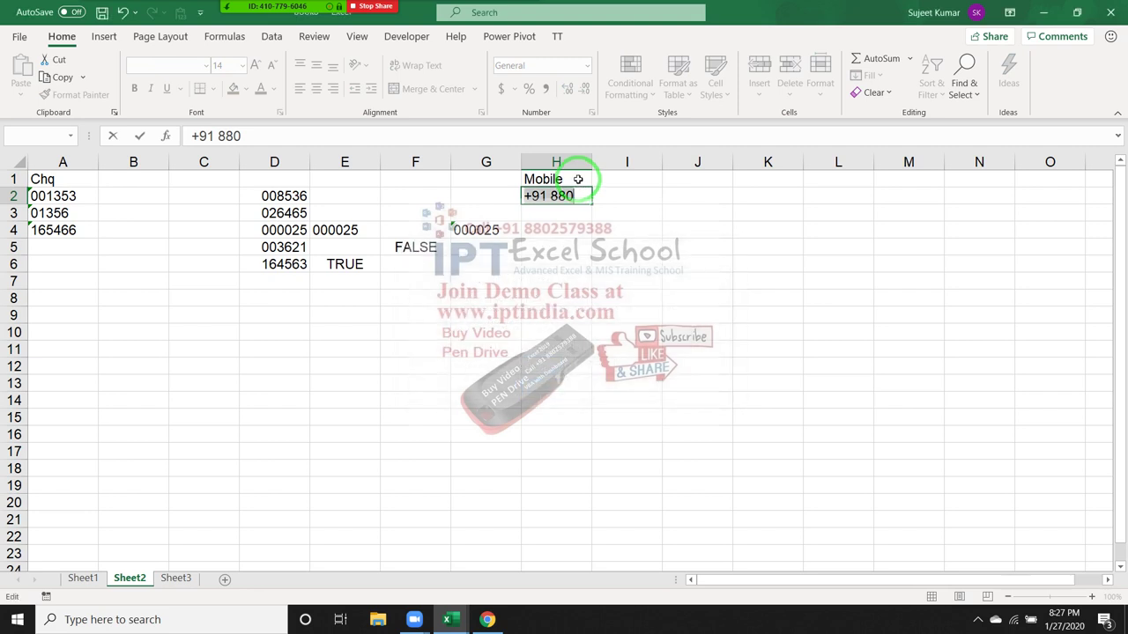
key("Escape")
left_click_drag(564, 196, 557, 278)
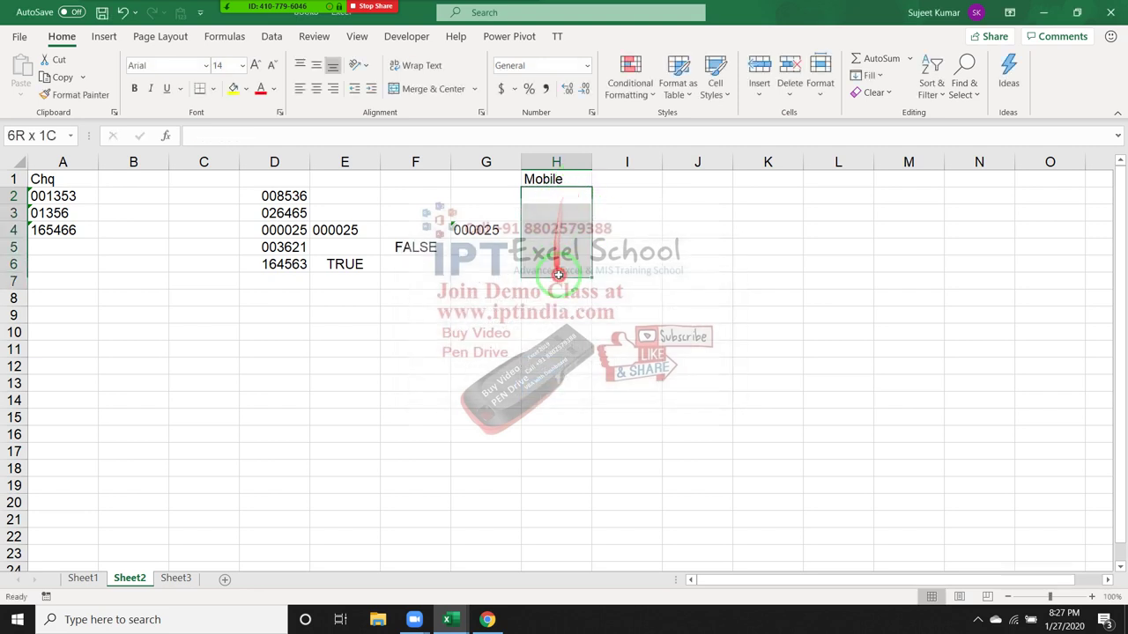
left_click(591, 112)
left_click(579, 210)
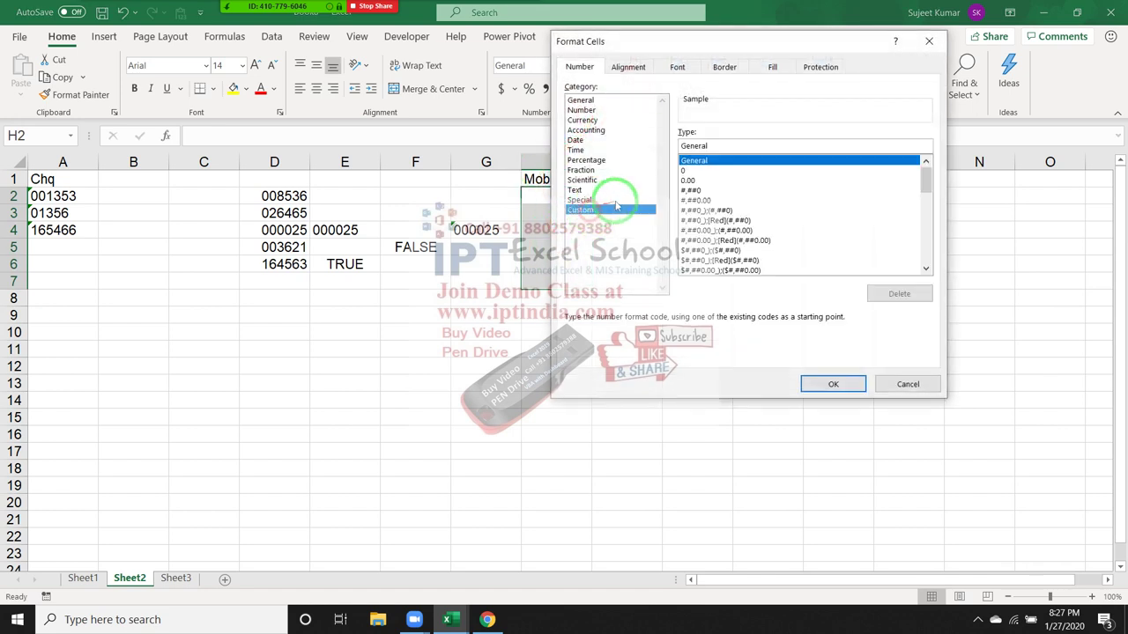
left_click(712, 145)
type("+")
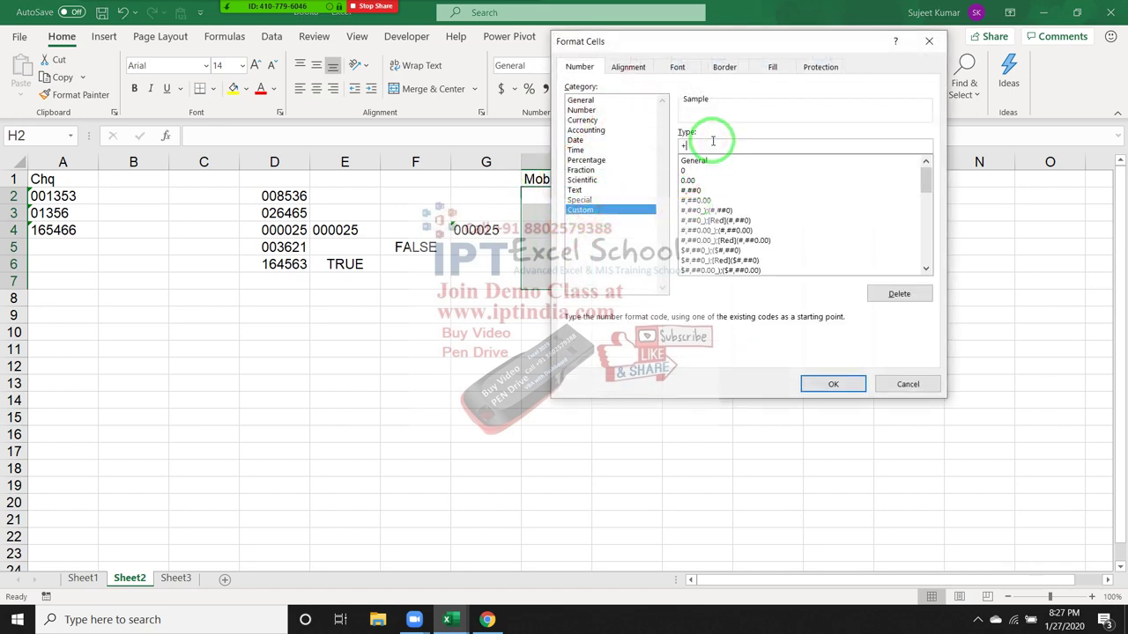
type("91 8")
type("802")
key("BackSpace")
key("BackSpace")
key("BackSpace")
key("BackSpace")
type("0000000")
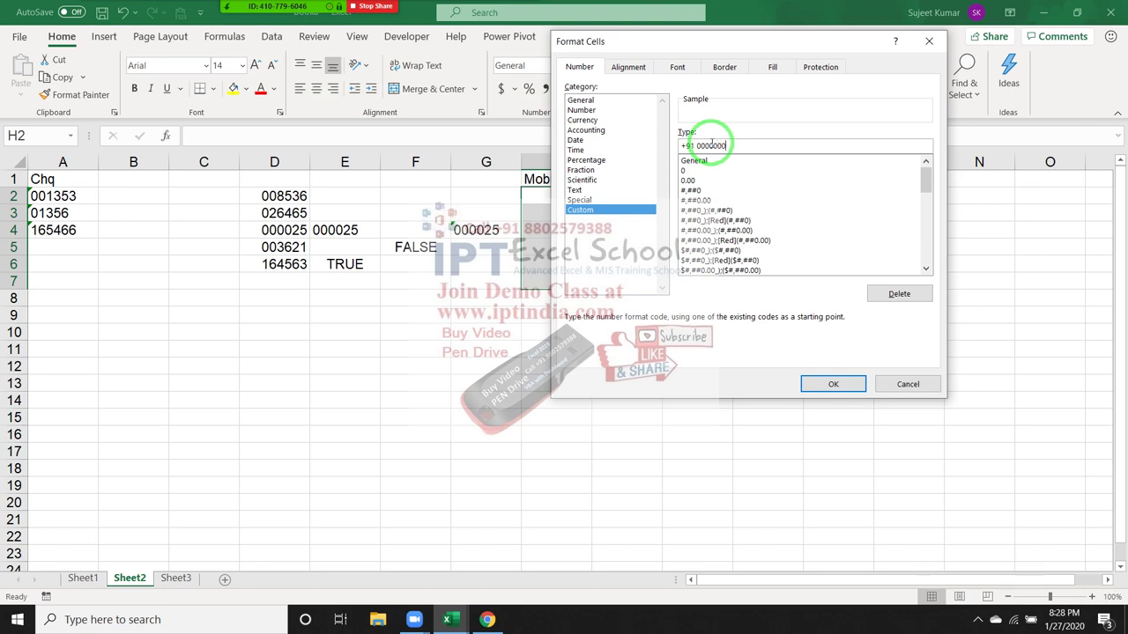
type("000")
key("Return")
key("Up")
key("Down")
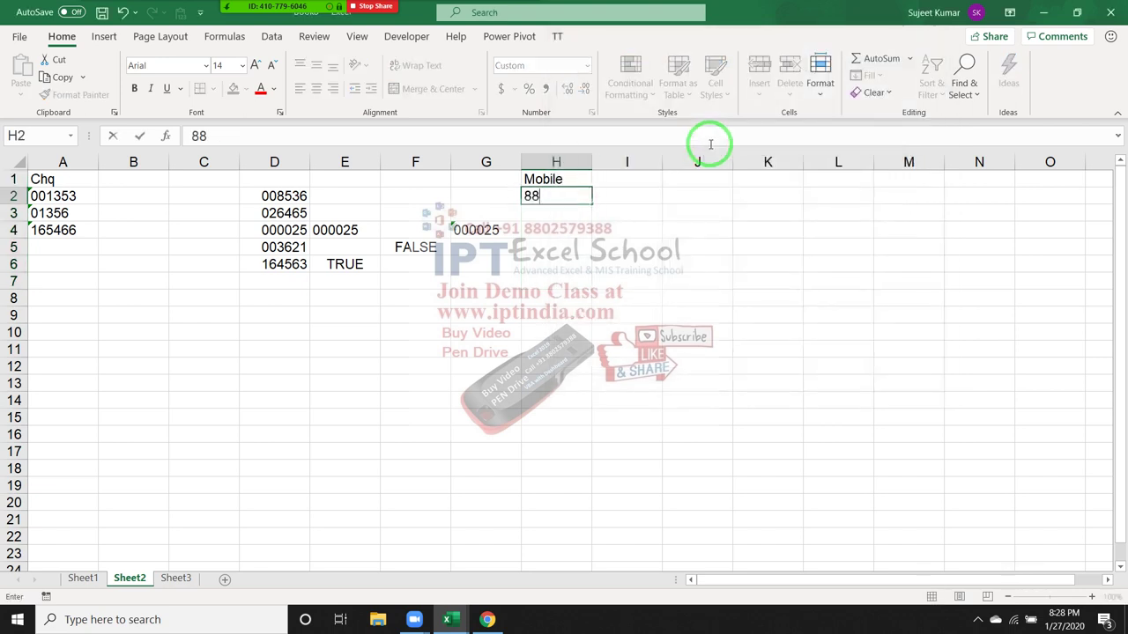
Enter a mobile number in H2 and a short test value in H3.
key("Return")
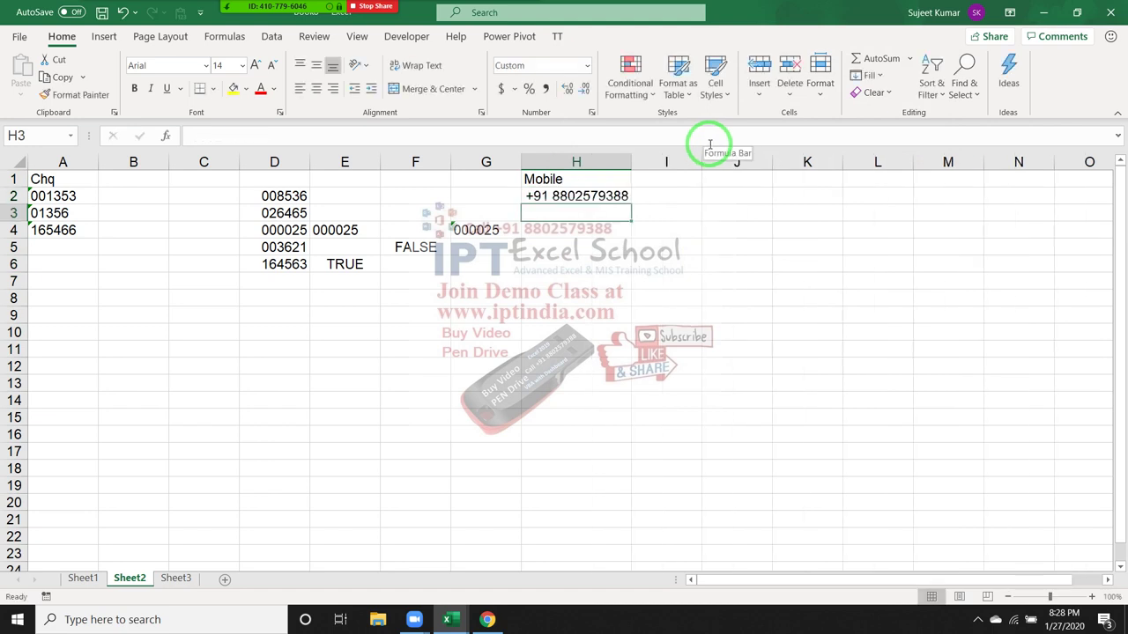
type("880265")
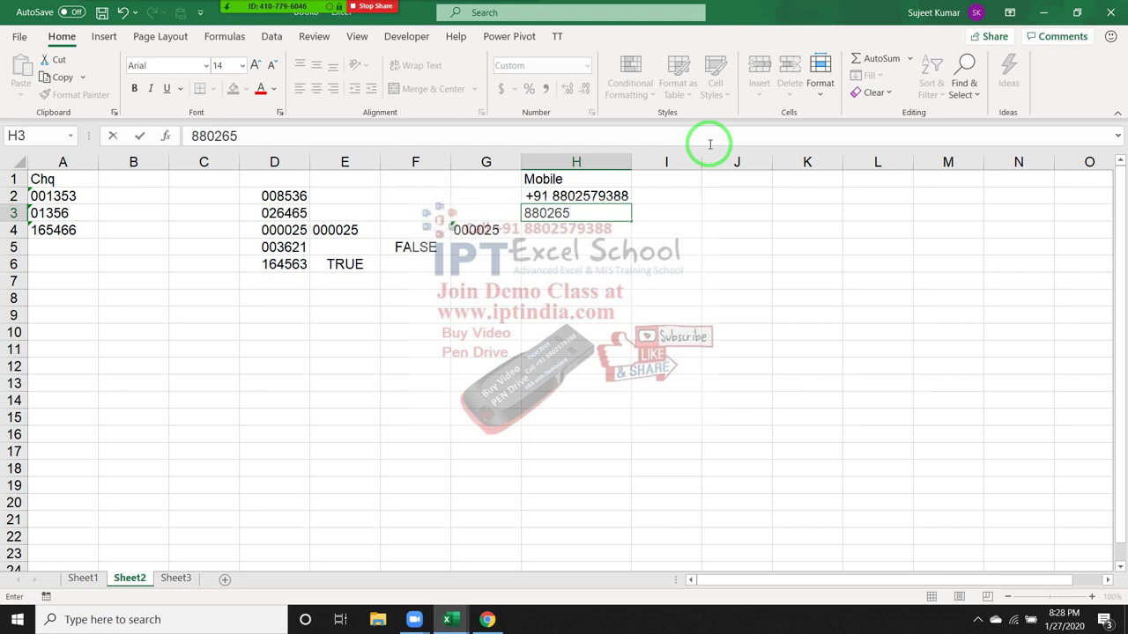
key("Return")
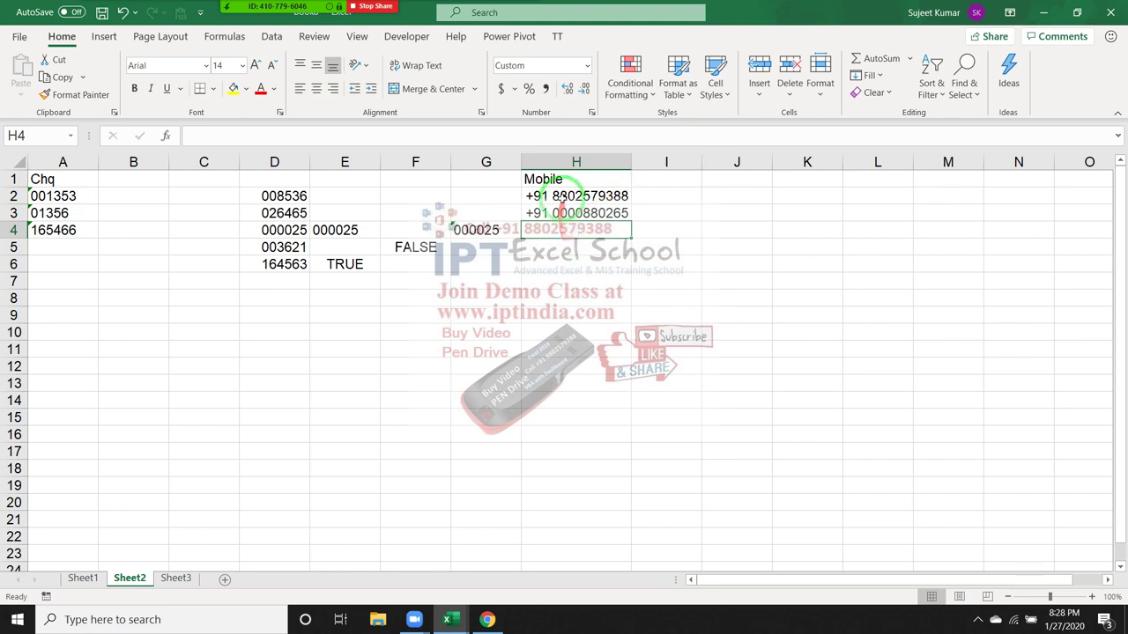
Select H2:H8 and bring up Format Cells for it.
left_click_drag(573, 196, 567, 265)
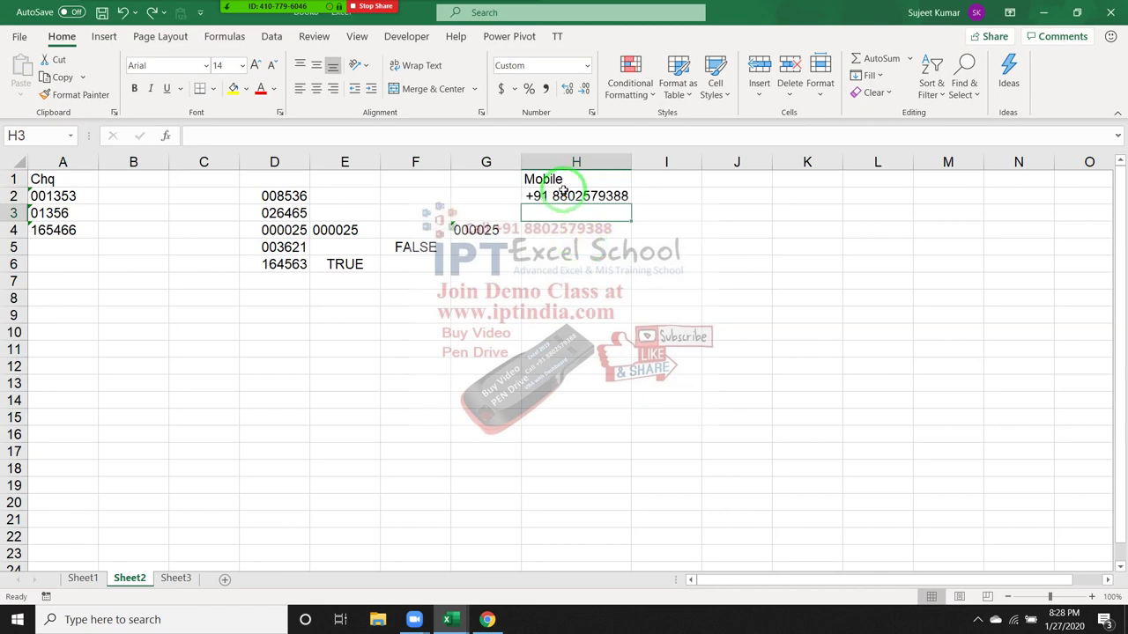
left_click_drag(564, 196, 569, 299)
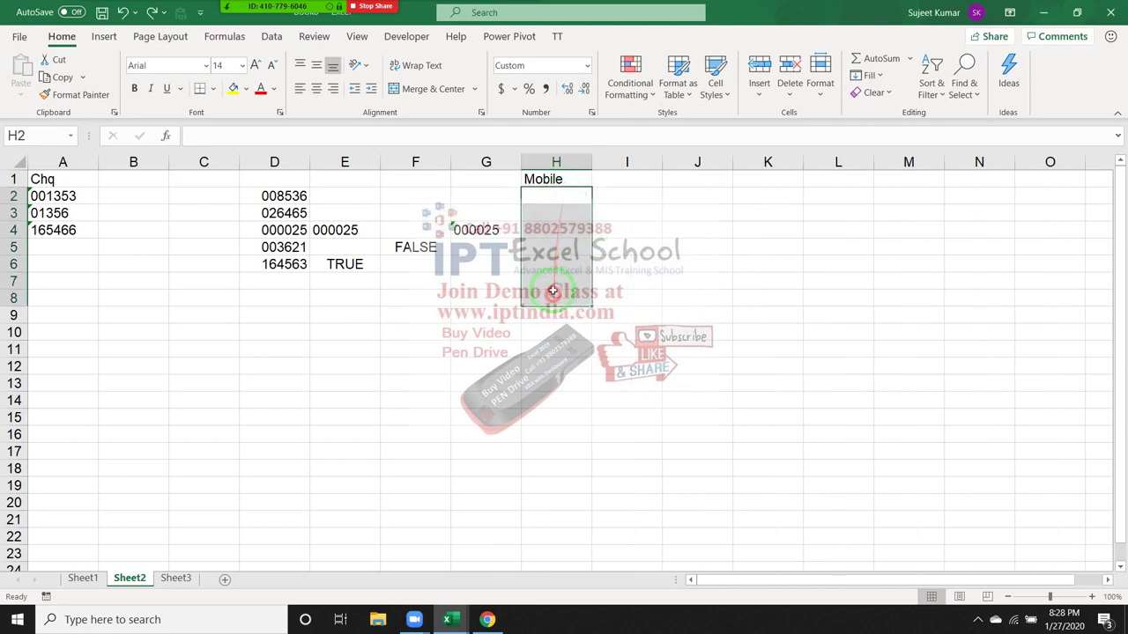
right_click(568, 304)
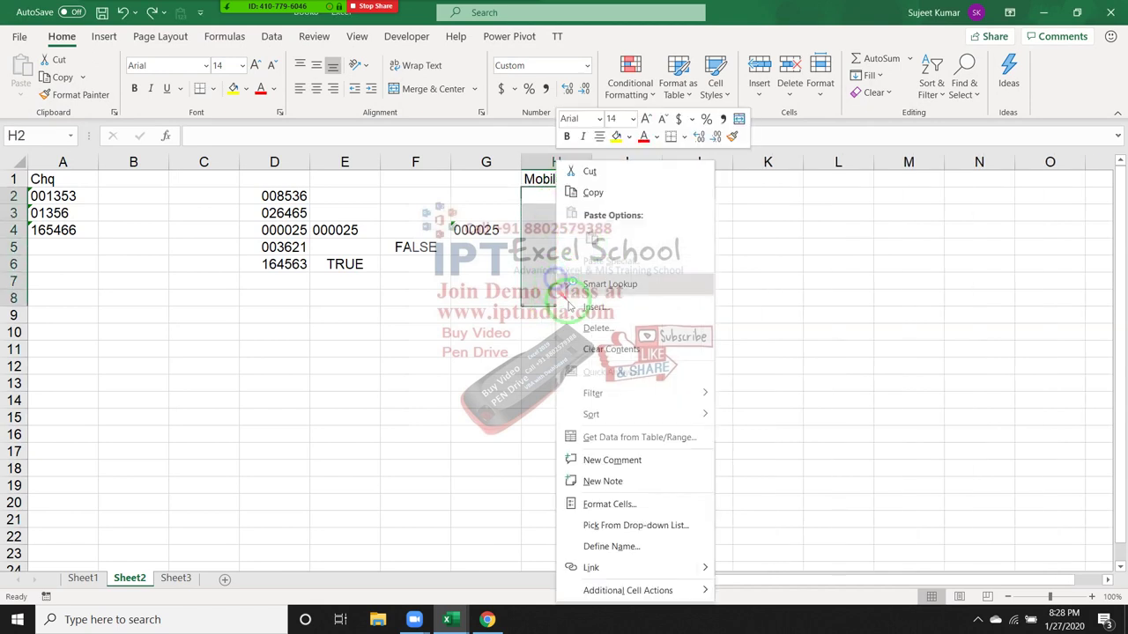
left_click(617, 503)
left_click(449, 411)
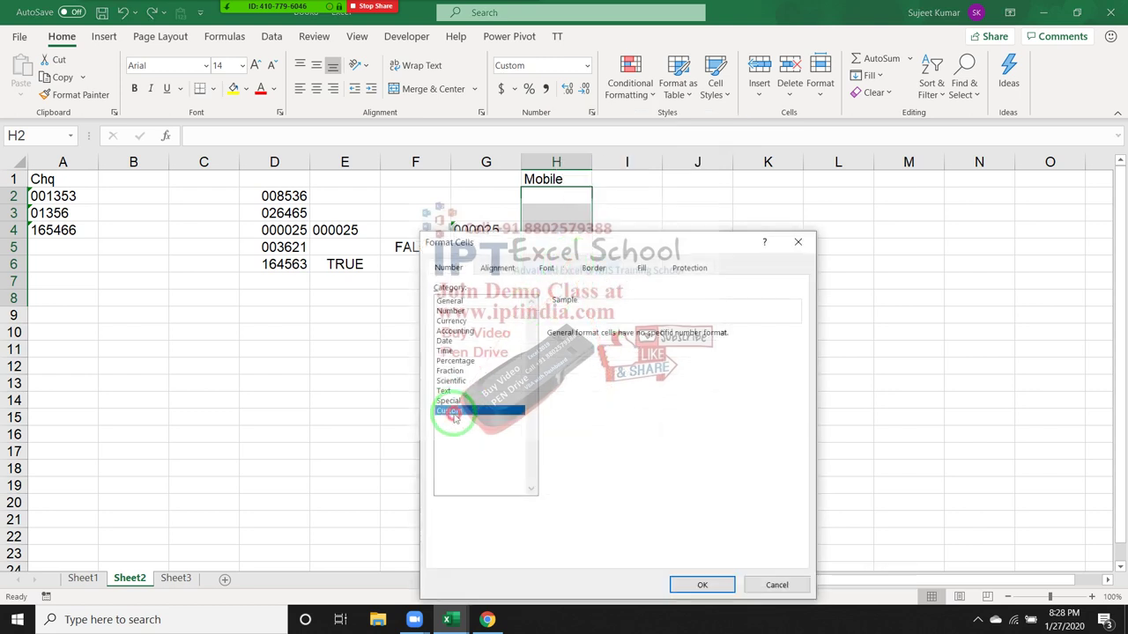
type("+")
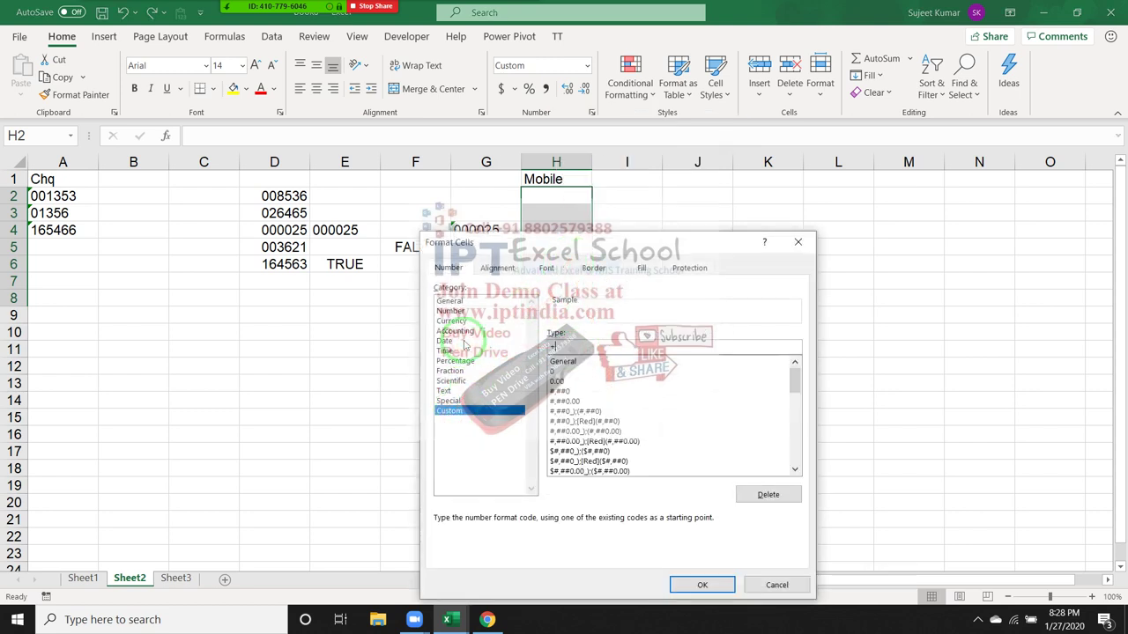
type("91 ")
type("0000000")
type("000000")
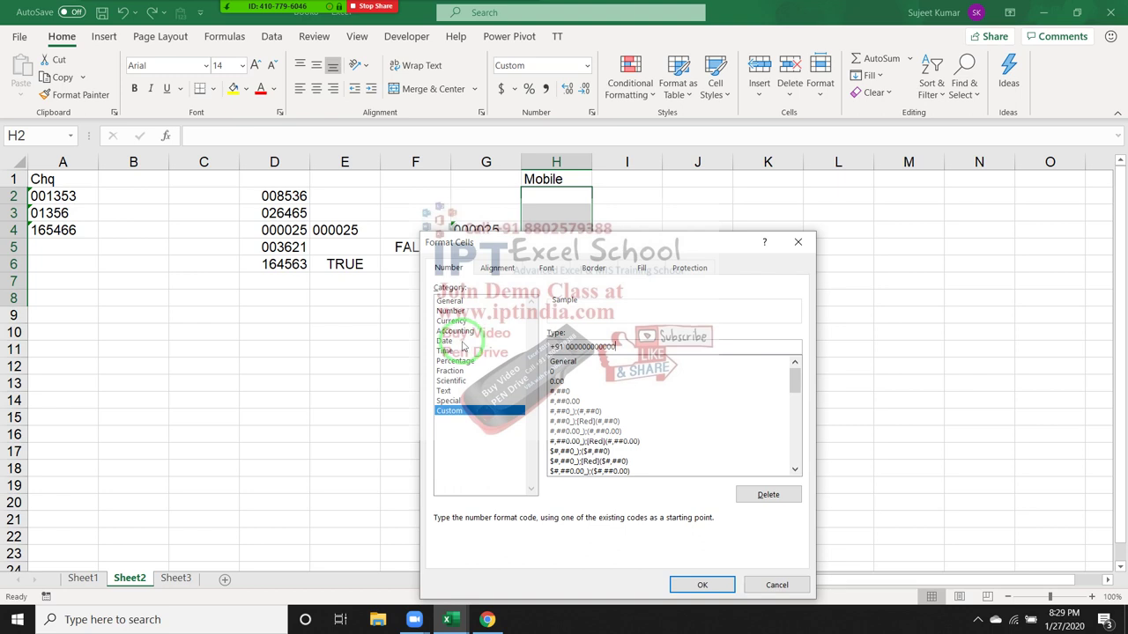
left_click_drag(408, 457, 601, 524)
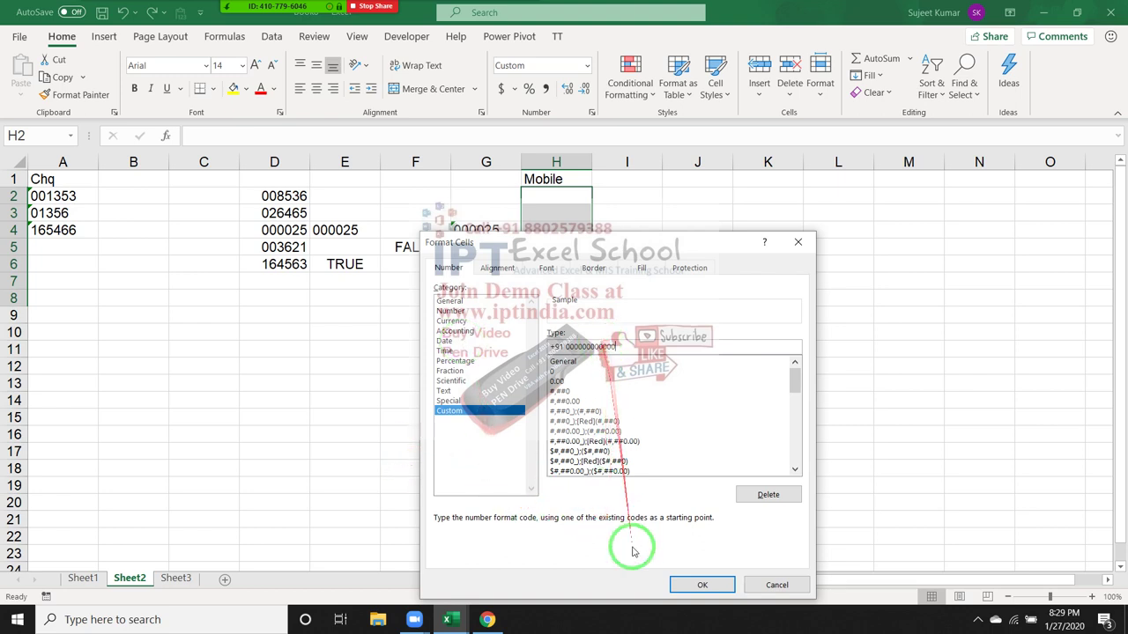
left_click(694, 584)
left_click(548, 196)
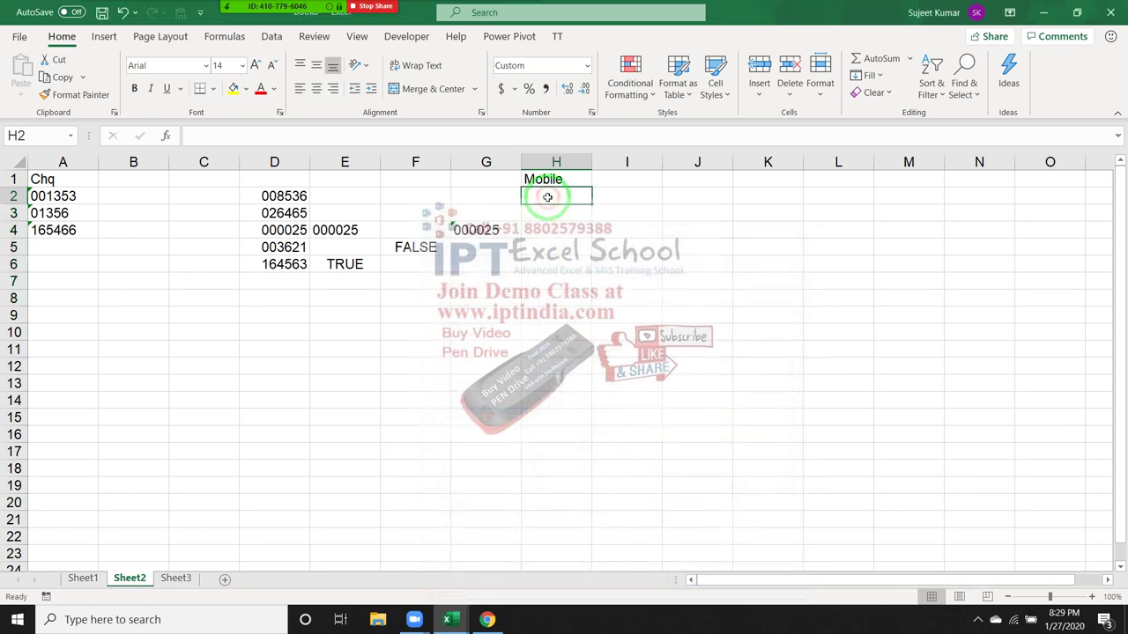
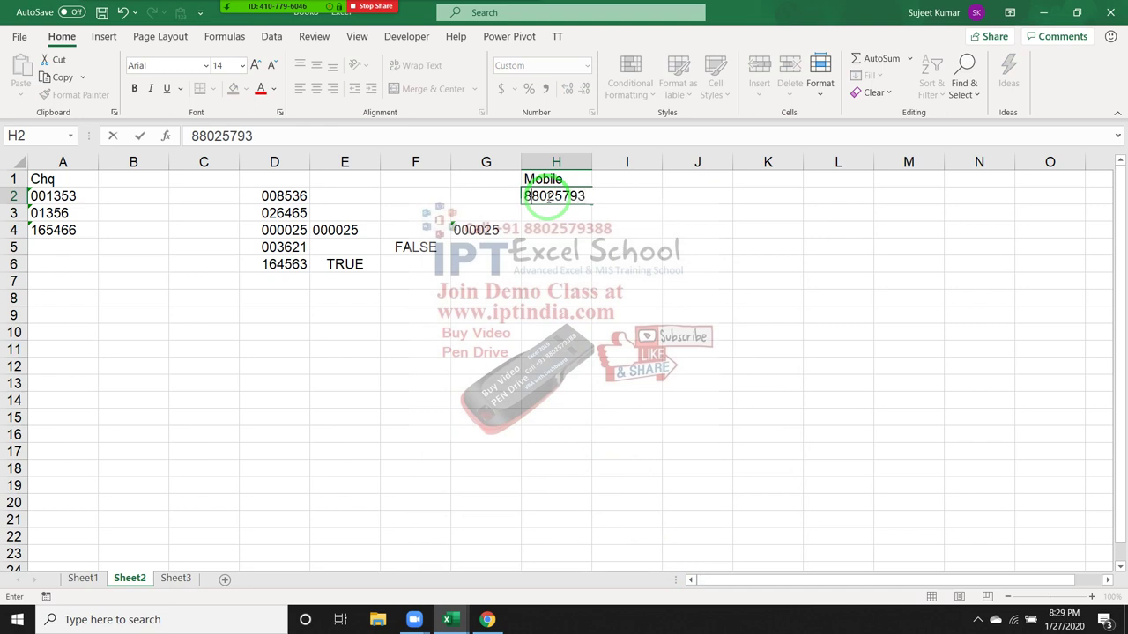
Re-enter the mobile number in H2.
key("Return")
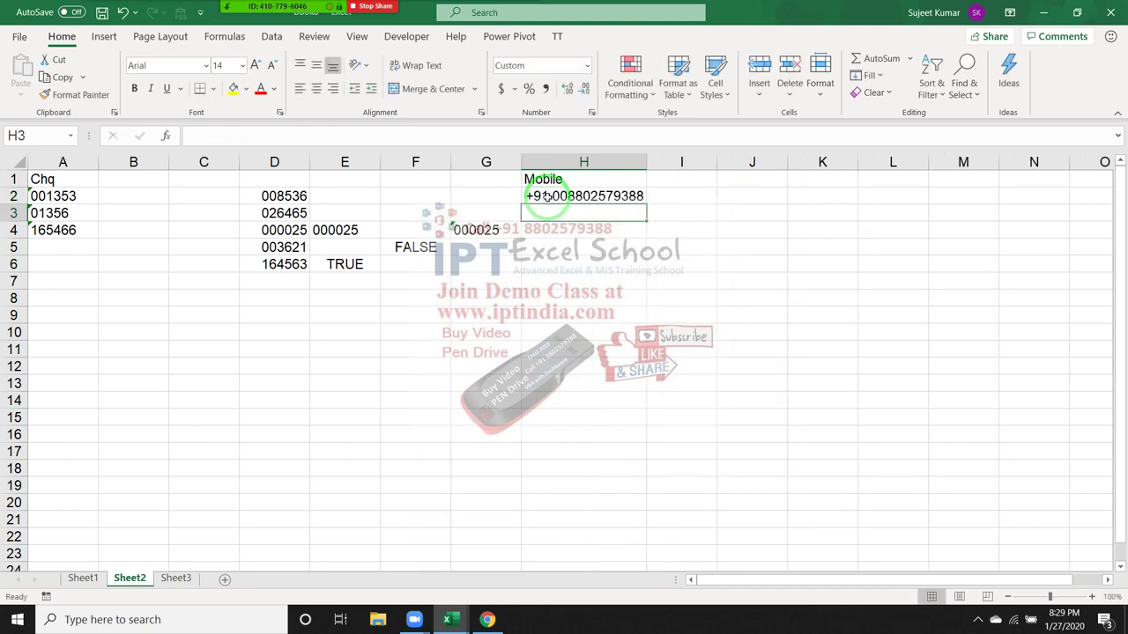
left_click(577, 202)
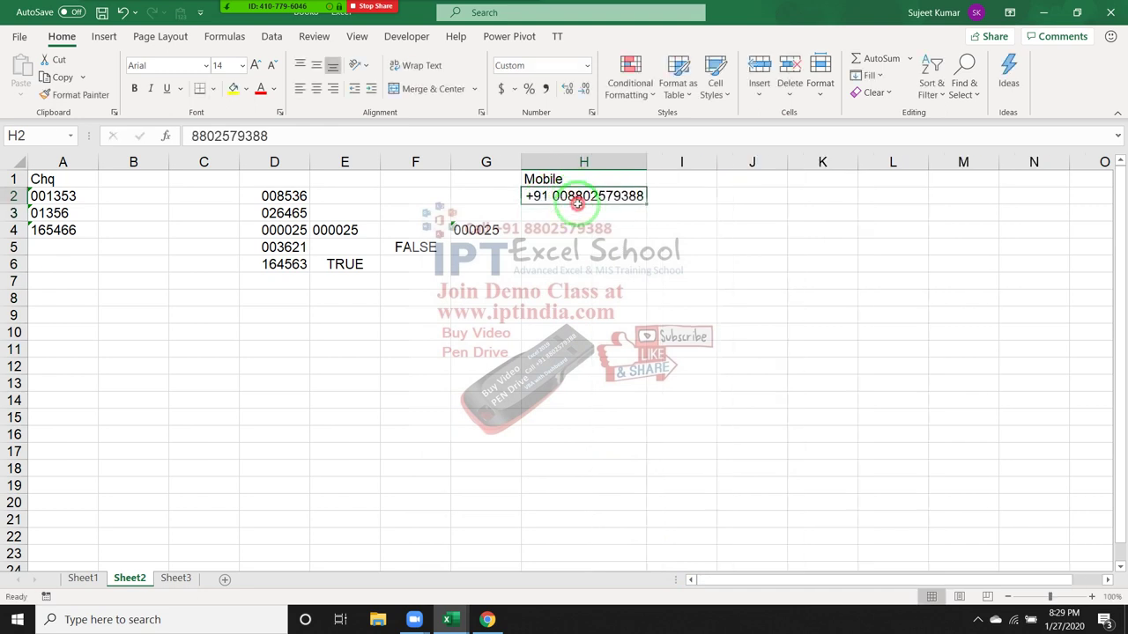
left_click_drag(577, 202, 598, 316)
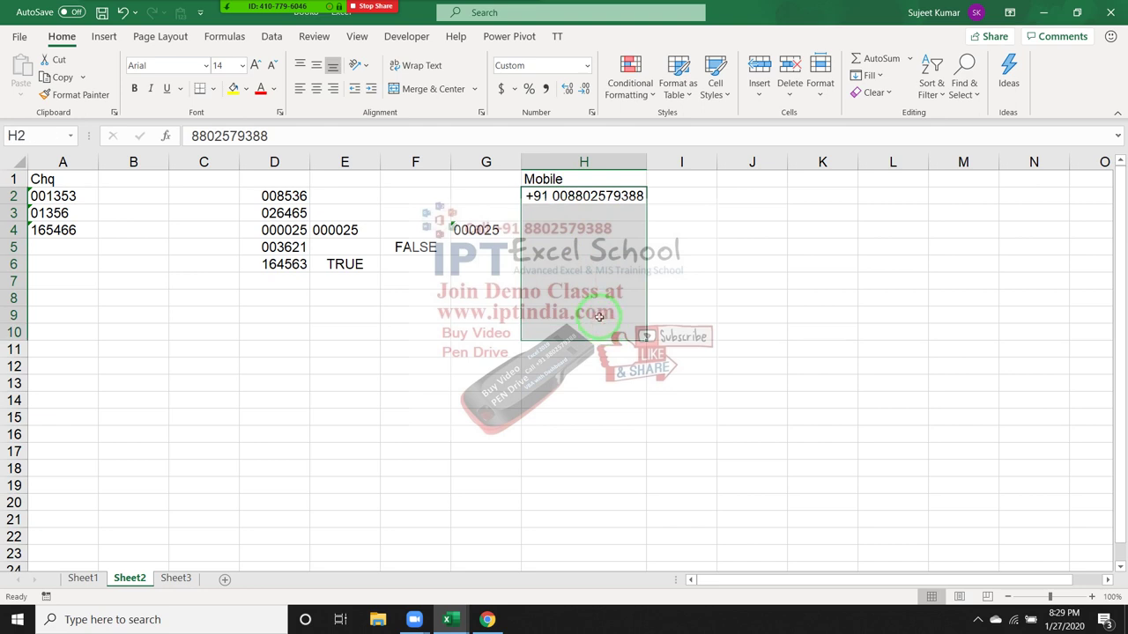
right_click(598, 315)
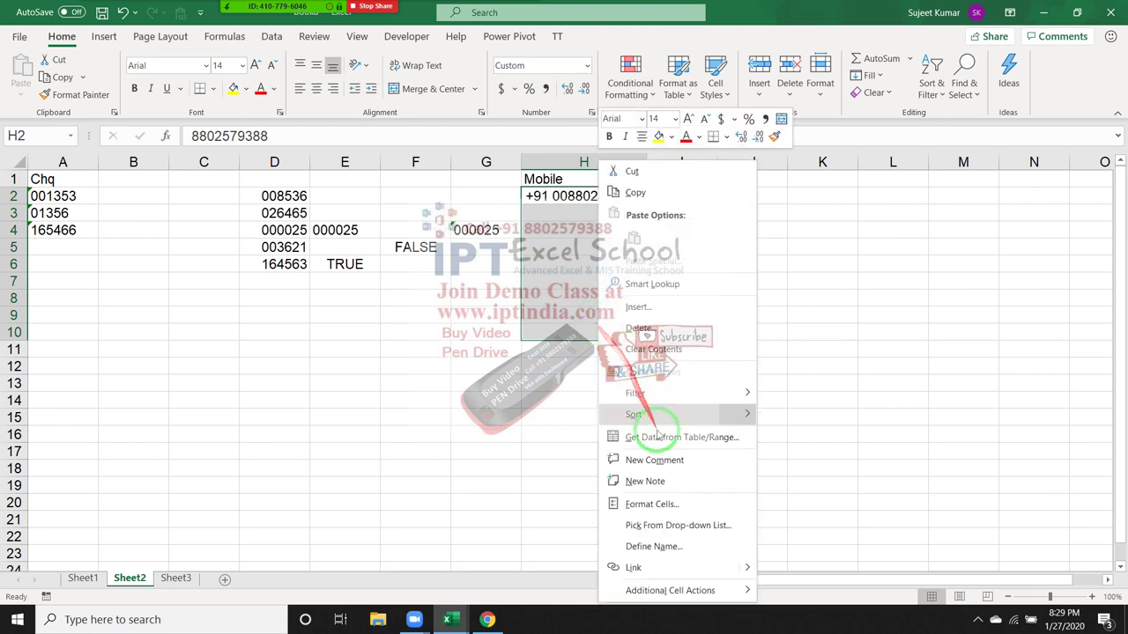
left_click(665, 511)
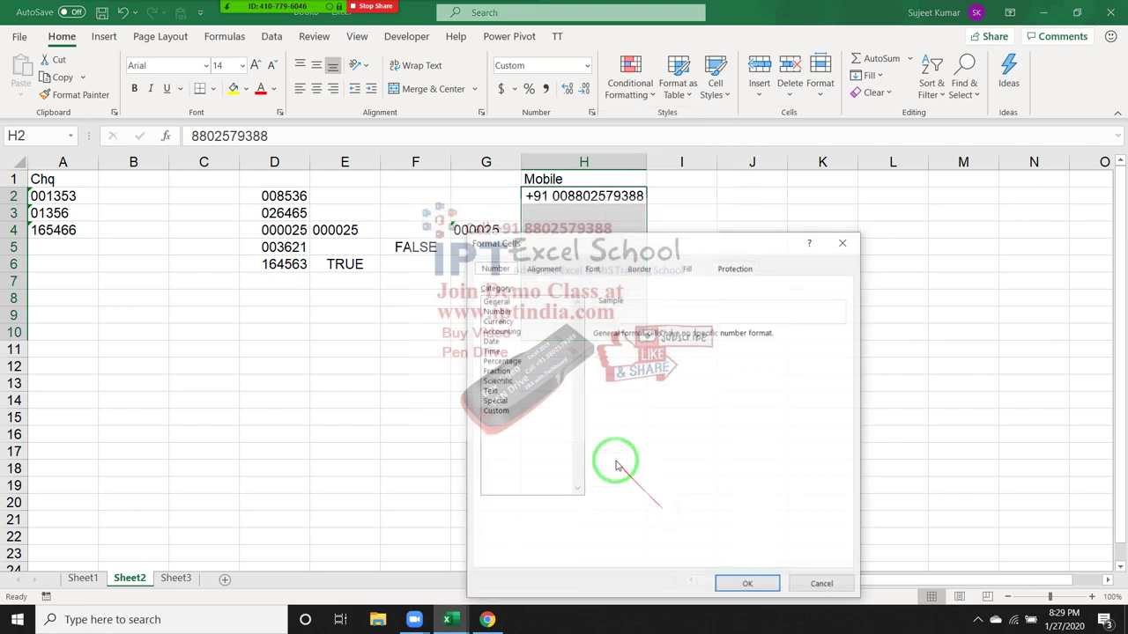
left_click(511, 411)
double_click(615, 348)
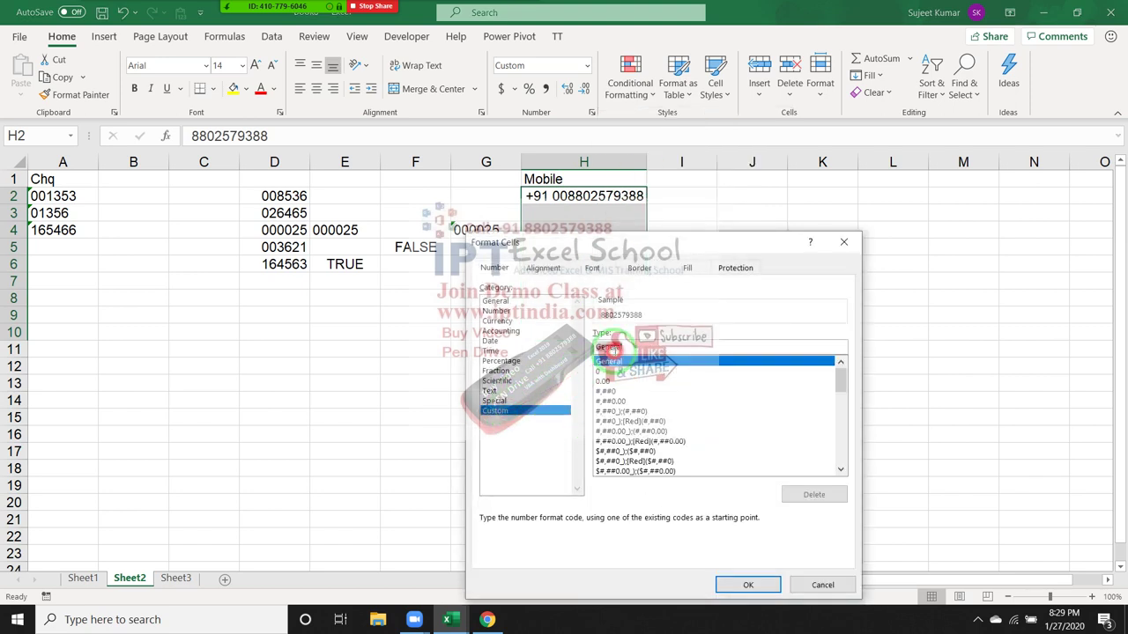
type("+91")
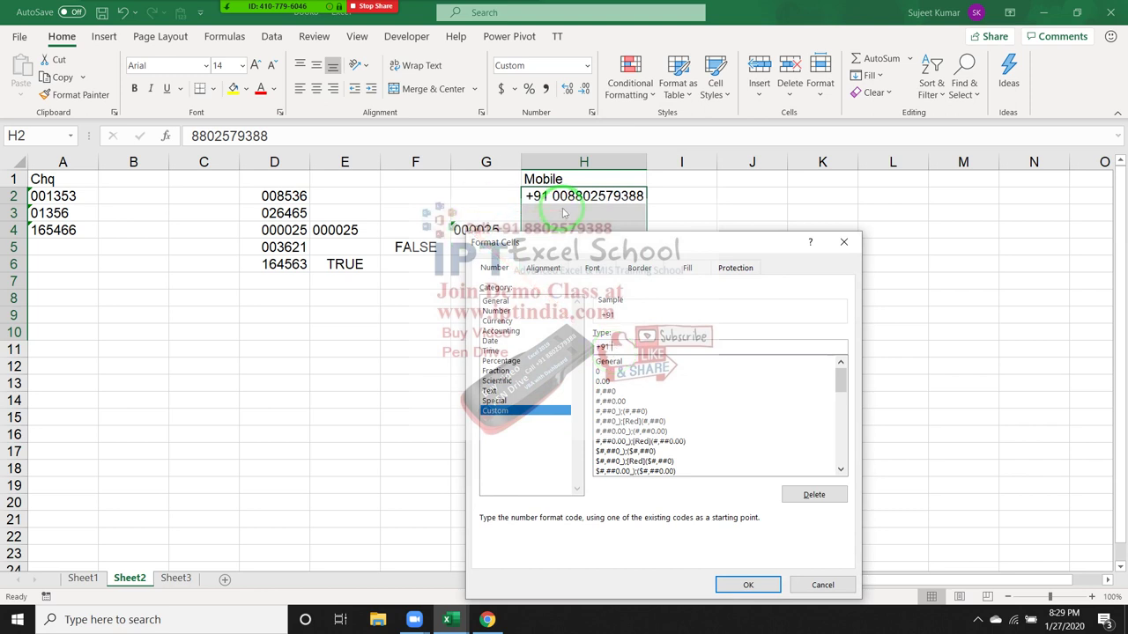
type(" 0000")
type("000")
type("000")
left_click(763, 586)
Enter the test value 88 in H3.
left_click(580, 212)
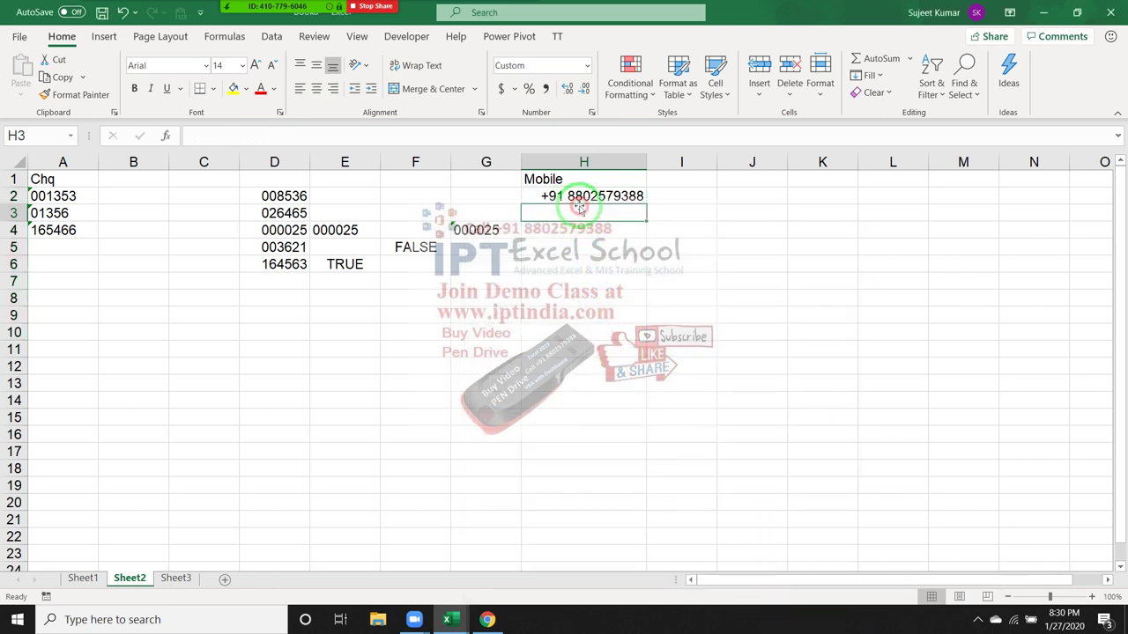
type("88")
key("Return")
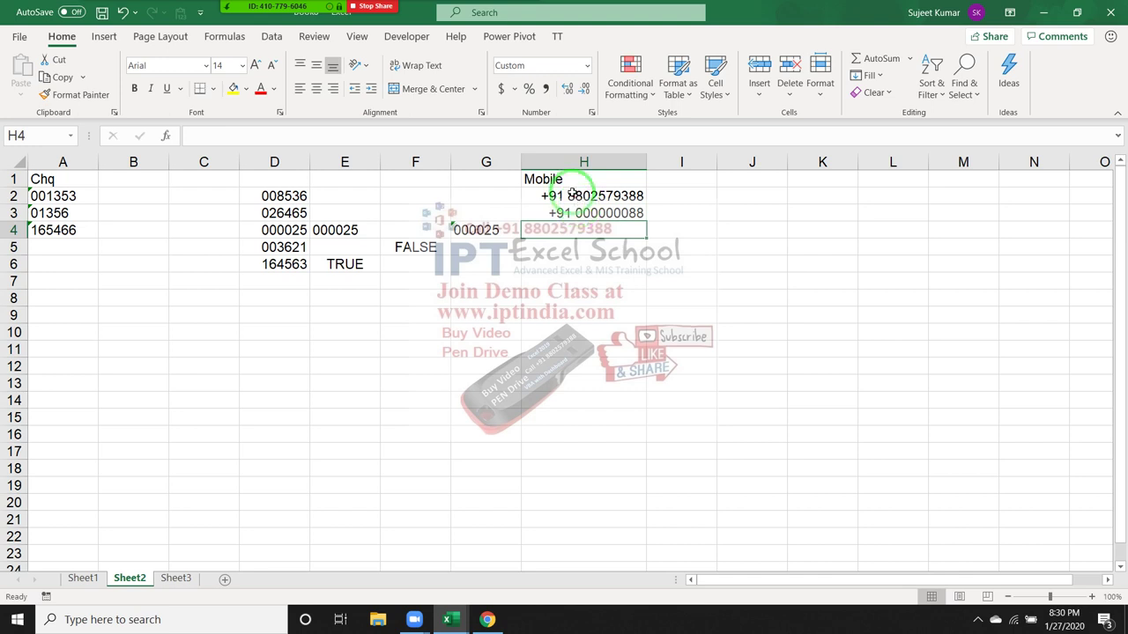
Change the Mobile cells' custom format to +91 followed by ########## instead of zeros.
left_click_drag(574, 198, 570, 274)
right_click(570, 274)
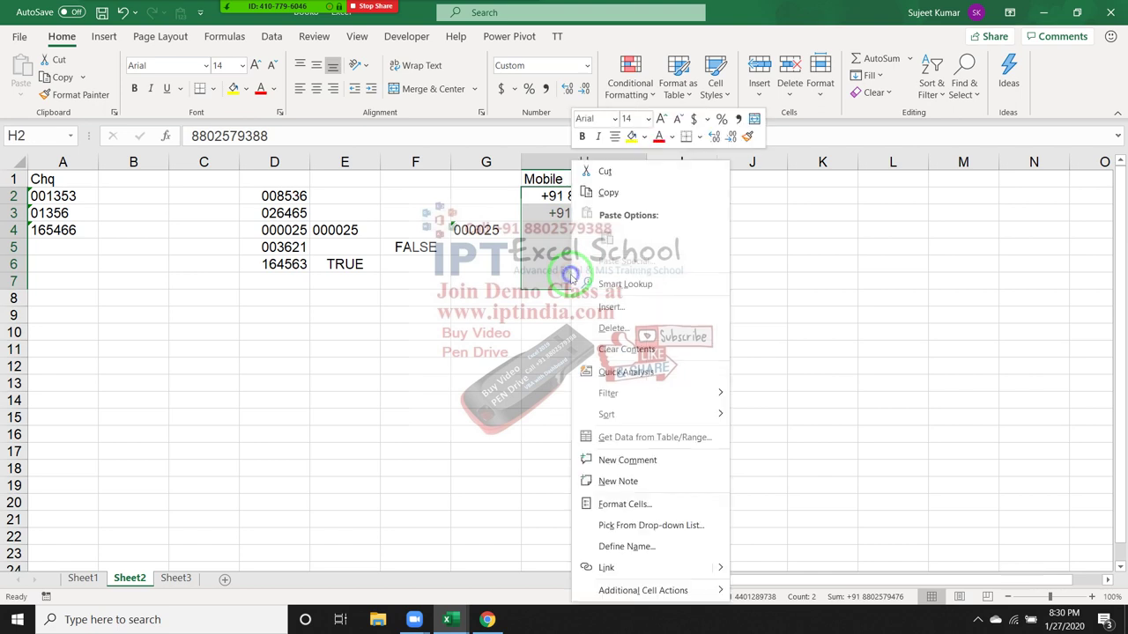
left_click(633, 506)
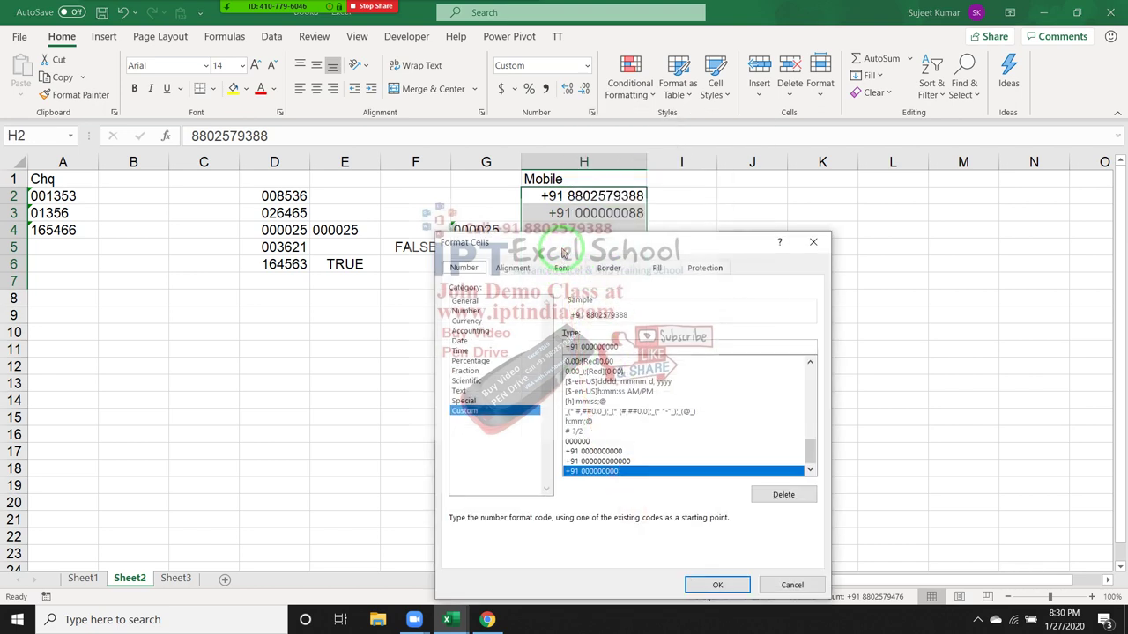
left_click(586, 346)
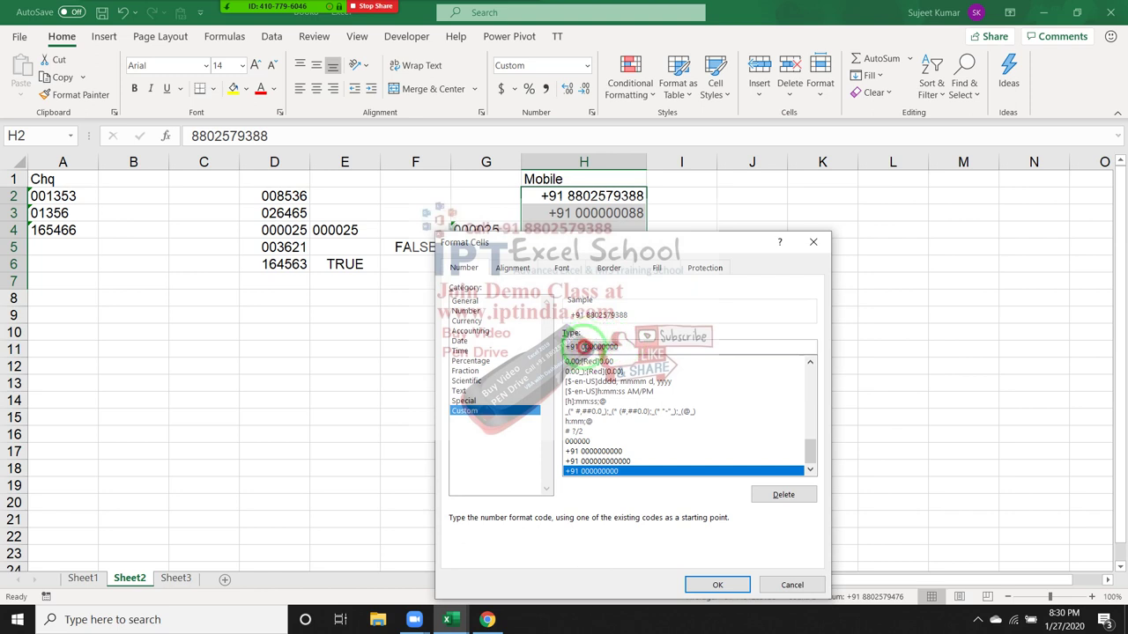
left_click(580, 346)
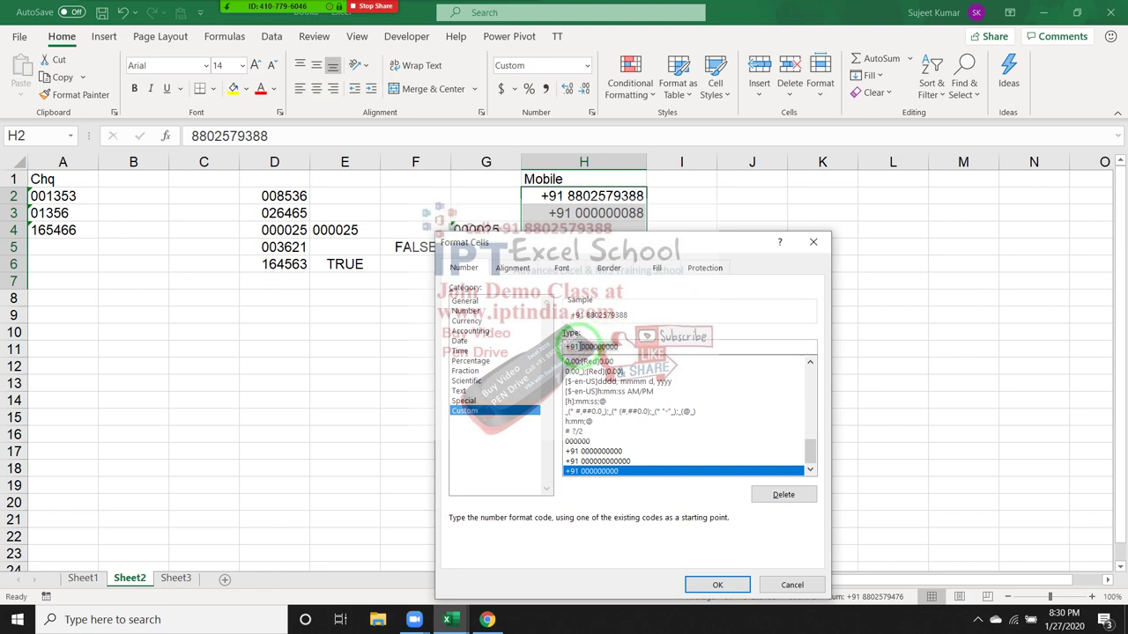
type("##")
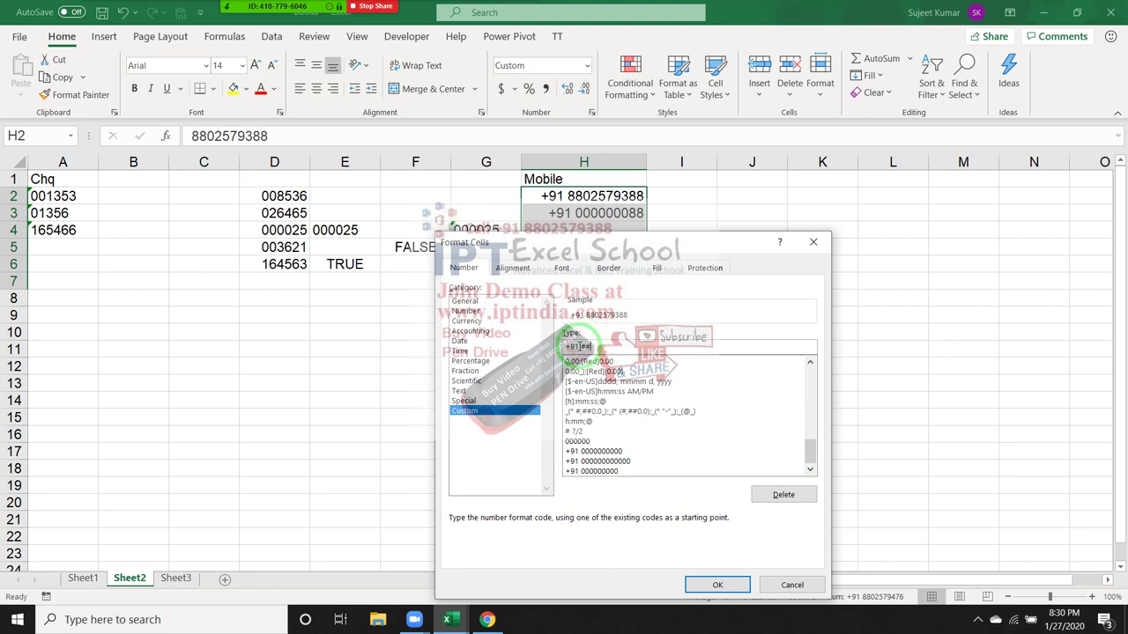
type("######")
type("##")
key("Return")
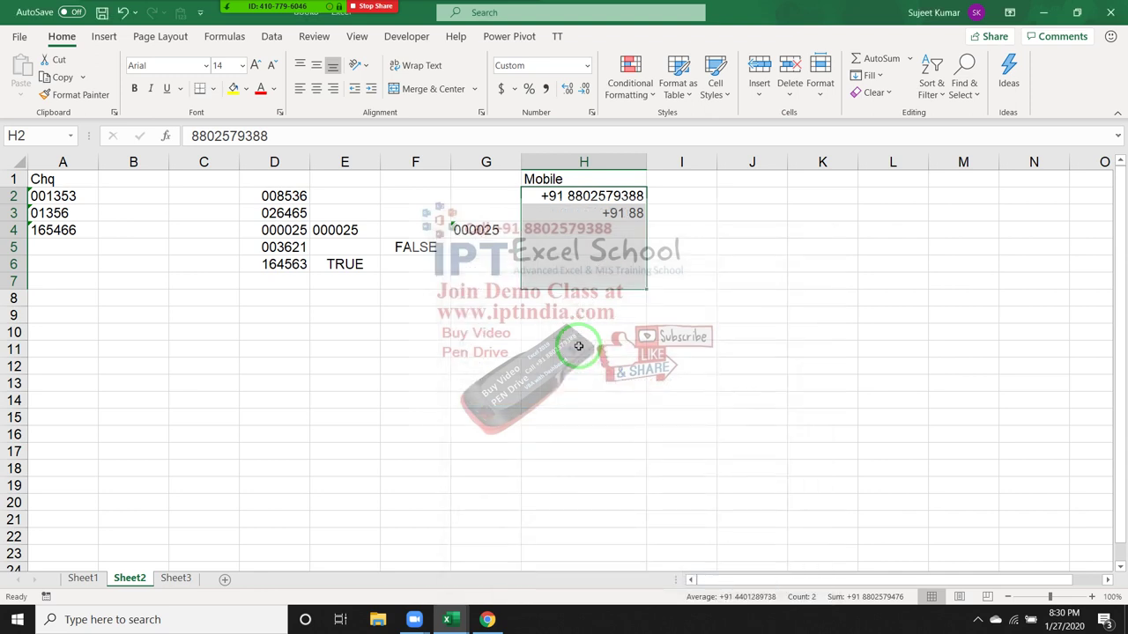
Add an 'A/c' header in I1, next to the Mobile column.
key("Up")
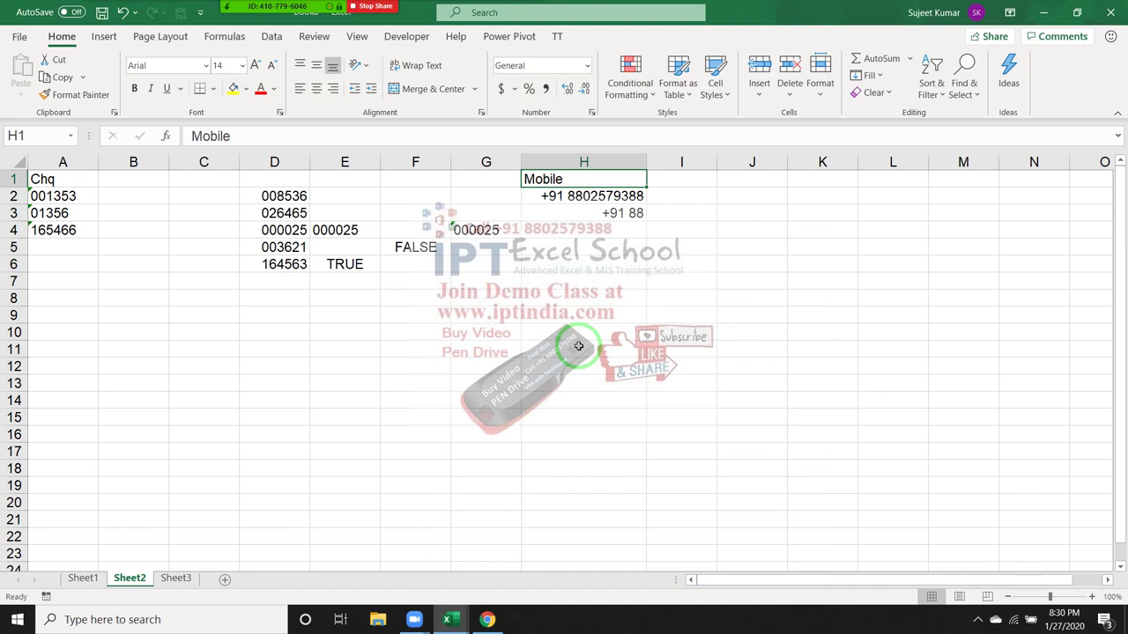
key("Right")
key("Right")
key("Right")
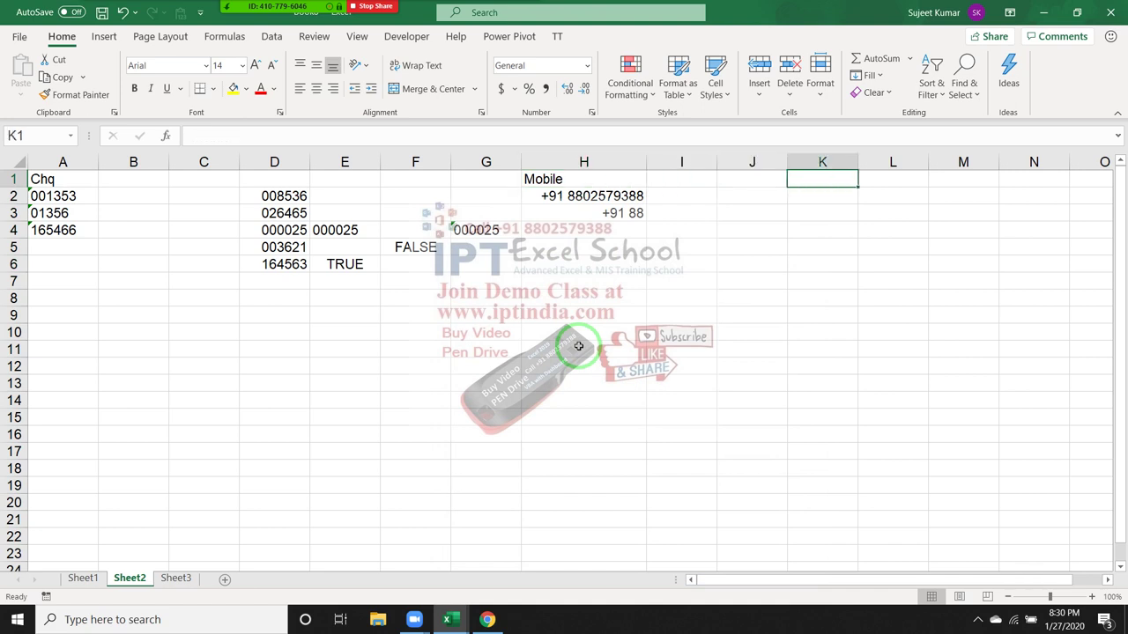
key("Left")
key("Left")
key("Left")
key("Down")
key("Down")
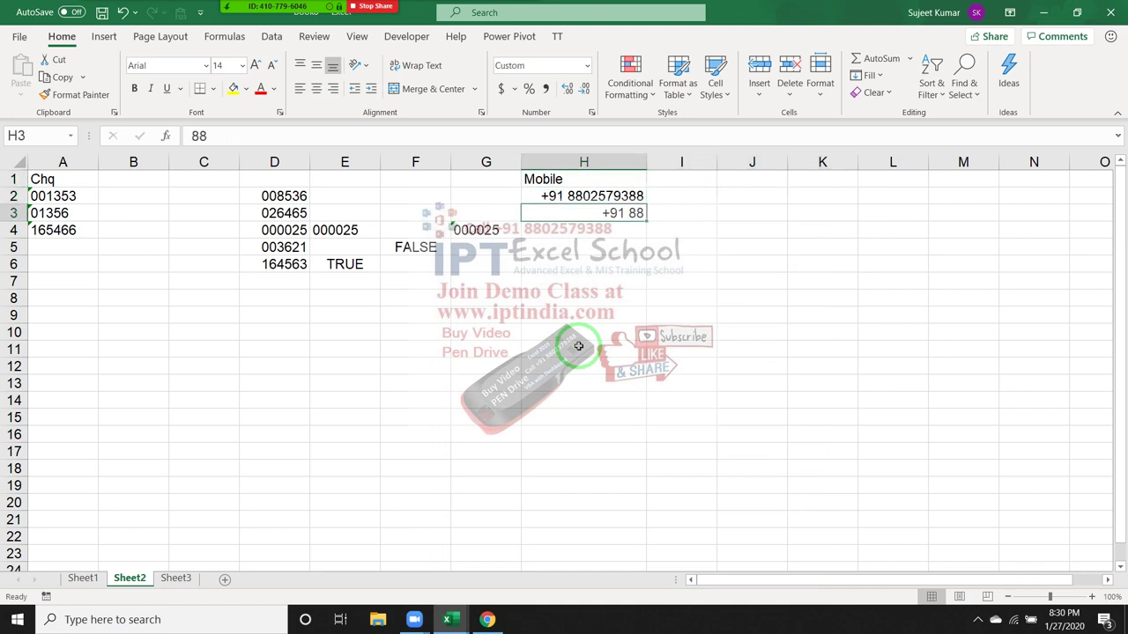
key("Up")
key("Up")
key("Right")
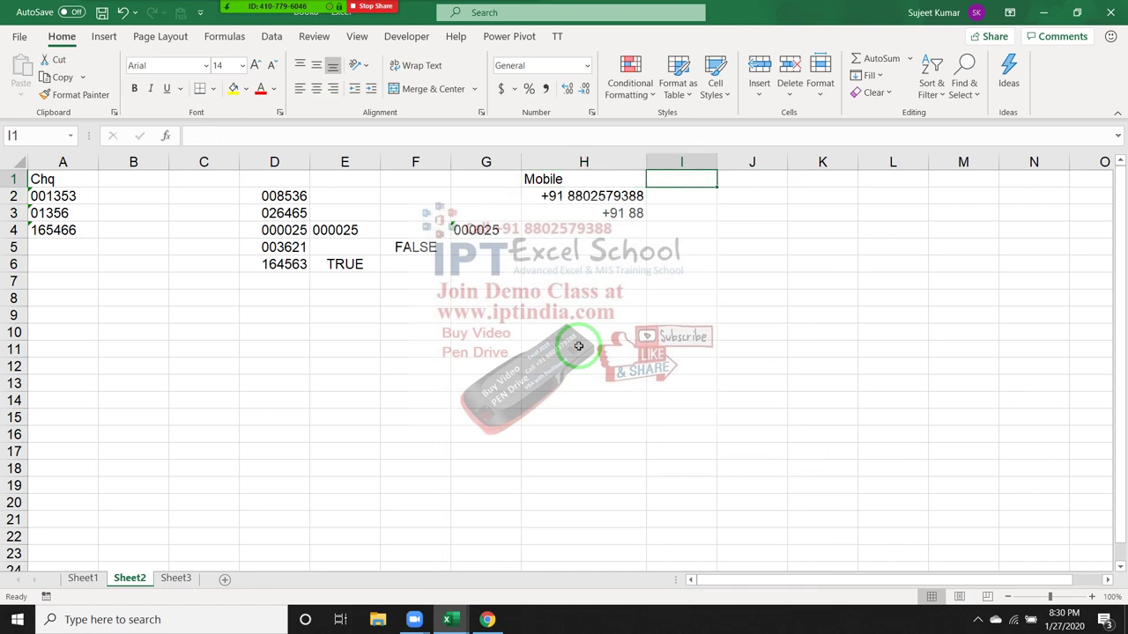
type("A/c")
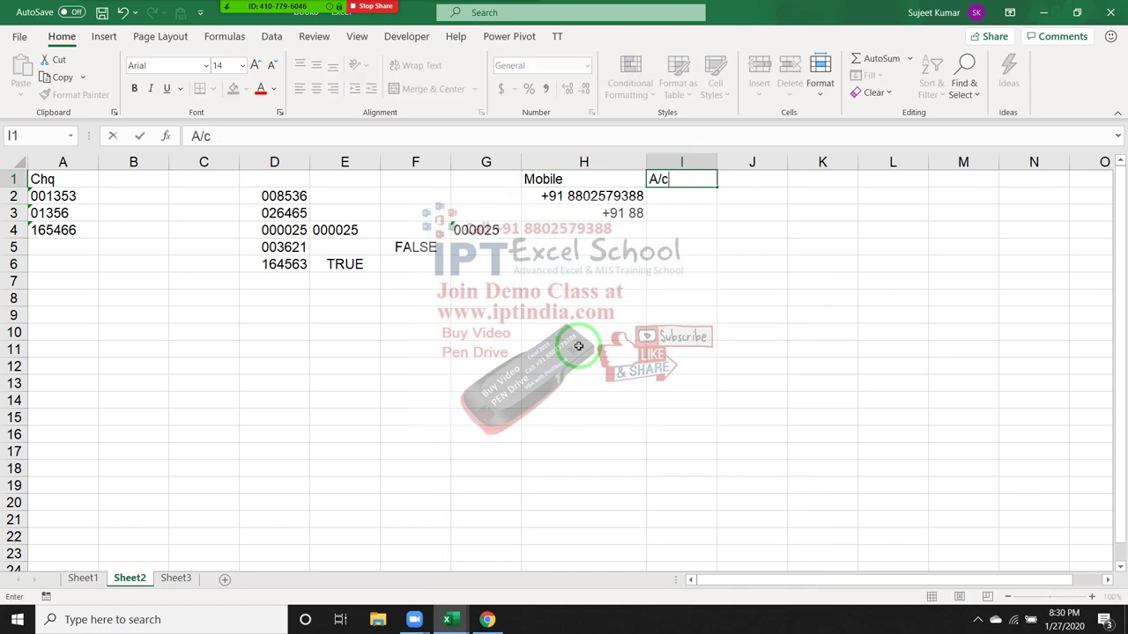
key("Return")
type("1234")
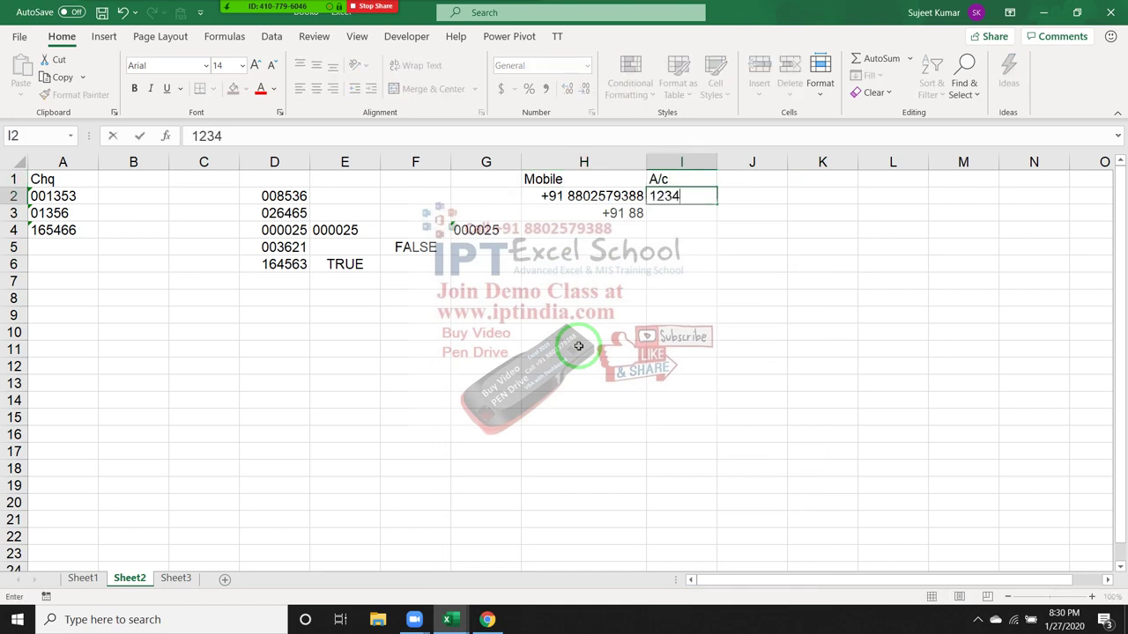
type("567891")
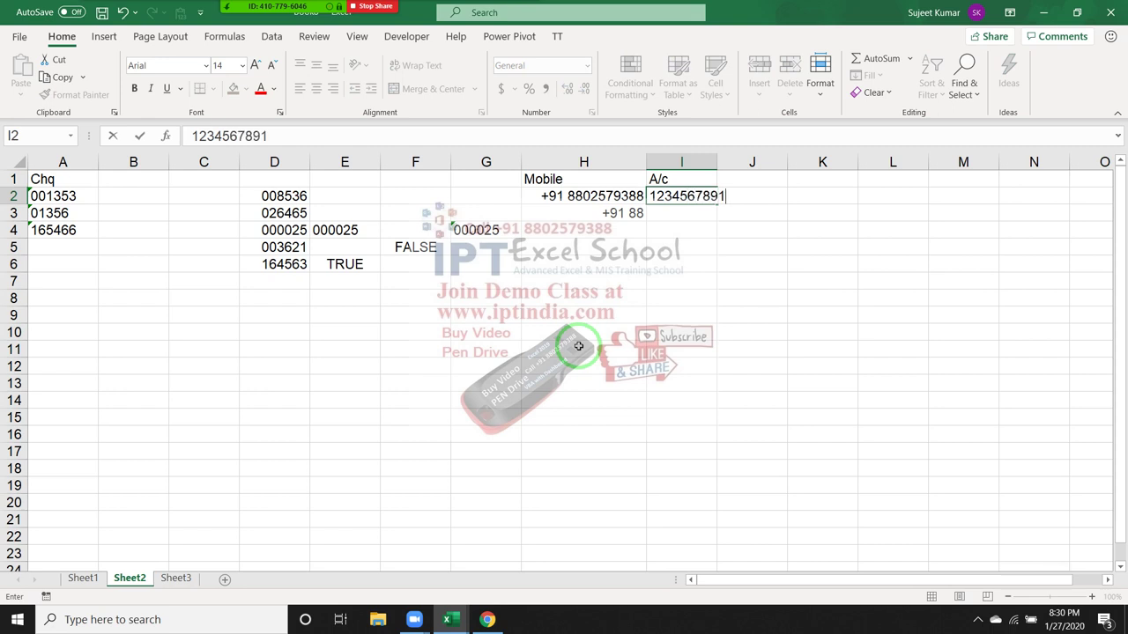
type("0")
key("Return")
key("Up")
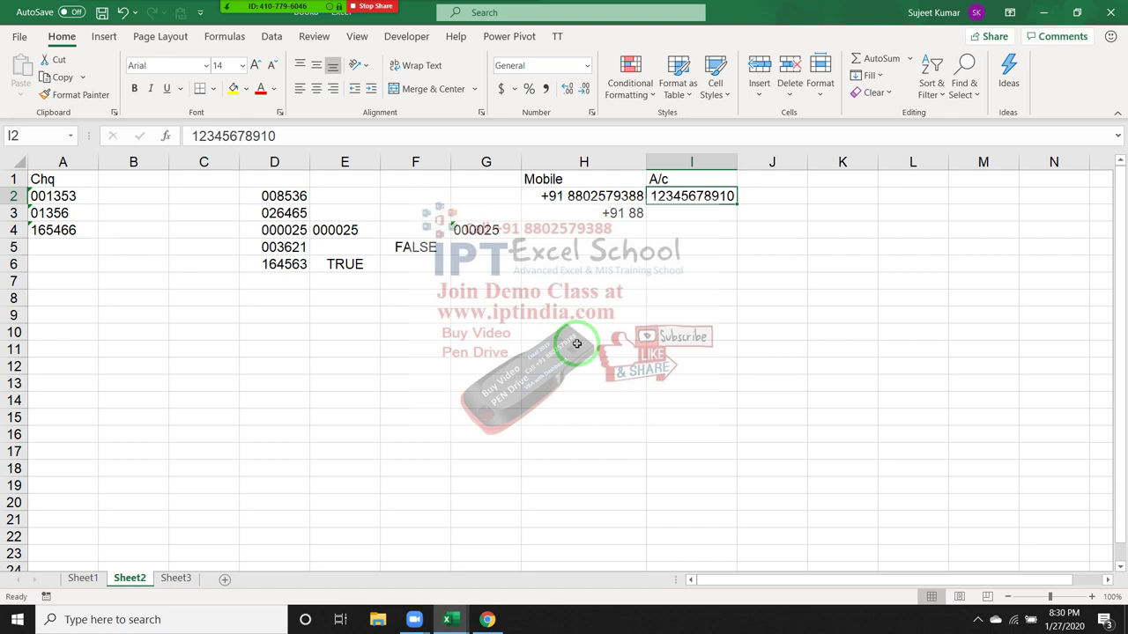
left_click(326, 134)
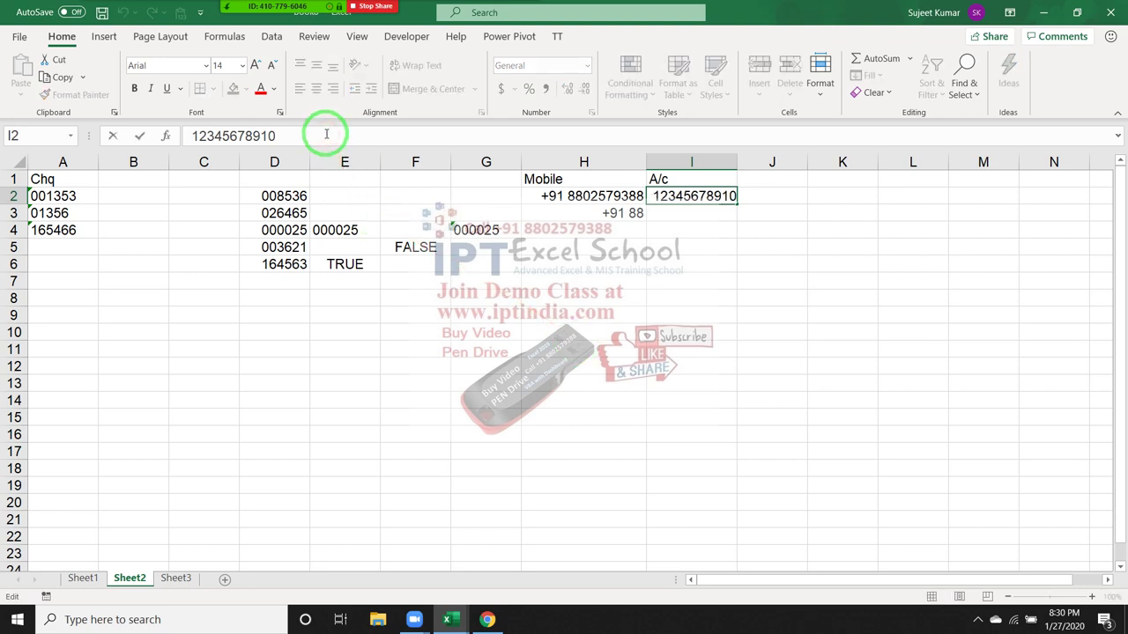
type("12")
key("Return")
key("Up")
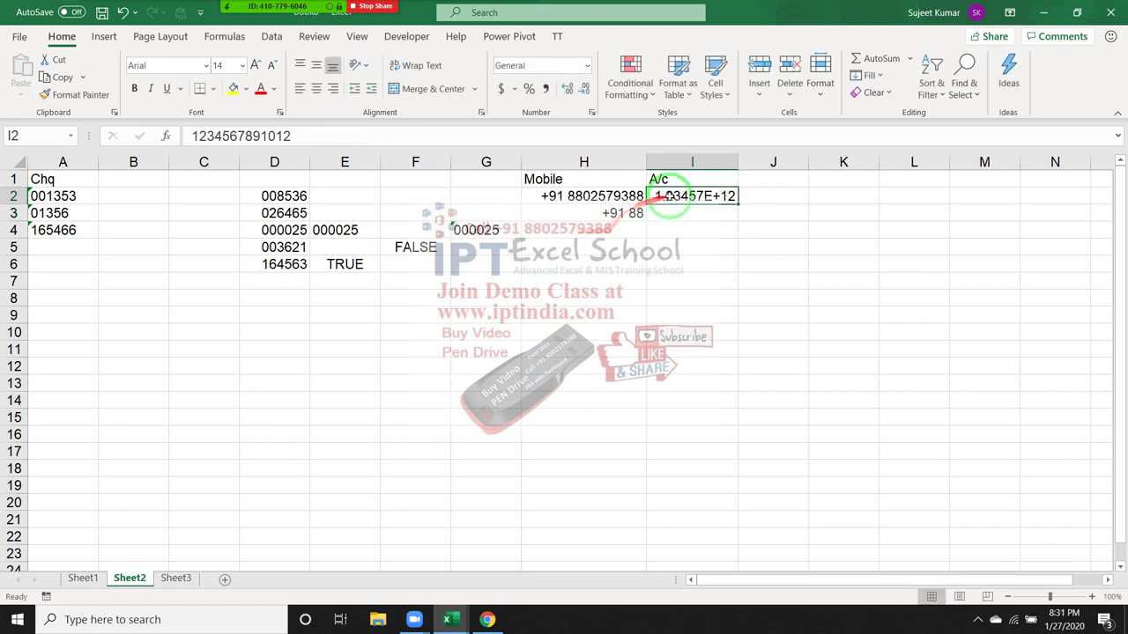
left_click_drag(678, 196, 670, 260)
Apply the custom number format # to the selected A/c cells.
right_click(666, 255)
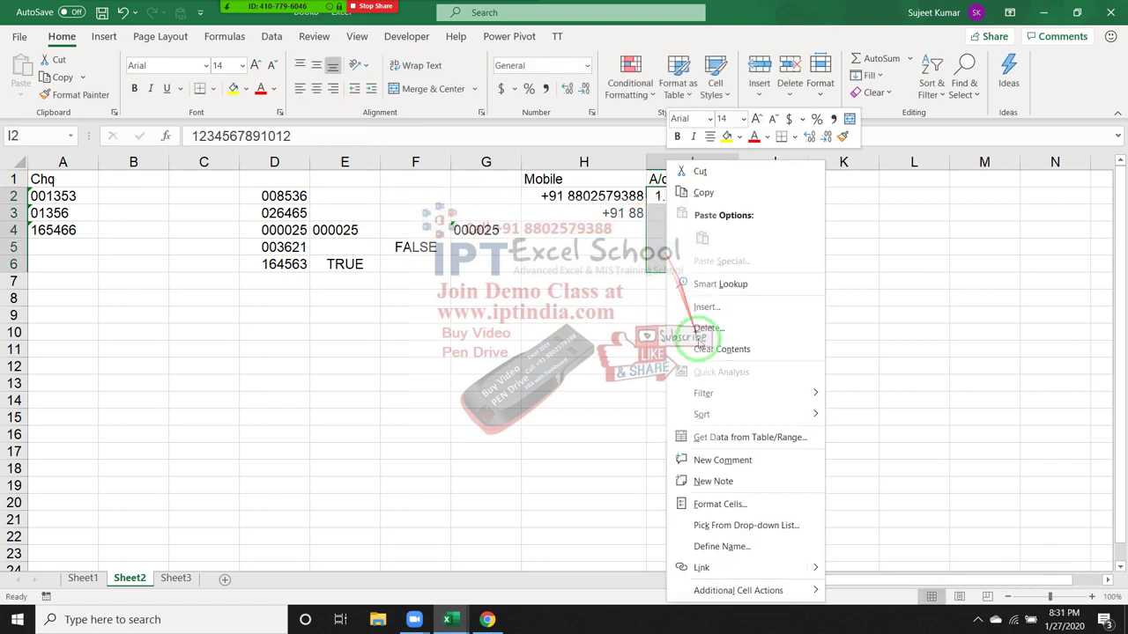
left_click(719, 504)
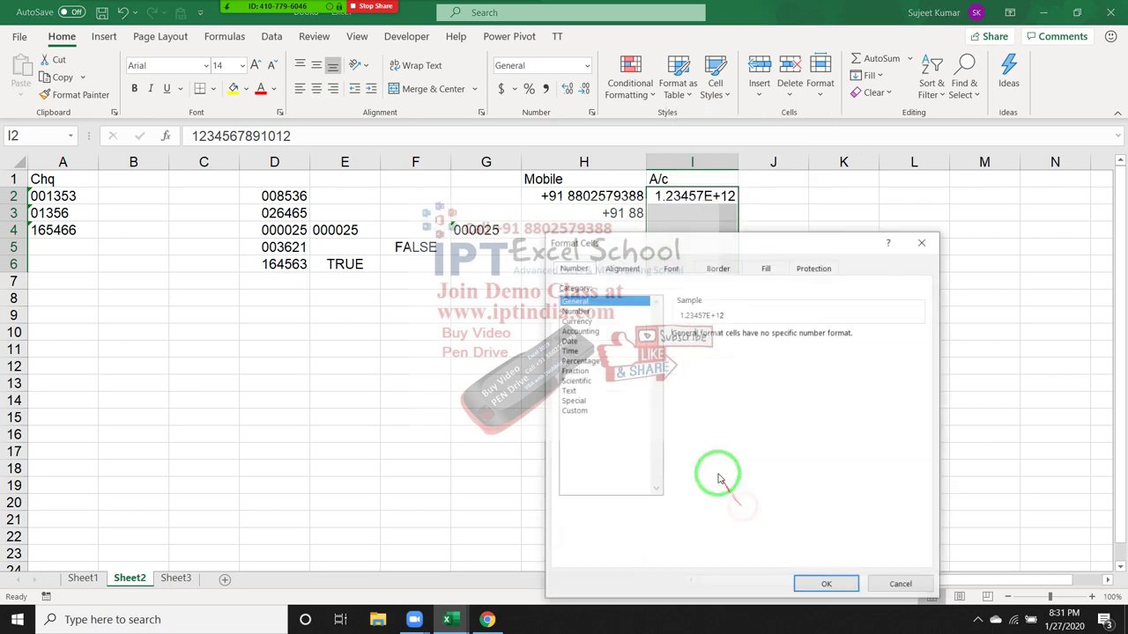
left_click(574, 411)
left_click(716, 346)
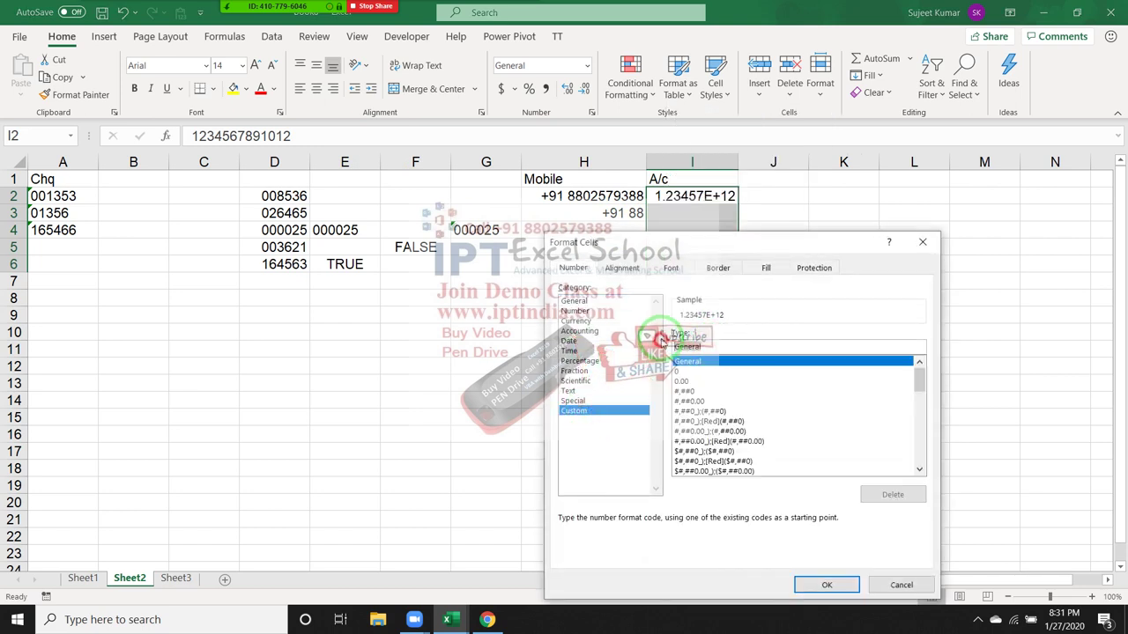
type("#")
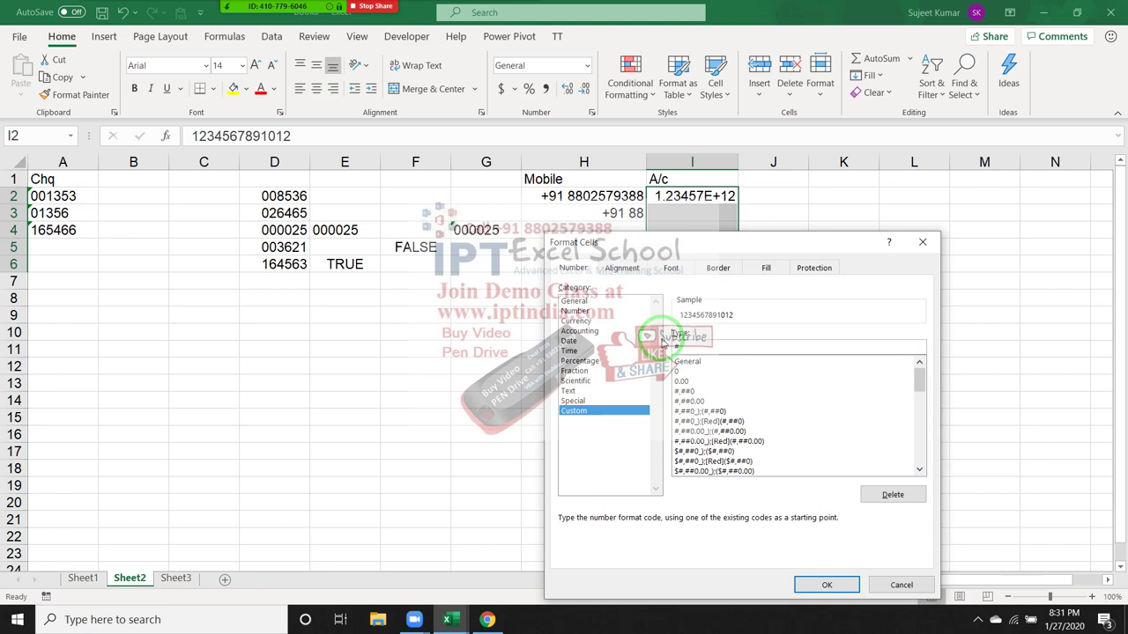
key("Return")
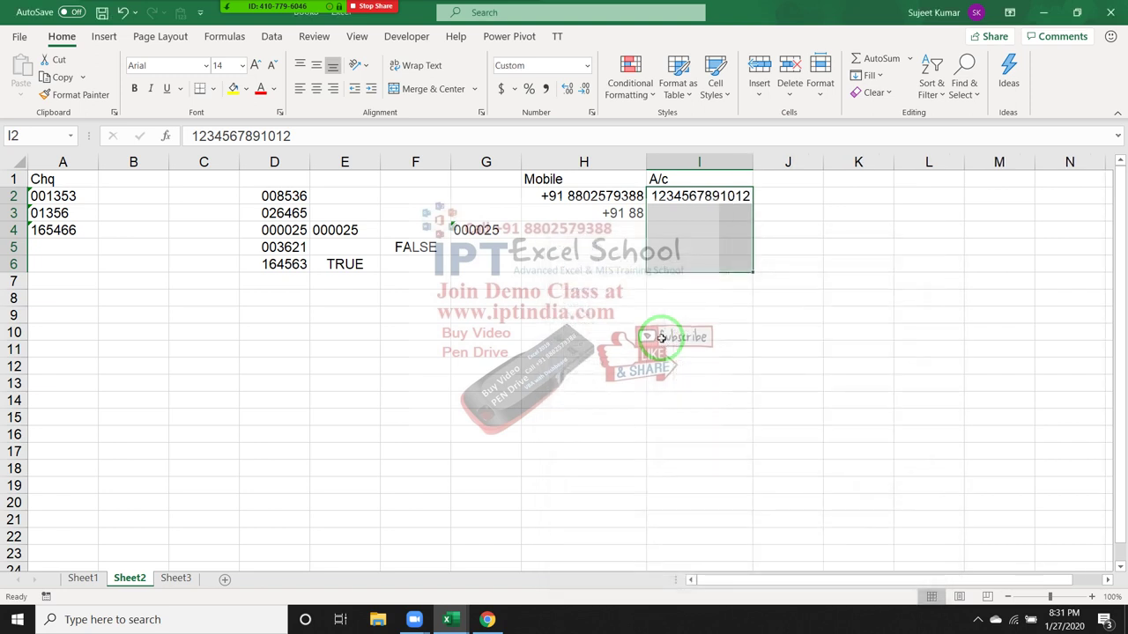
Append 85 and then 0 to the I2 account number, extending it to 16 digits.
left_click(310, 138)
type("85")
key("Return")
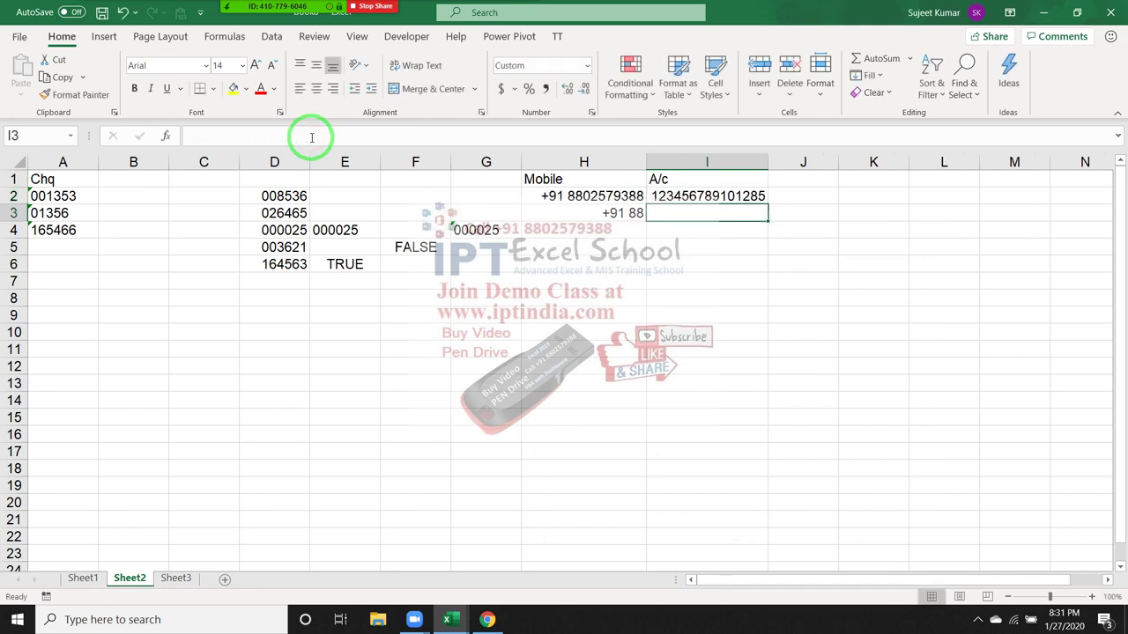
left_click(740, 195)
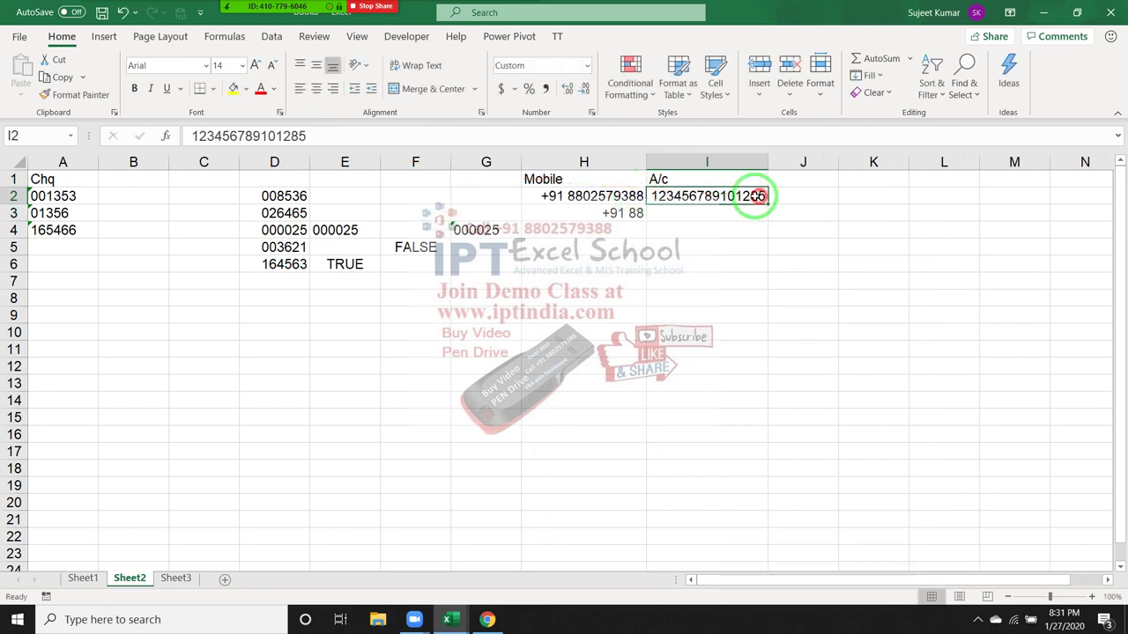
left_click(529, 138)
type("0")
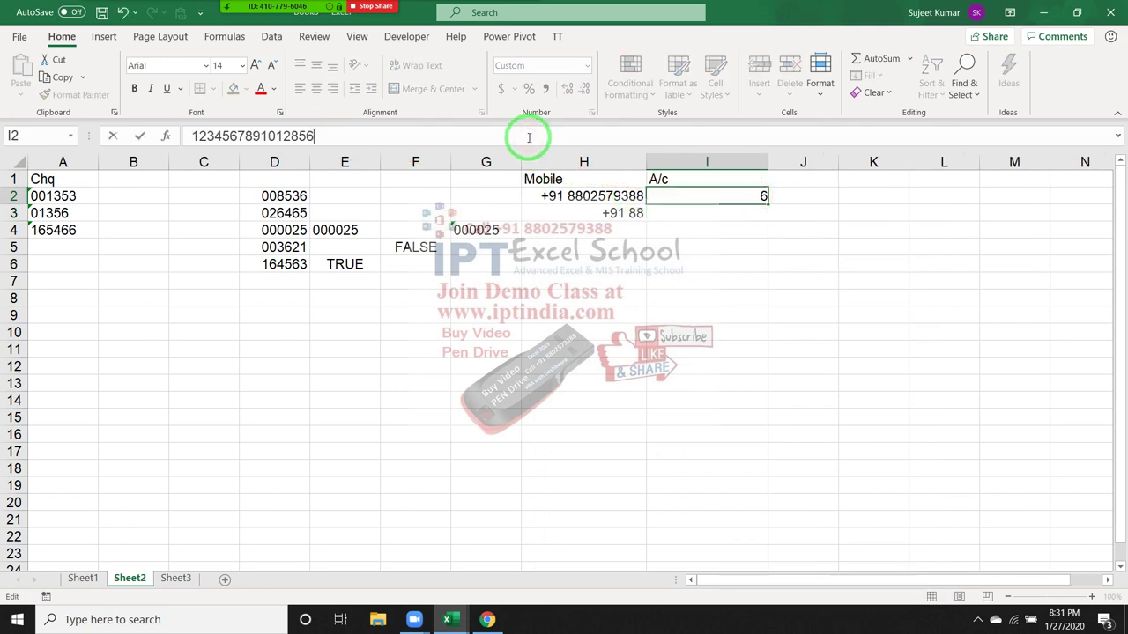
key("Return")
key("Up")
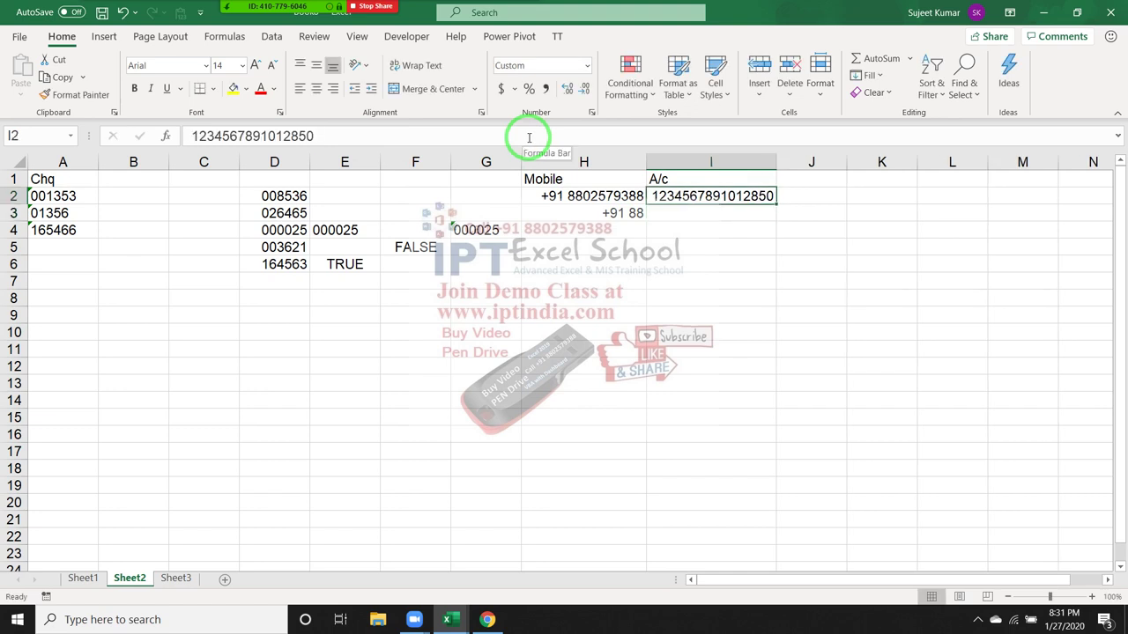
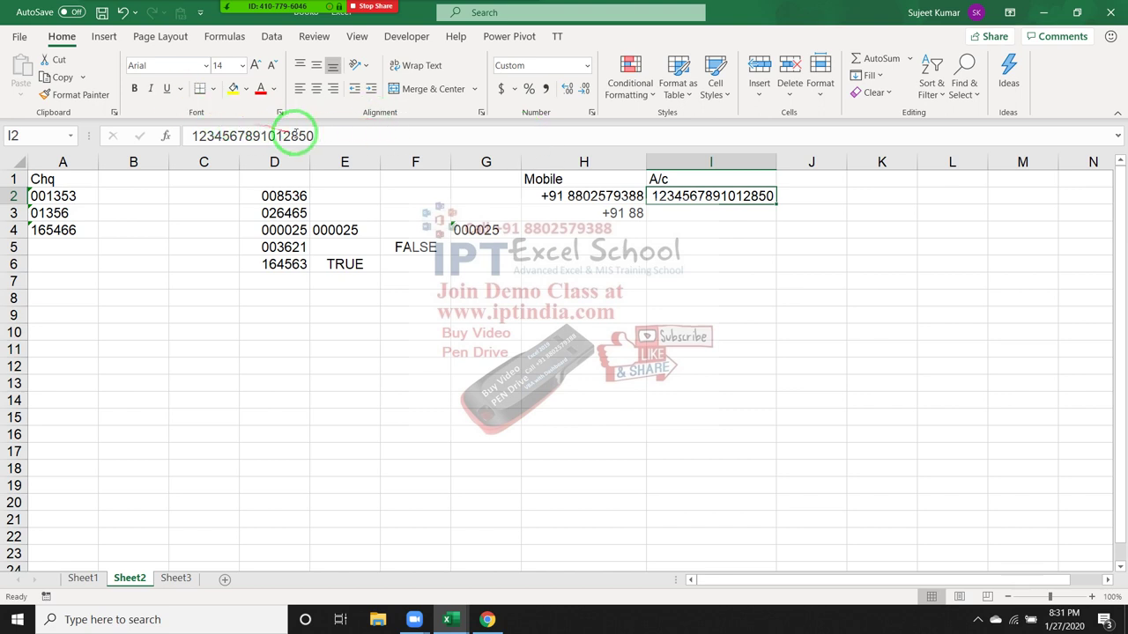
Remove the extra trailing digit from the account number in I2.
left_click(326, 136)
key("BackSpace")
key("Return")
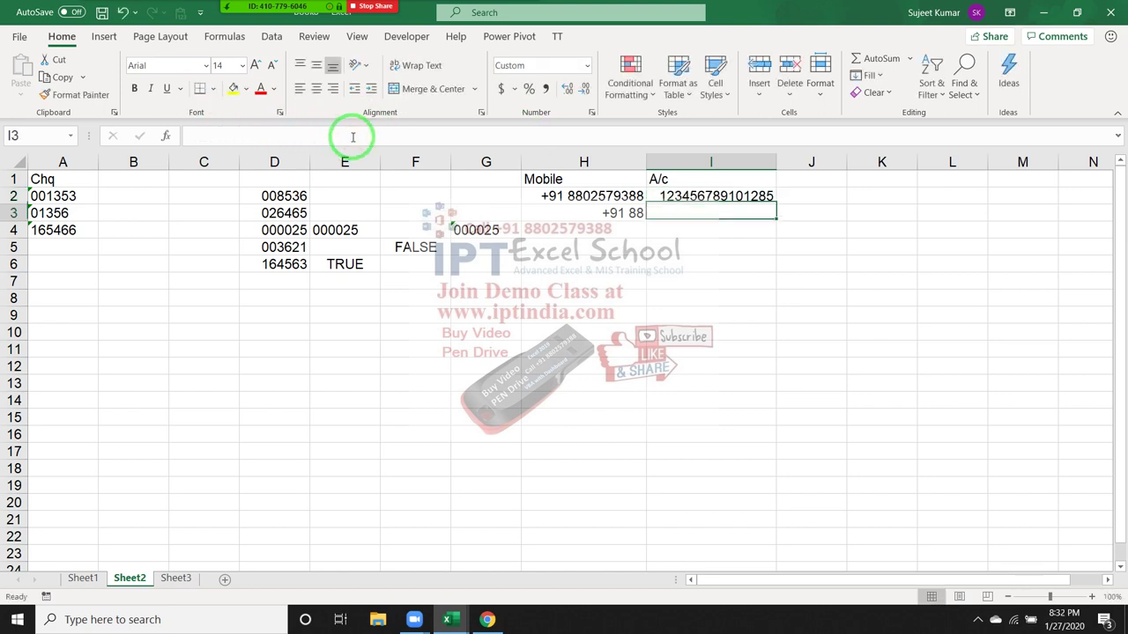
Enter a long account number in I3 as text, prefixed with an apostrophe.
key("Up")
key("Down")
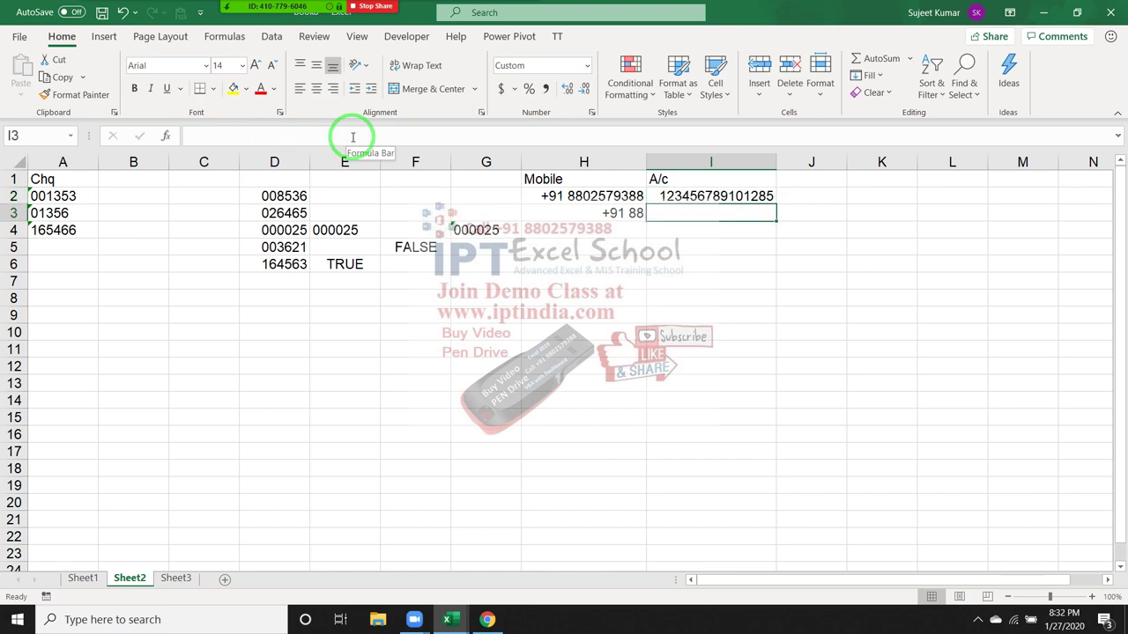
type("'165451036")
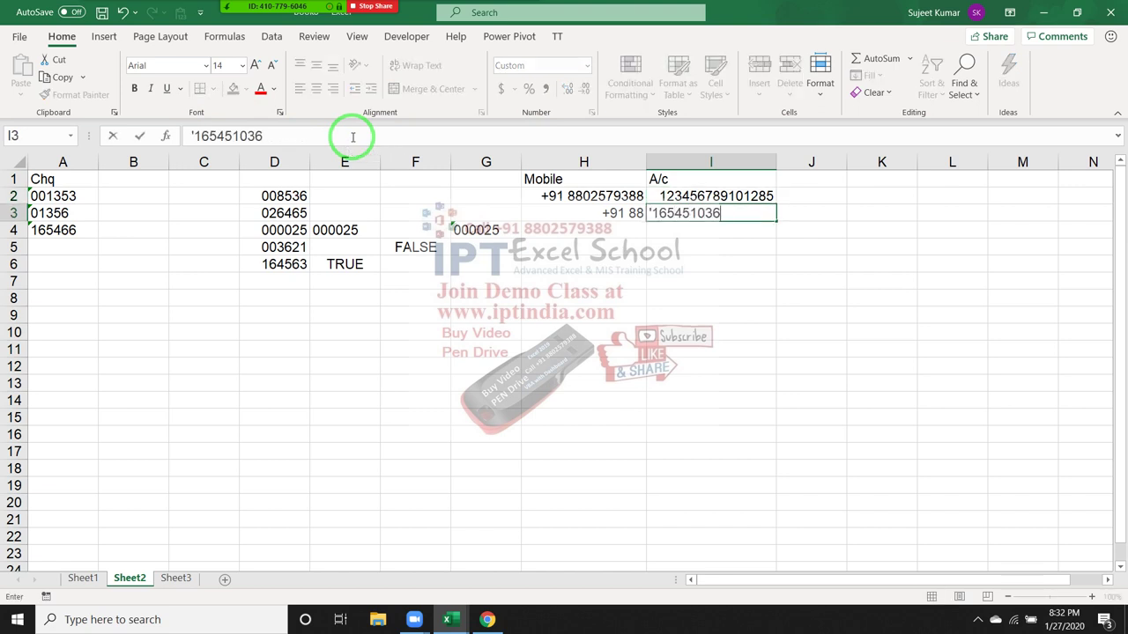
type("47683.51671056547865146876513")
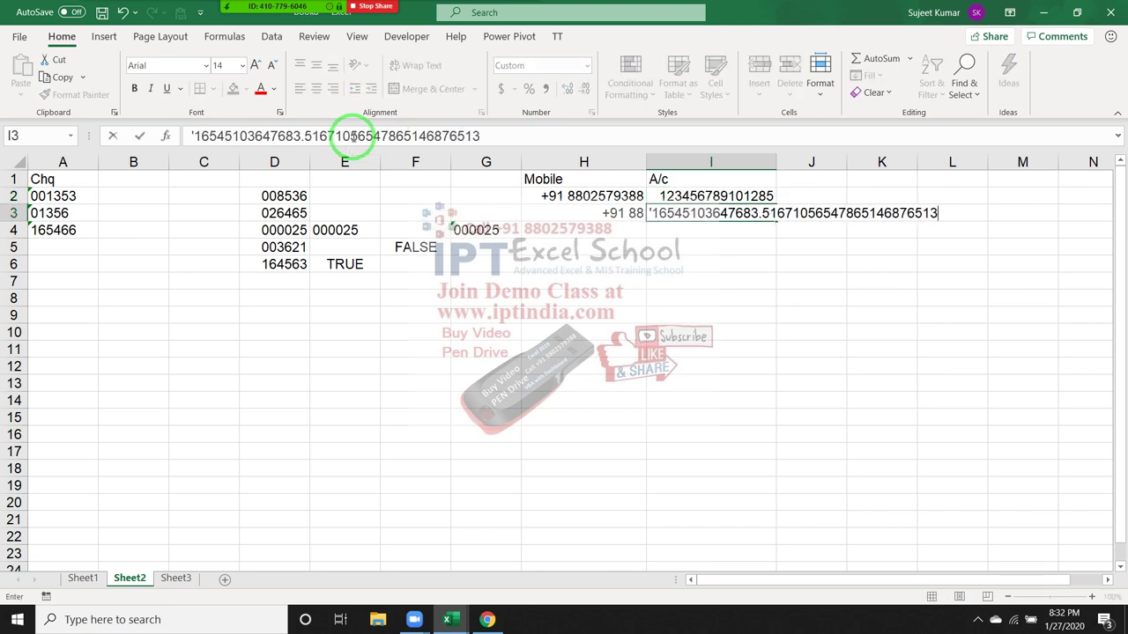
type("5466")
key("Return")
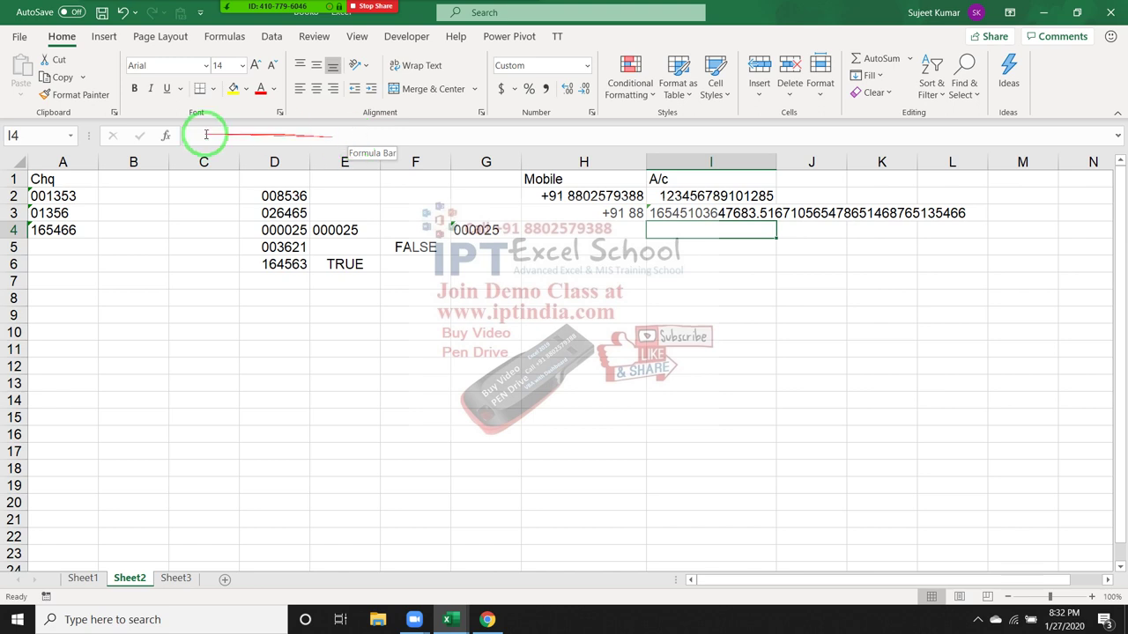
Enter 1242 in G11 and 'MRP 1500' in F11.
left_click(463, 352)
type("12")
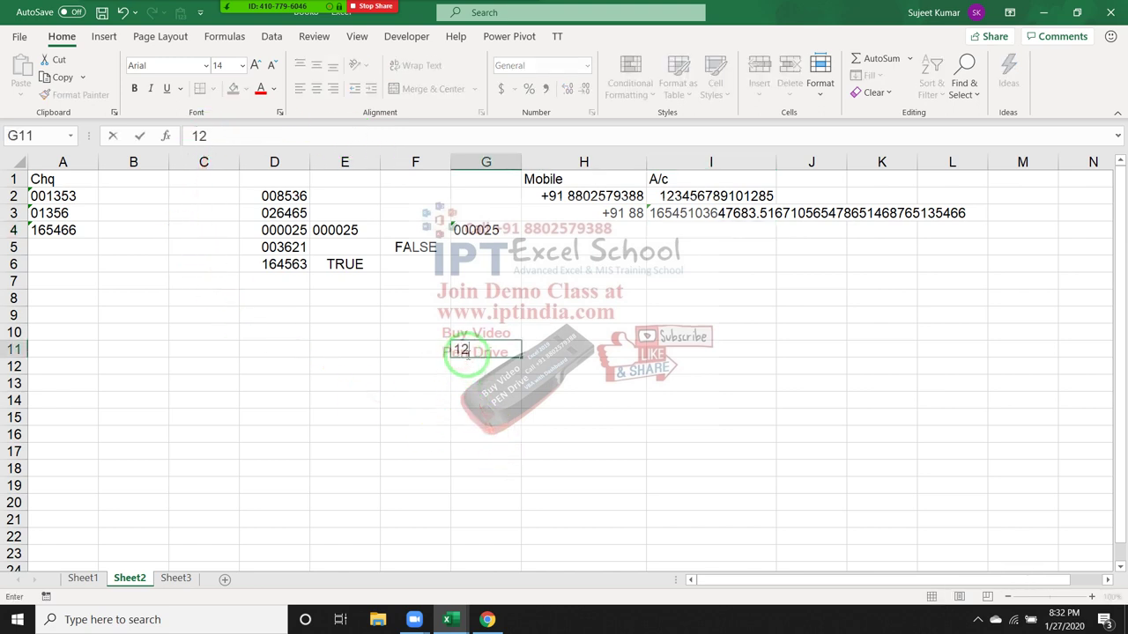
type("42")
key("Return")
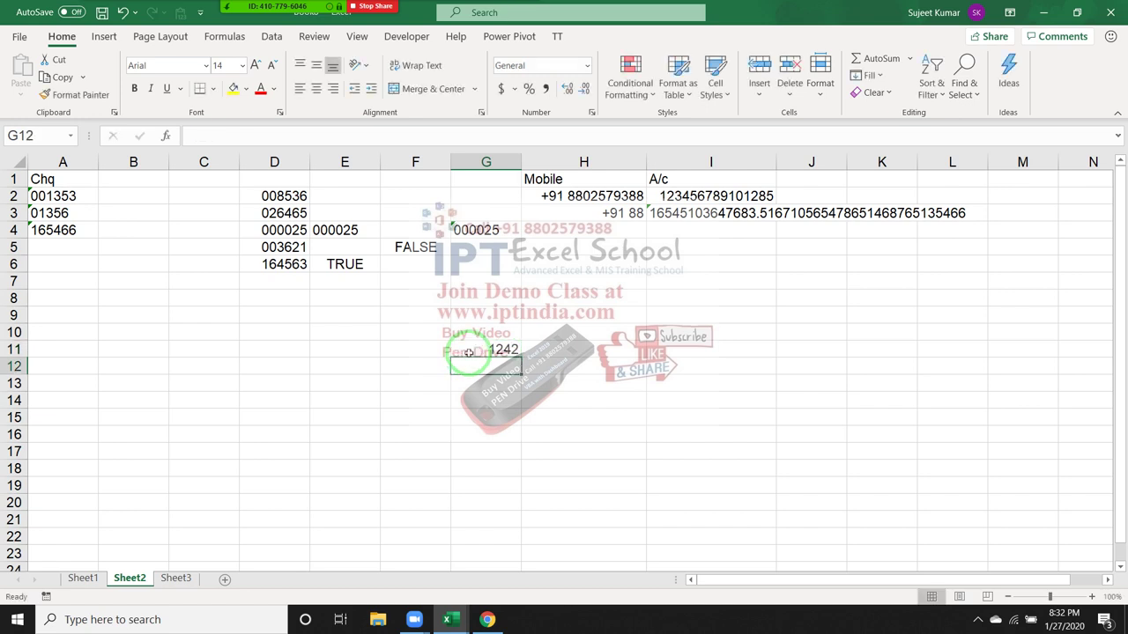
left_click(436, 348)
type("M")
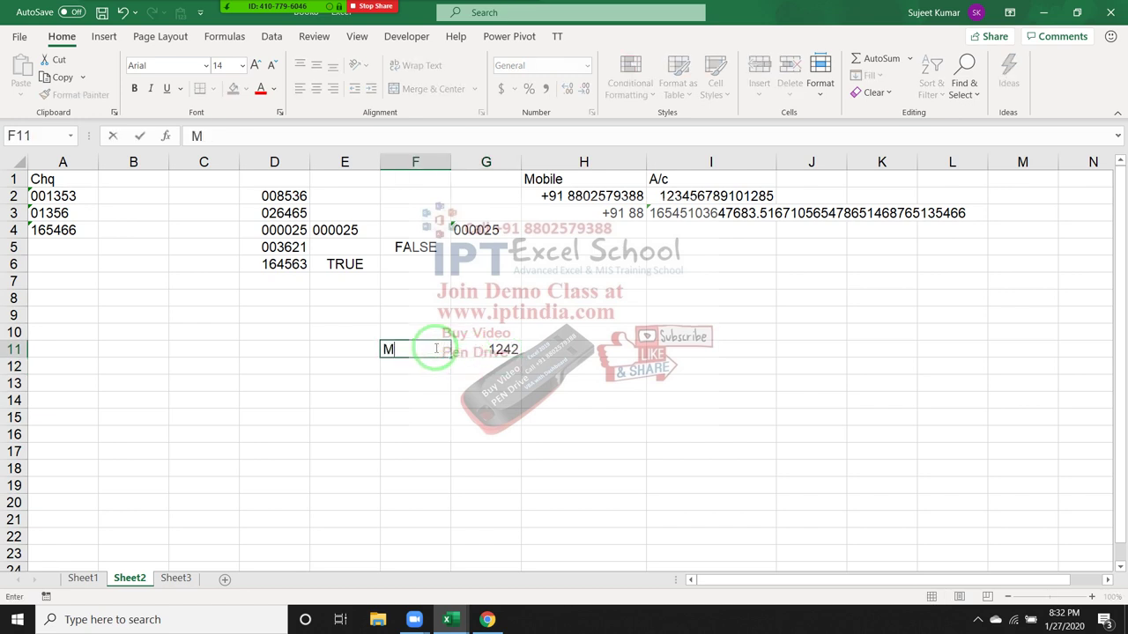
type("RP 1500")
key("Return")
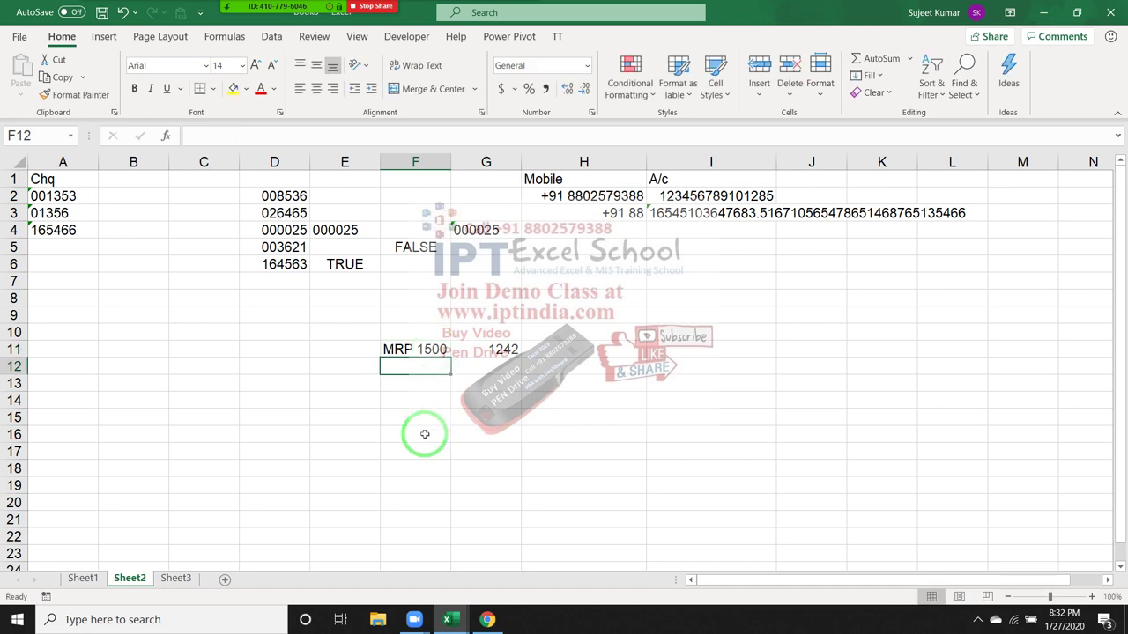
Add the formula =F11+2 in F12, which returns #VALUE!
type("=F11+2")
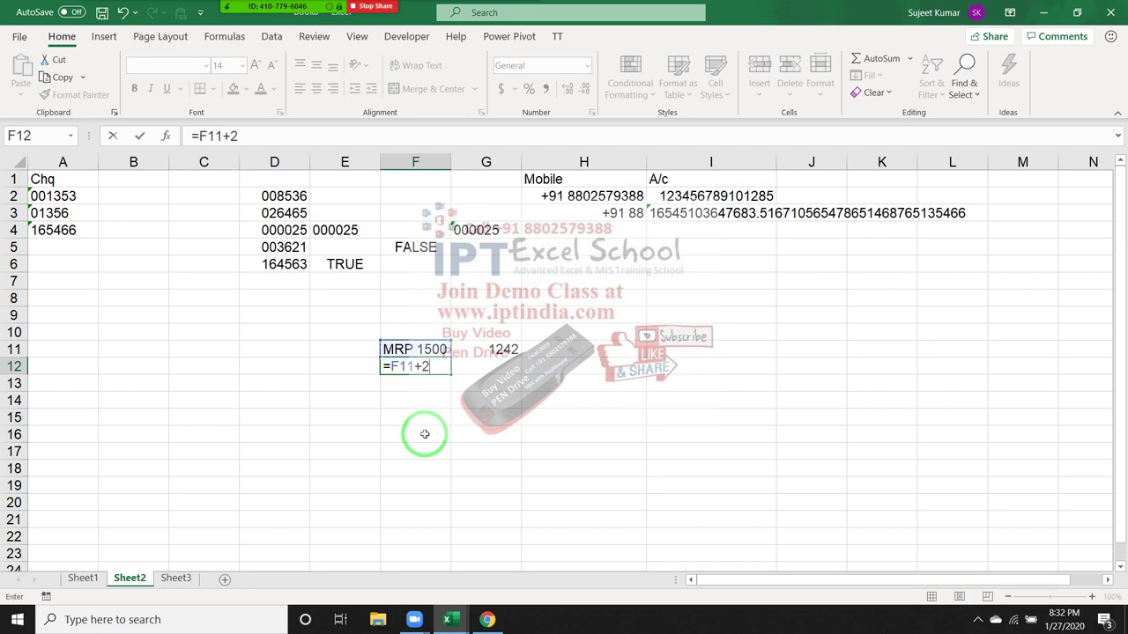
key("Return")
key("Up")
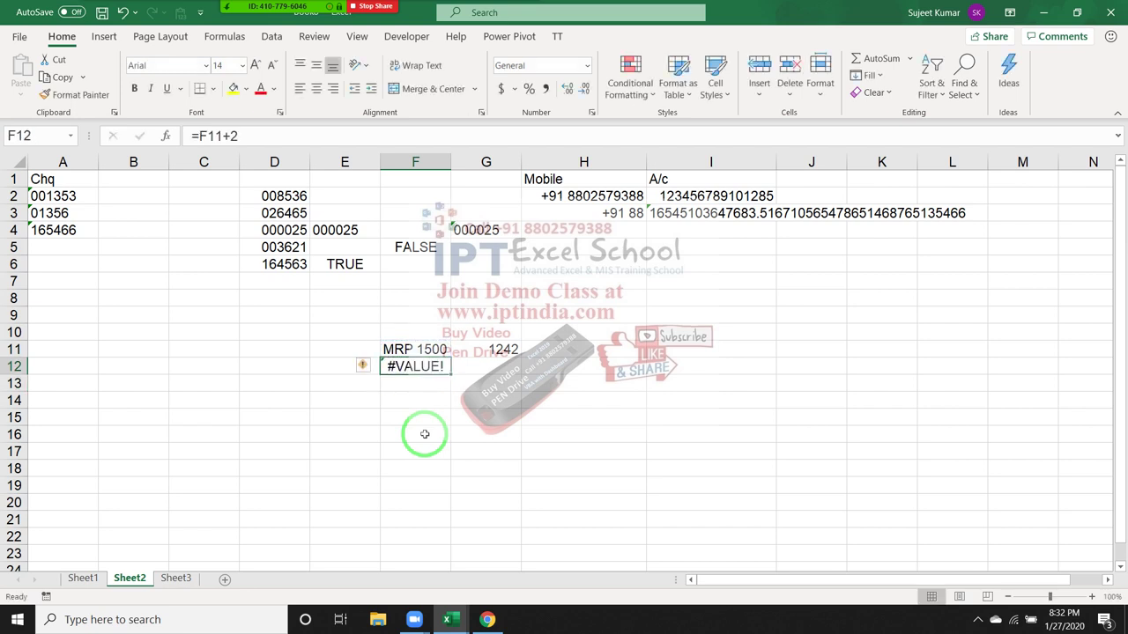
key("Up")
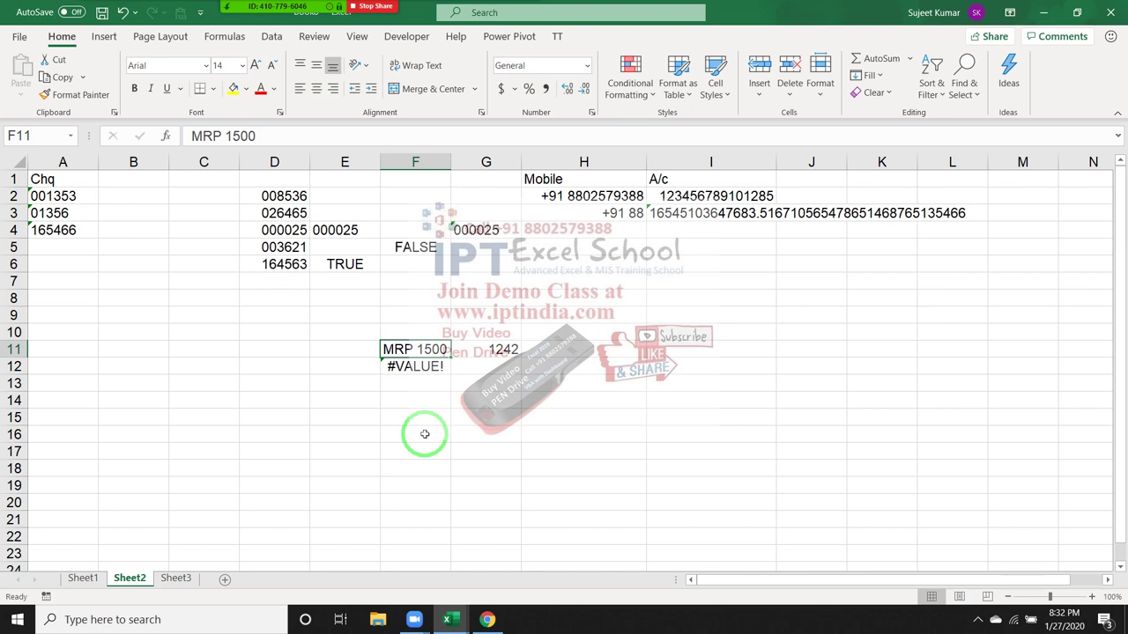
key("Right")
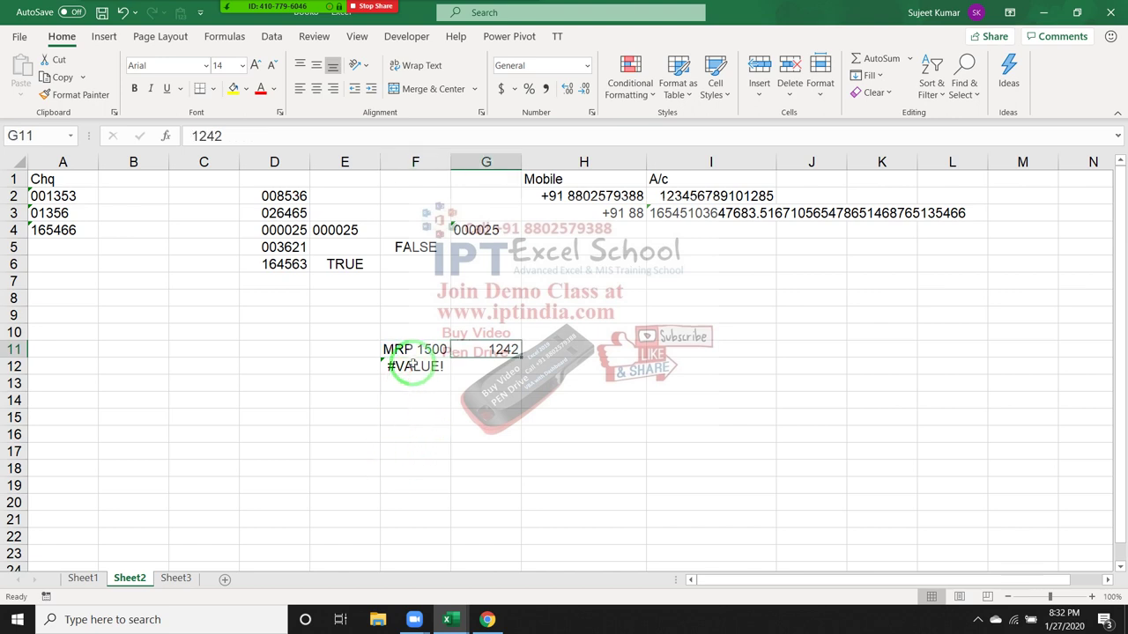
Give G11 the custom number format "MRP", showing only the label.
right_click(491, 349)
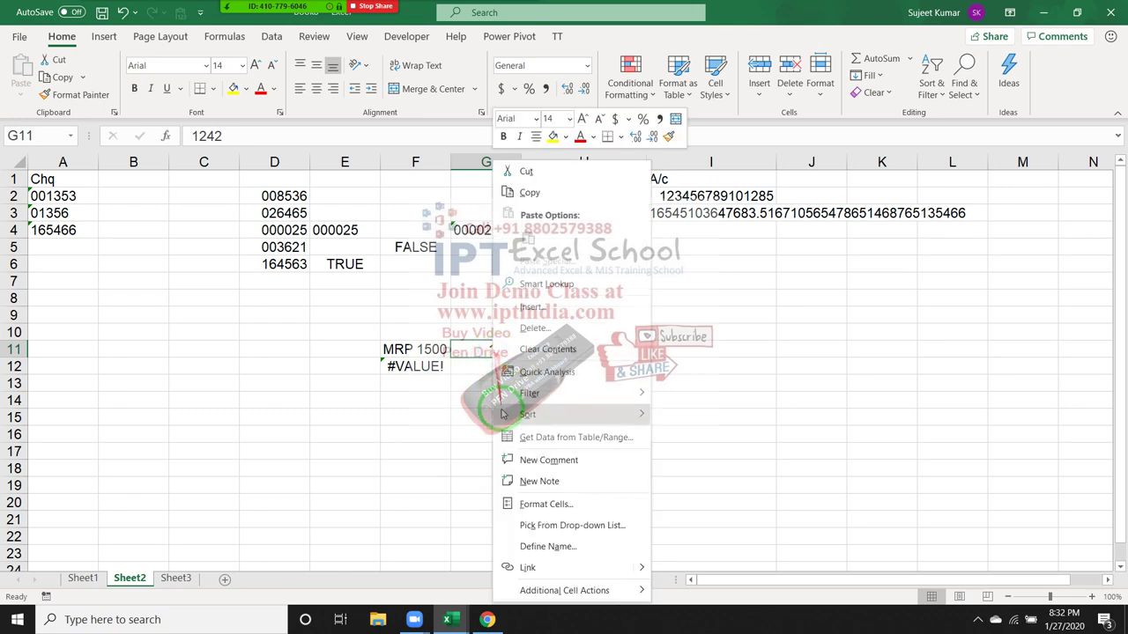
left_click(533, 504)
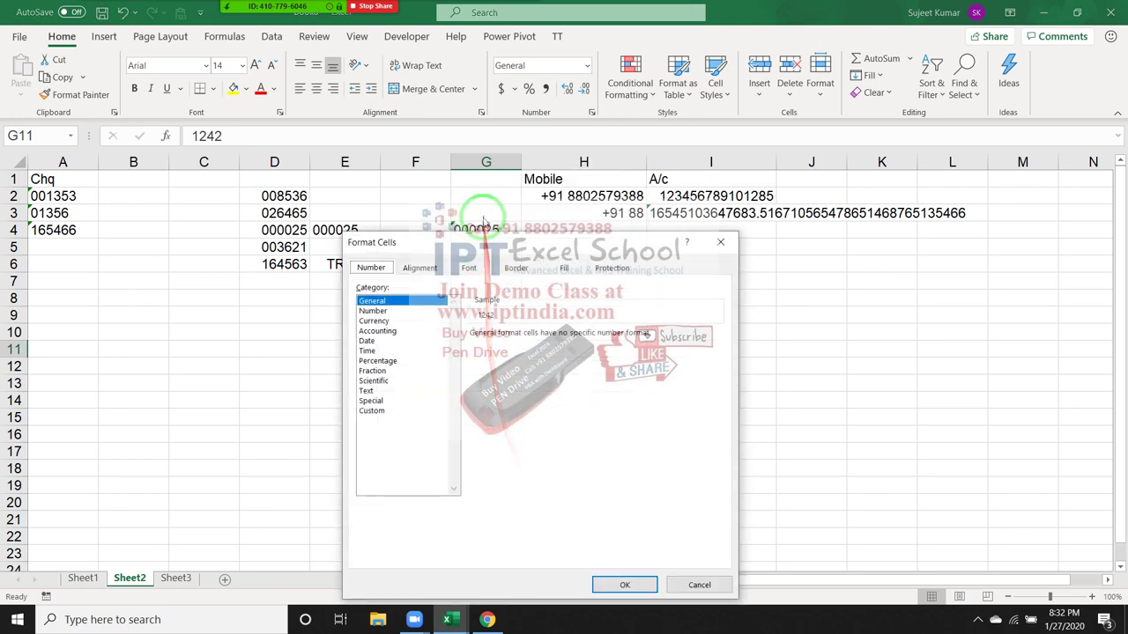
left_click_drag(489, 242, 775, 157)
left_click(680, 318)
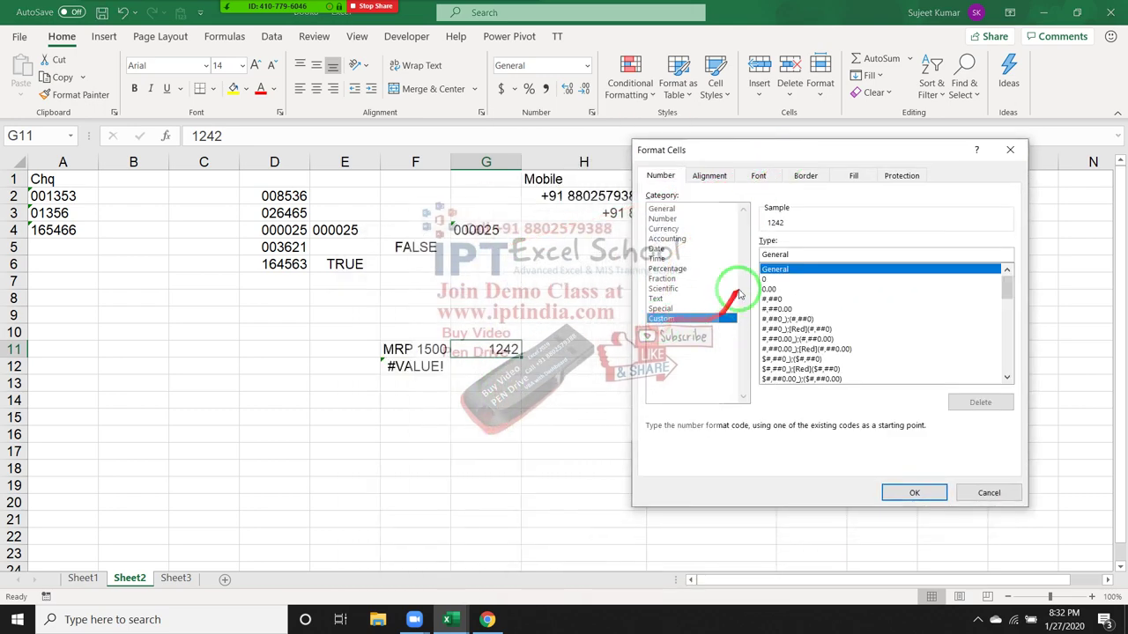
key("Tab")
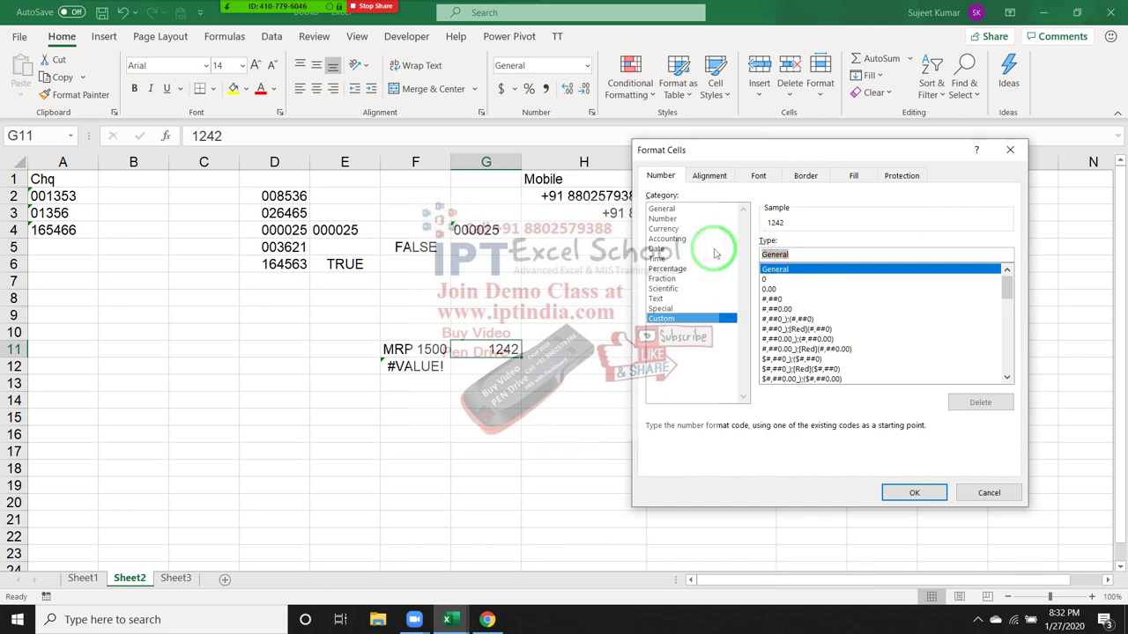
type("\"M")
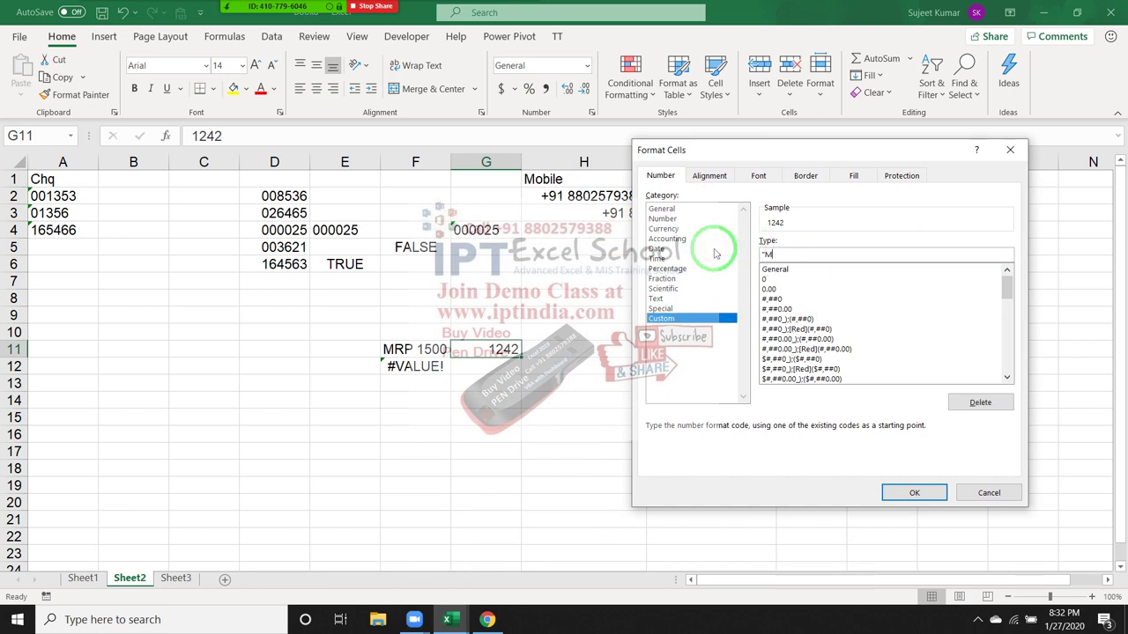
type("RP\"")
key("Return")
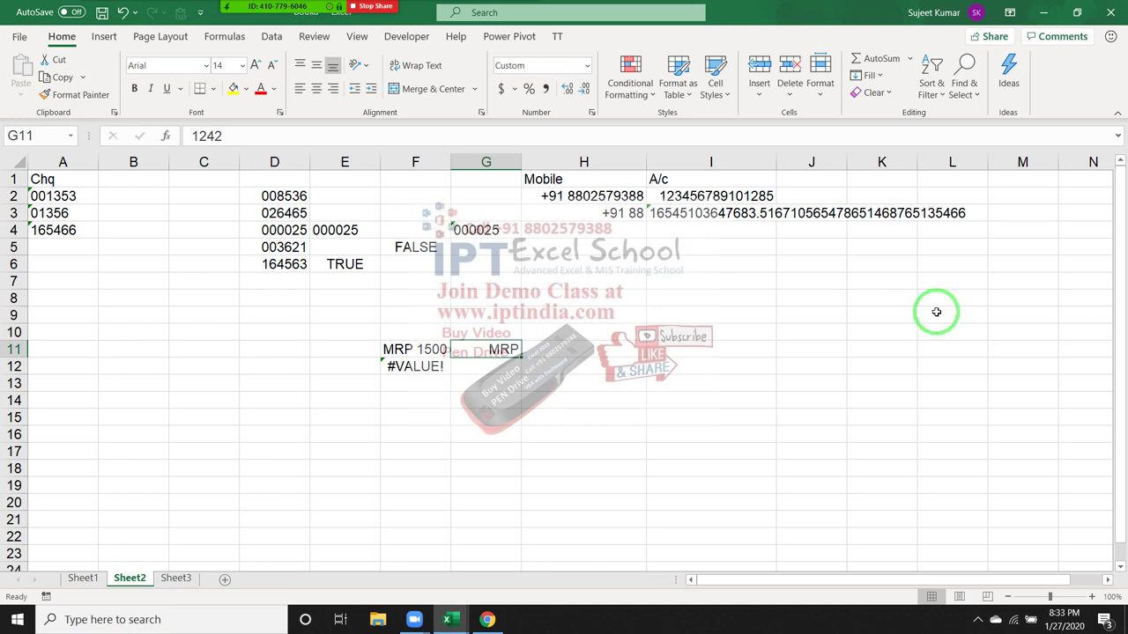
Append a 0 digit placeholder to G11's "MRP" format so the number follows the label.
left_click(591, 112)
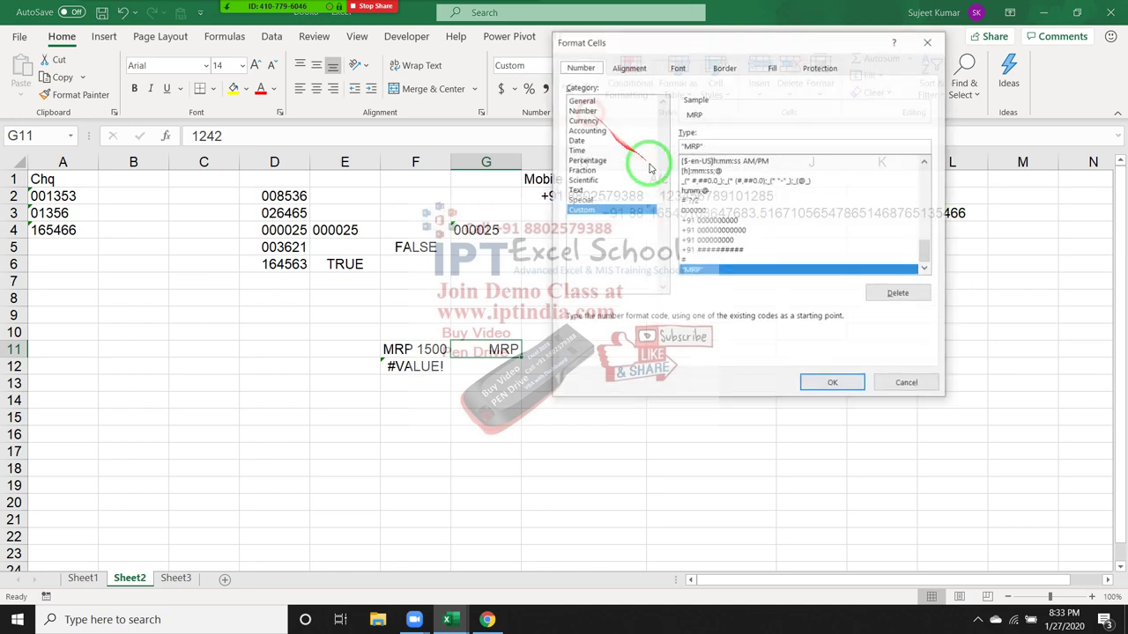
left_click(738, 145)
type("00")
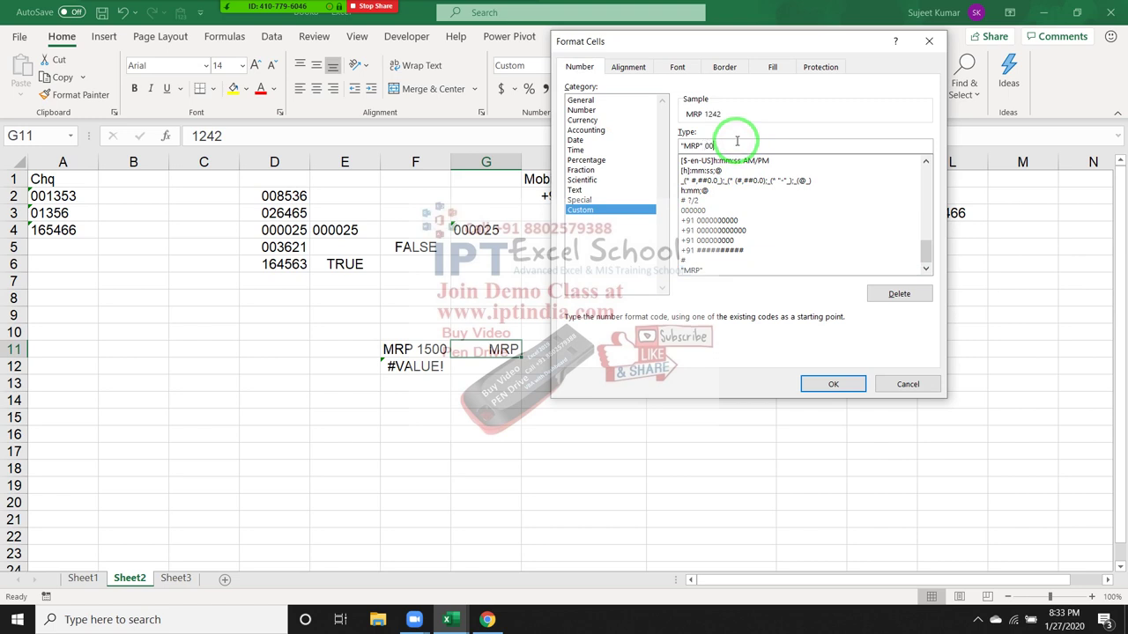
key("Return")
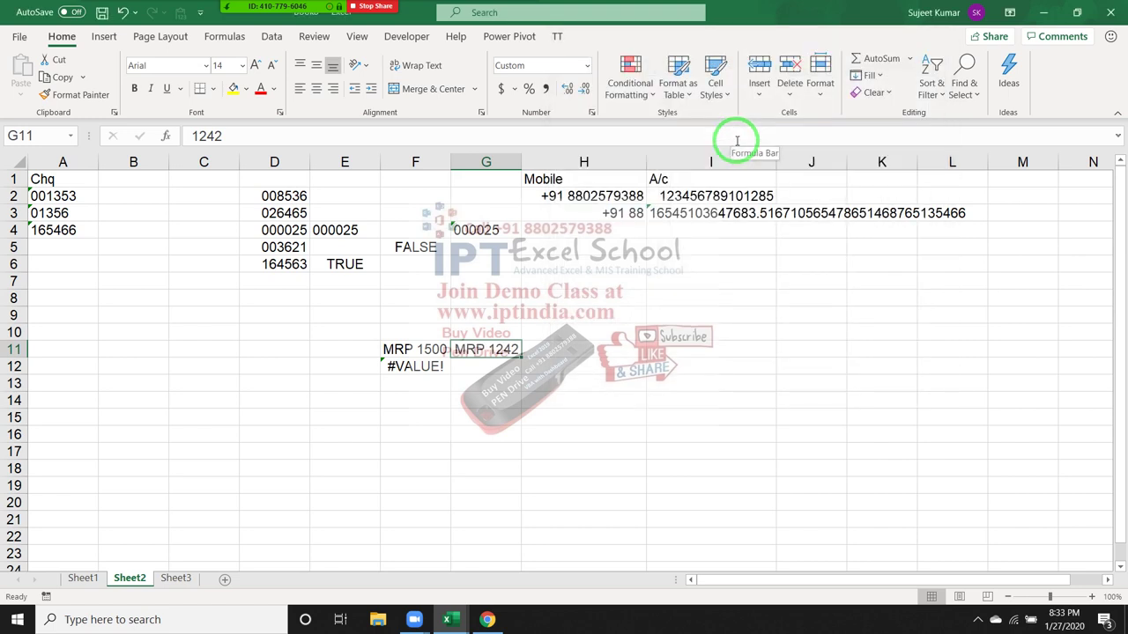
Enter 5 in G11, which displays as MRP 05.
type("5")
key("Return")
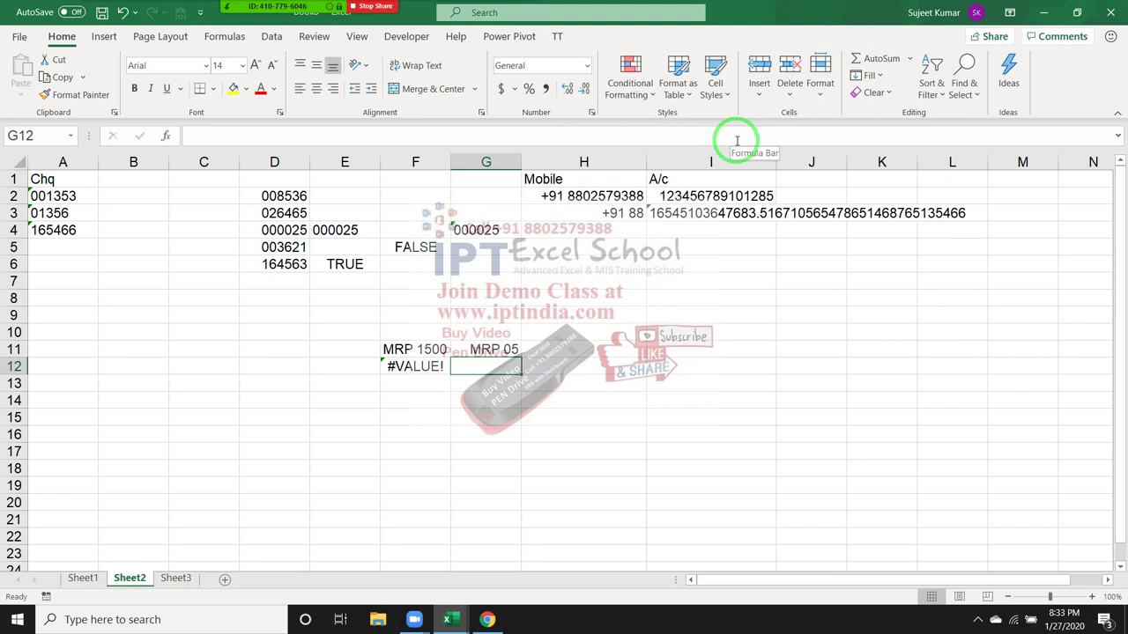
key("Up")
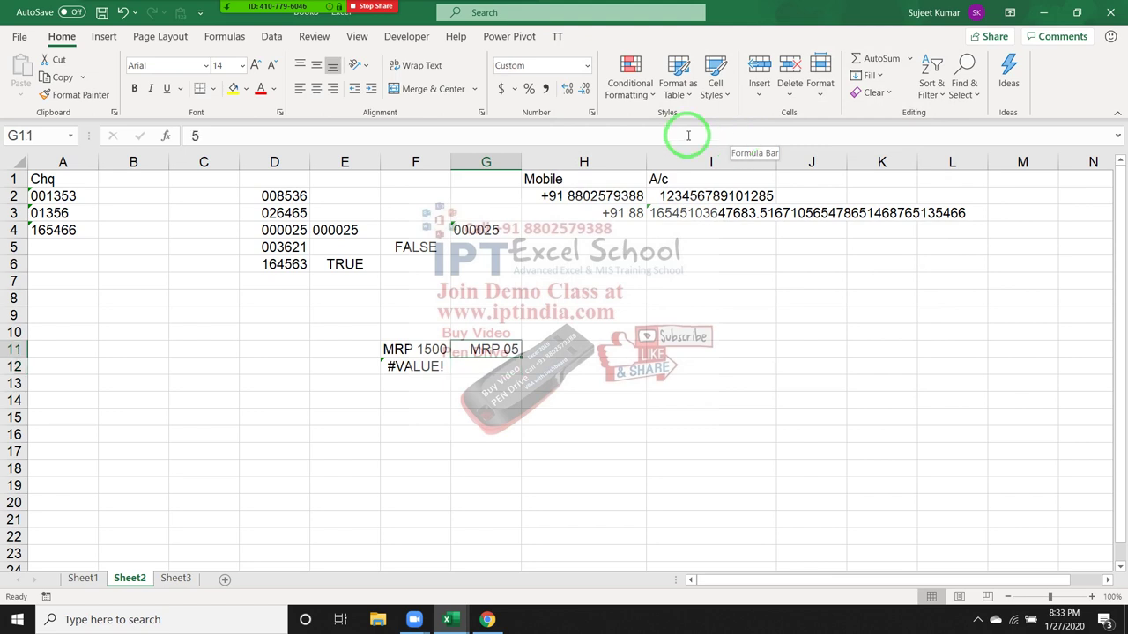
Replace the 00 in G11's format with ####### so it reads MRP 5.
left_click(593, 109)
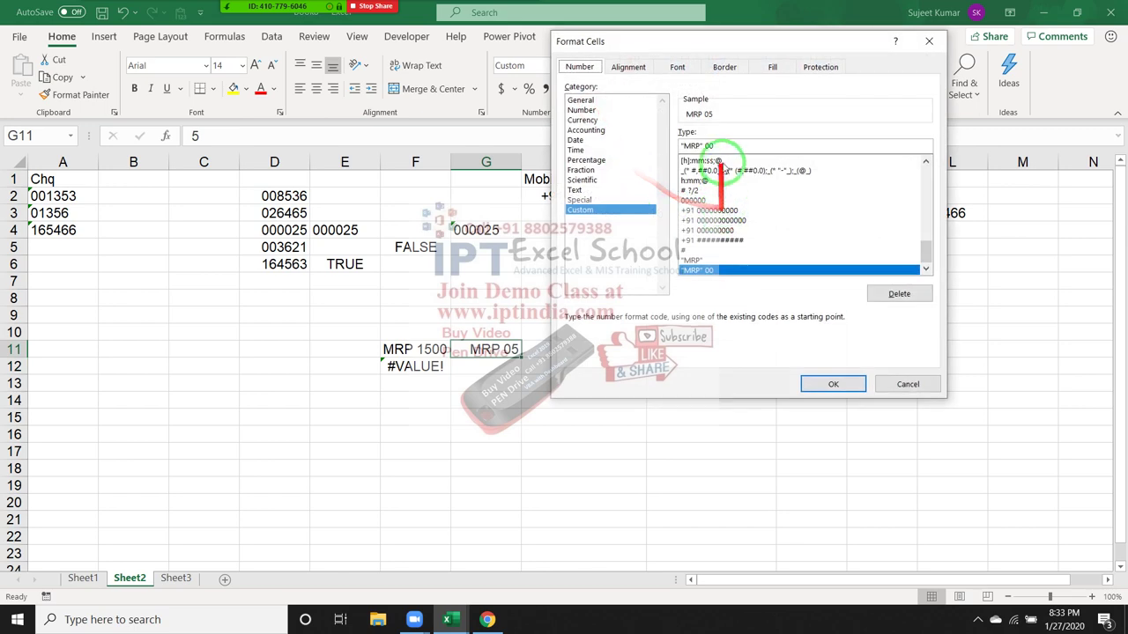
double_click(710, 145)
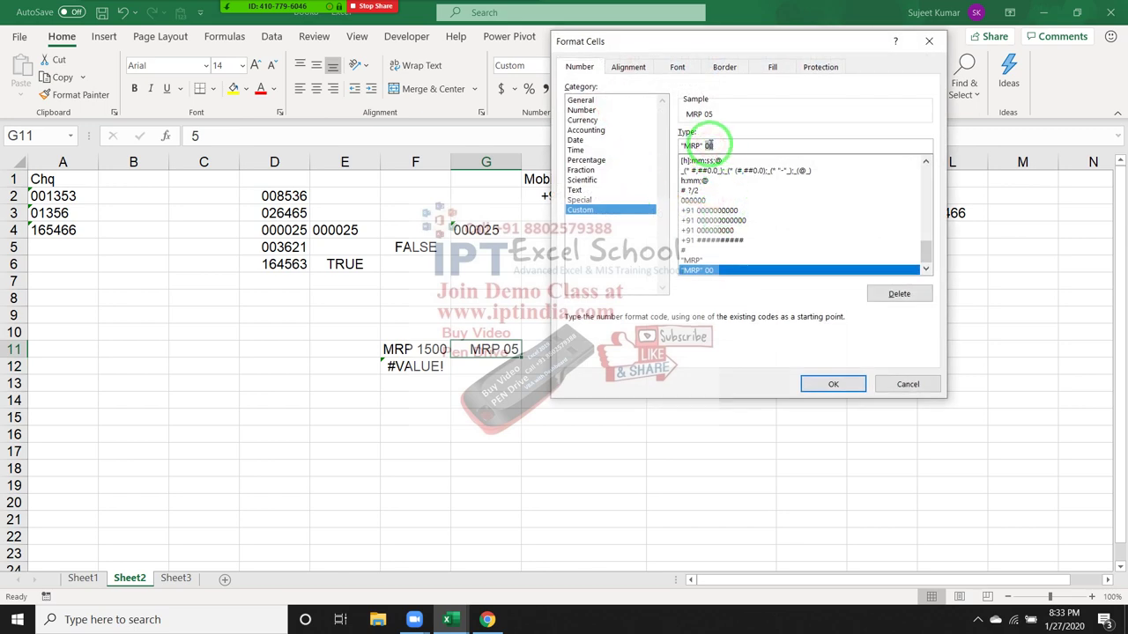
type("#######")
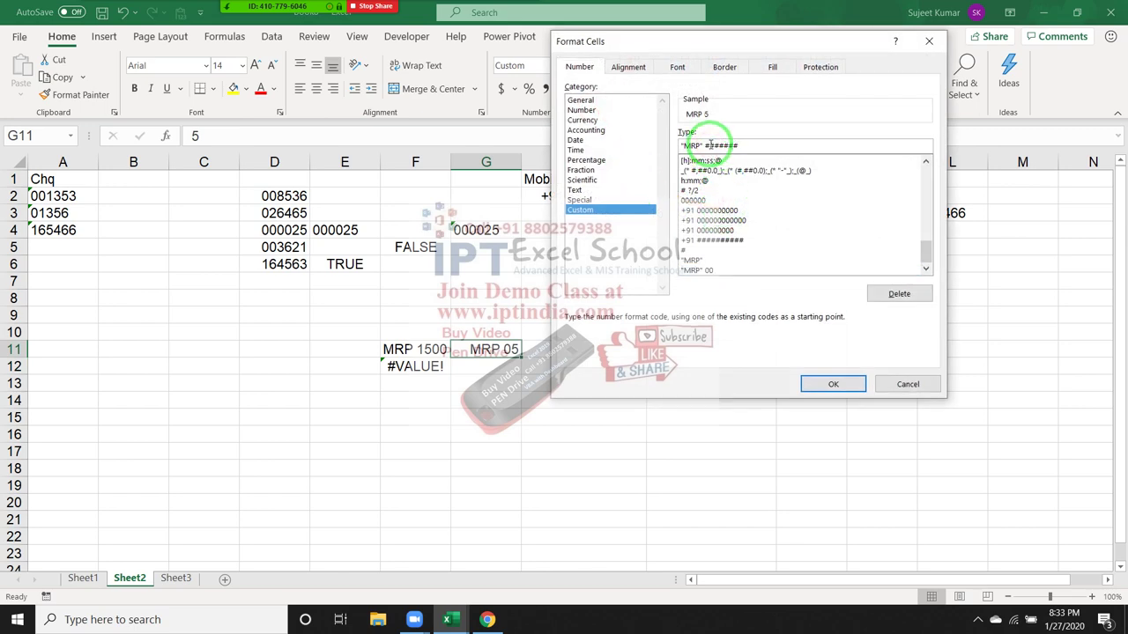
key("Return")
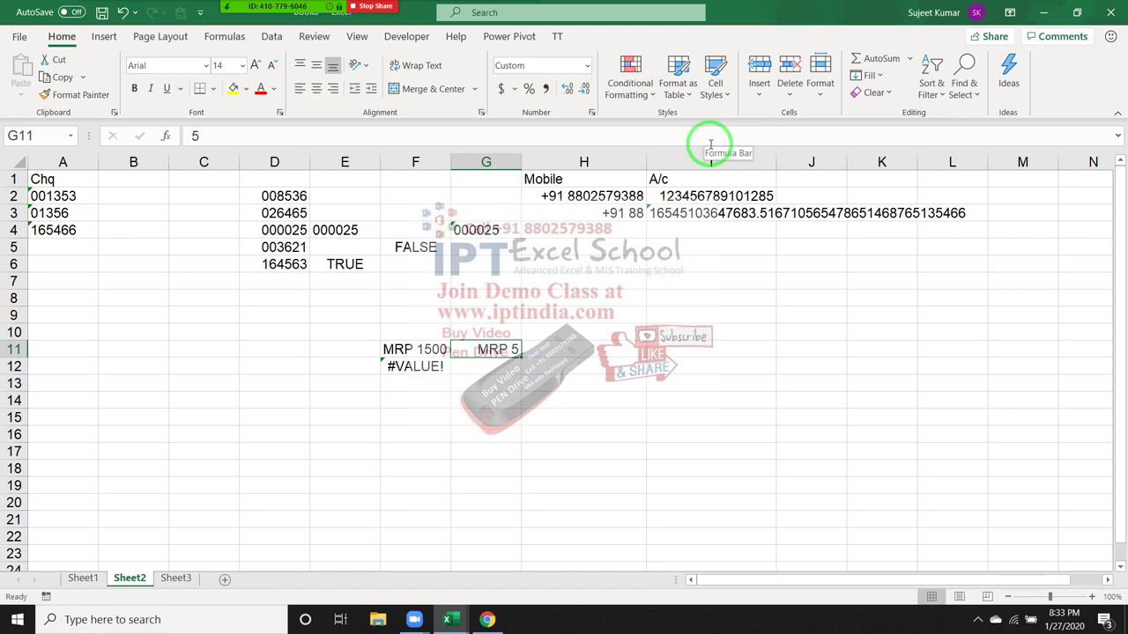
left_click(499, 364)
left_click(499, 357)
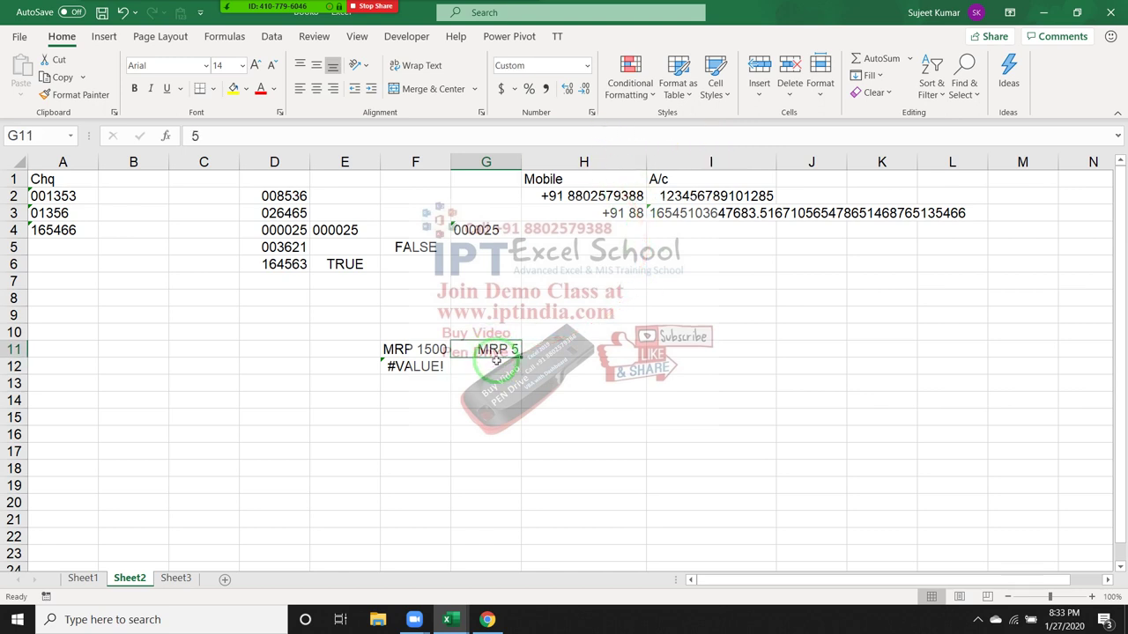
Enter 15.36 in H11.
key("Right")
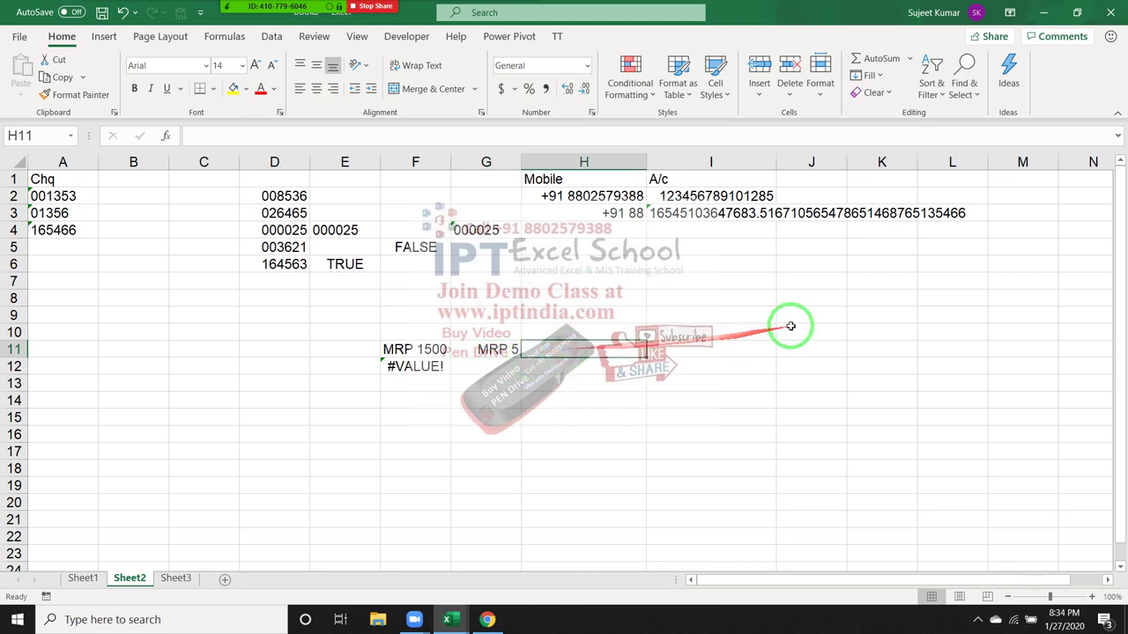
type("15")
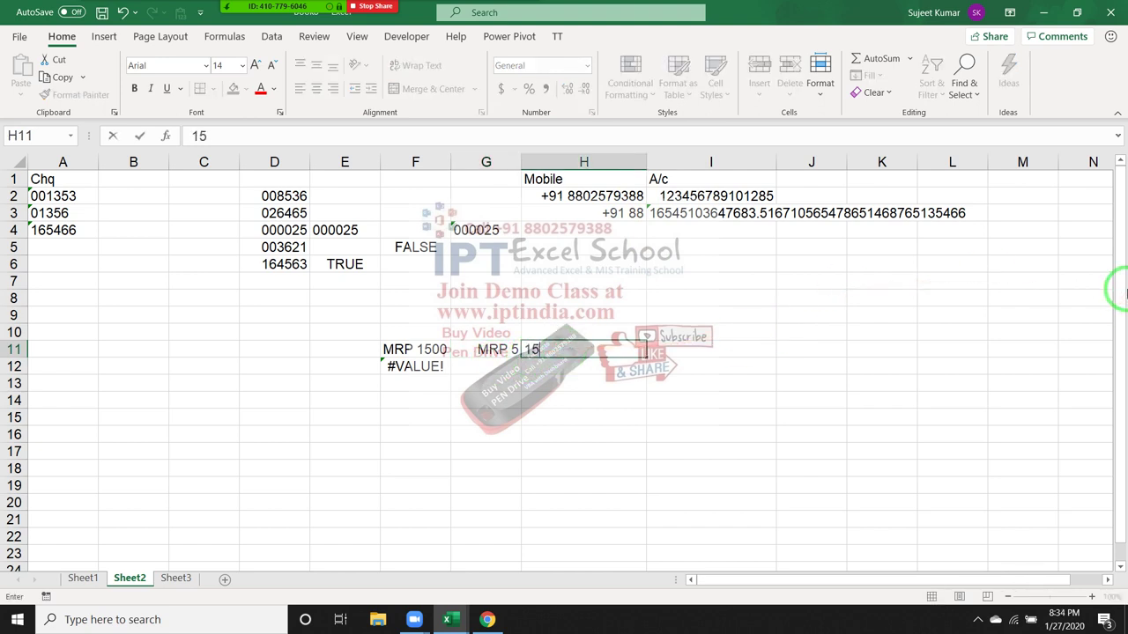
type(".36")
key("Return")
key("Up")
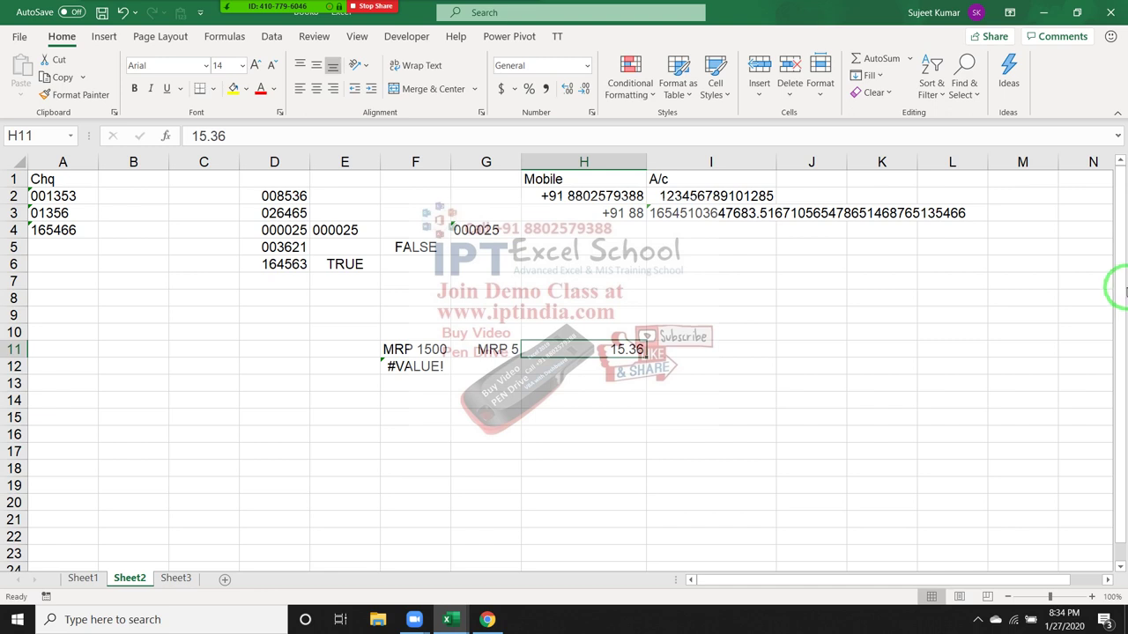
Apply the custom format 0# "Rupees".00 "Paise" to H11, showing 15 Rupees .36 Paise.
left_click(591, 111)
left_click(578, 209)
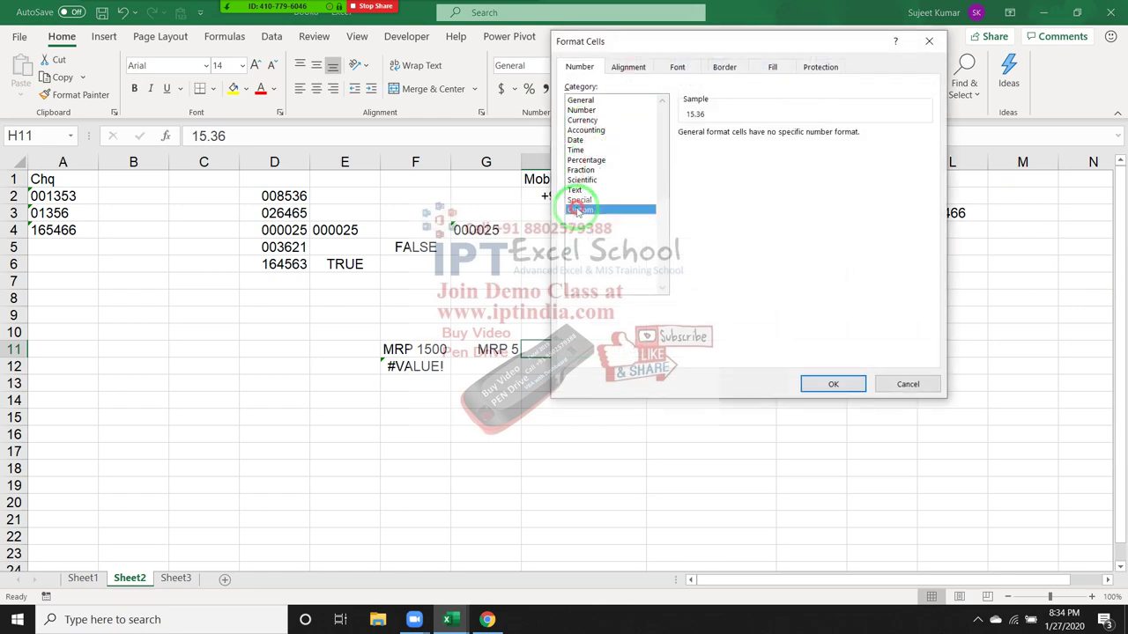
left_click_drag(683, 42, 833, 70)
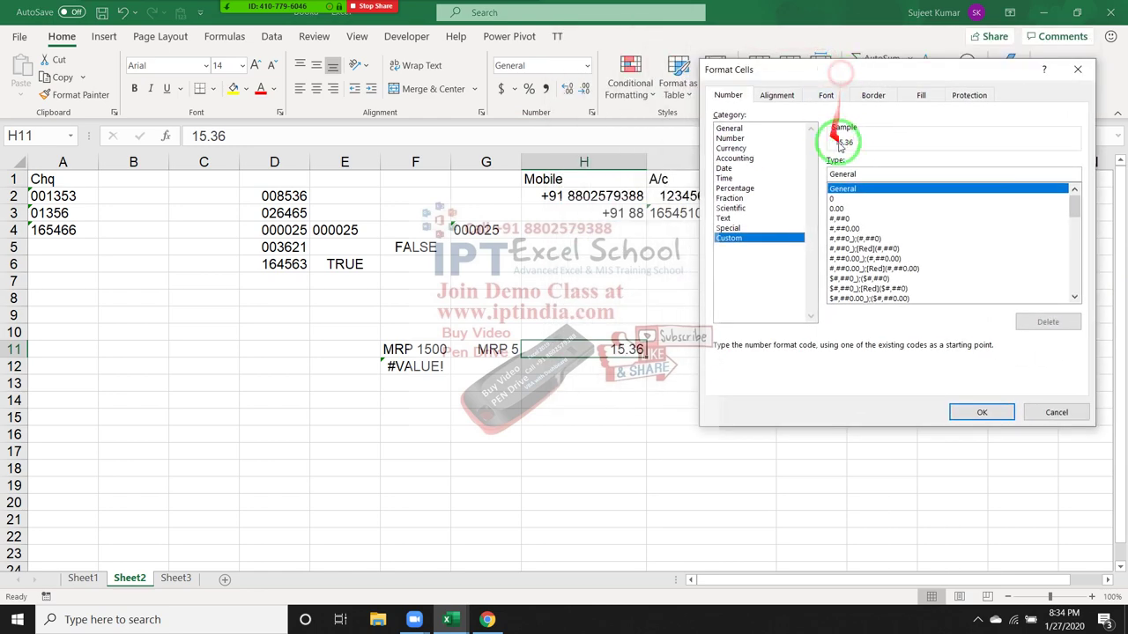
double_click(858, 174)
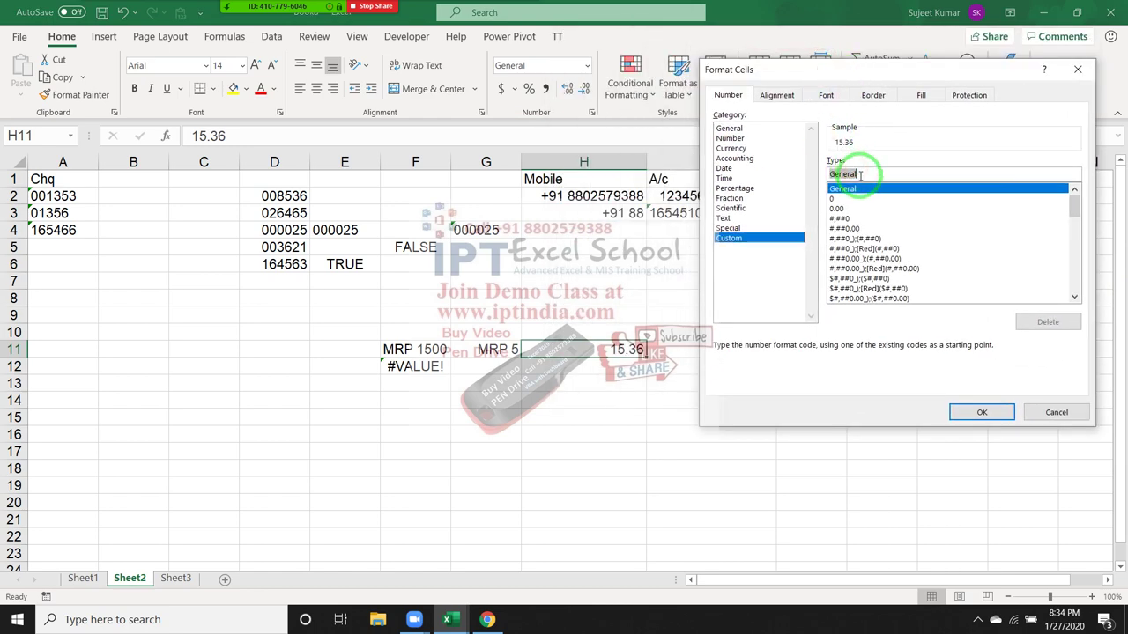
left_click(872, 175)
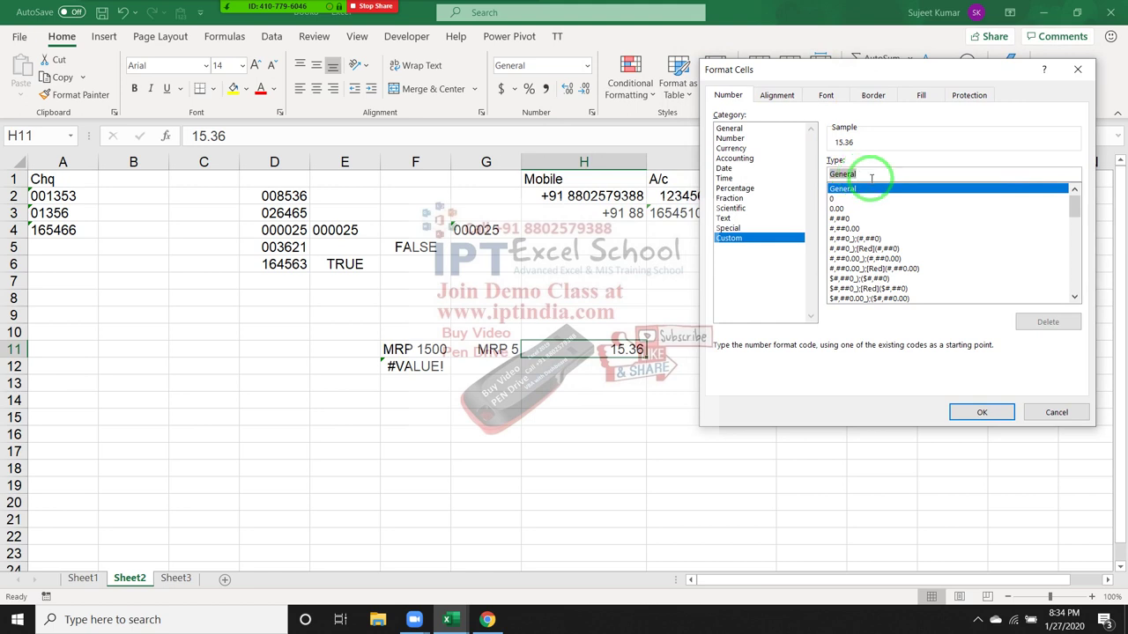
type("\"")
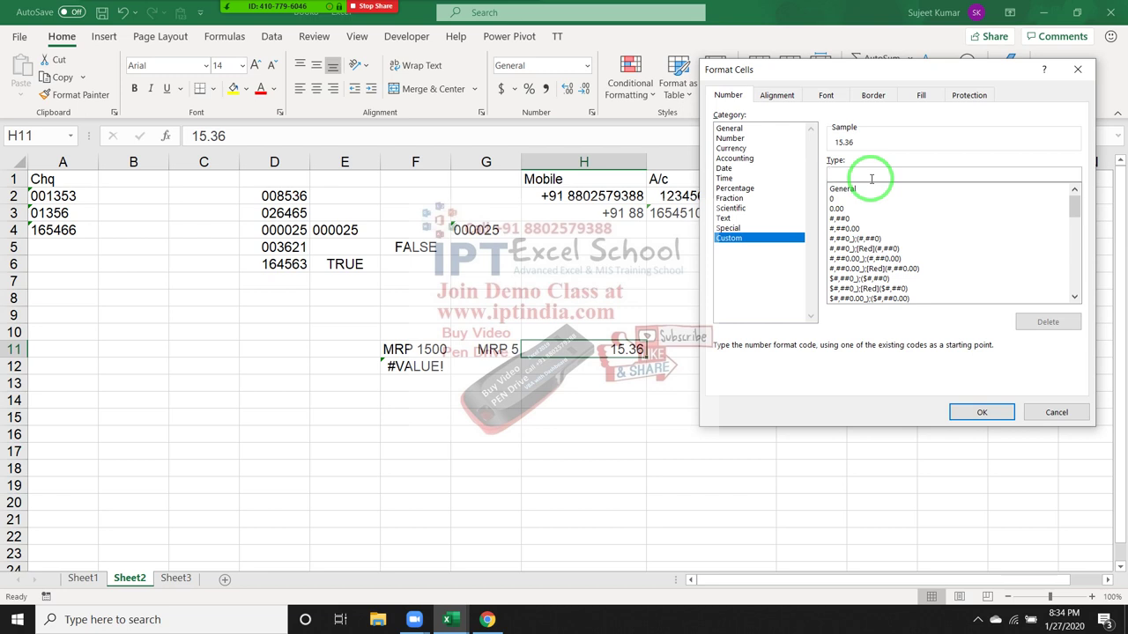
type("0")
type("#")
type(" \"Ru")
type("pees\".")
type("00 \"P")
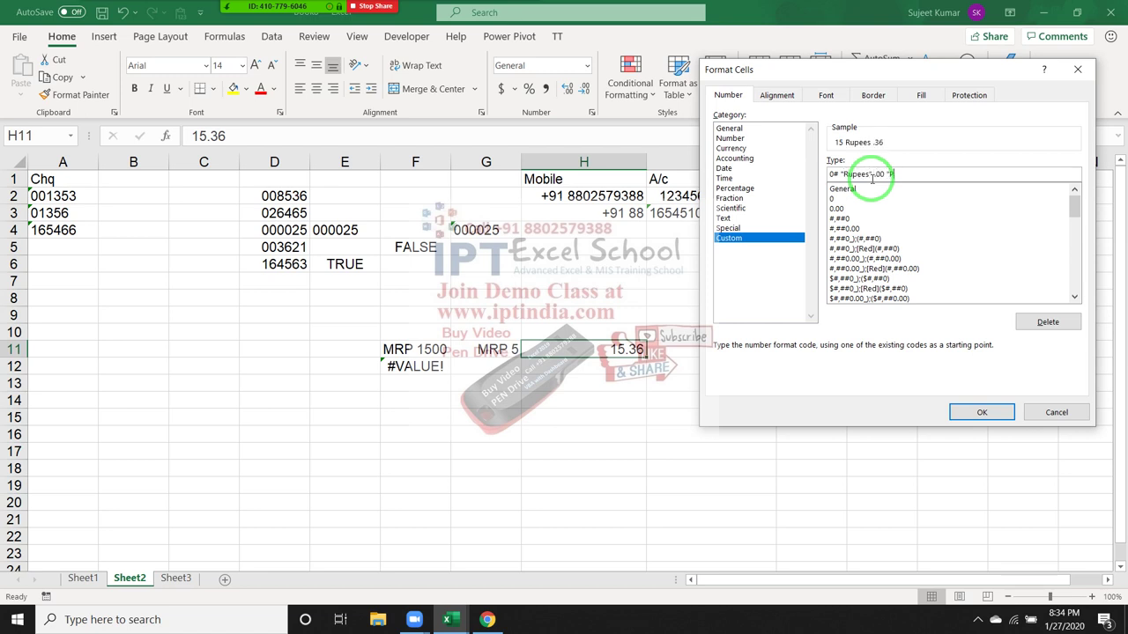
type("ai")
type("se\"")
key("Return")
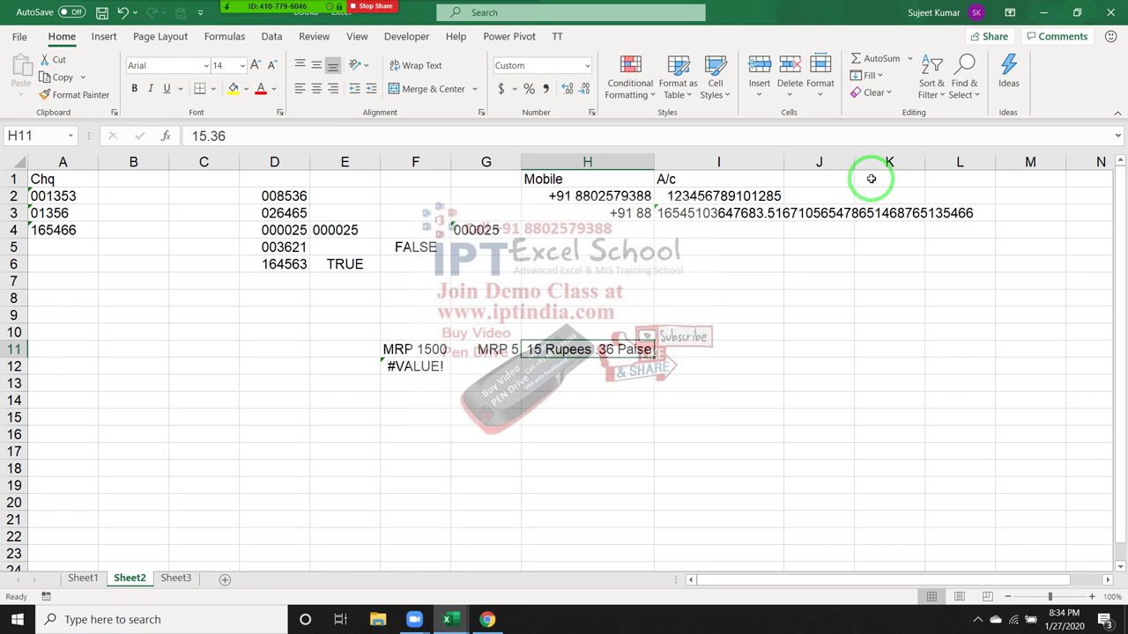
left_click(591, 112)
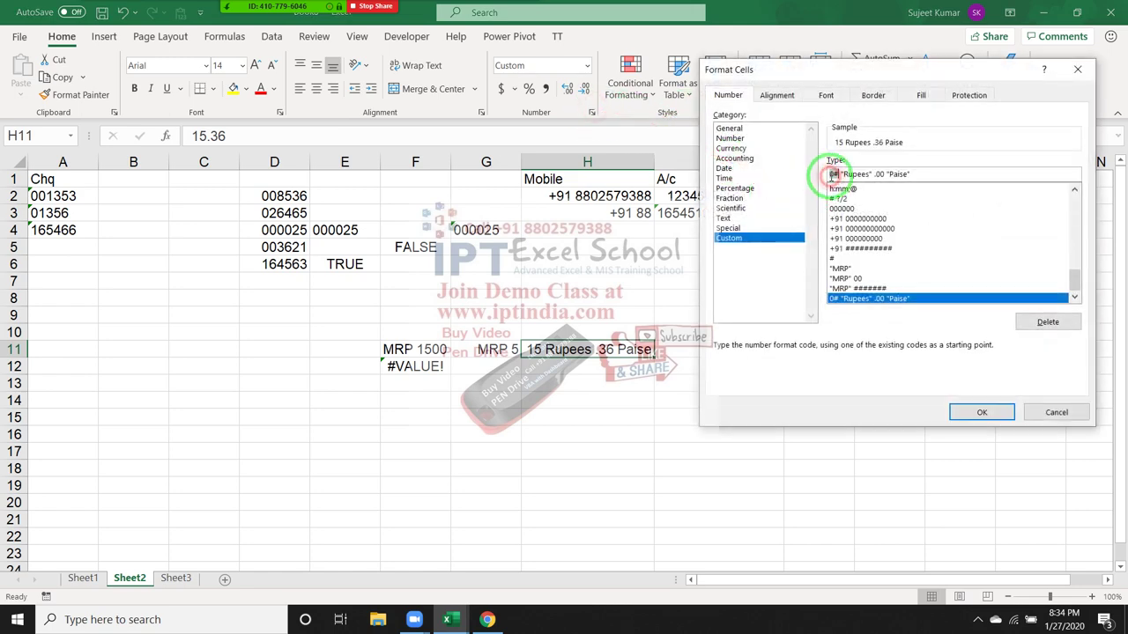
Change H11's format to a 00 Rupees prefix and enter the new value 0.50.
type("0")
key("Return")
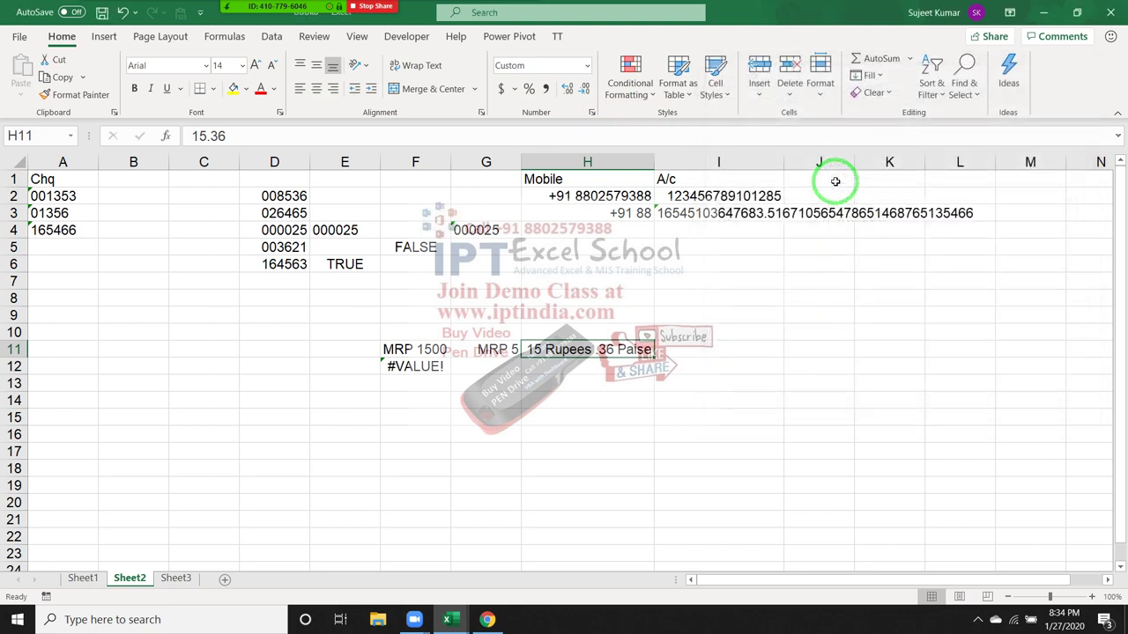
type(".50")
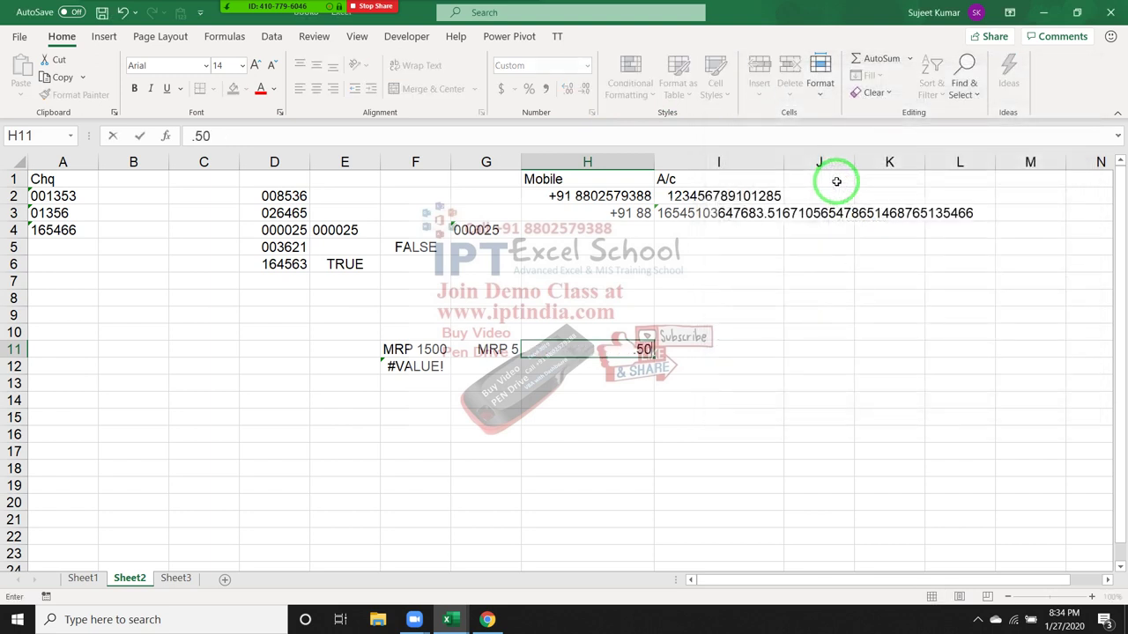
key("Return")
key("Up")
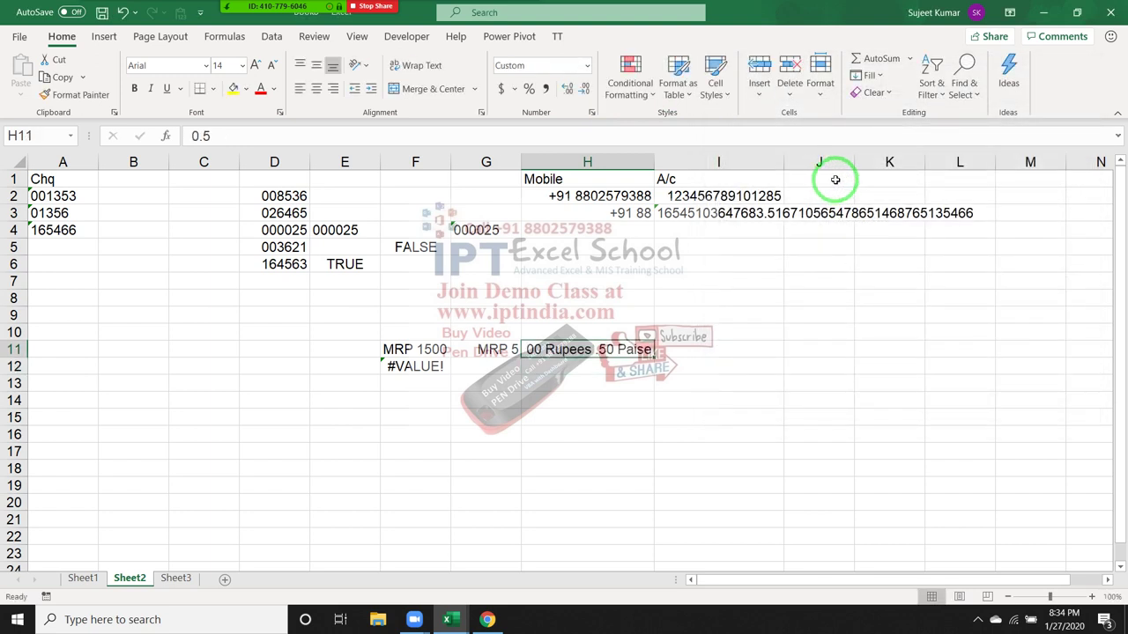
Remove the leading 00 from H11's format so no whole-rupee digits show.
left_click(592, 112)
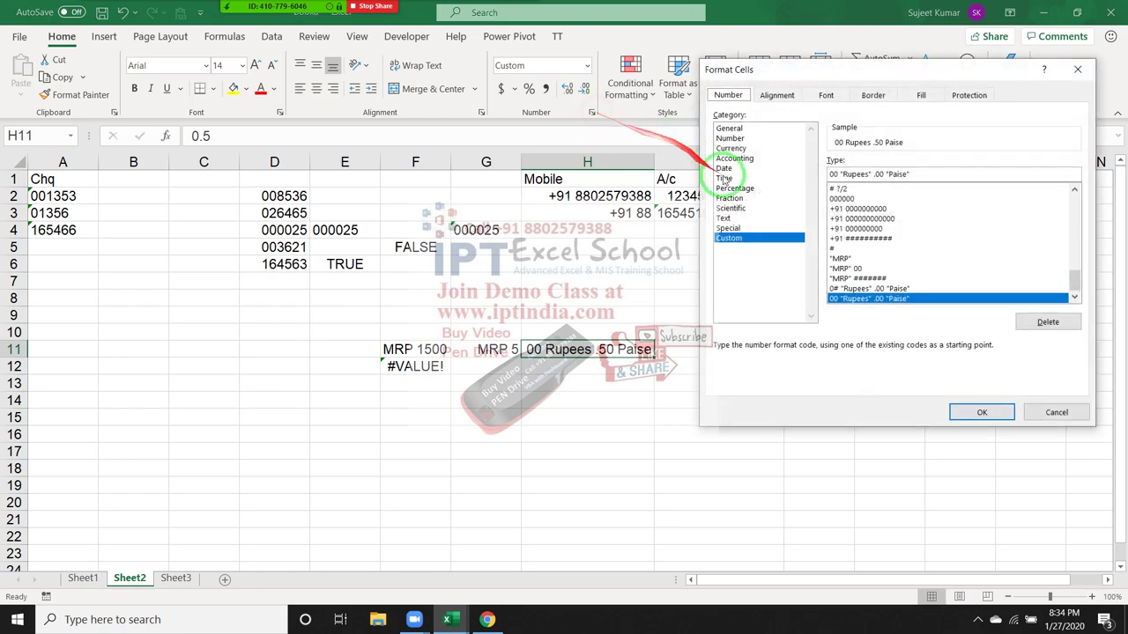
left_click(833, 174)
double_click(832, 173)
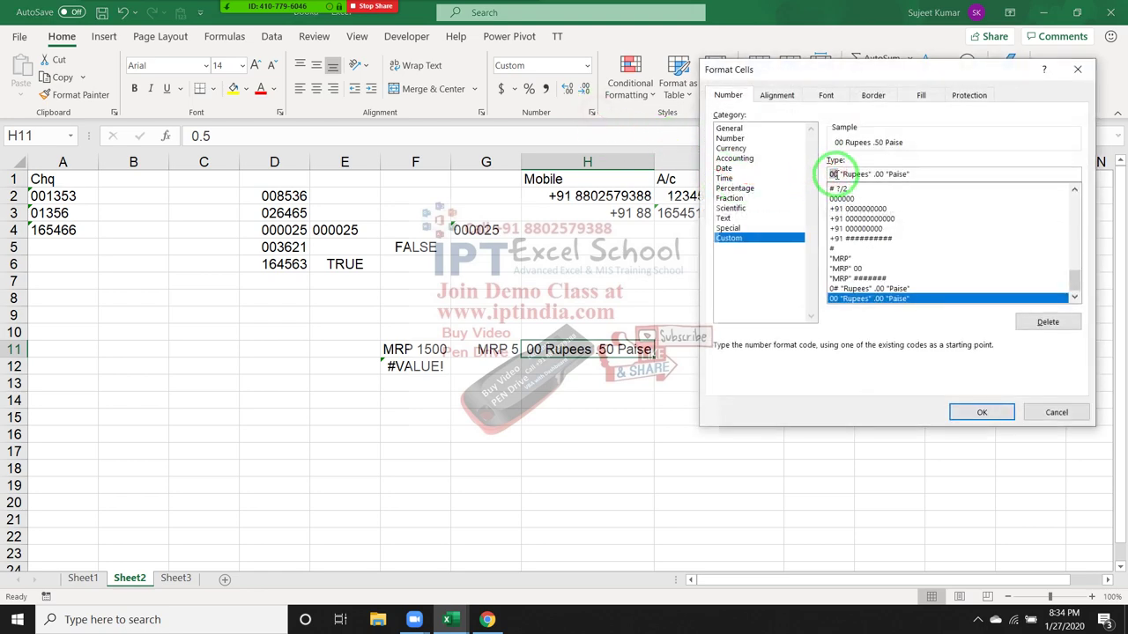
key("BackSpace")
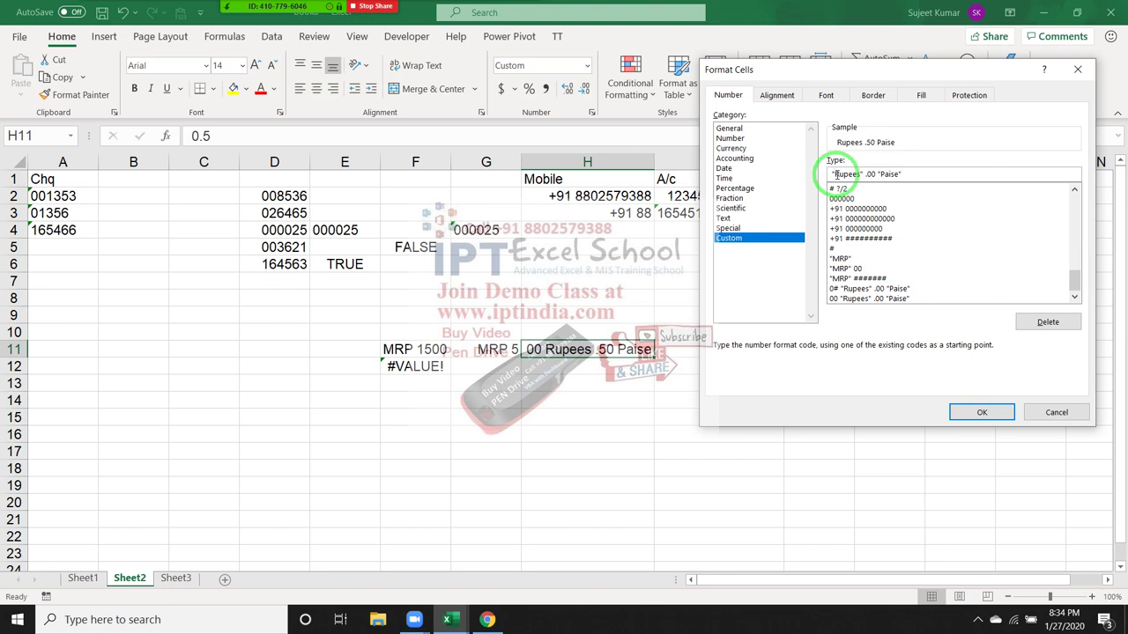
type("#")
key("Return")
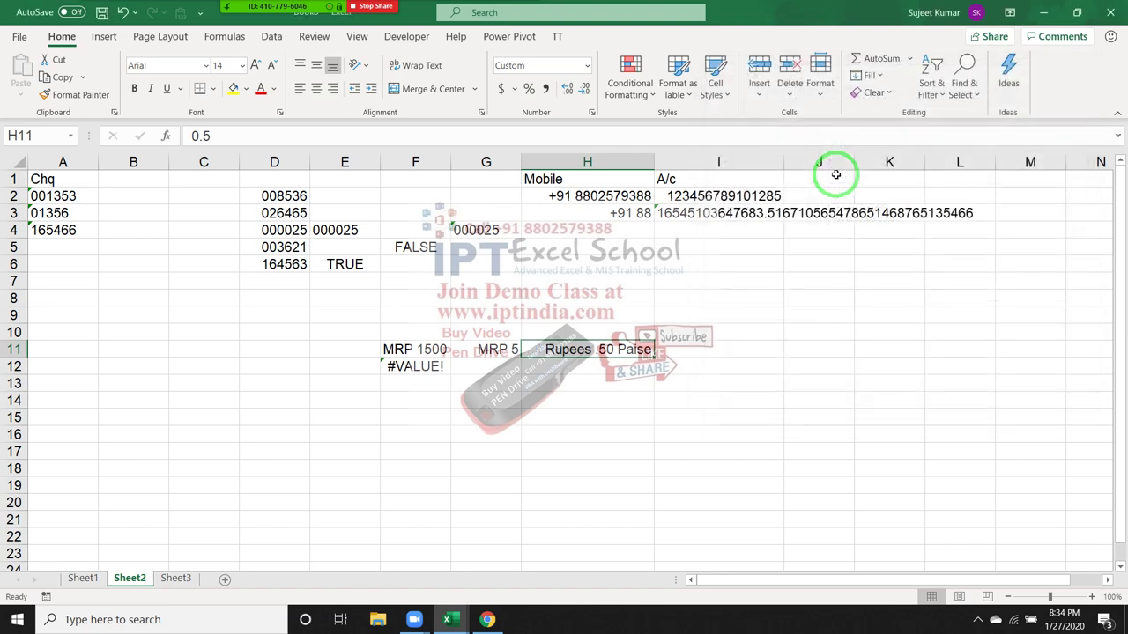
Restore a single 0 before "Rupees" in H11's format.
left_click(592, 113)
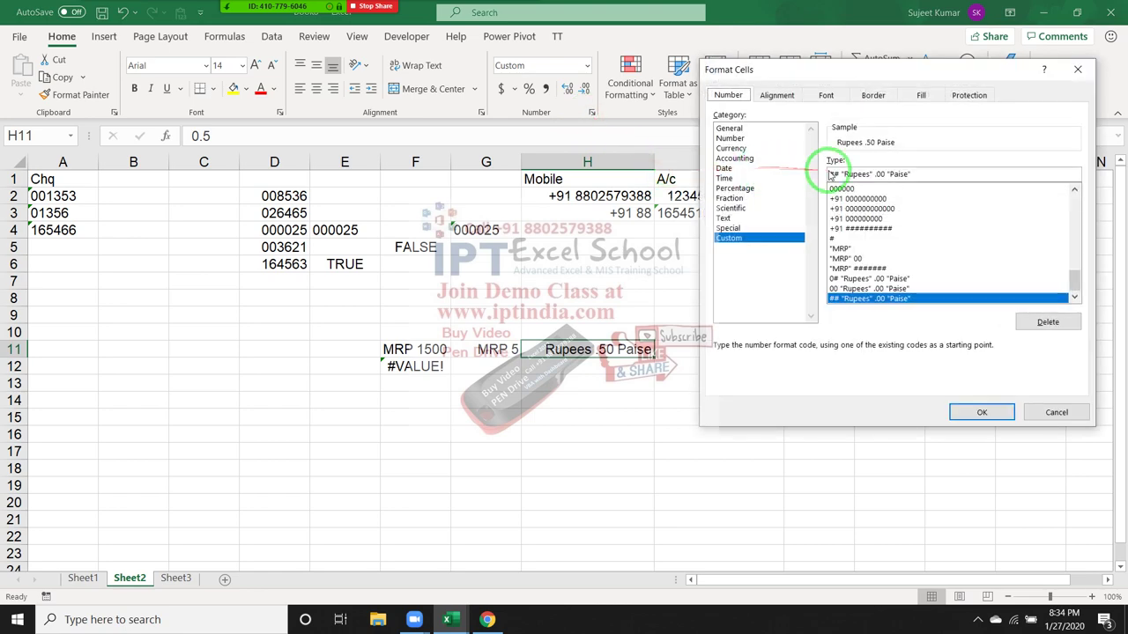
left_click(836, 175)
key("BackSpace")
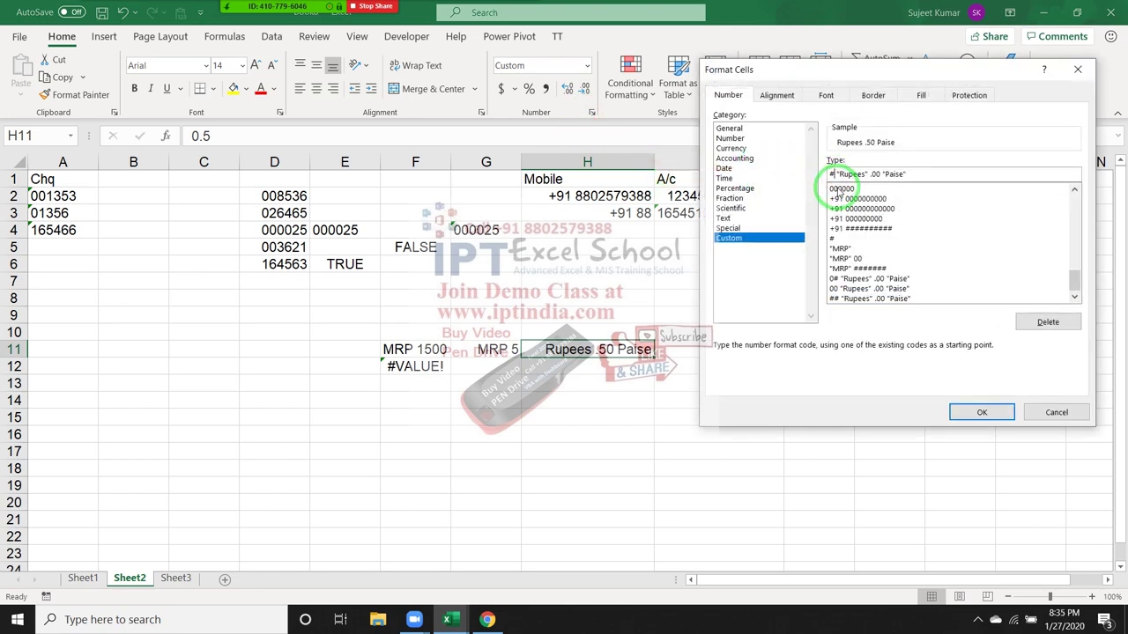
key("BackSpace")
type("0")
key("Return")
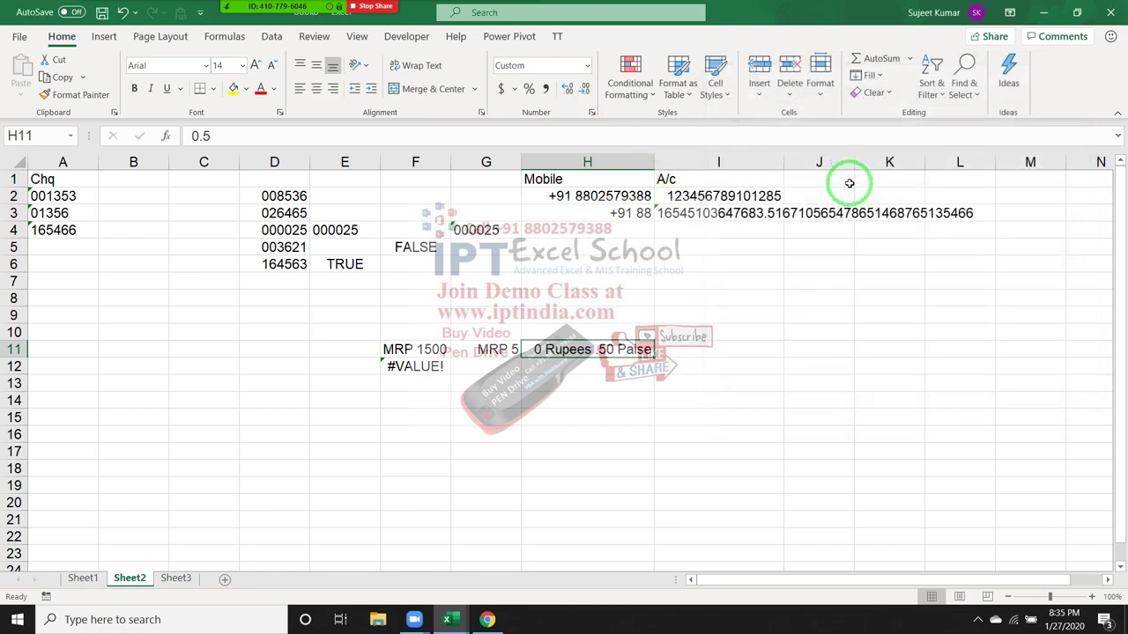
Enter 5.6 in H11 and change the paise placeholders from 00 to ##.
type("5.6")
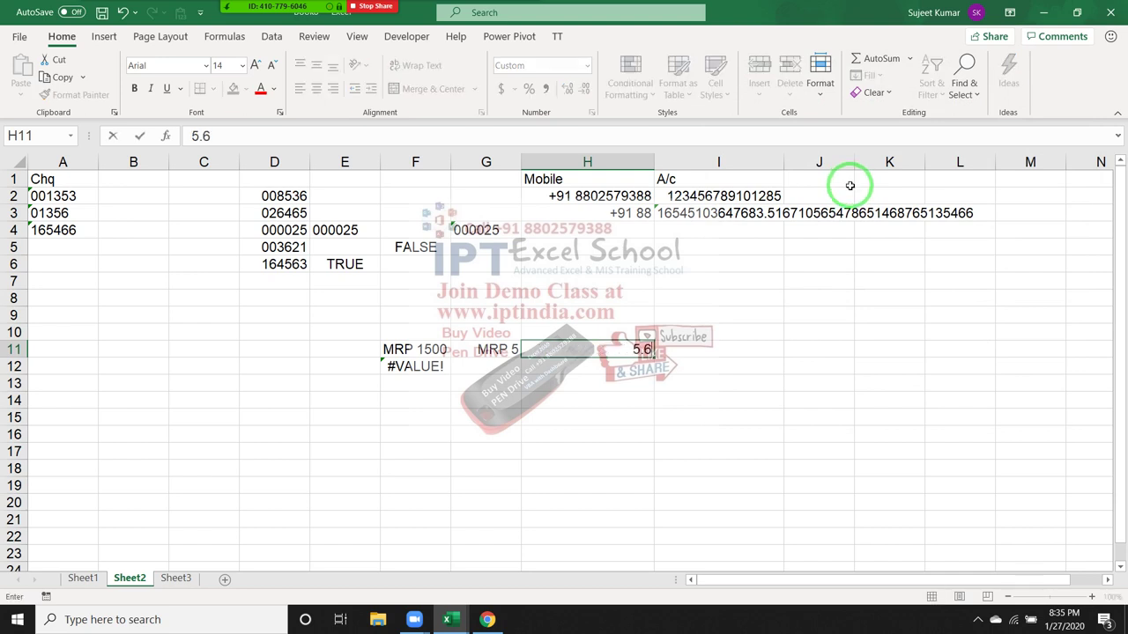
key("Return")
key("Up")
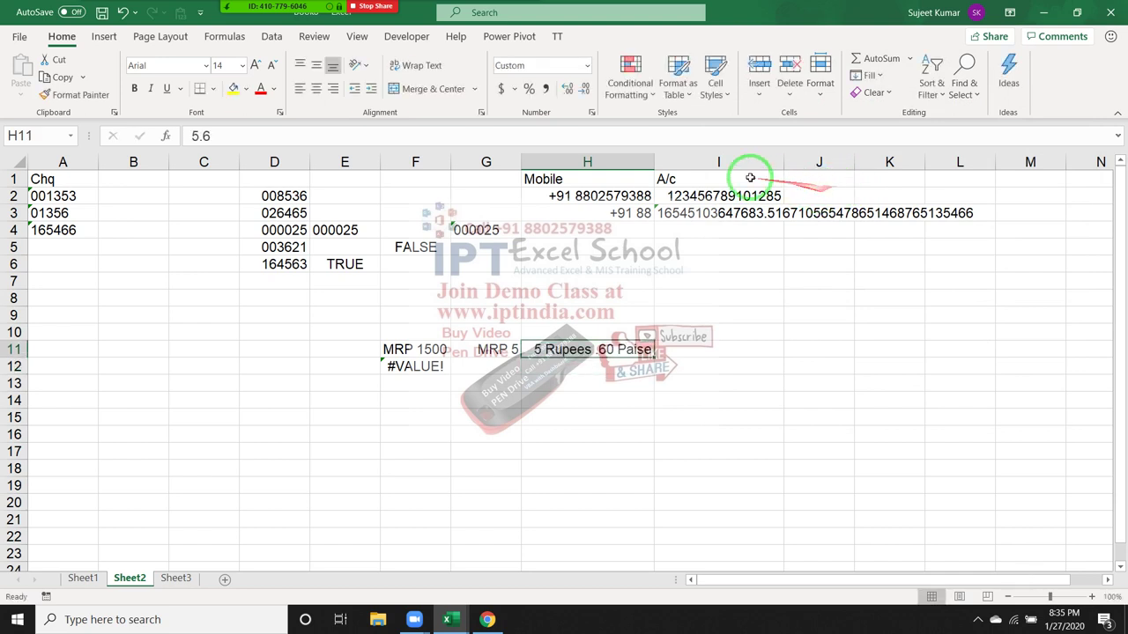
left_click(591, 113)
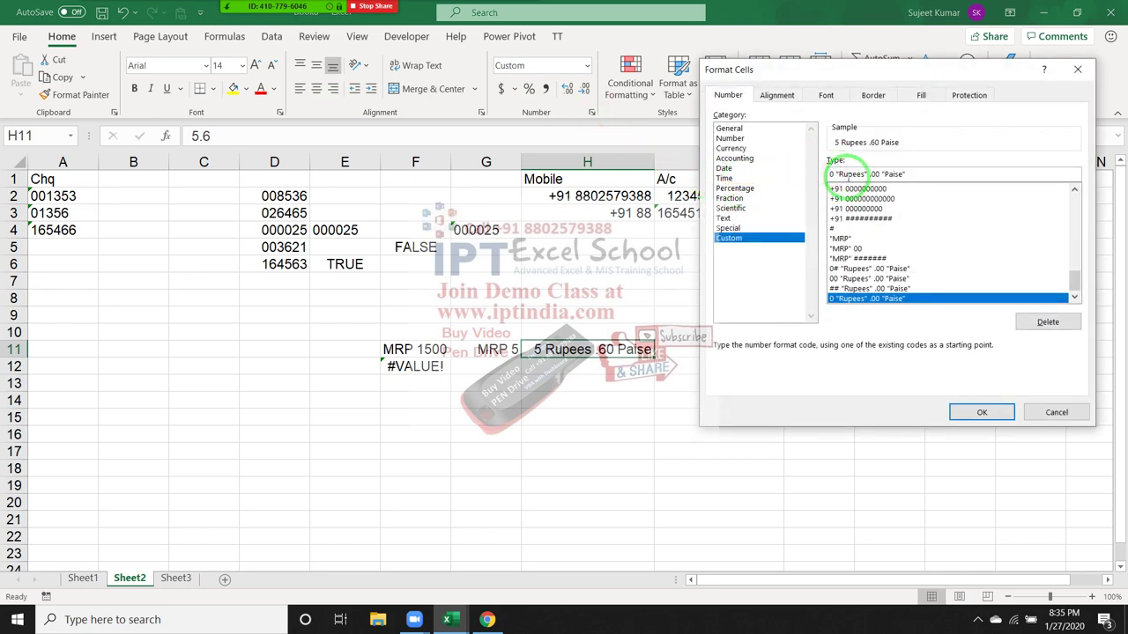
type("#")
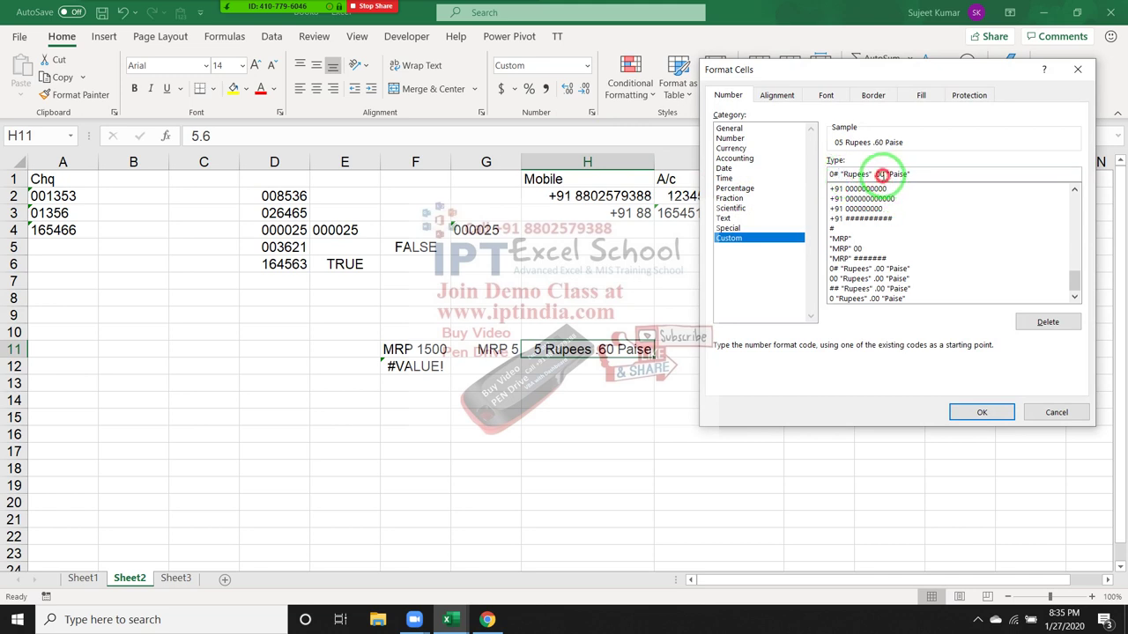
double_click(879, 173)
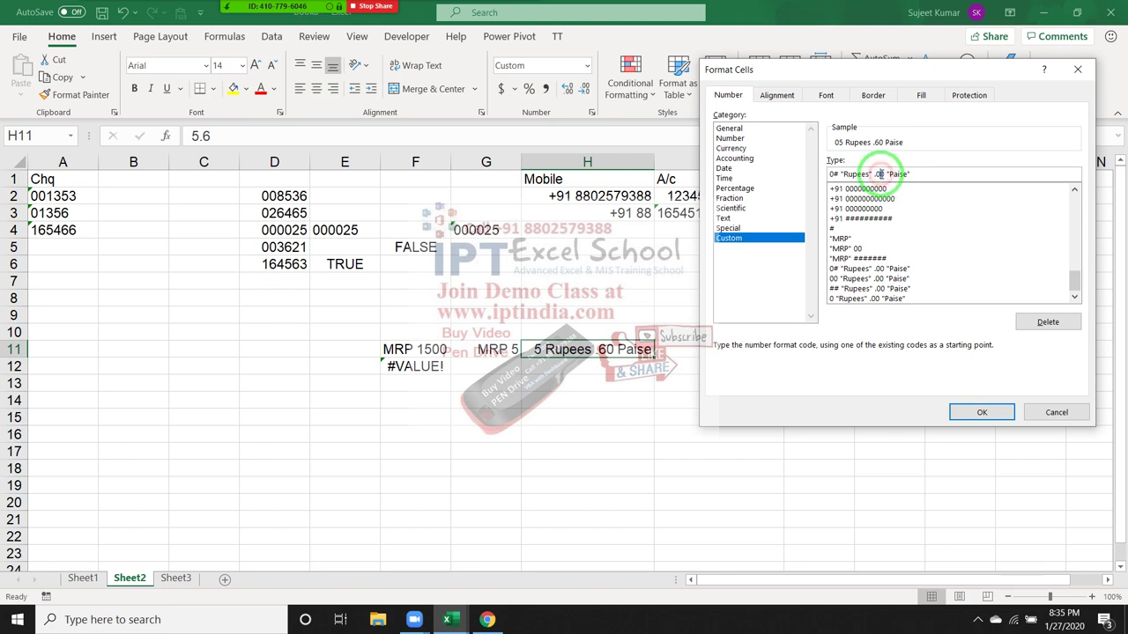
key("BackSpace")
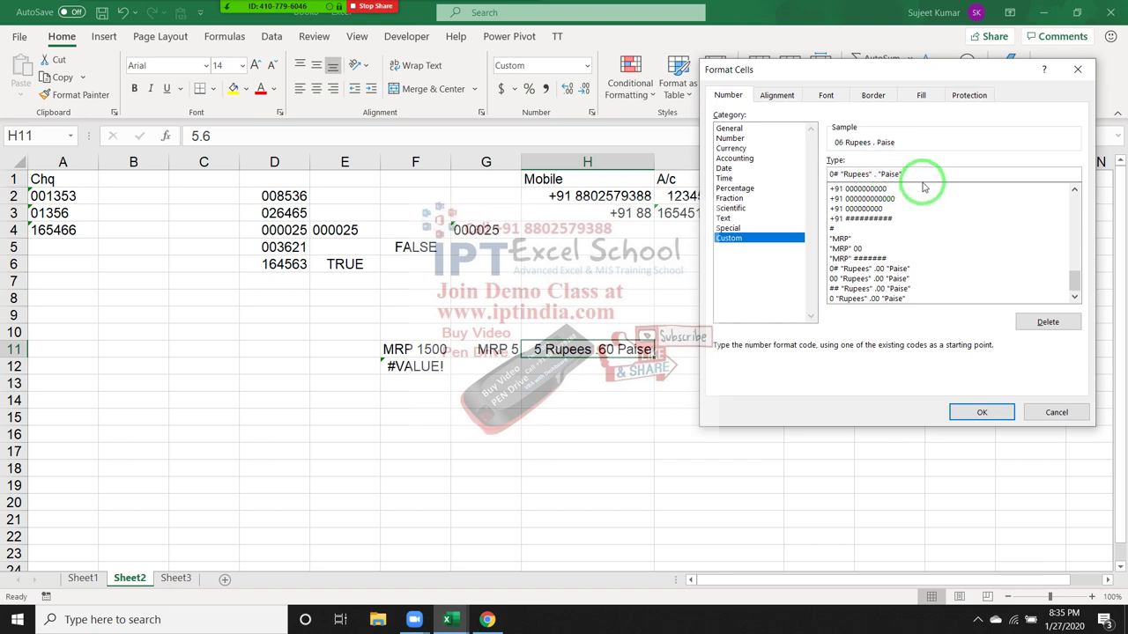
type("##")
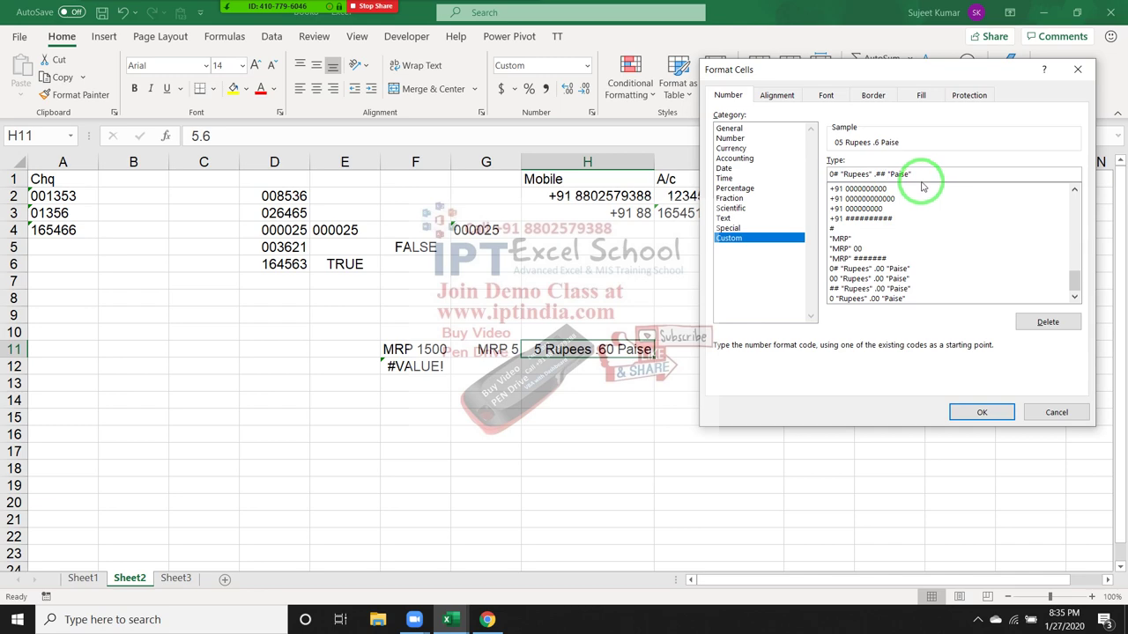
key("Return")
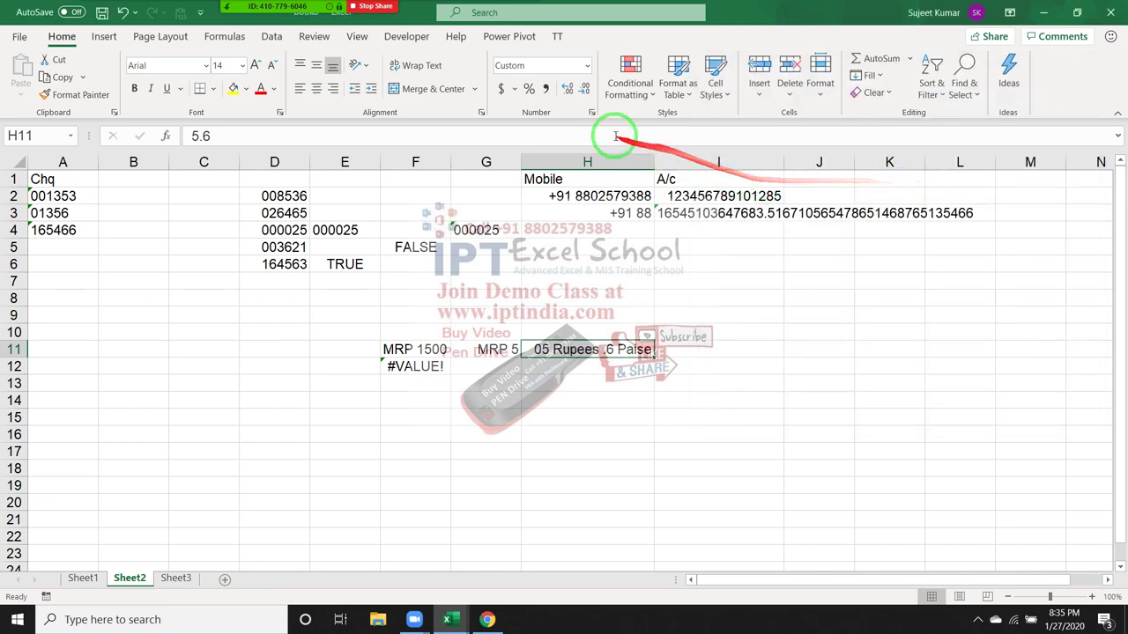
Switch the paise placeholders back to 00 so H11 shows 05 Rupees .60 Paise.
left_click(592, 112)
double_click(880, 174)
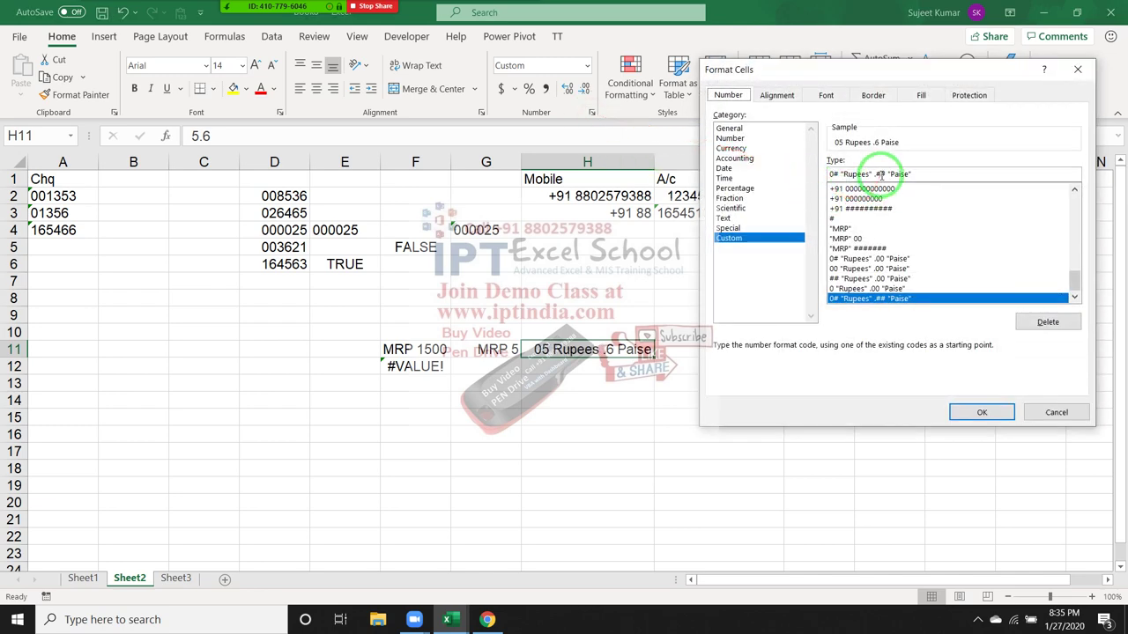
type("0")
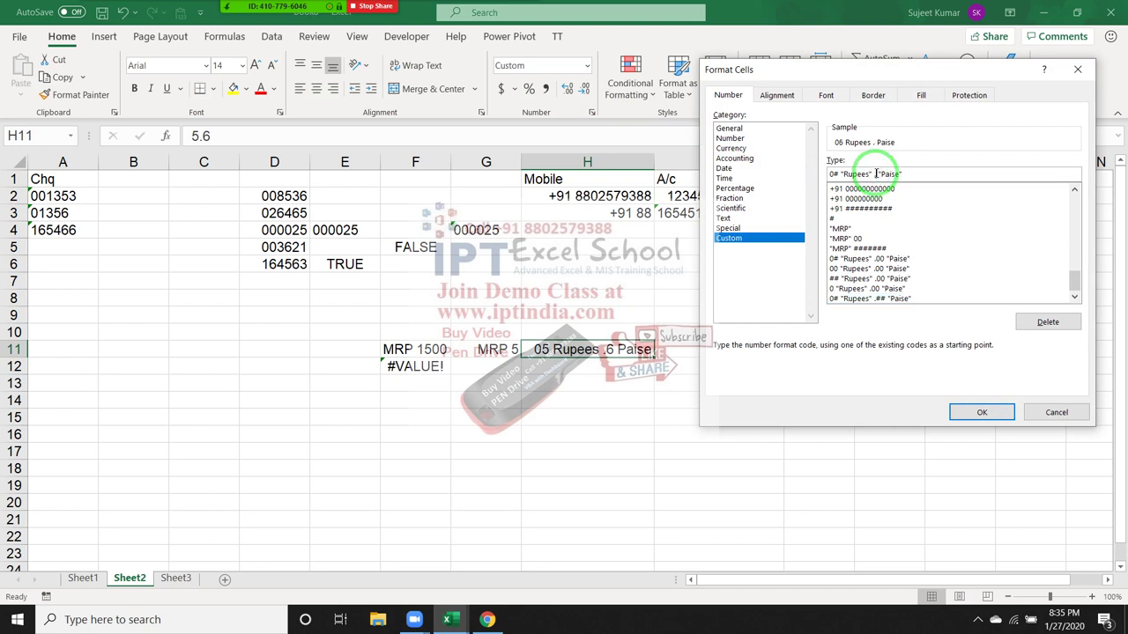
type("0")
key("Return")
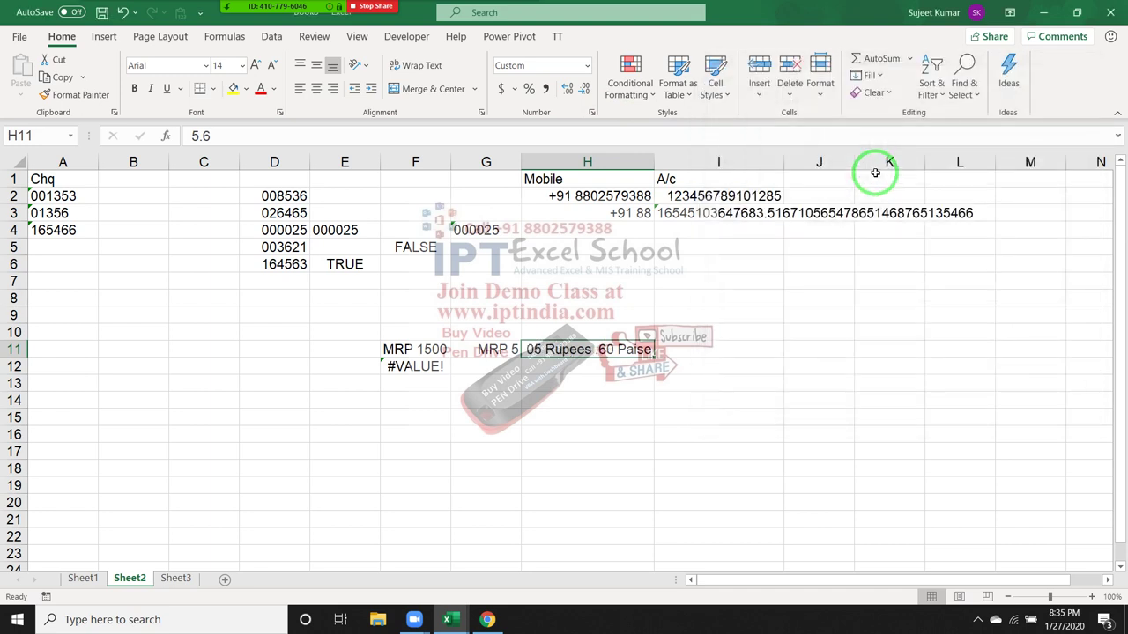
Type the heading CC in A10.
left_click(59, 334)
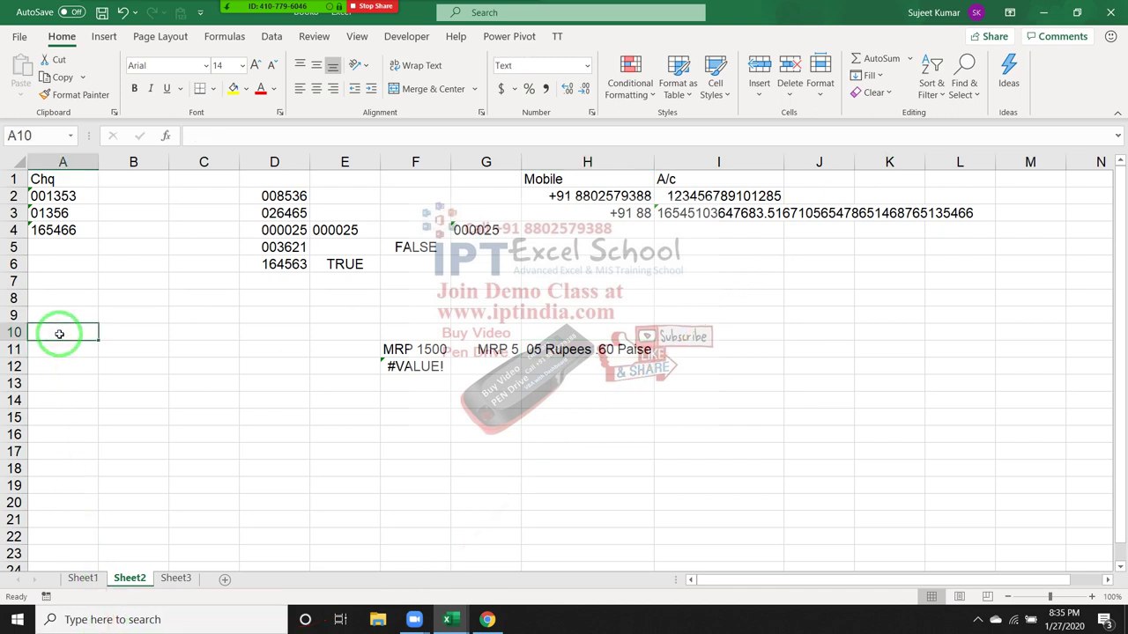
type("CC")
key("Return")
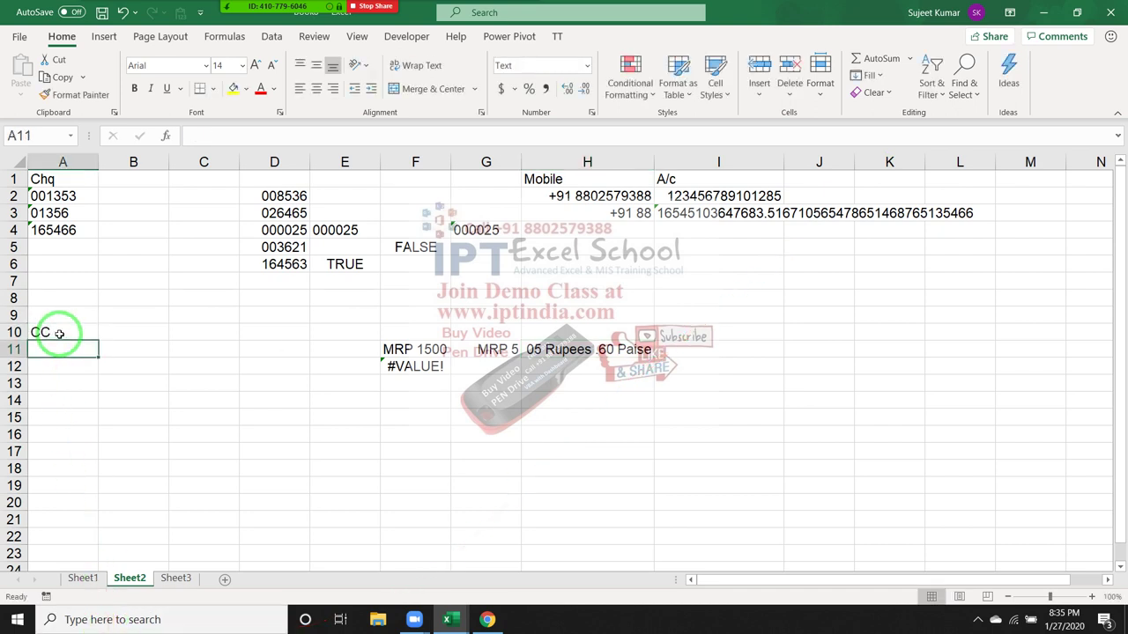
Give A11 the custom format #### " XXXX XXXX" #### and enter the card number.
left_click(592, 112)
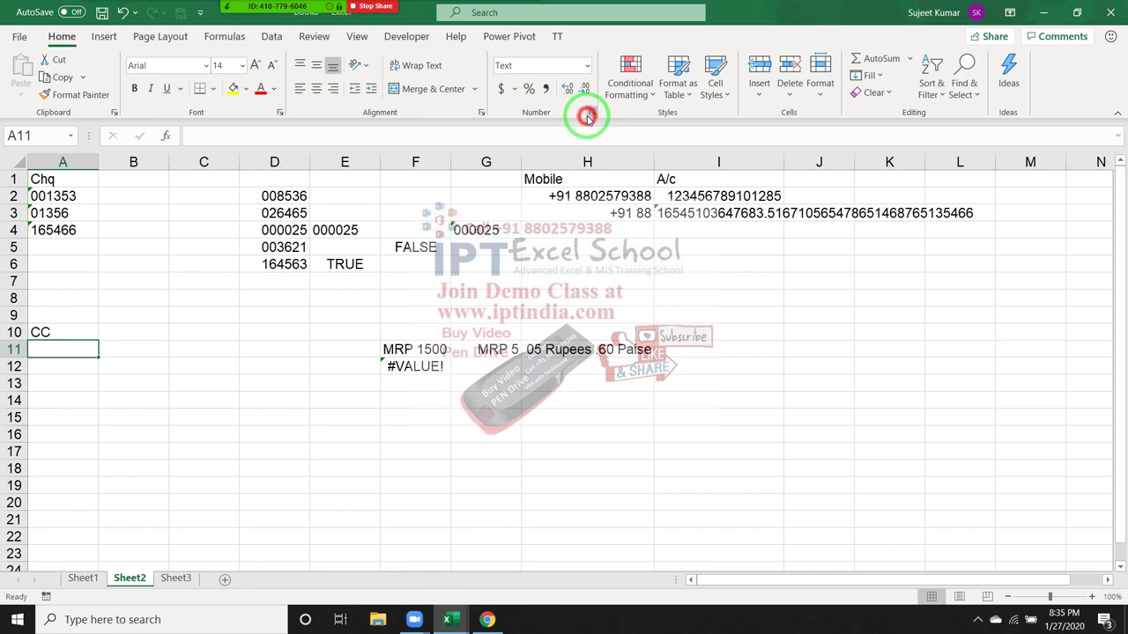
left_click(728, 238)
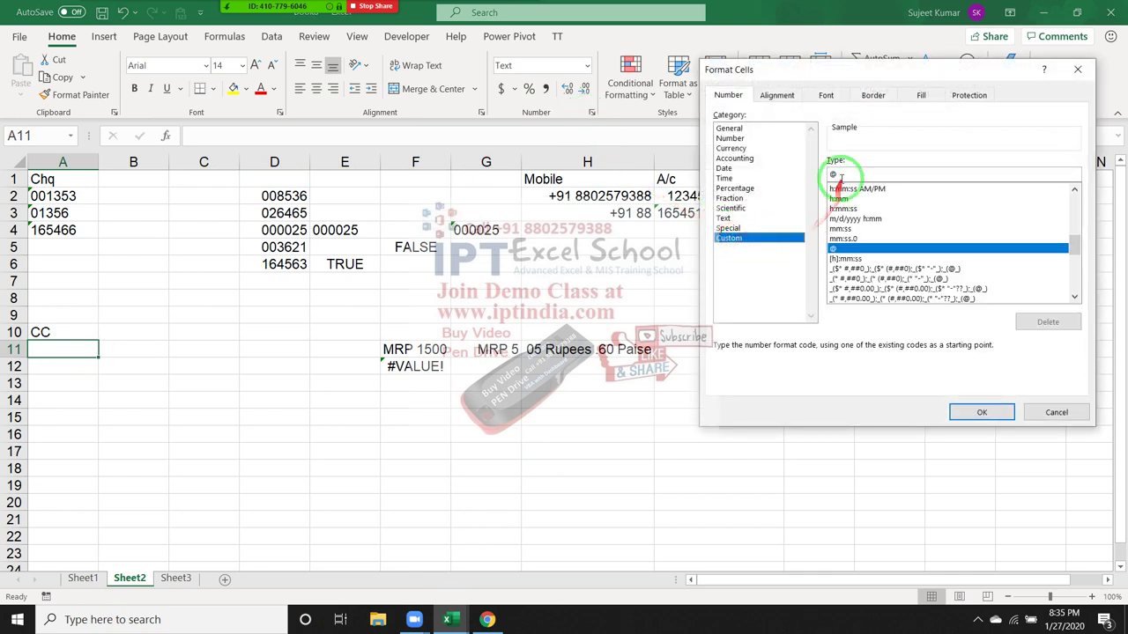
left_click(836, 172)
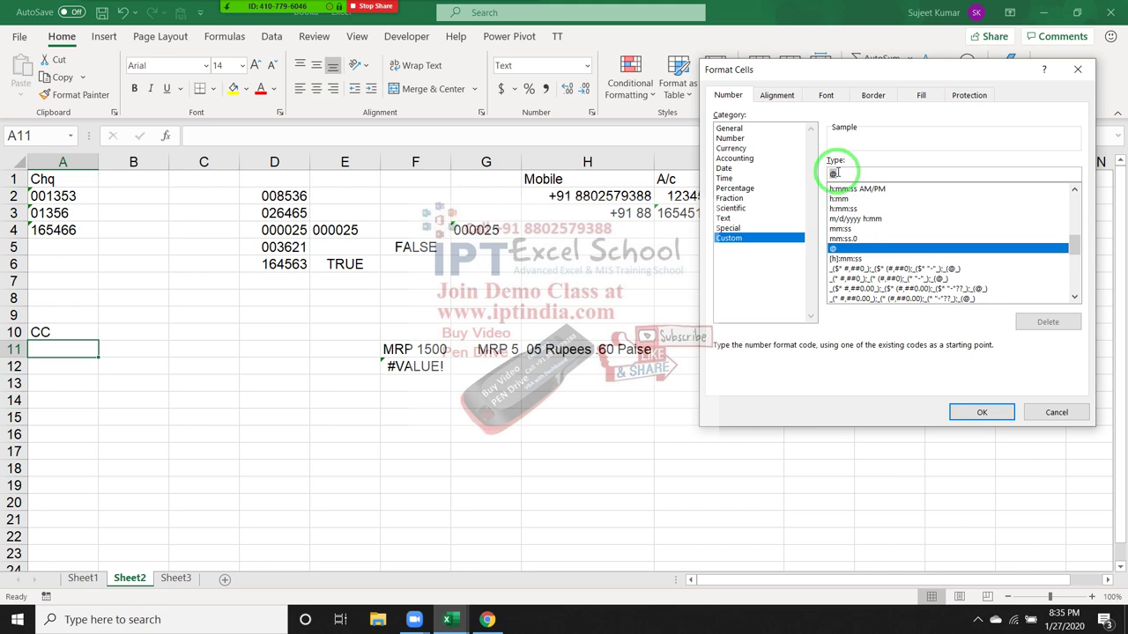
type("####")
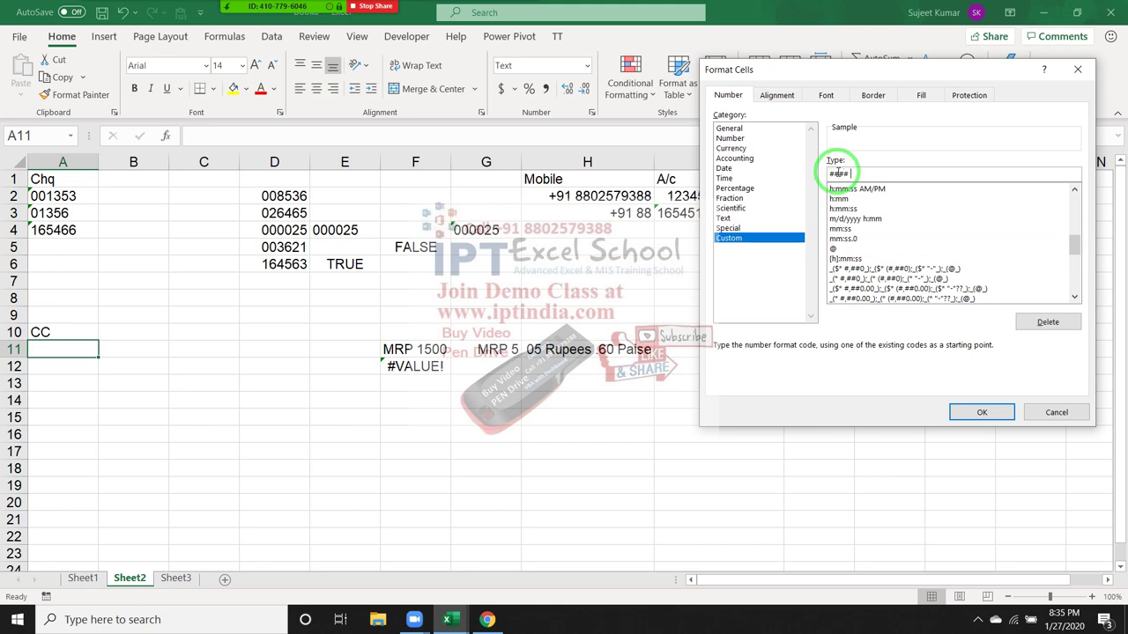
type(" \" XXX")
type("X XXX")
type("X\" ")
type("####")
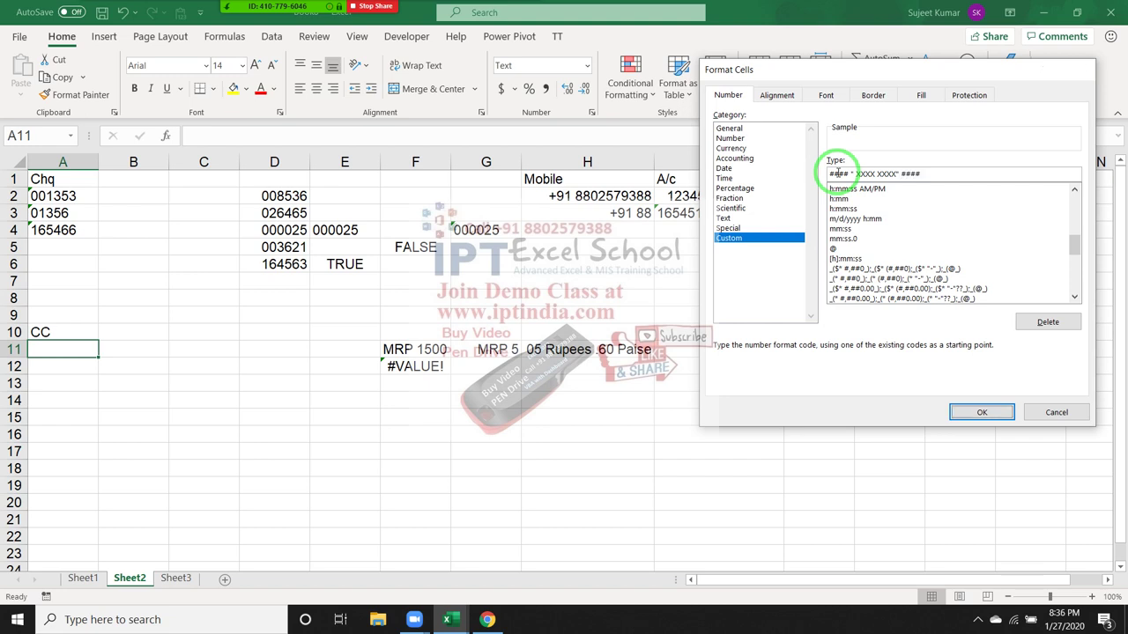
key("Return")
type("1236")
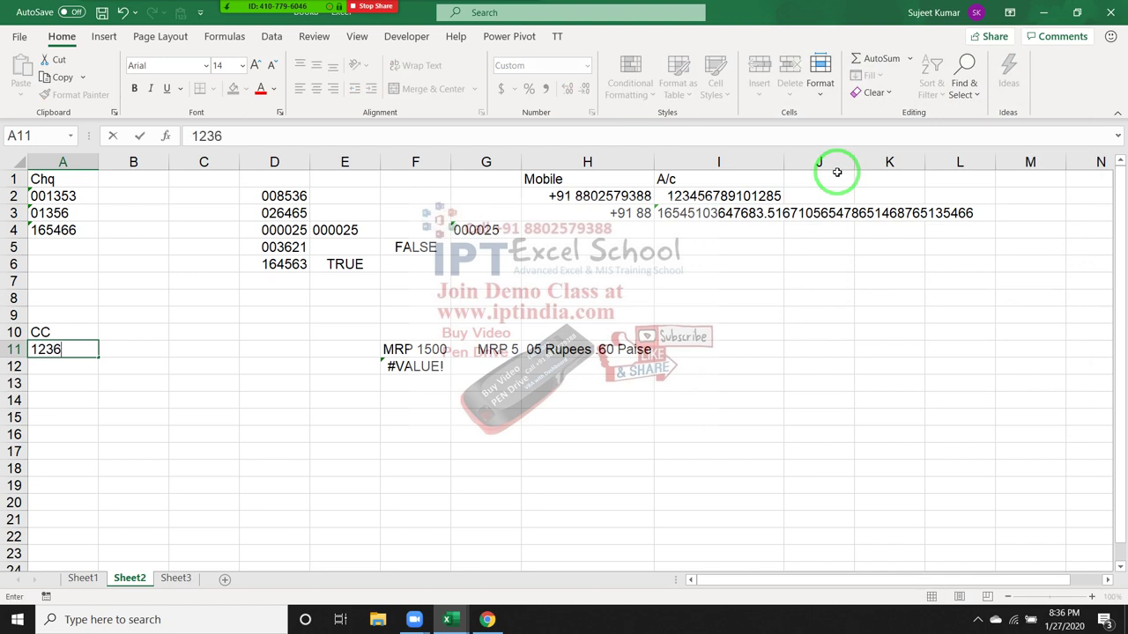
type("8521")
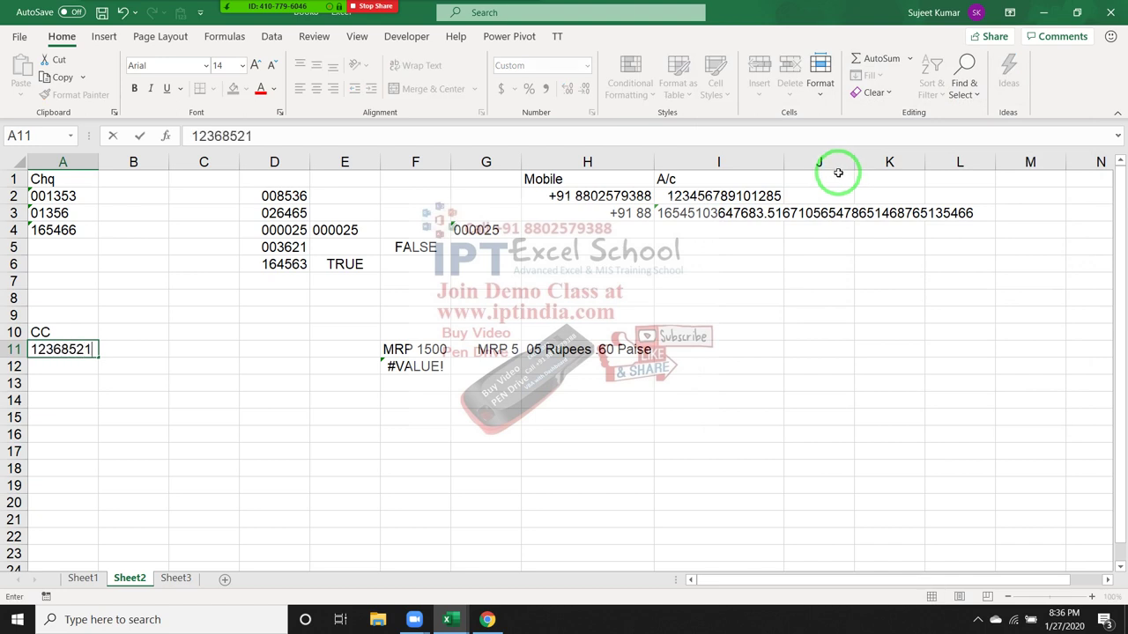
key("ctrl+Return")
key("Return")
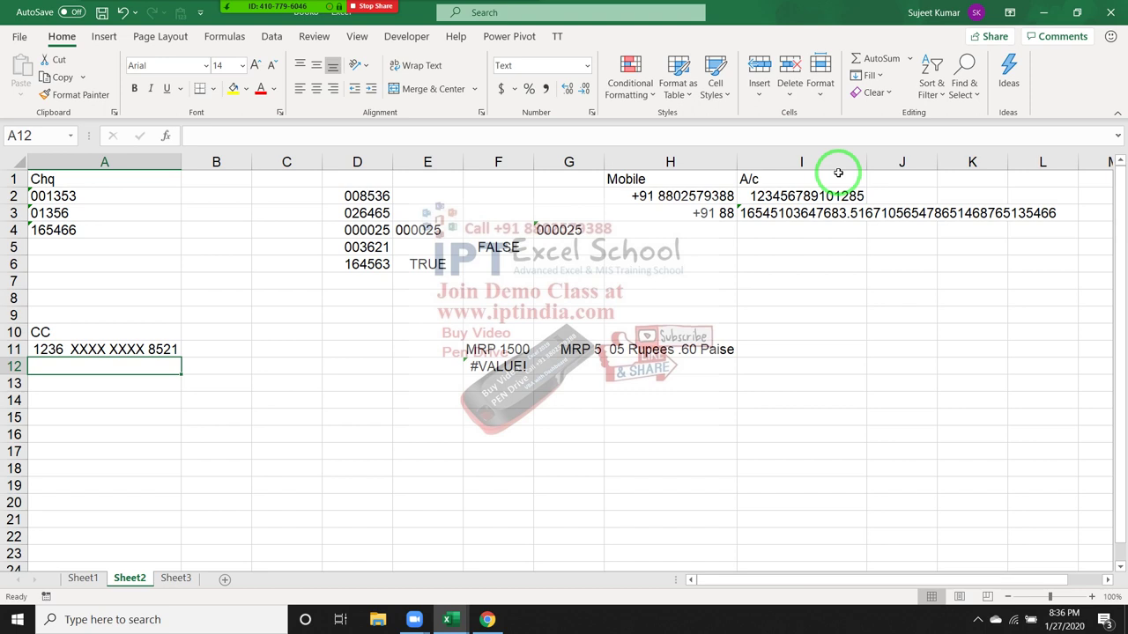
key("Up")
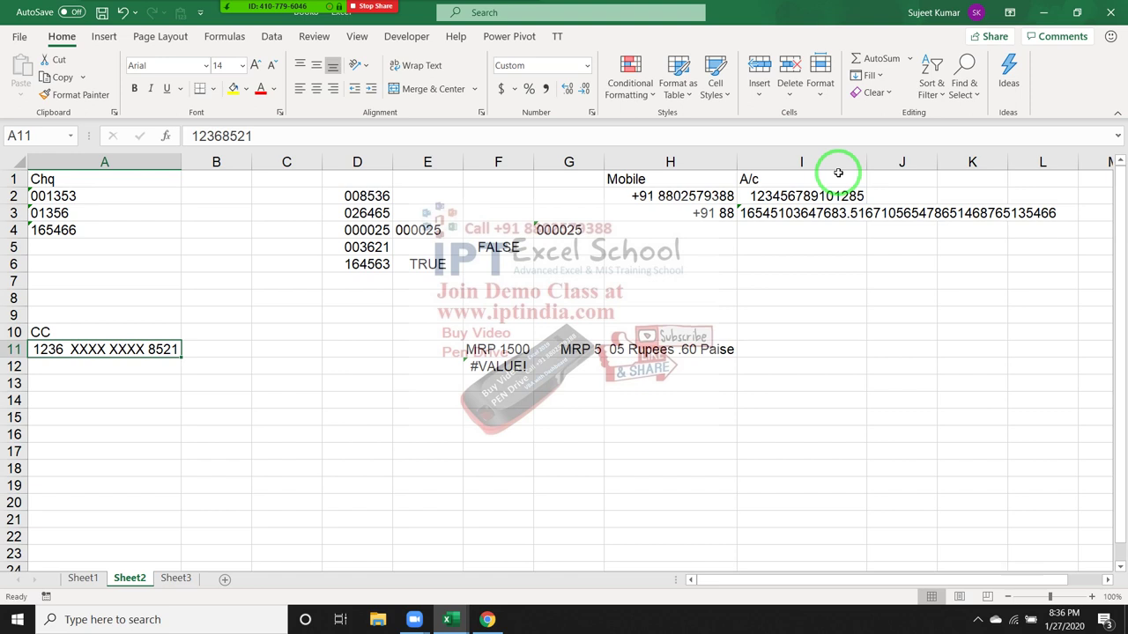
left_click(121, 10)
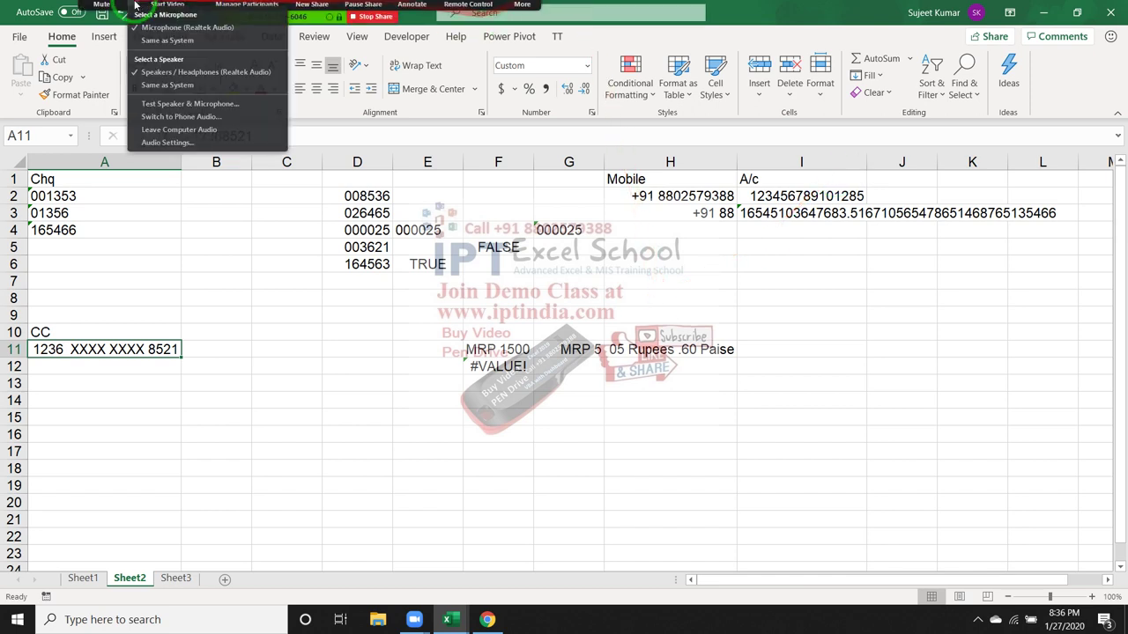
left_click(260, 9)
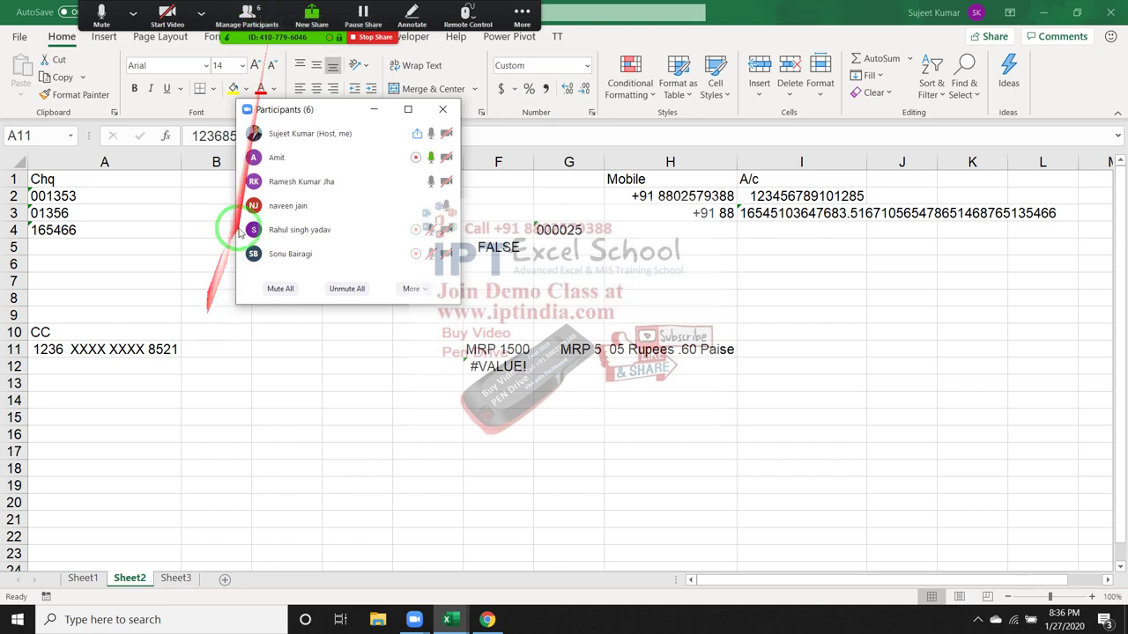
left_click(443, 110)
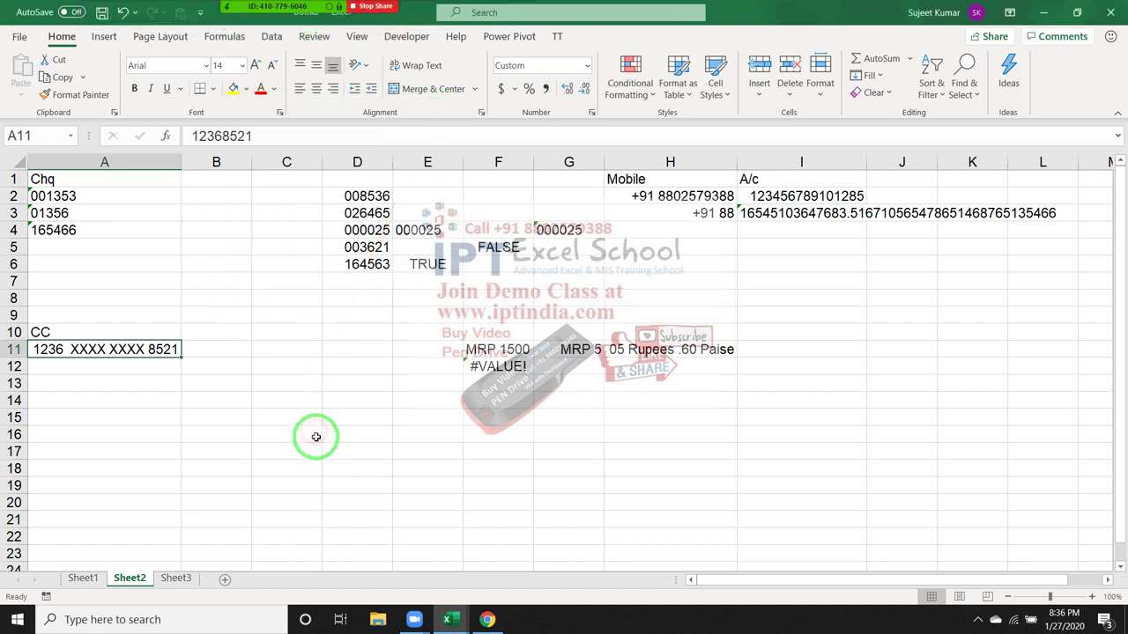
Enter 2.5 in C16.
left_click(316, 435)
type("2")
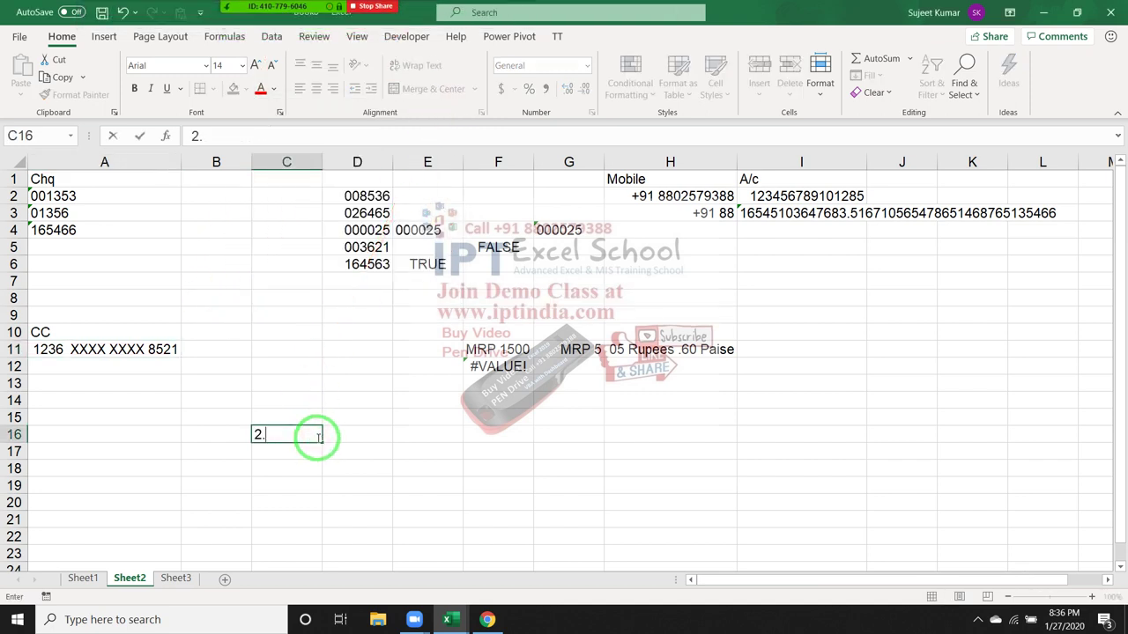
type(".5")
key("Return")
left_click(312, 434)
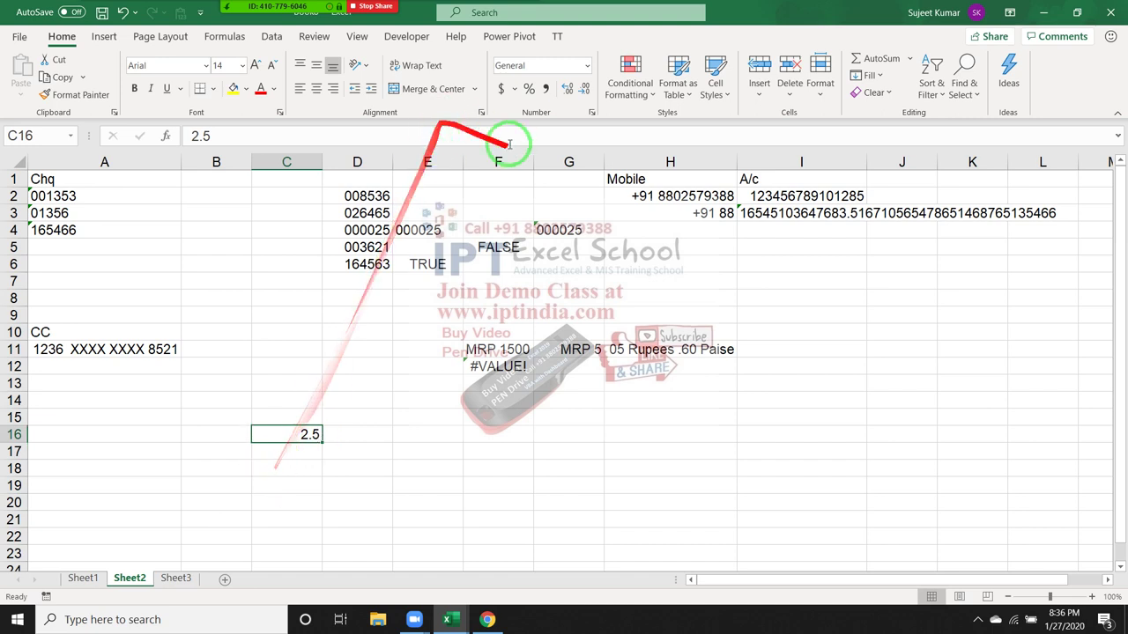
Preview C16 in Fraction formats, from halves through quarters and eighths to sixteenths (2 8/16).
left_click(592, 111)
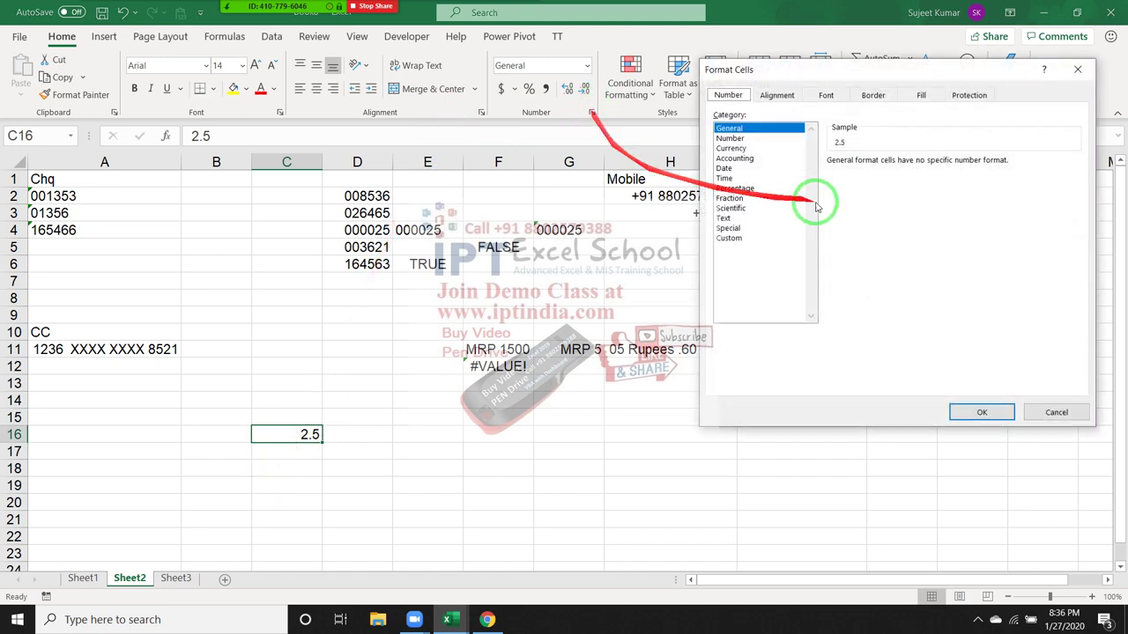
left_click(737, 187)
left_click(737, 198)
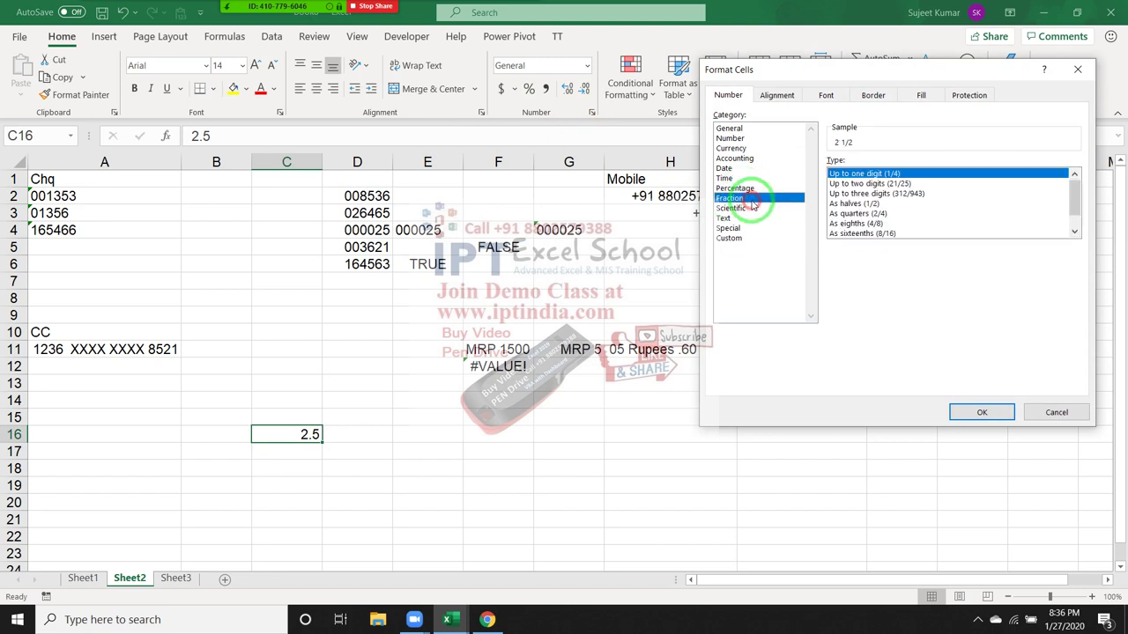
left_click(874, 204)
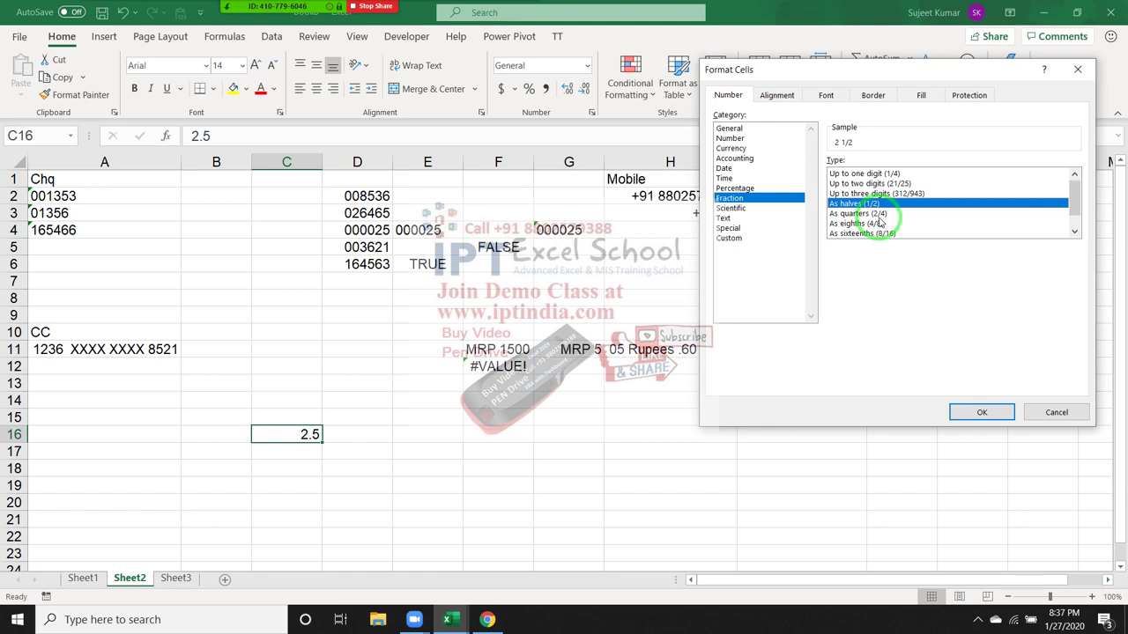
left_click(875, 215)
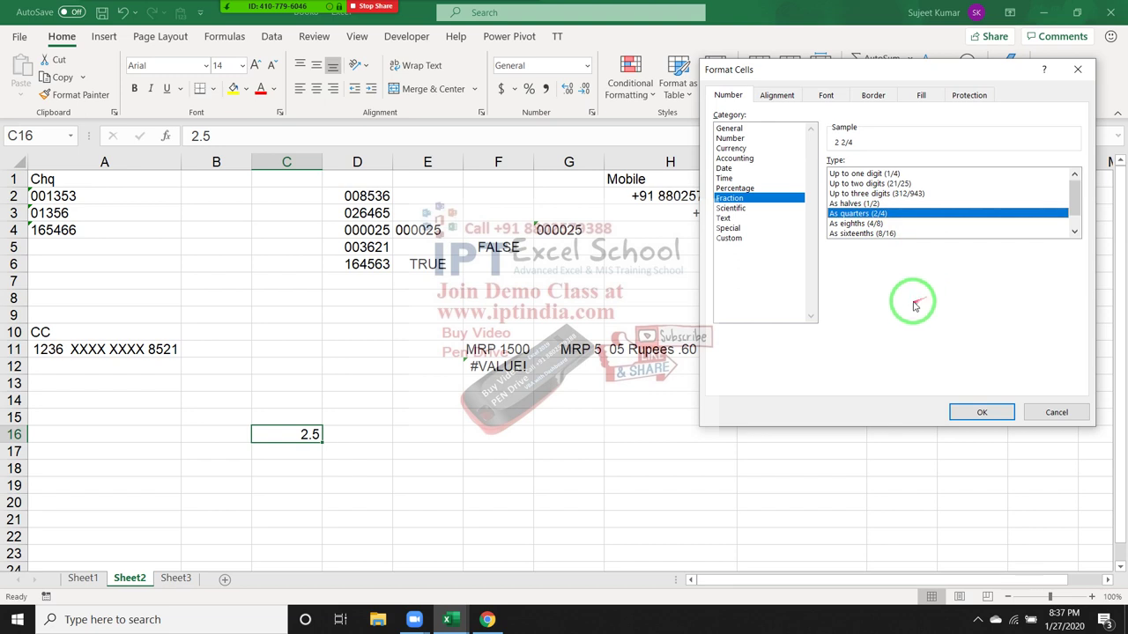
left_click(874, 225)
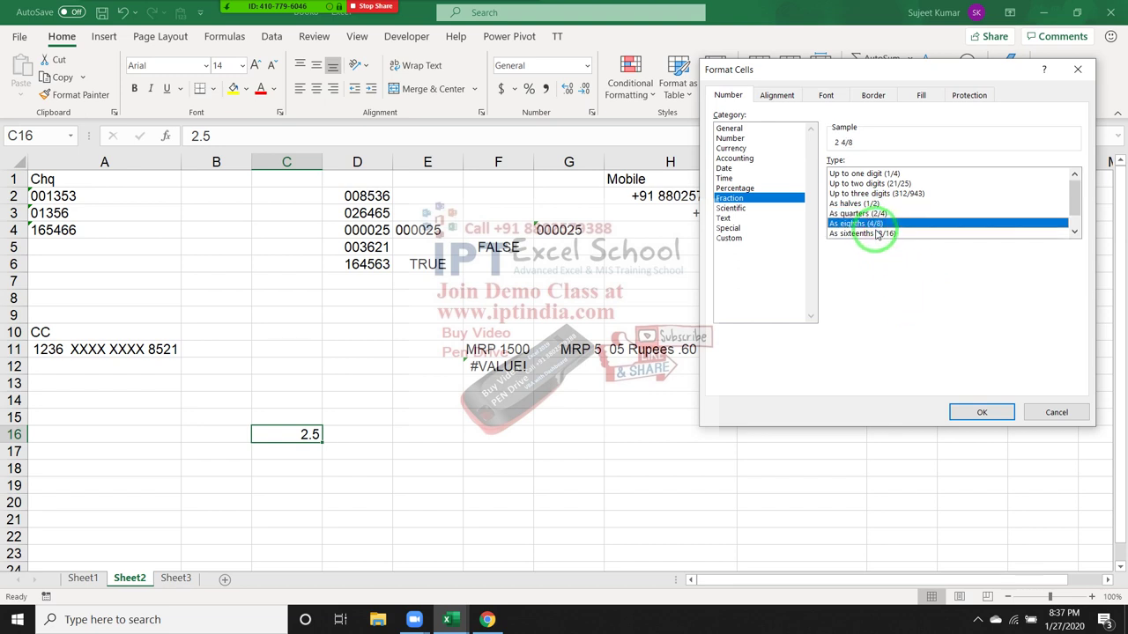
left_click(878, 234)
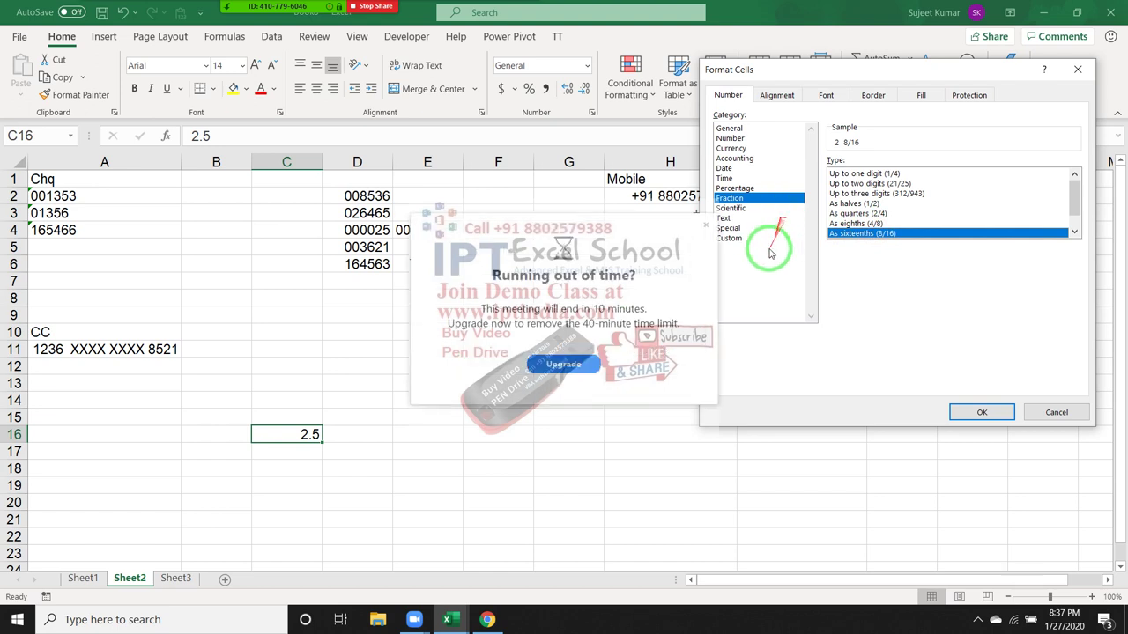
left_click(704, 226)
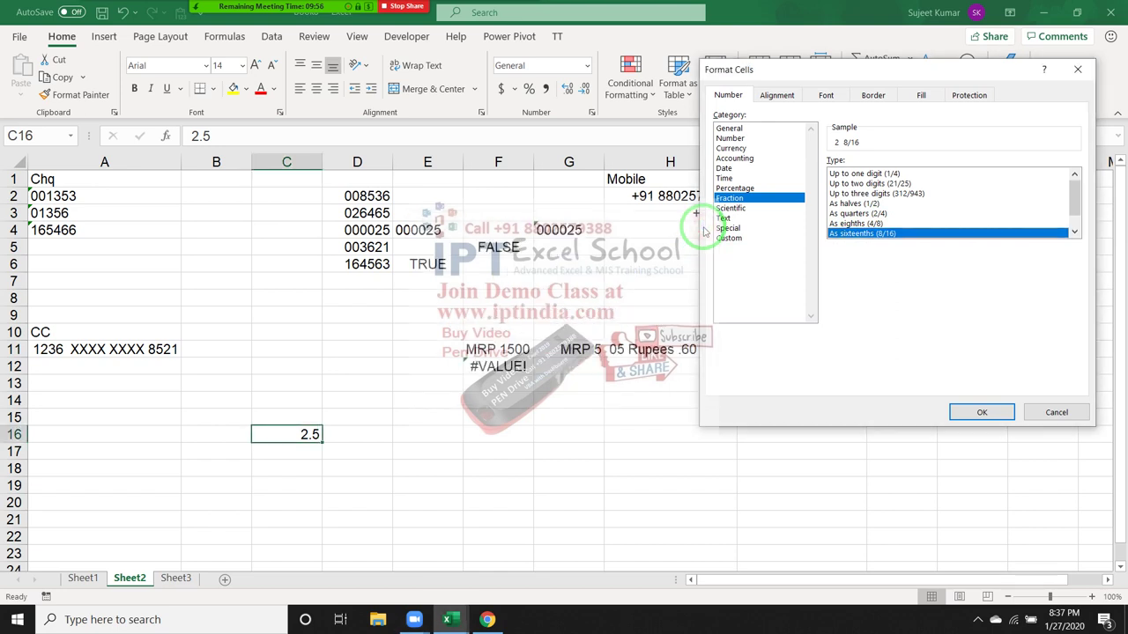
left_click(844, 214)
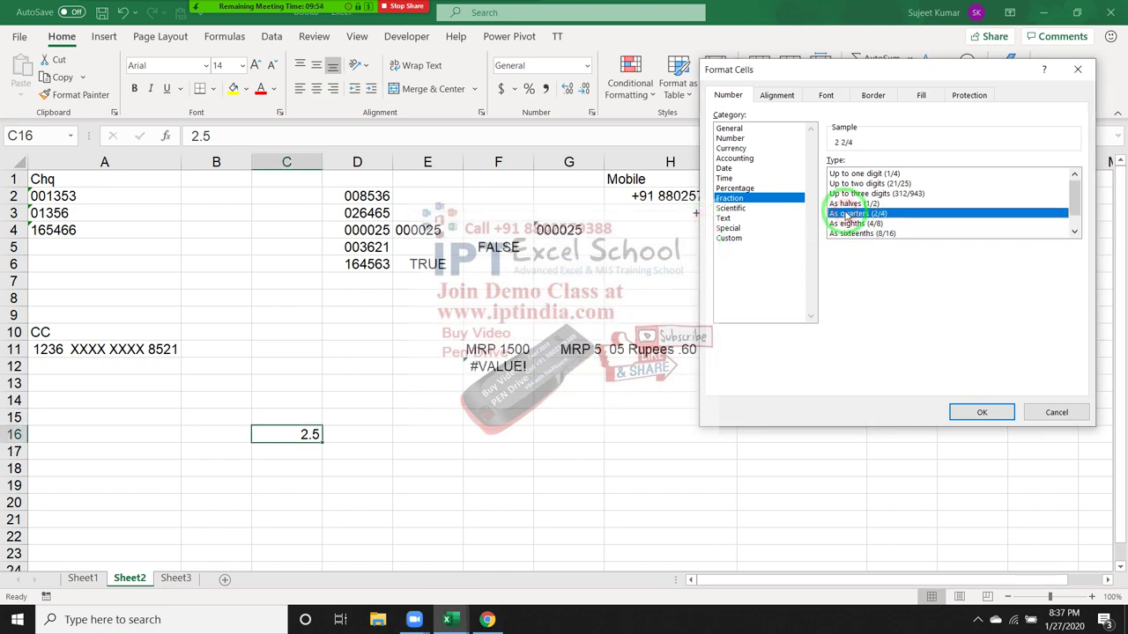
left_click(844, 203)
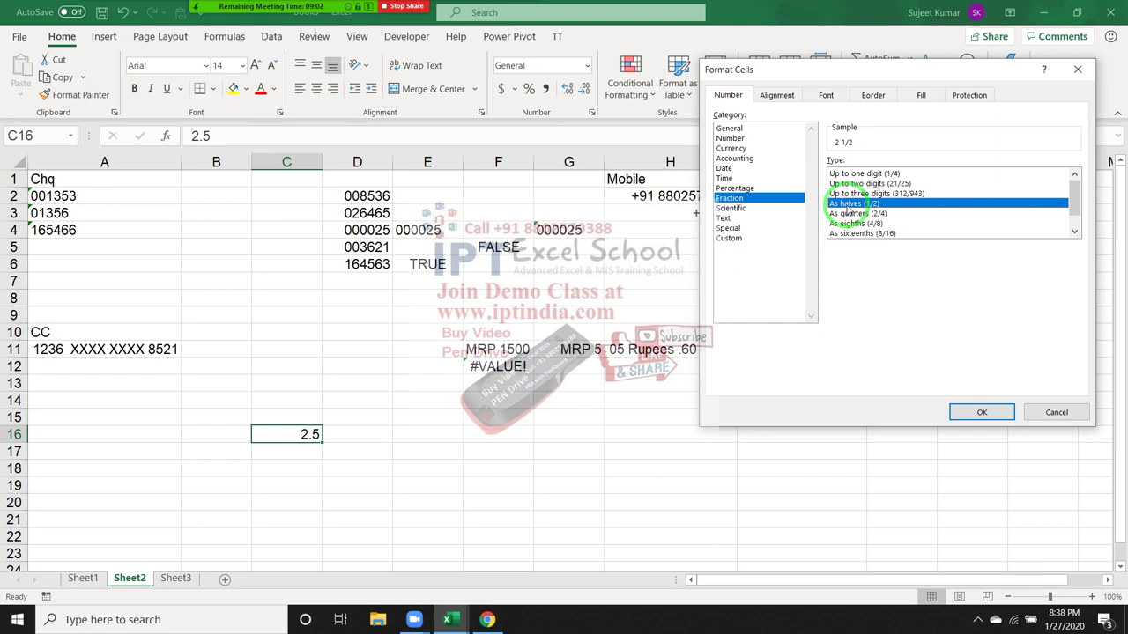
left_click(1066, 413)
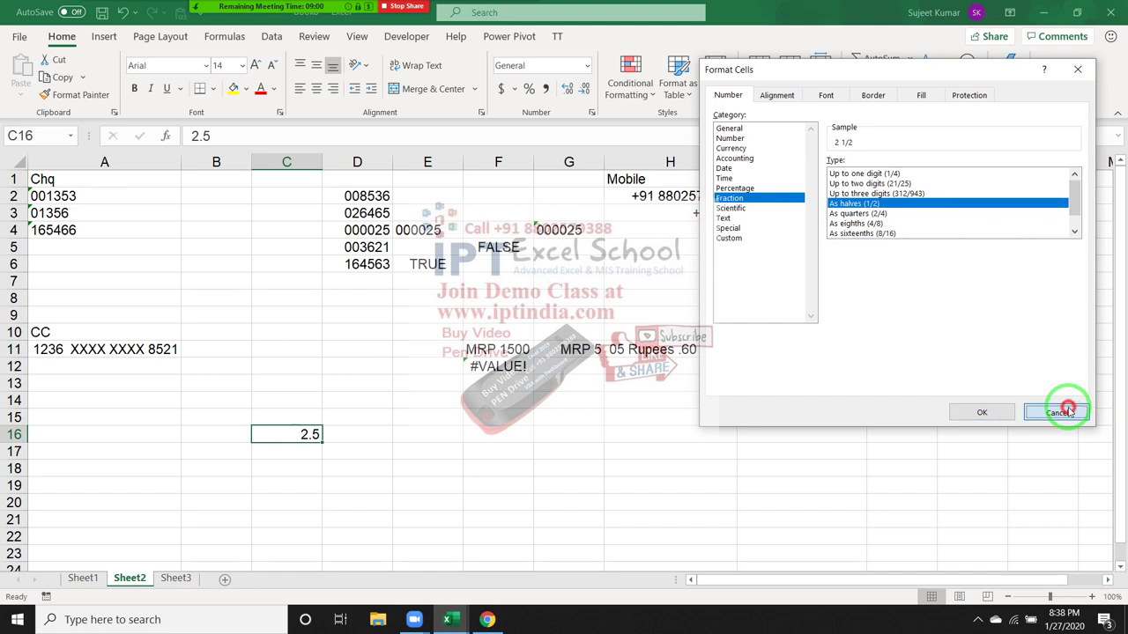
left_click(1057, 410)
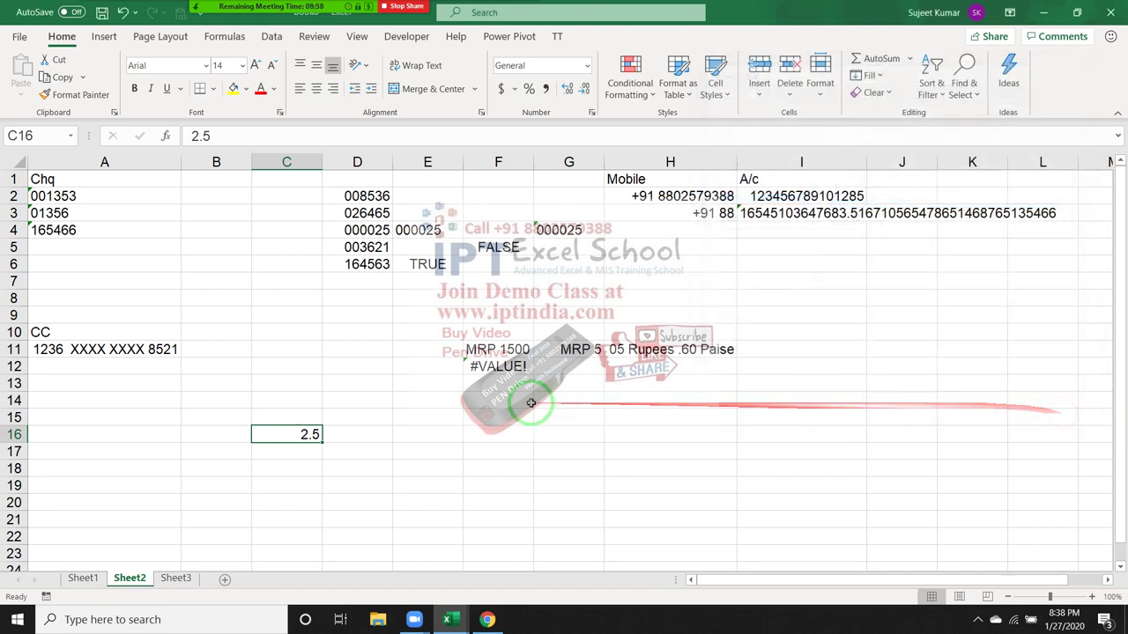
Enter 0015/19 in F15.
left_click(494, 422)
type("00")
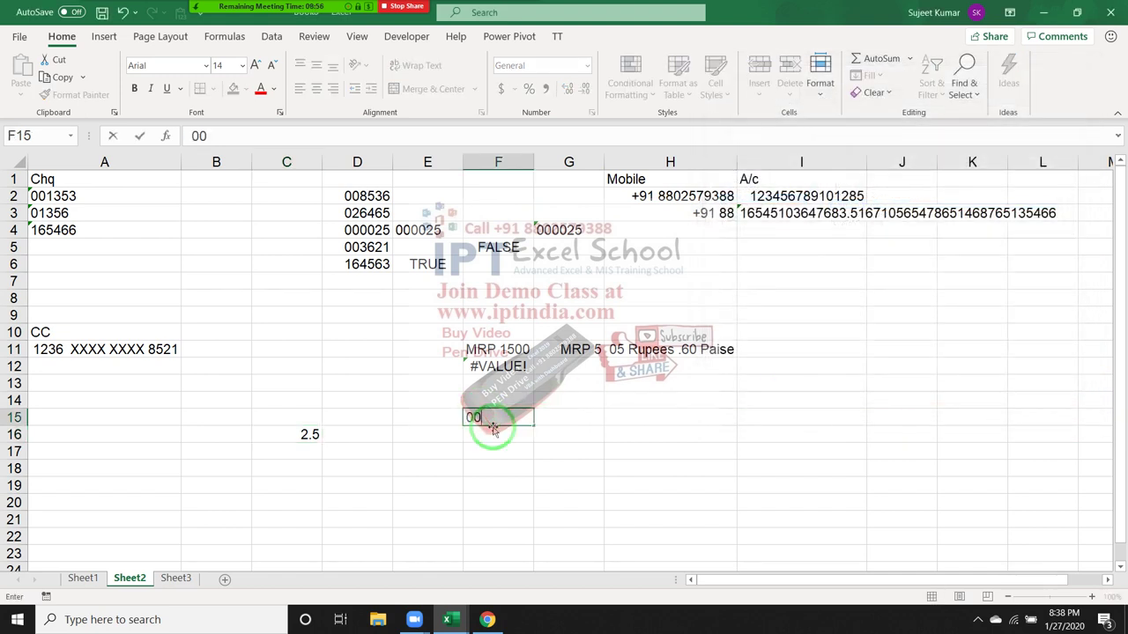
type("15")
type("/")
type("19")
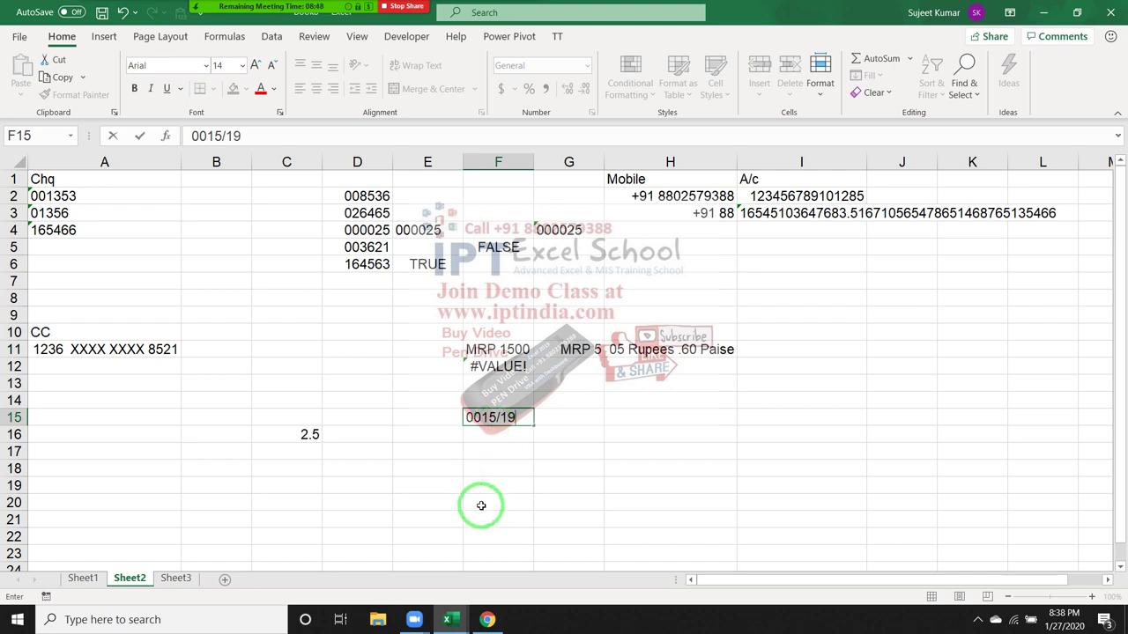
left_click(481, 504)
left_click(479, 418)
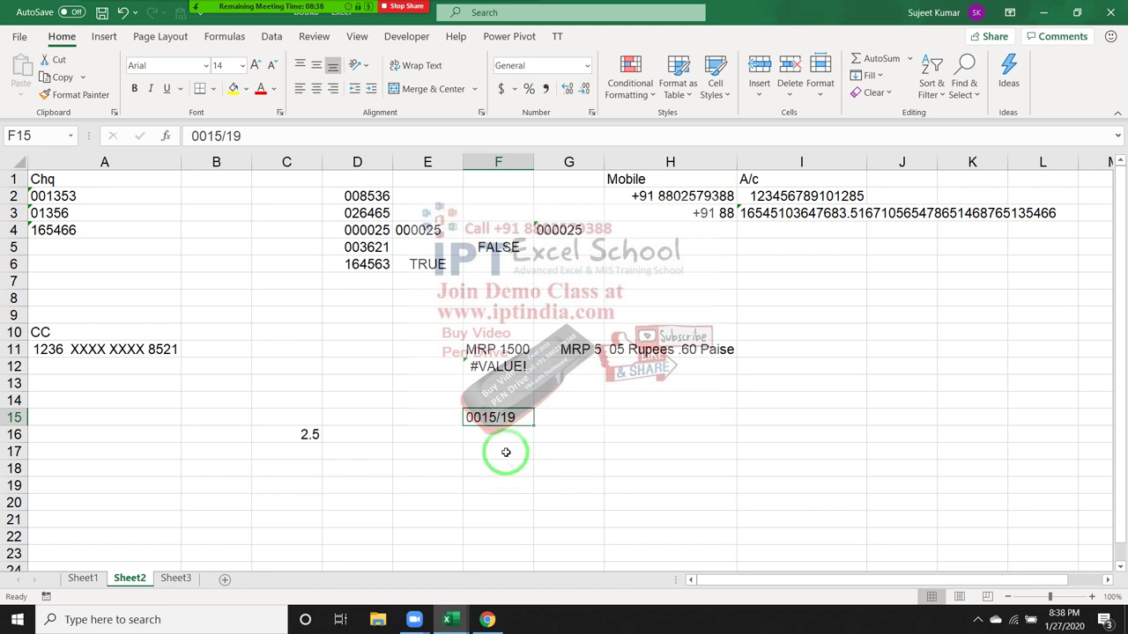
Give G15 the custom format 0000 / 00 and enter 1596, shown as 1596 / 01.
right_click(560, 420)
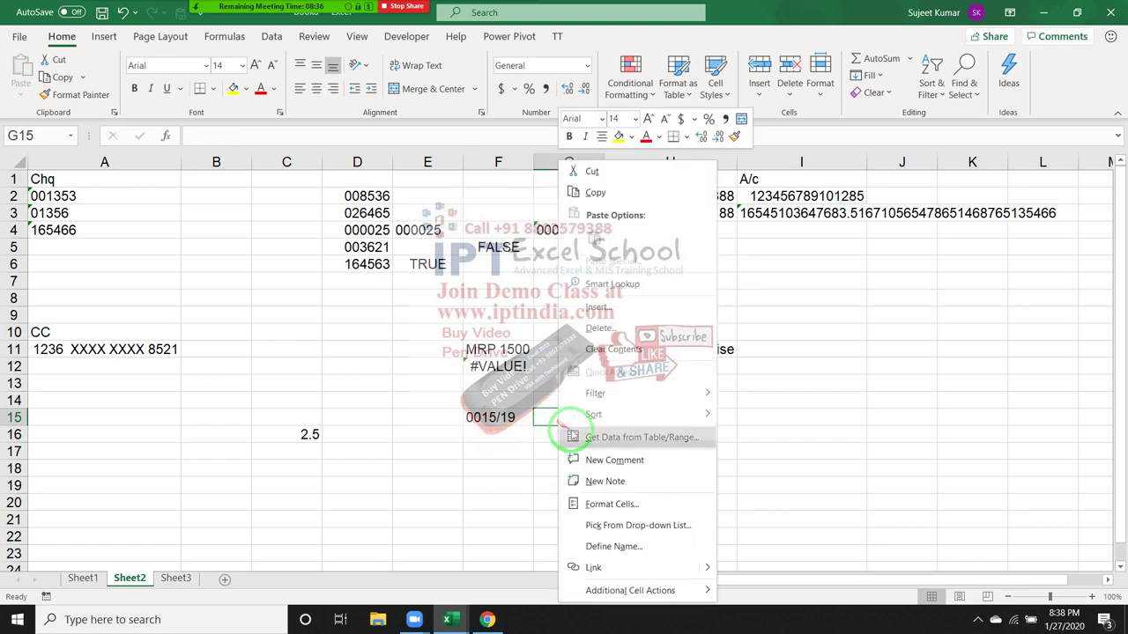
left_click(608, 504)
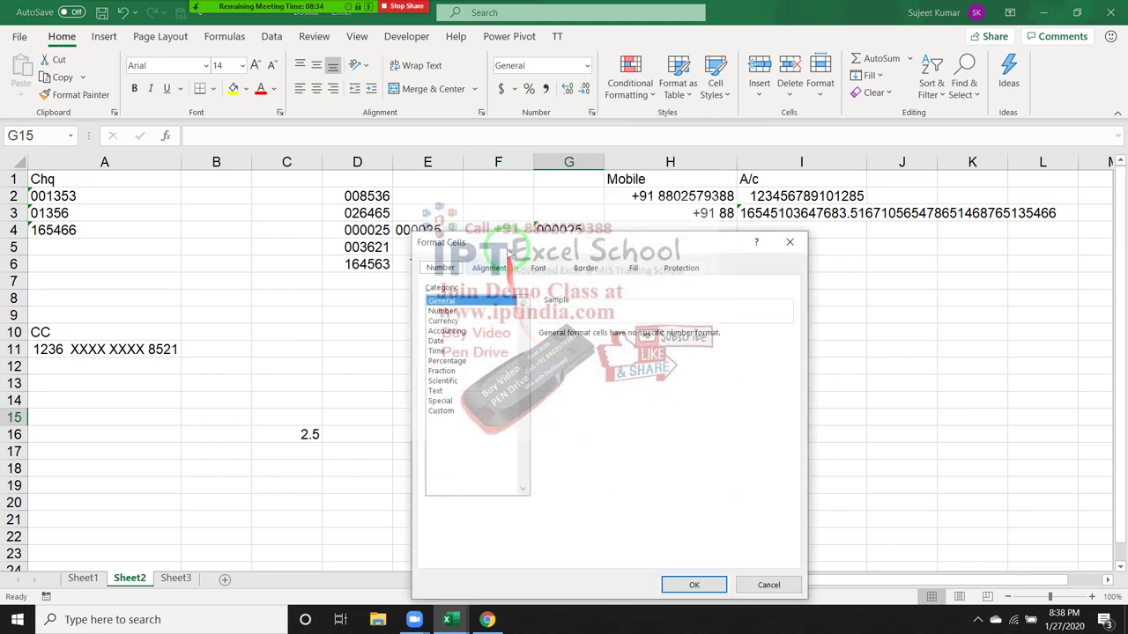
left_click_drag(509, 255, 843, 195)
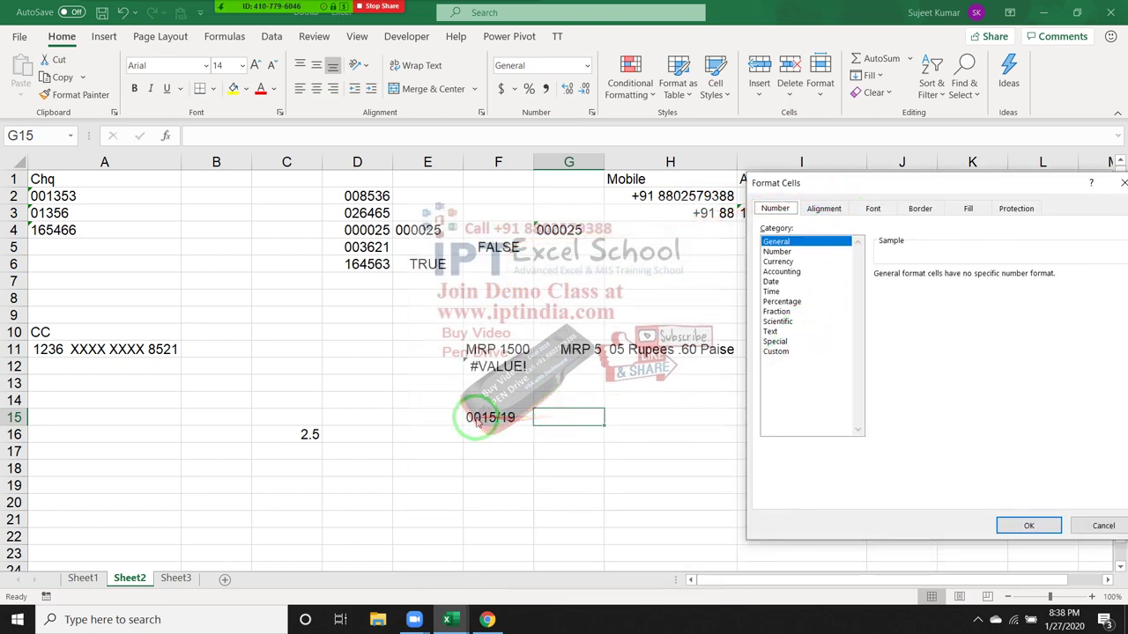
left_click(787, 353)
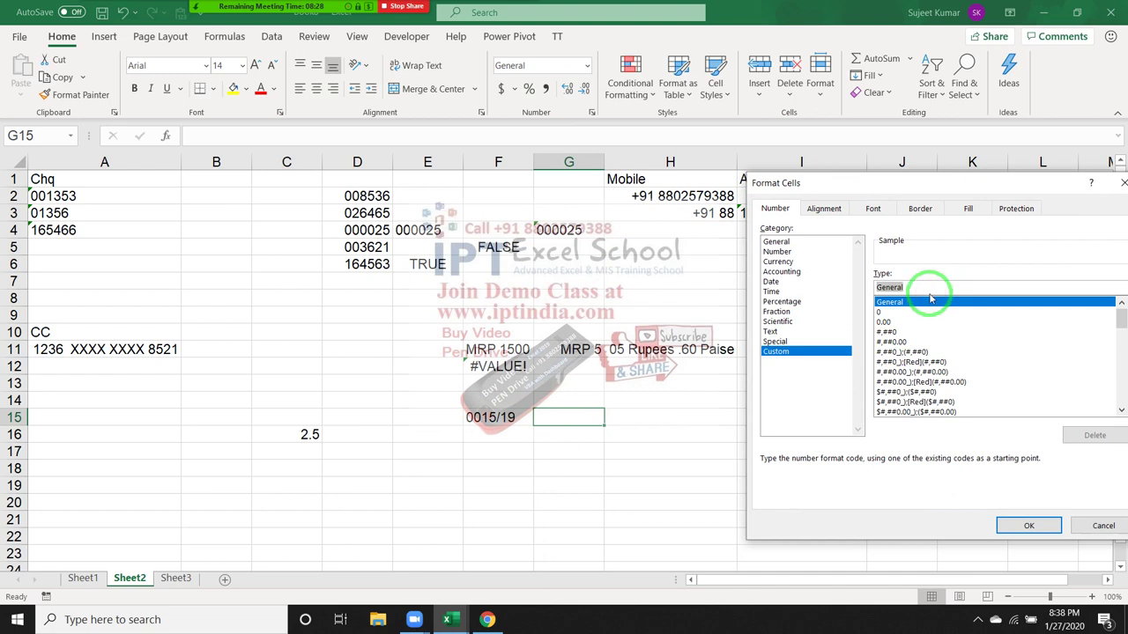
type("0000 ")
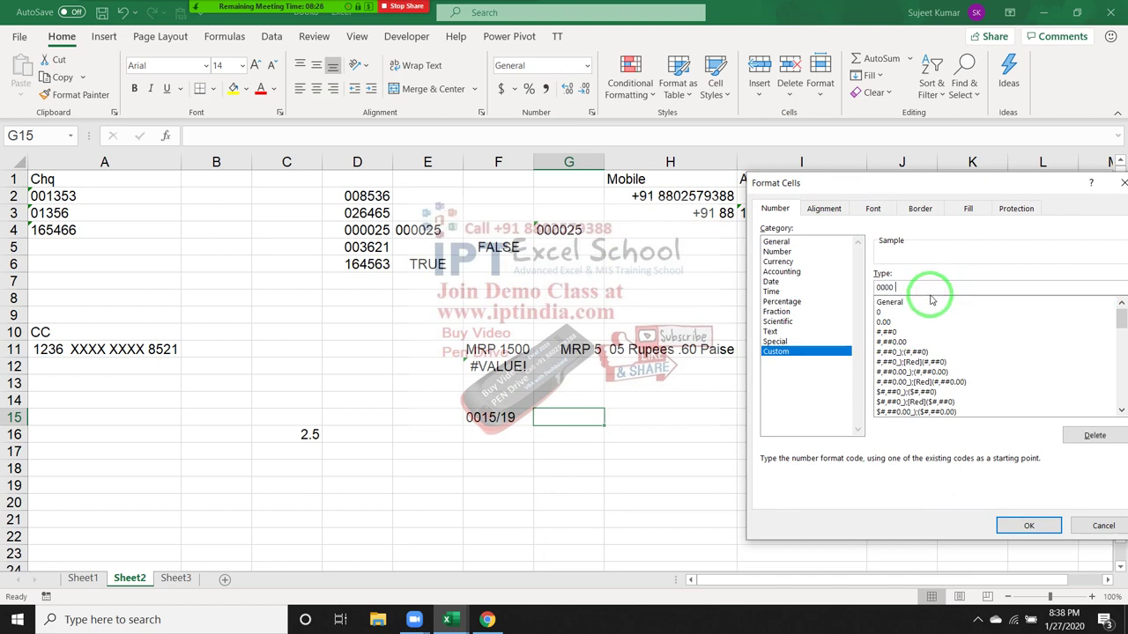
type("/")
type(" 00")
key("Return")
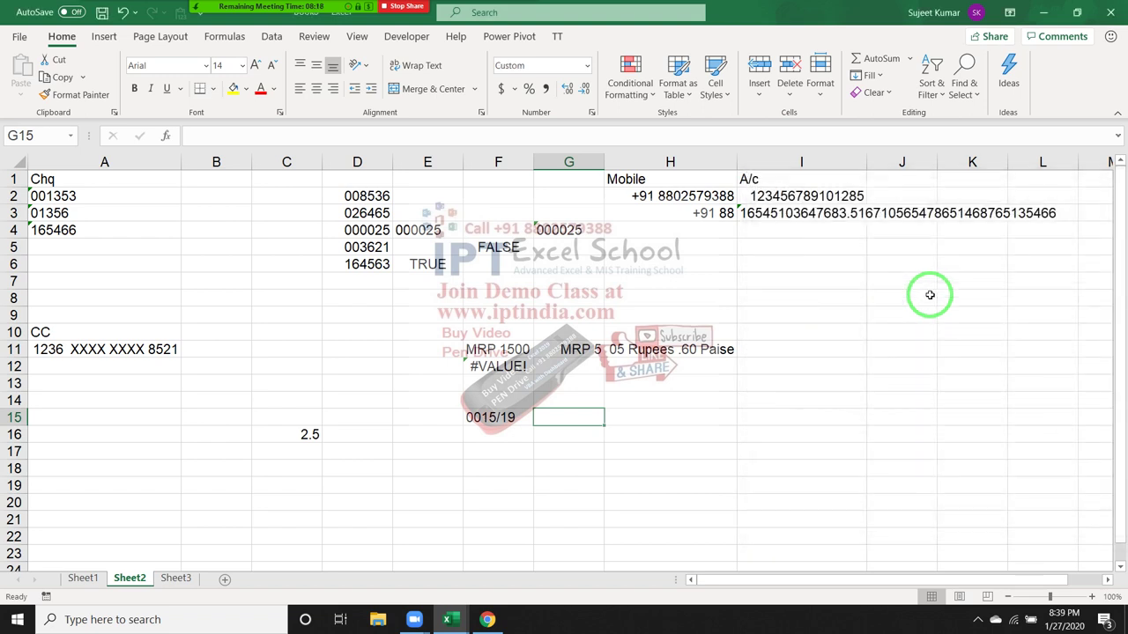
type("15")
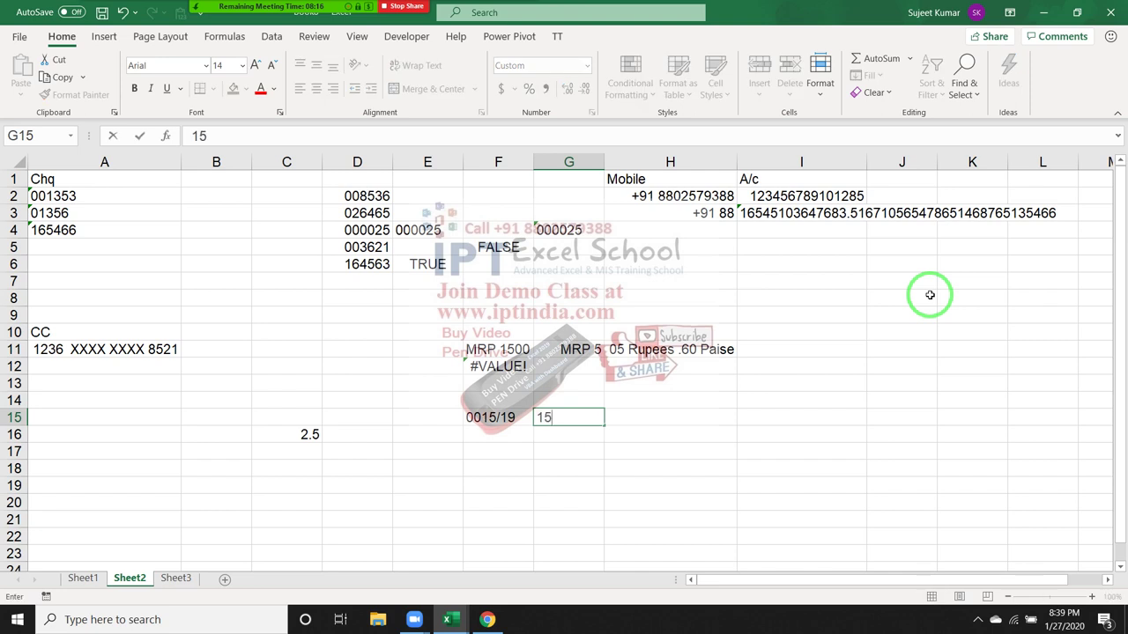
type("96")
key("Return")
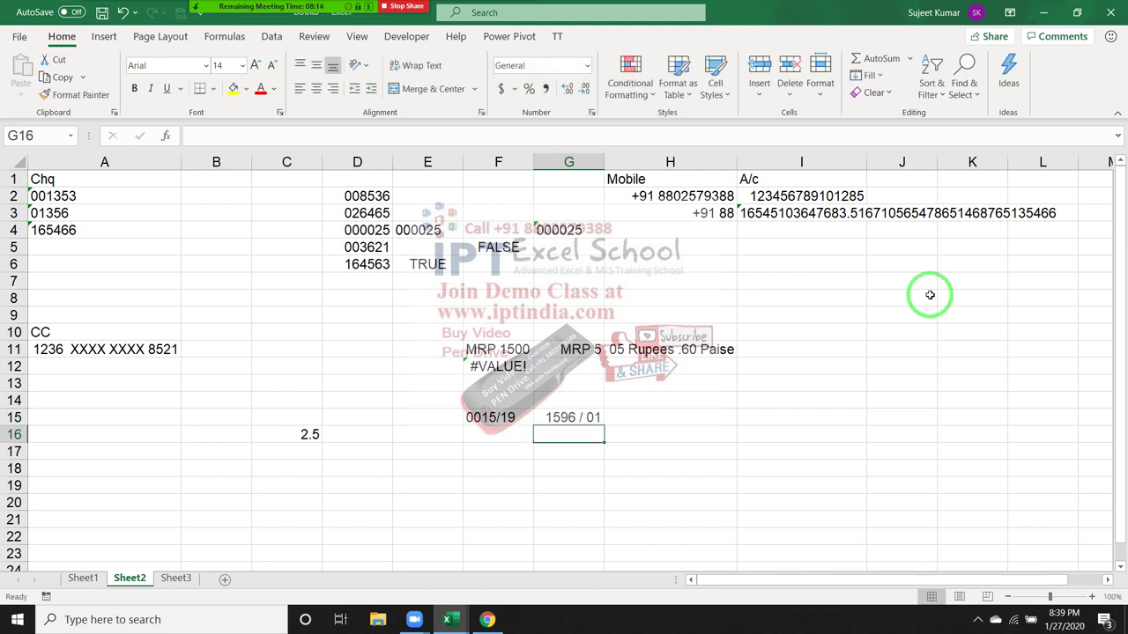
key("Up")
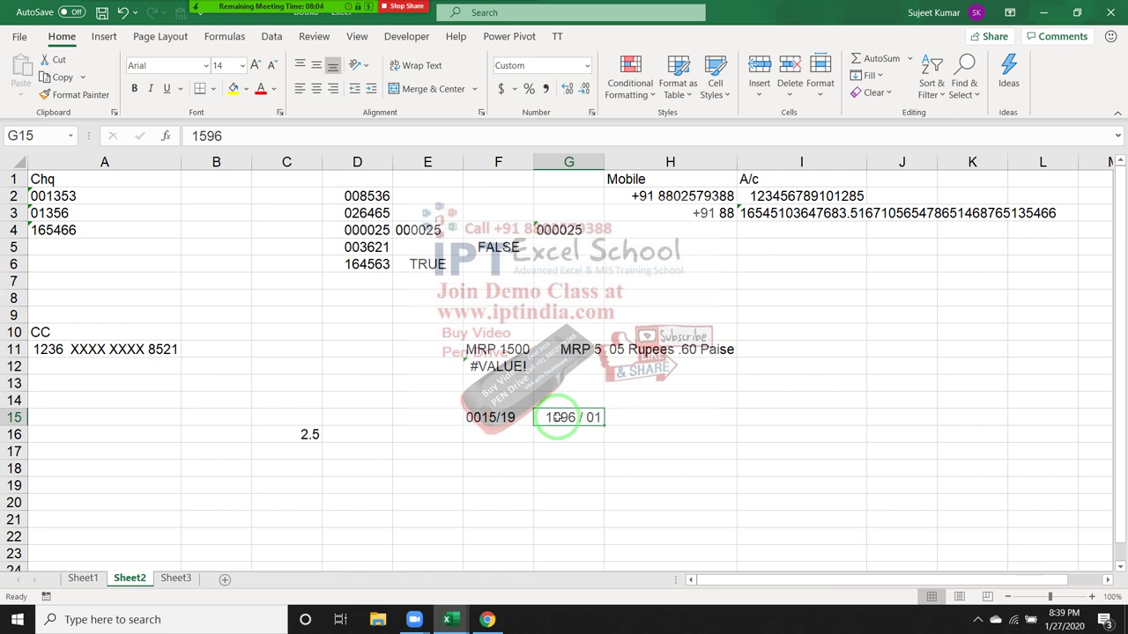
Revise G15's custom format to 0000 "/" ".00", quoting the slash as literal text.
left_click(592, 113)
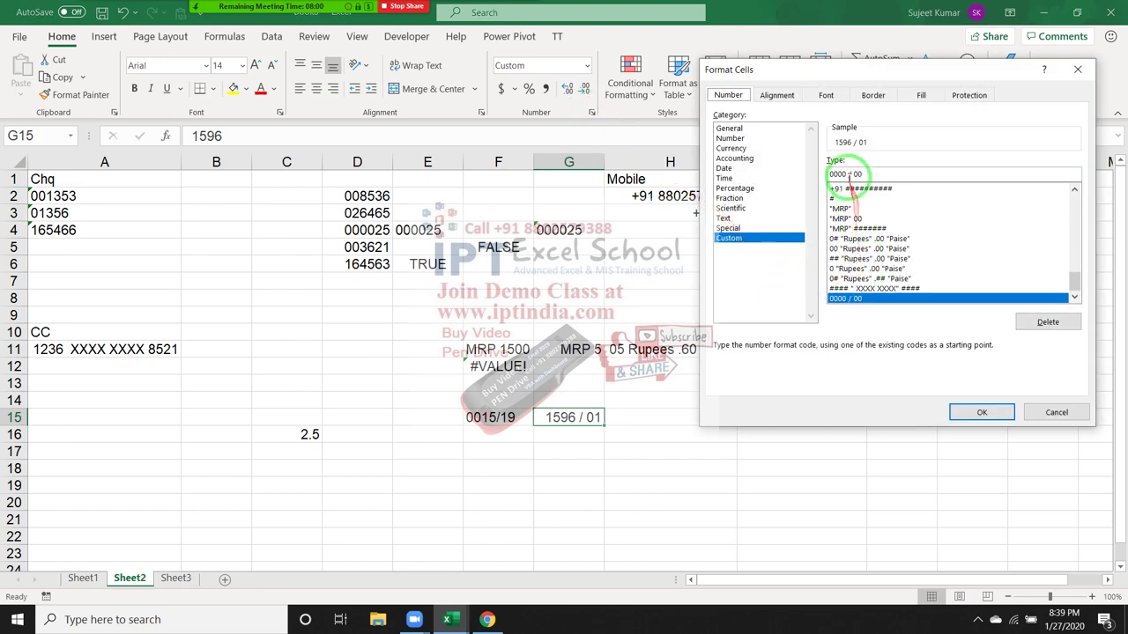
left_click_drag(848, 176, 883, 190)
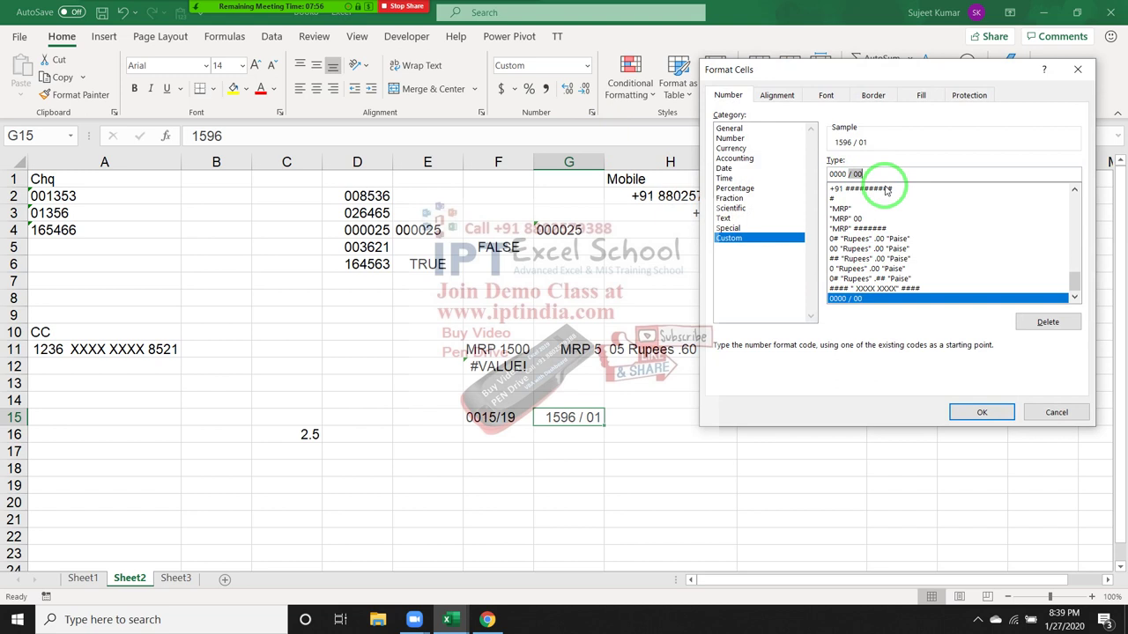
type("/ ")
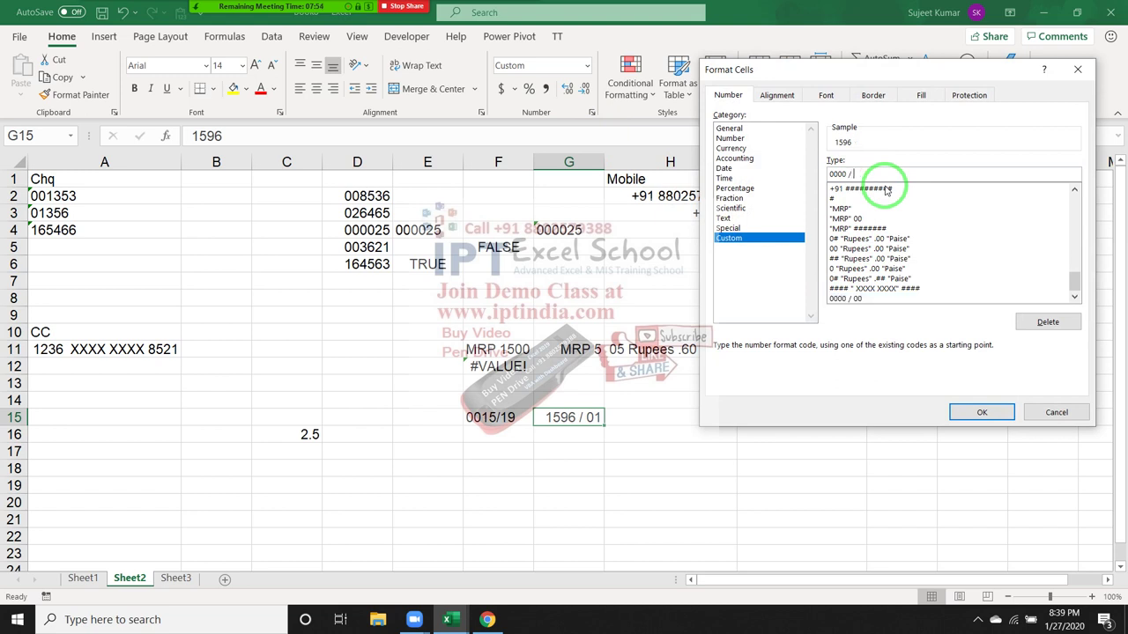
type("\".00")
key("Return")
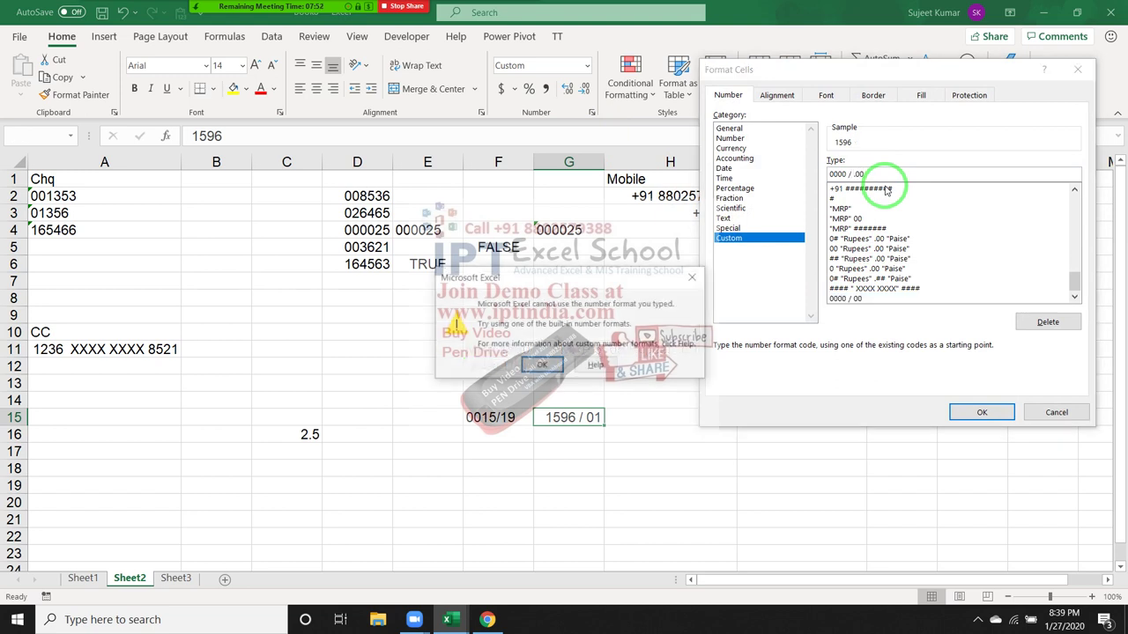
key("Return")
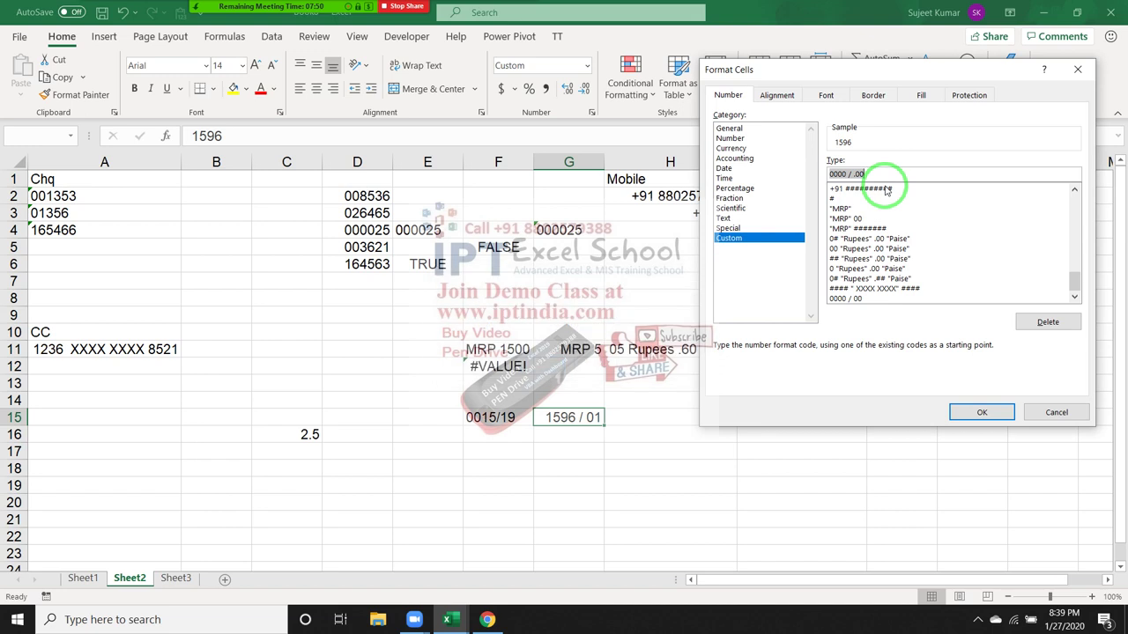
key("End")
key("Left")
key("Left")
key("Left")
key("Left")
type("\"")
key("Right")
type("\"")
key("Return")
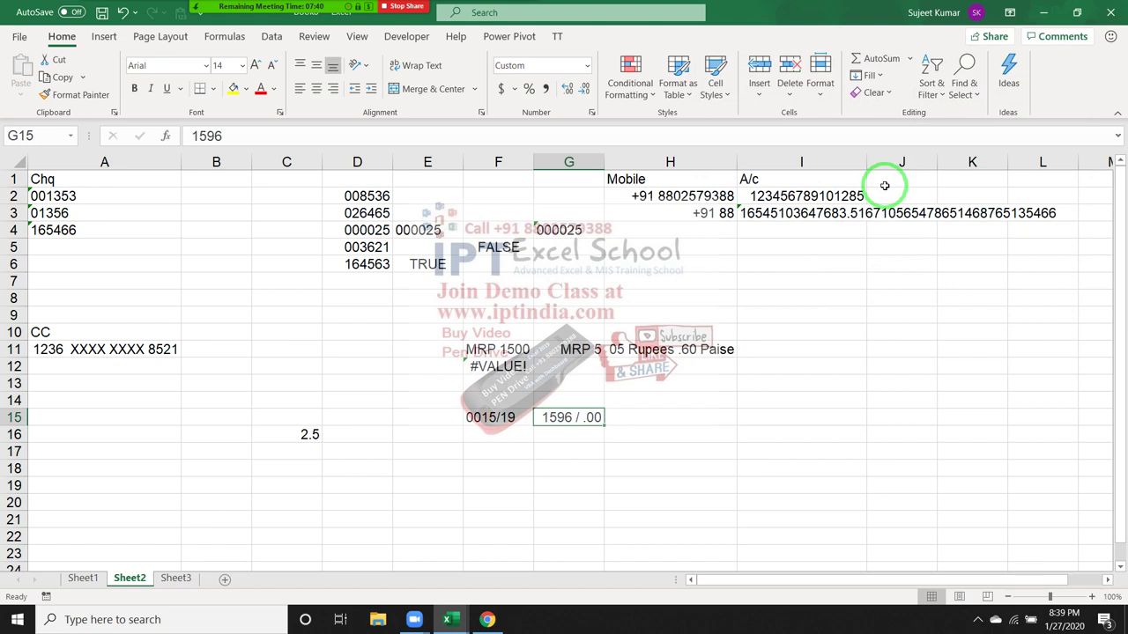
Enter 15.36 in G15 so it displays as 0015 / .36.
type("15.36")
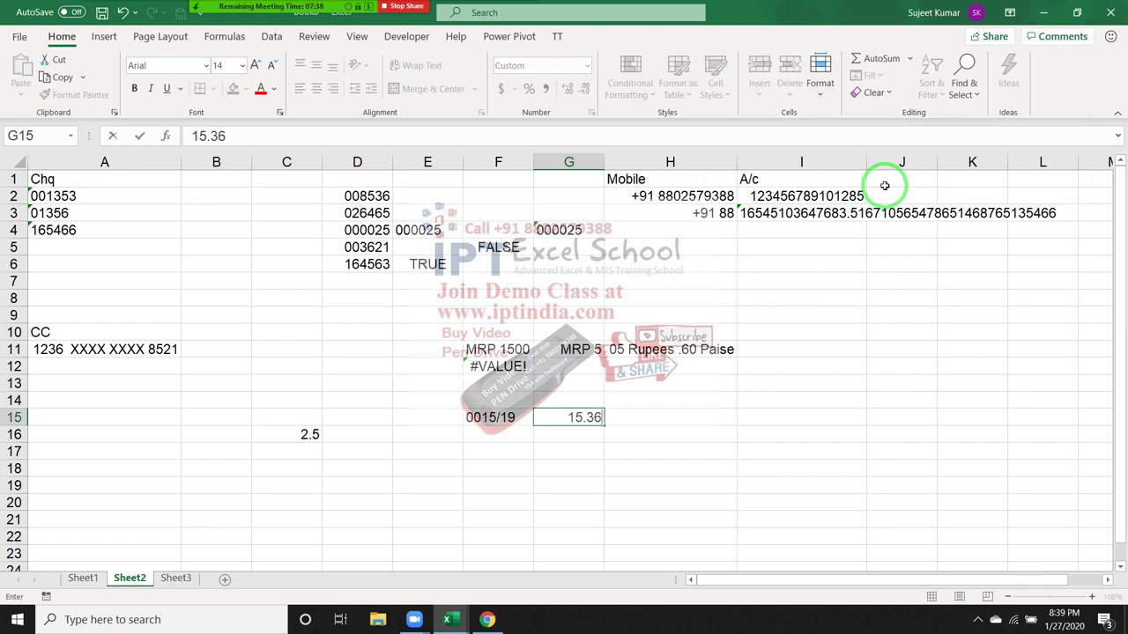
key("Return")
key("Up")
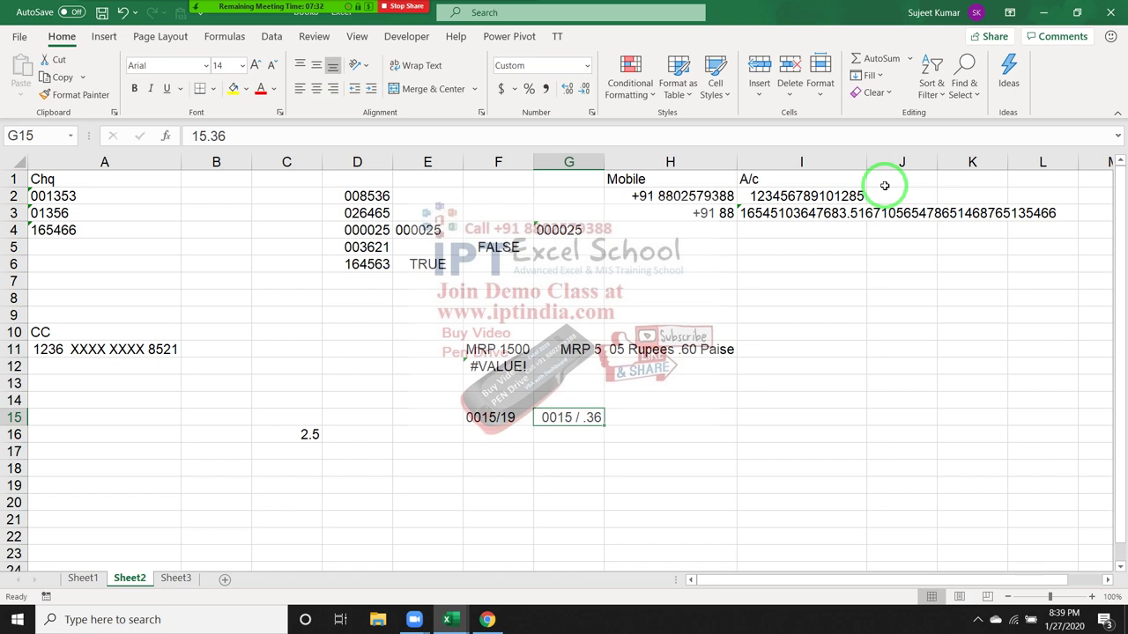
type("15.96")
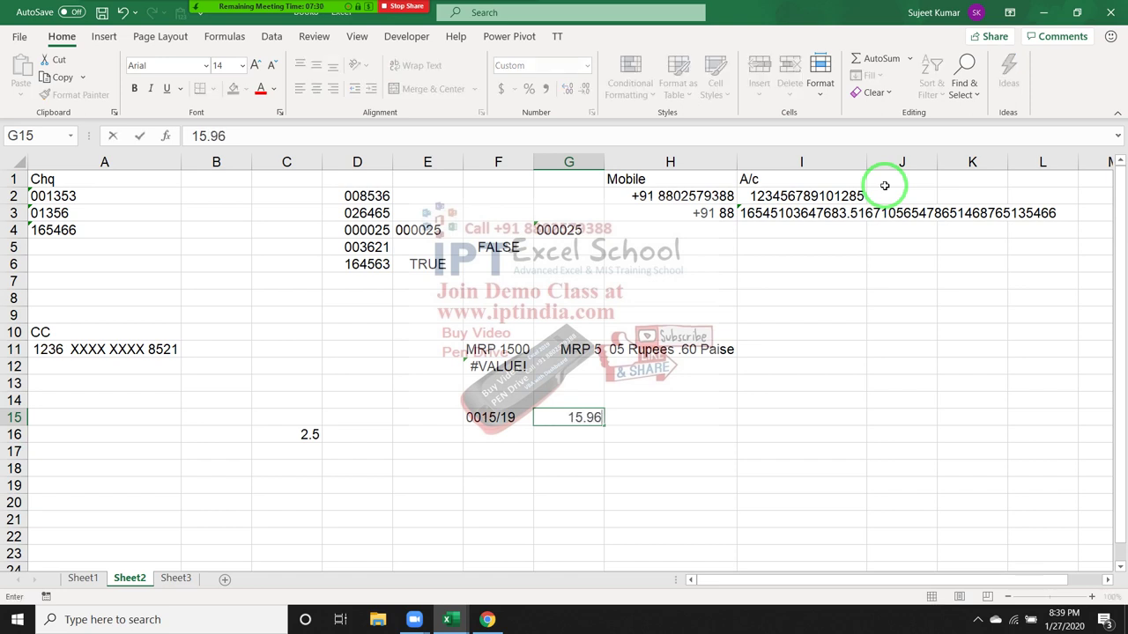
key("Escape")
key("Right")
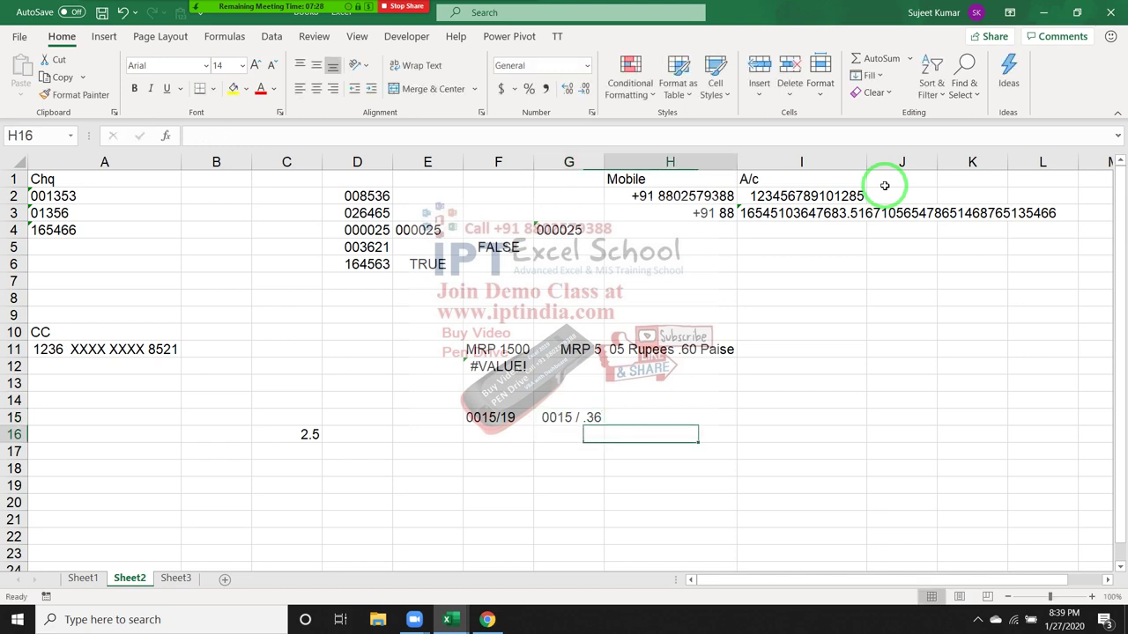
Enter 1/19 in H15, then clear the 19-Jan date Excel turned it into.
type("1/1")
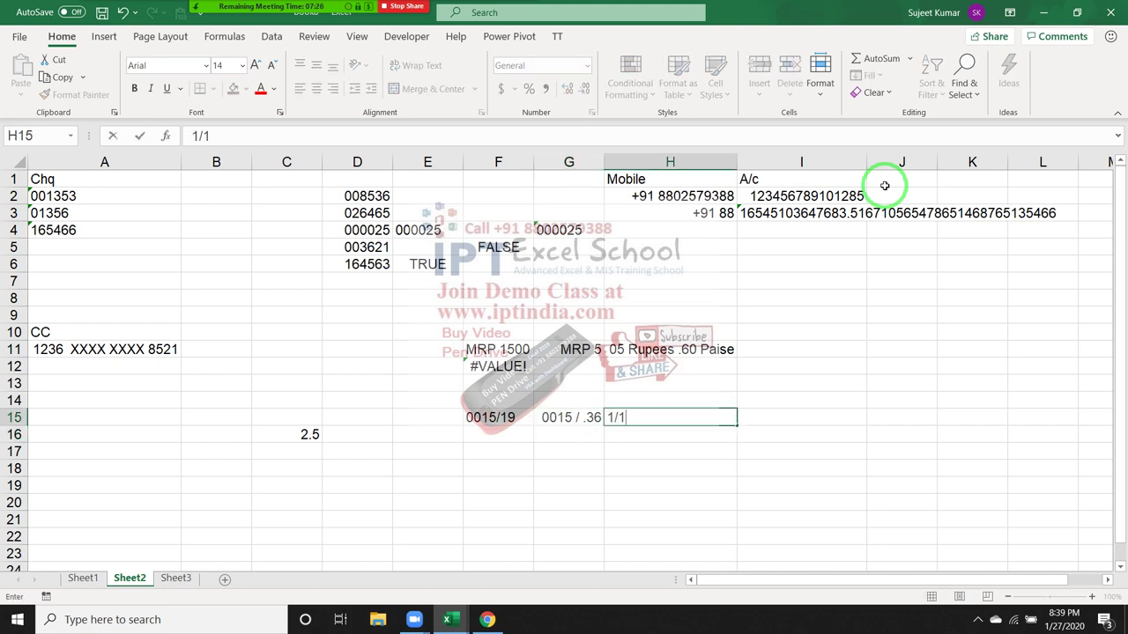
type("9")
key("Return")
key("Up")
key("Delete")
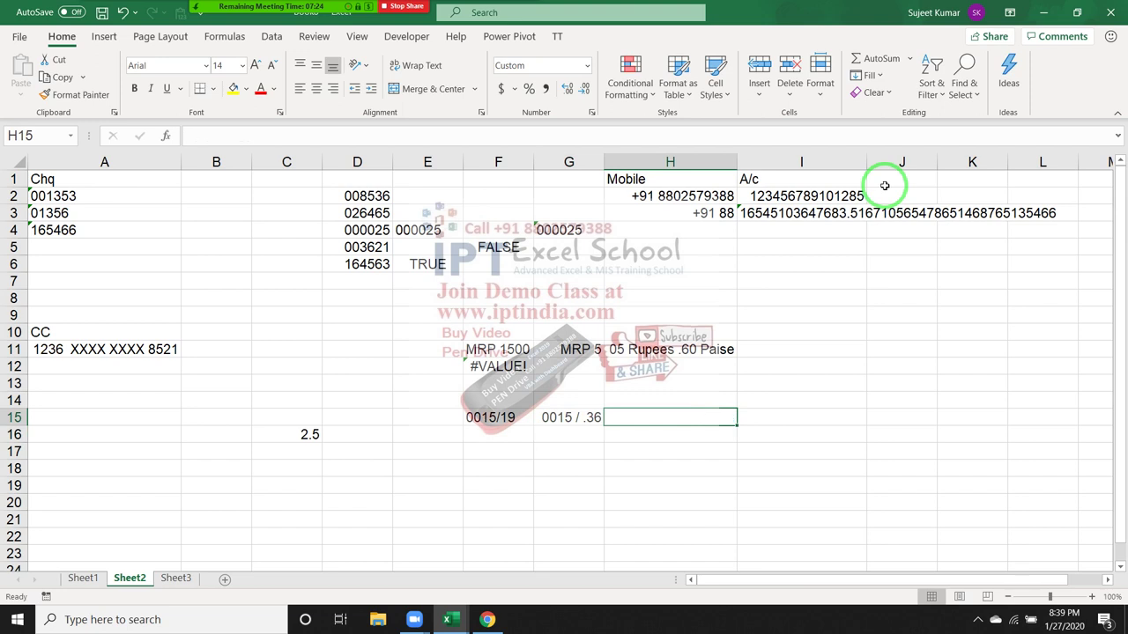
Re-enter '1/19 in H15 with a leading apostrophe so it stays as text.
type("'")
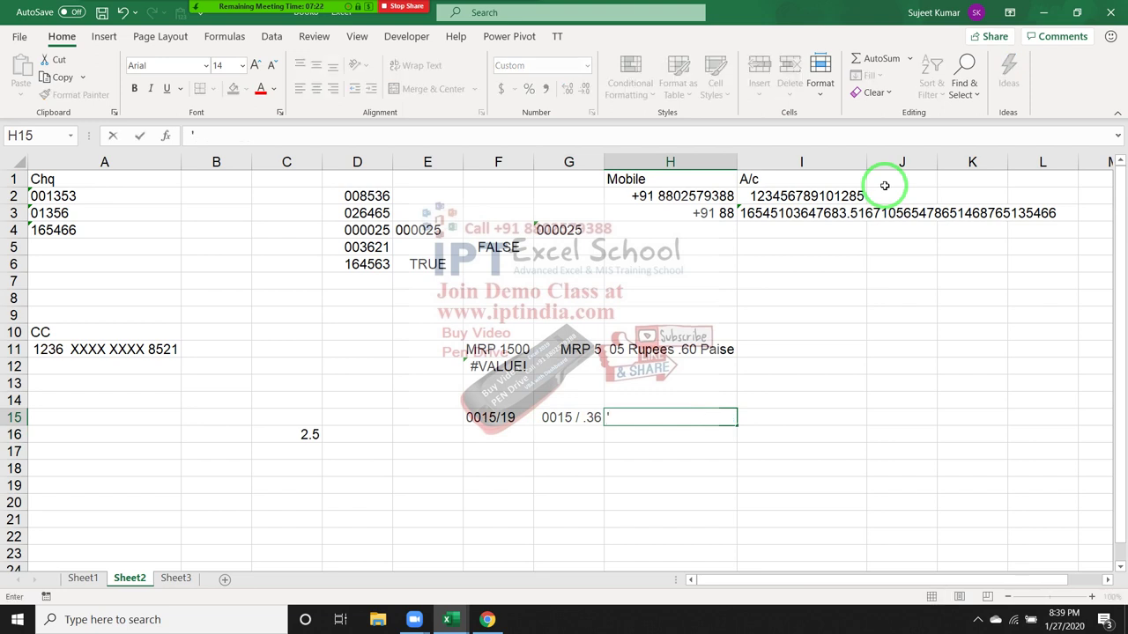
type("19")
key("BackSpace")
type("/19")
key("Return")
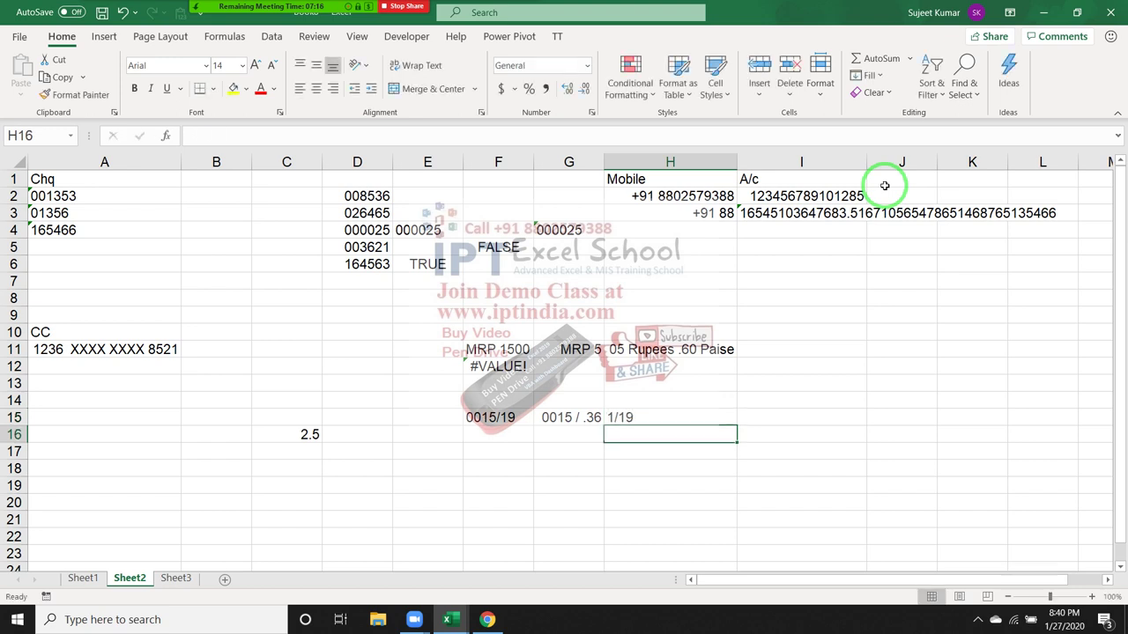
key("Up")
key("Right")
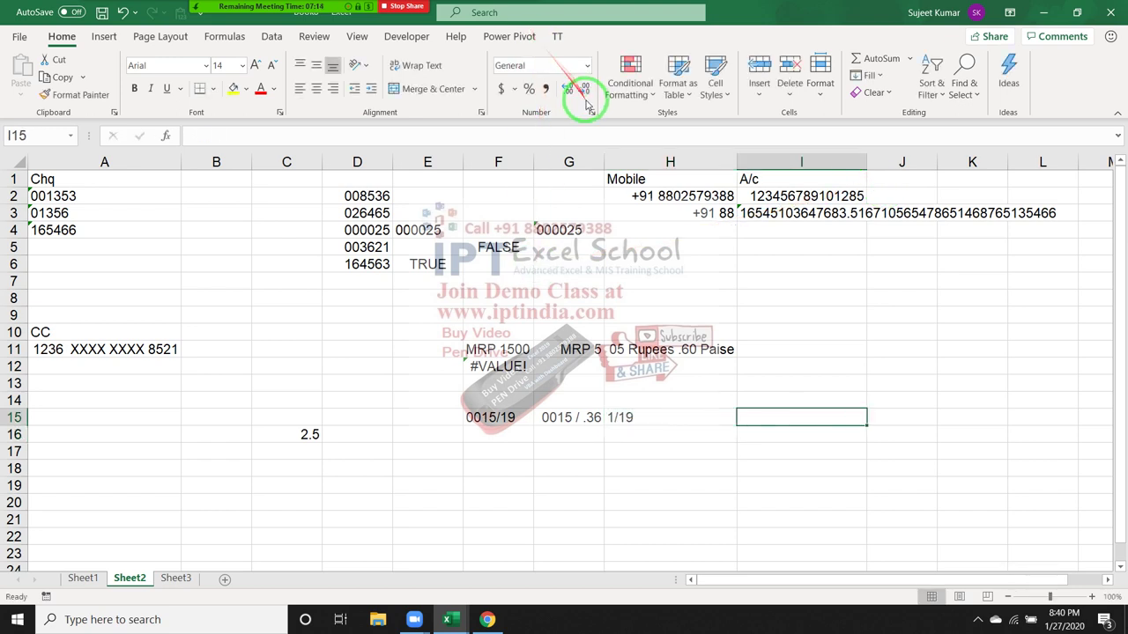
Give I15 a custom 000 number format and enter 119 in it.
left_click(591, 112)
left_click(729, 238)
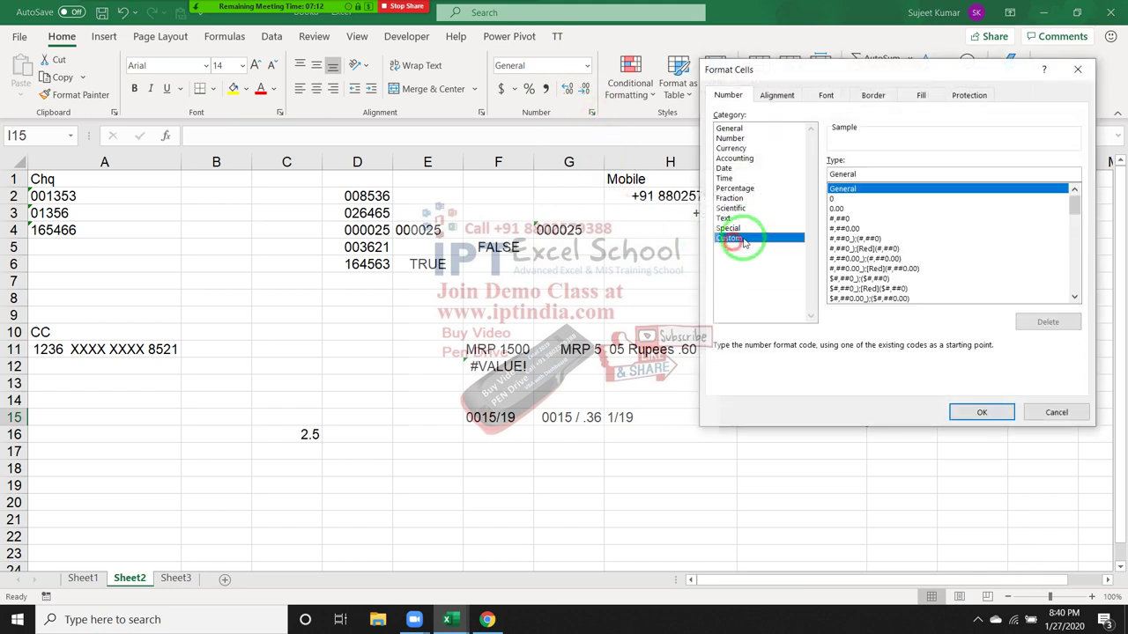
left_click(840, 174)
type("0")
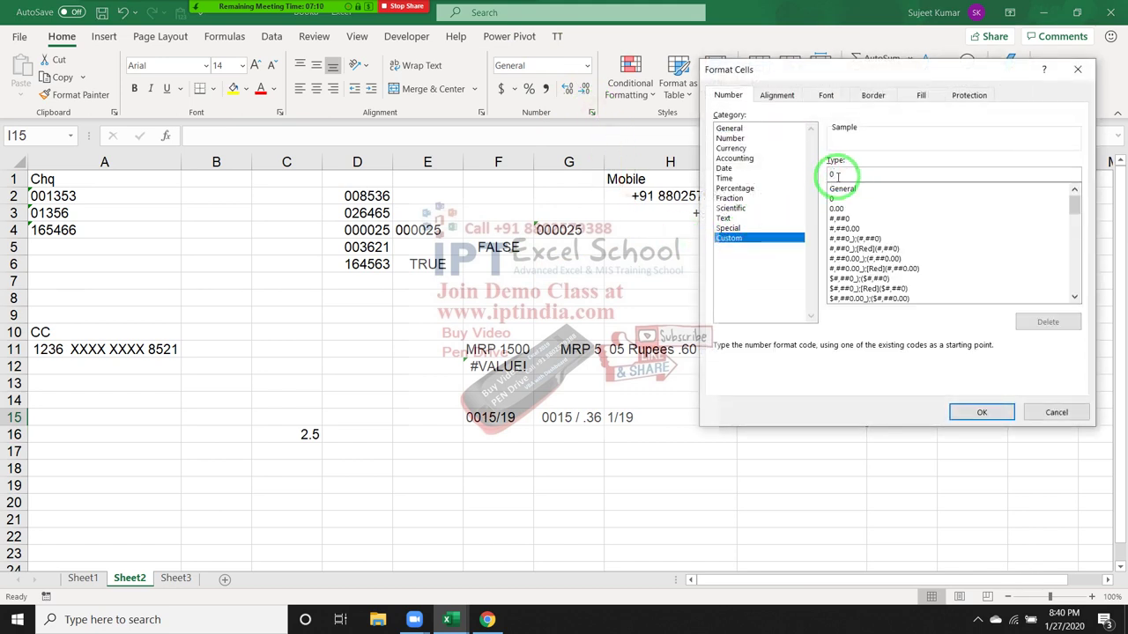
type("0")
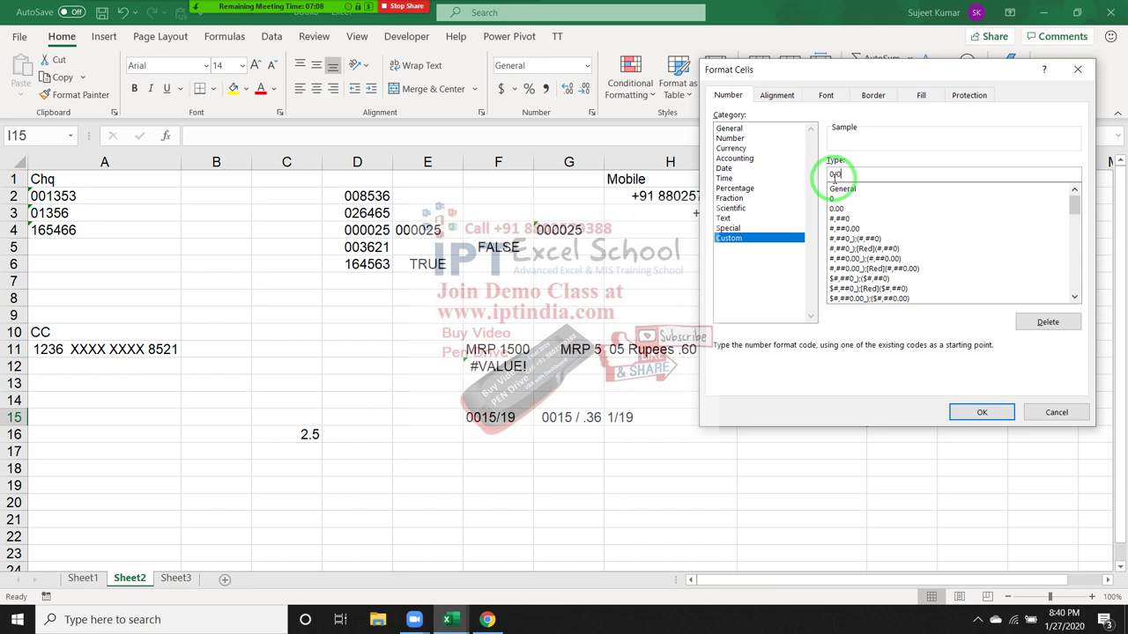
type("0")
key("Return")
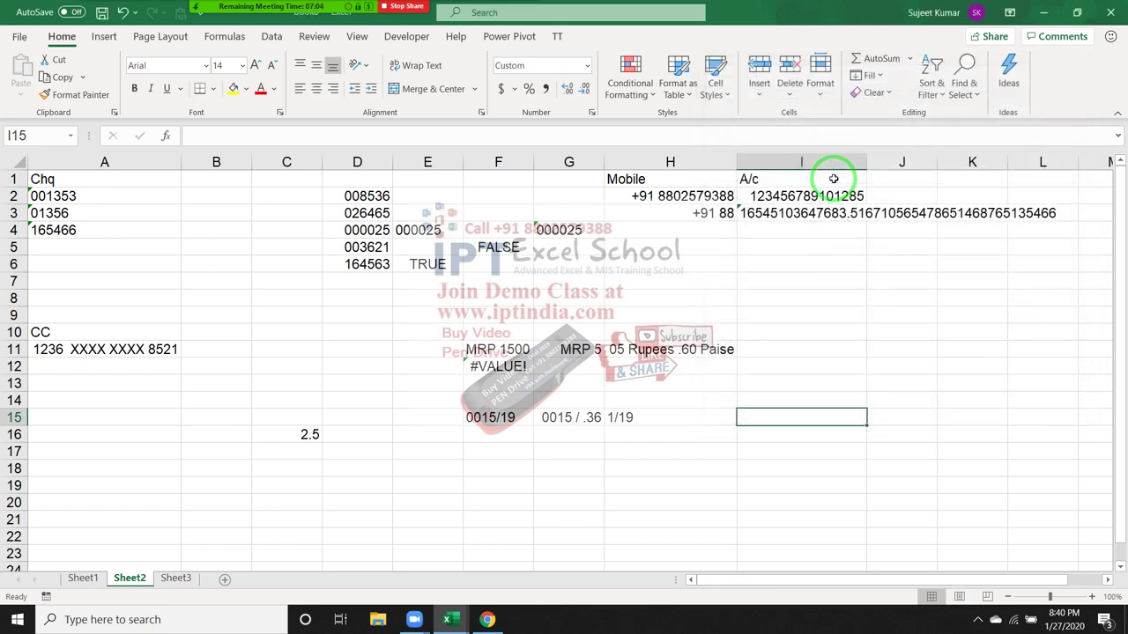
type("119")
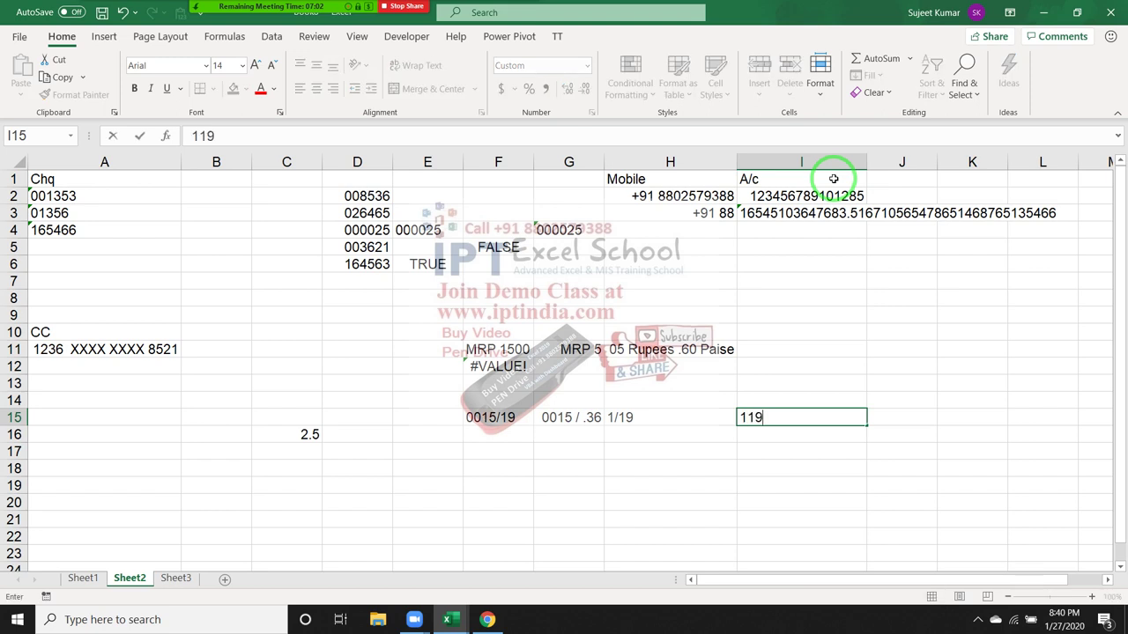
key("Return")
key("Up")
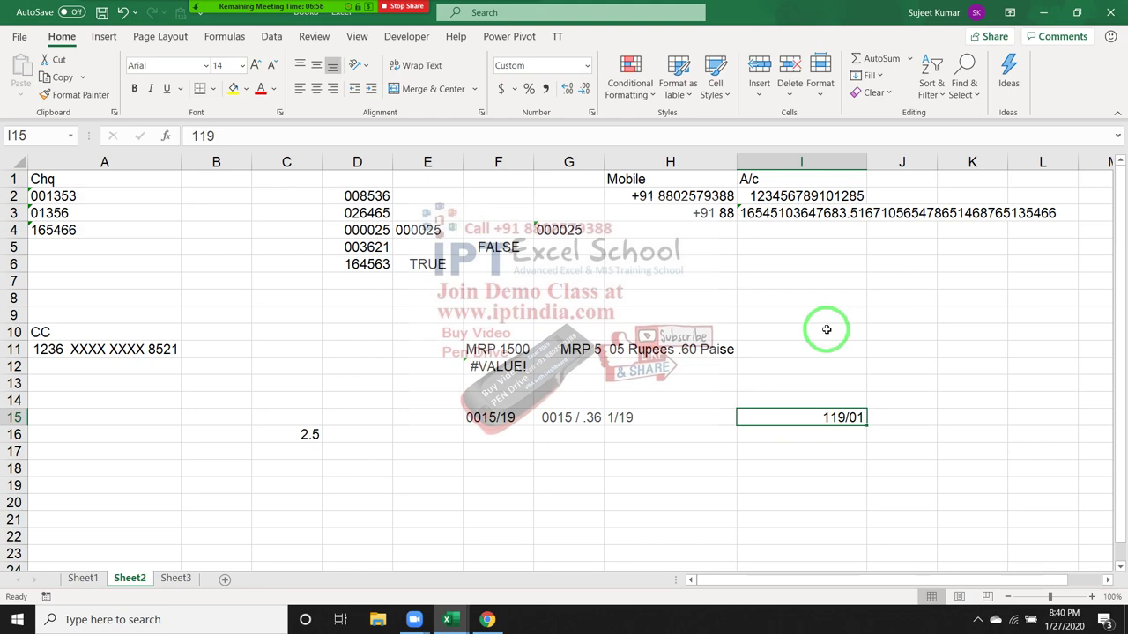
Change I15's custom format to the escaped-slash code 0\/00 so 119 displays as 1/19.
left_click(591, 113)
left_click_drag(878, 72, 262, 194)
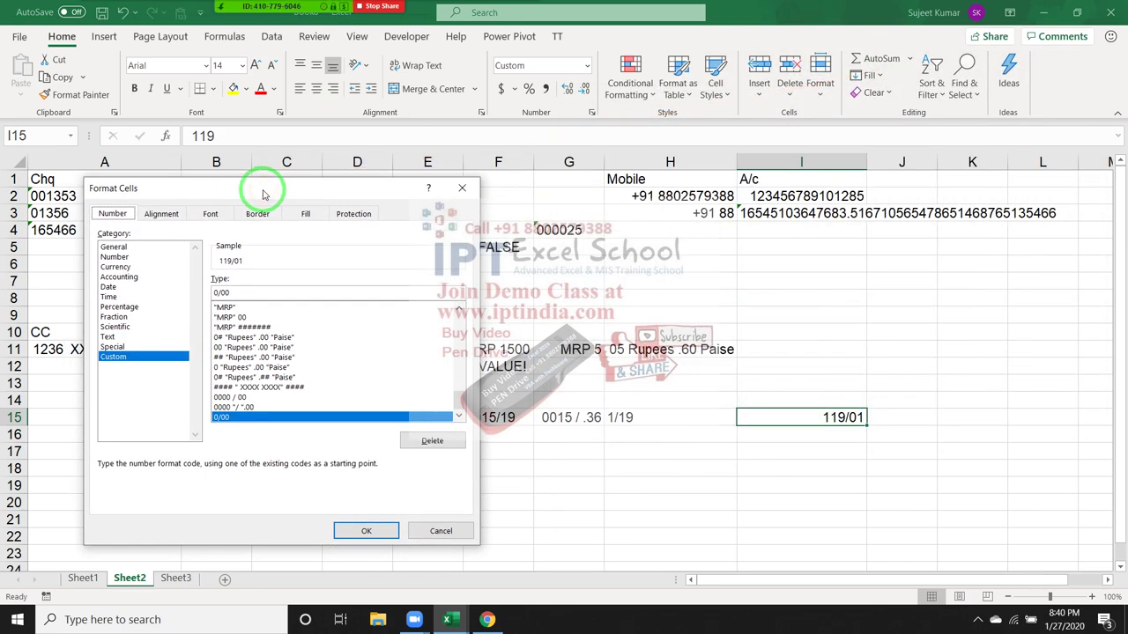
left_click_drag(263, 194, 331, 199)
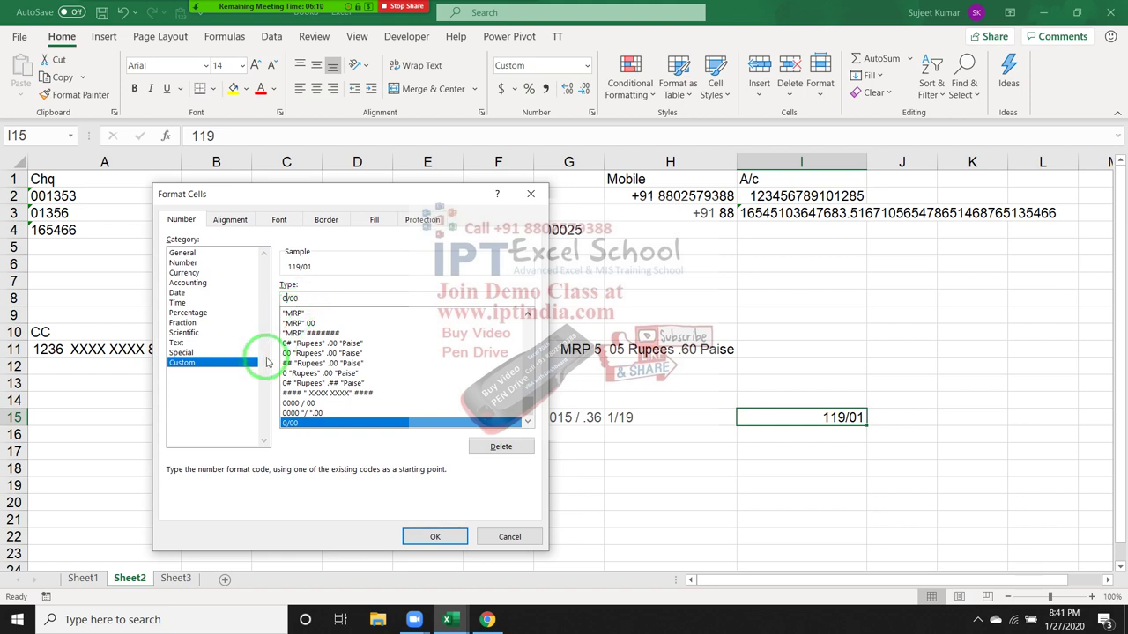
type("\\")
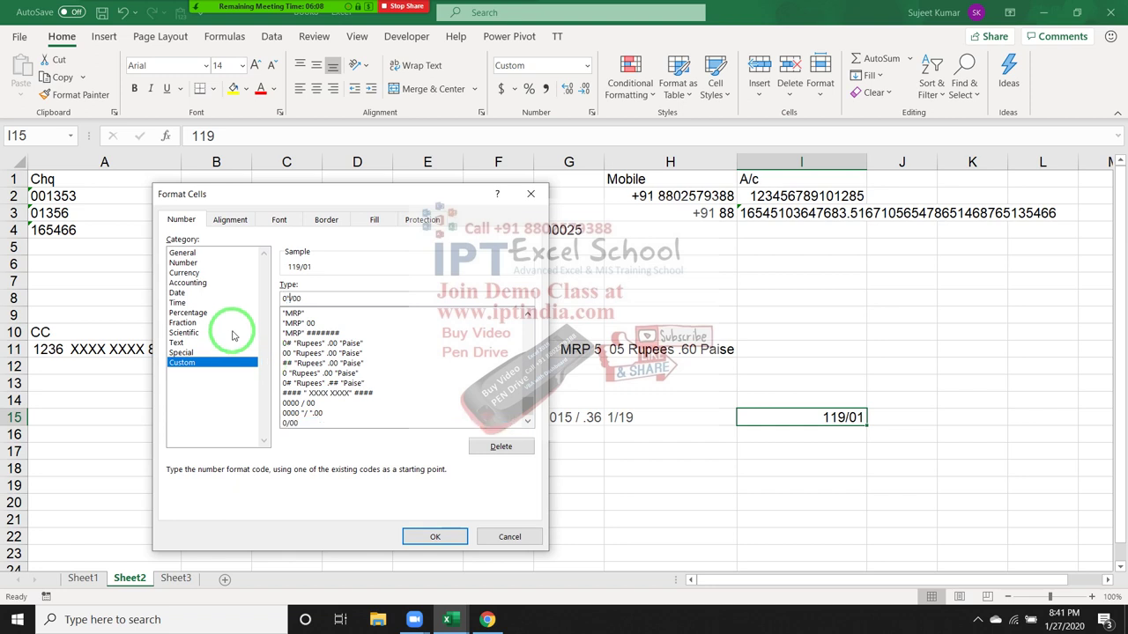
type("\"")
key("Return")
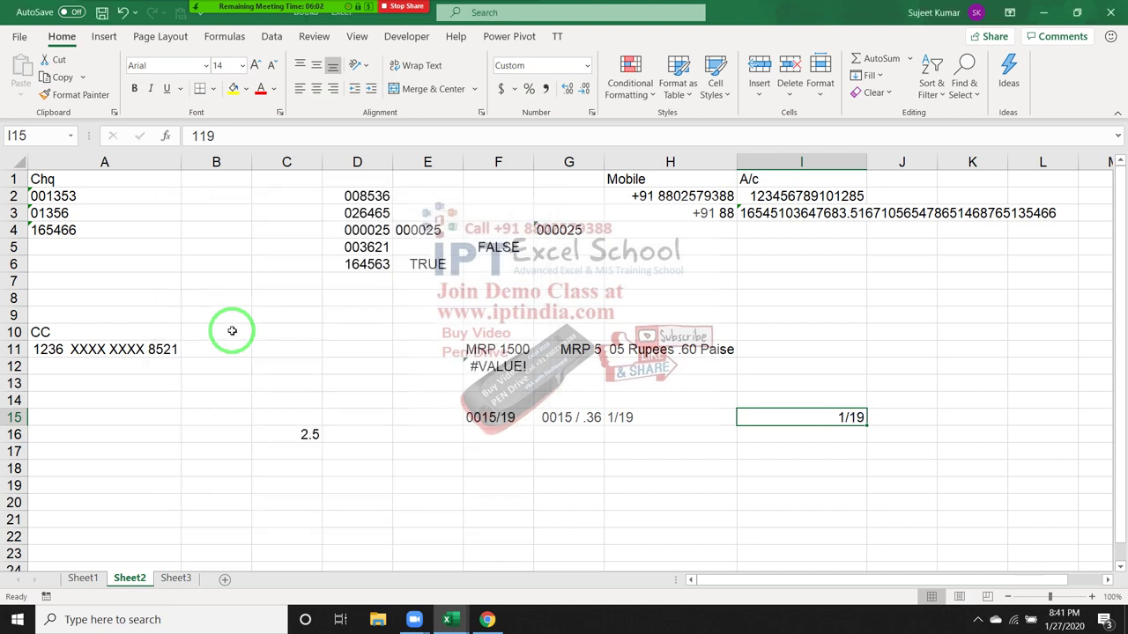
Enter 218 in I15 to check that it displays as 2/18.
type("2")
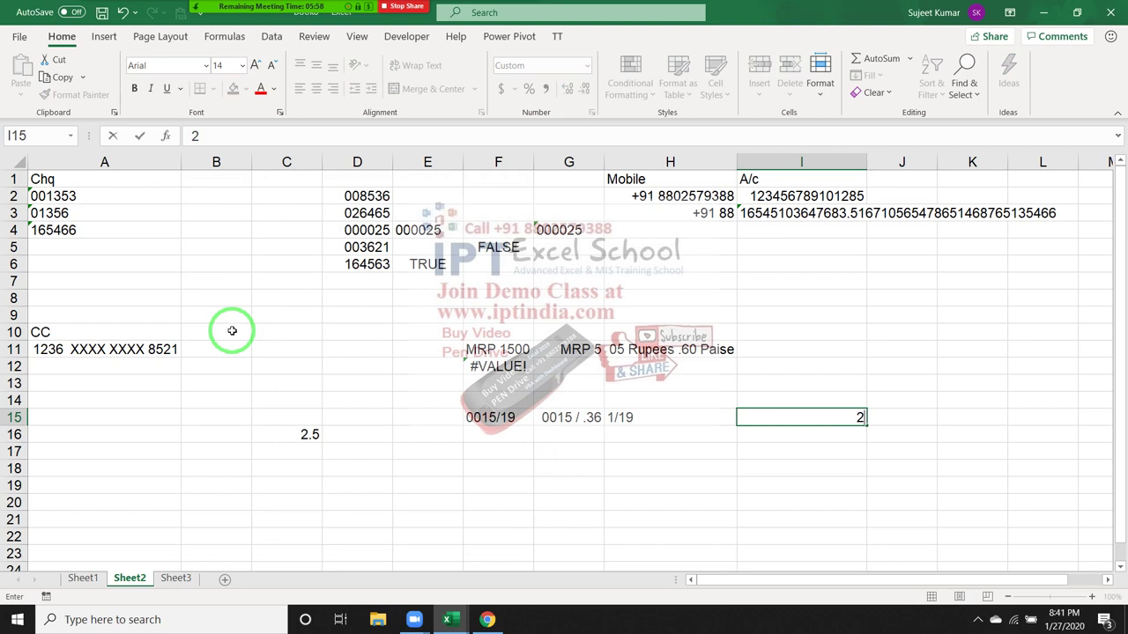
type("18")
key("Return")
key("Up")
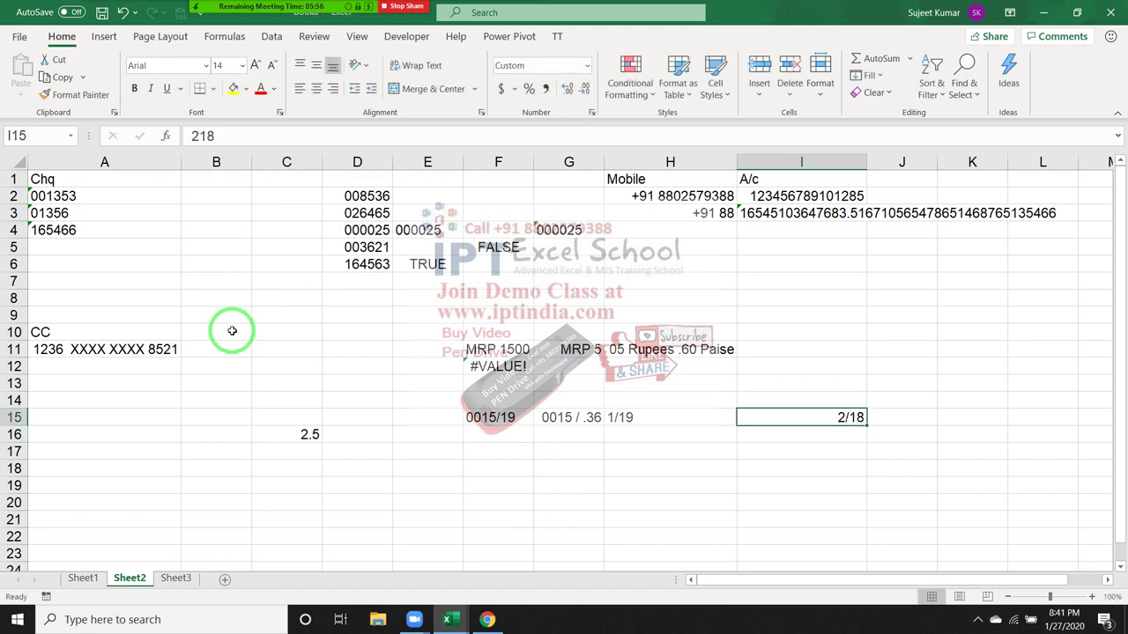
Enter 339 in I15 so it shows 3/39, then select C17 and minimise the workbook.
type("3")
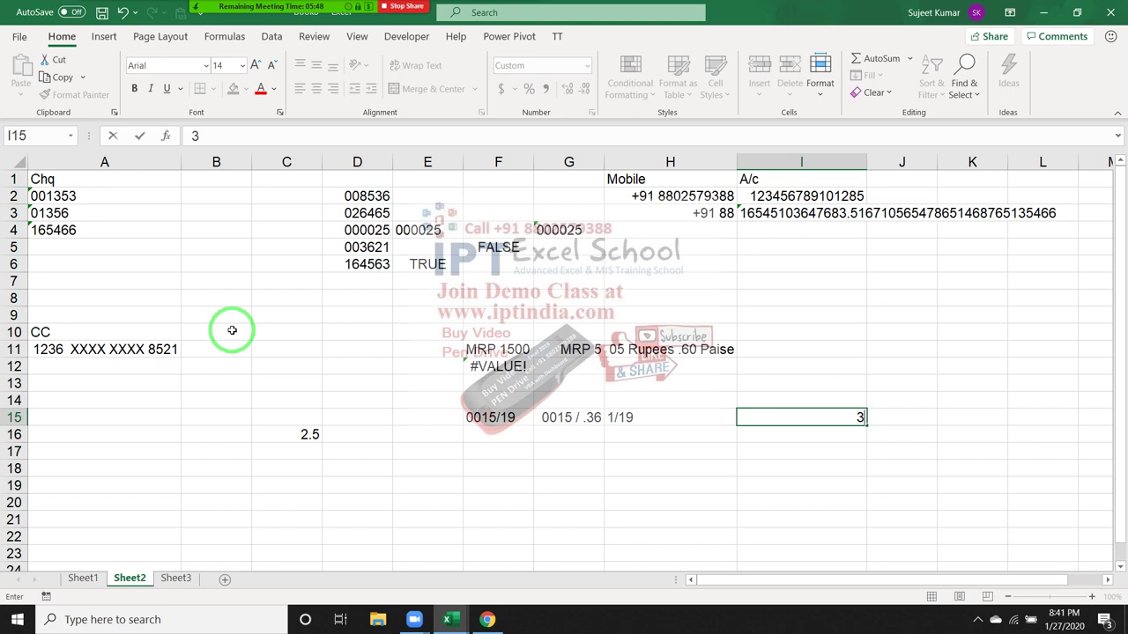
type("39")
key("Return")
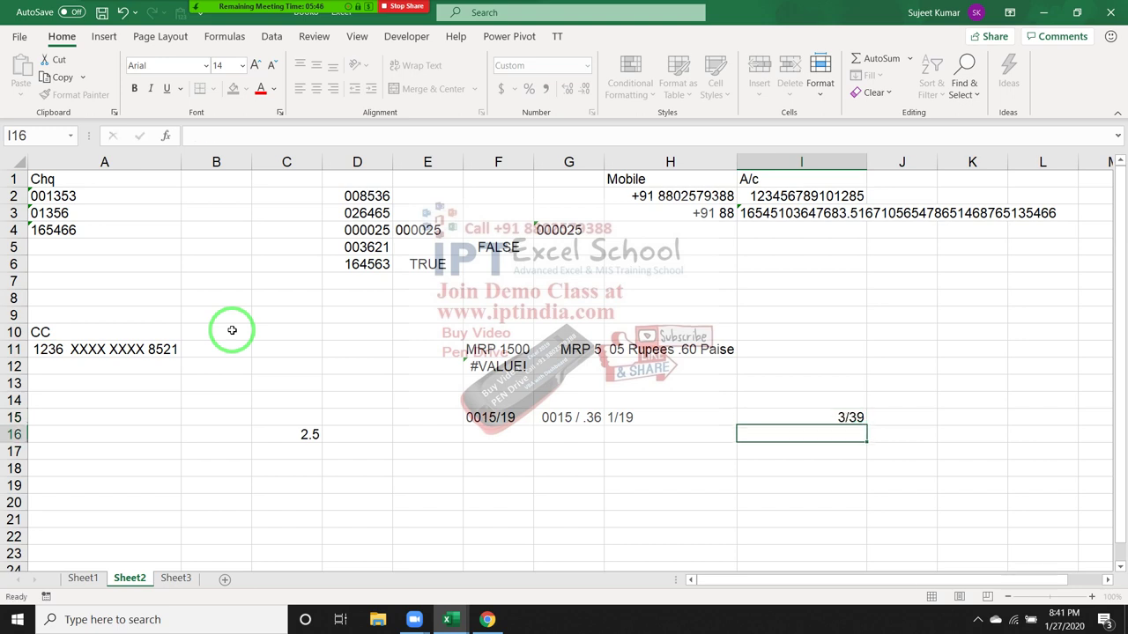
key("Up")
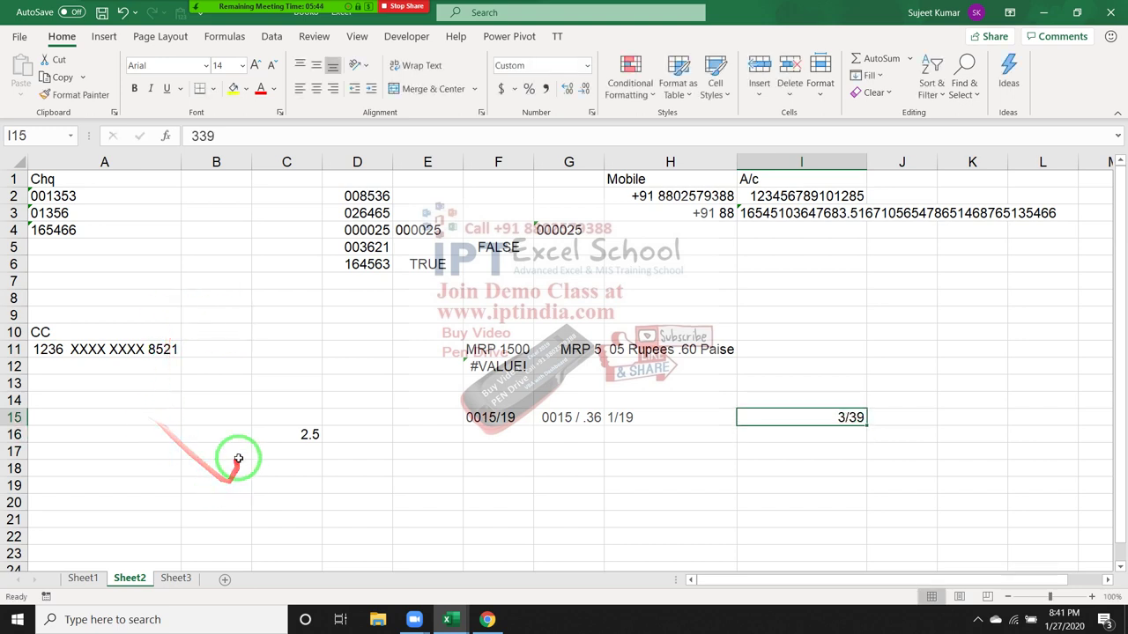
left_click(296, 454)
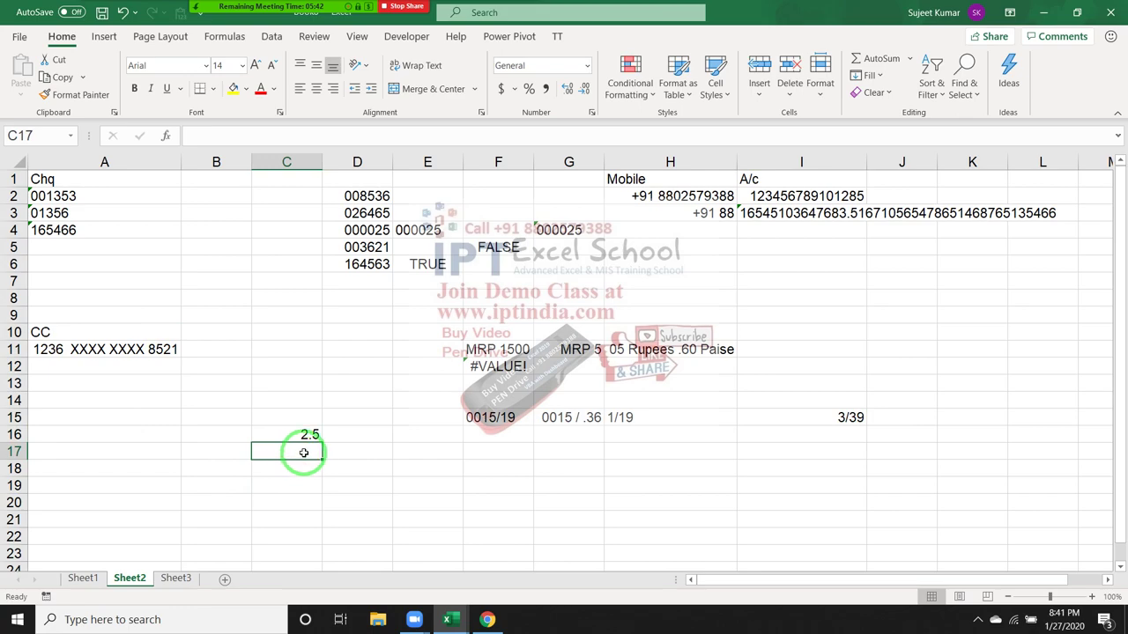
left_click(1047, 14)
Minimise the other workbook and open the sent 'Custom Formating' conversation in Gmail.
left_click(1047, 13)
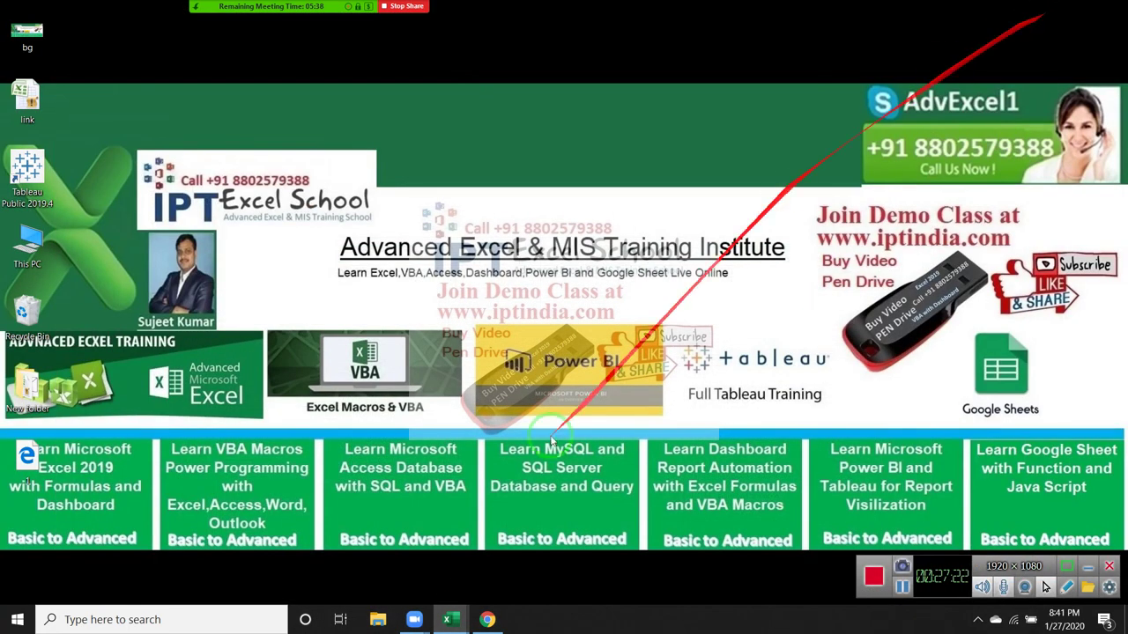
left_click(487, 620)
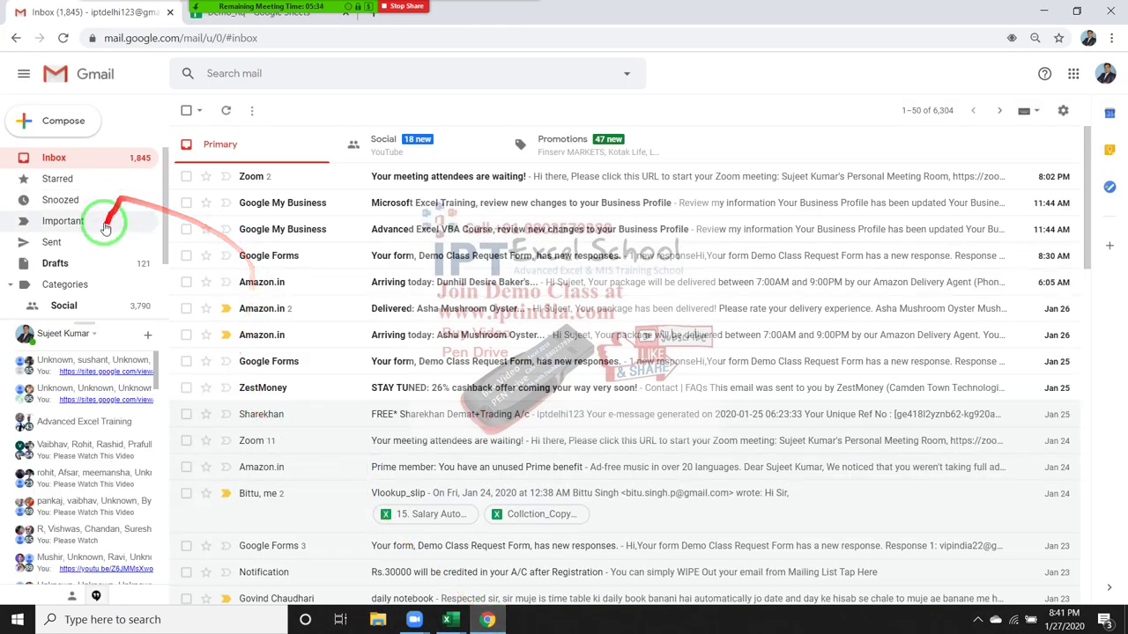
left_click(92, 251)
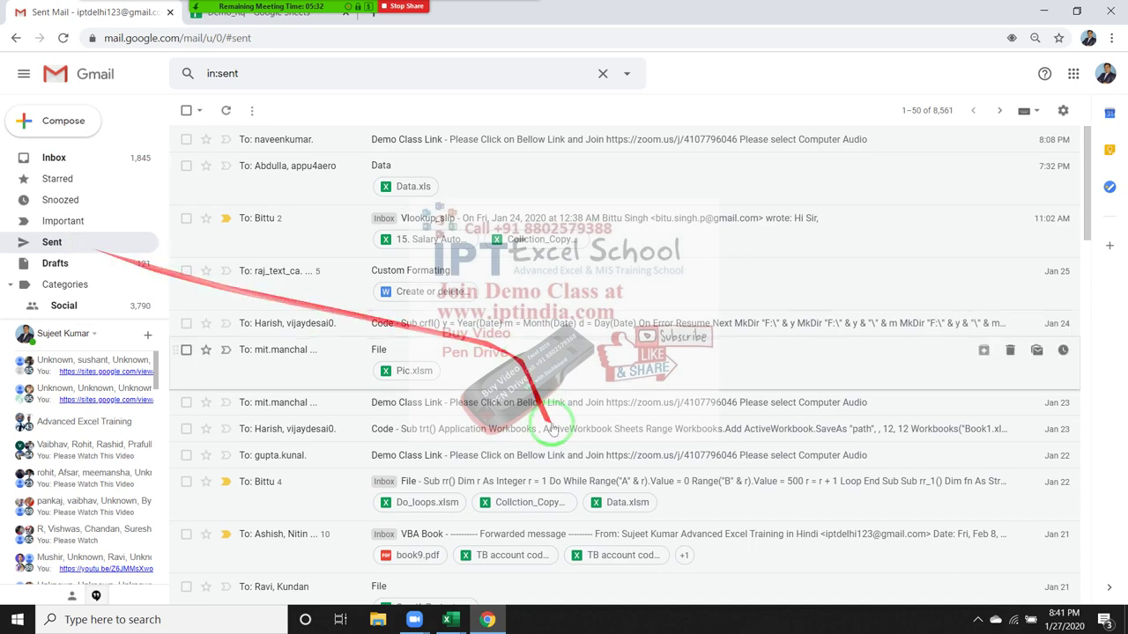
left_click(526, 293)
View the attachment 'Create or delete a custom number format.docx', then minimise the browser.
left_click_drag(529, 282, 462, 282)
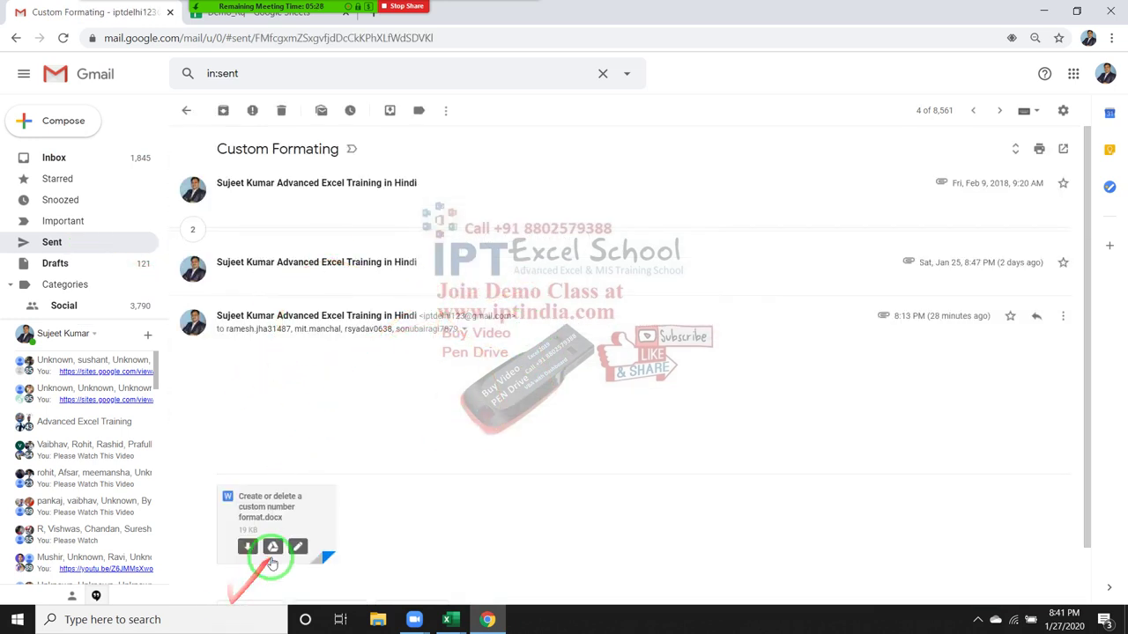
scroll(261, 528, "down", 2)
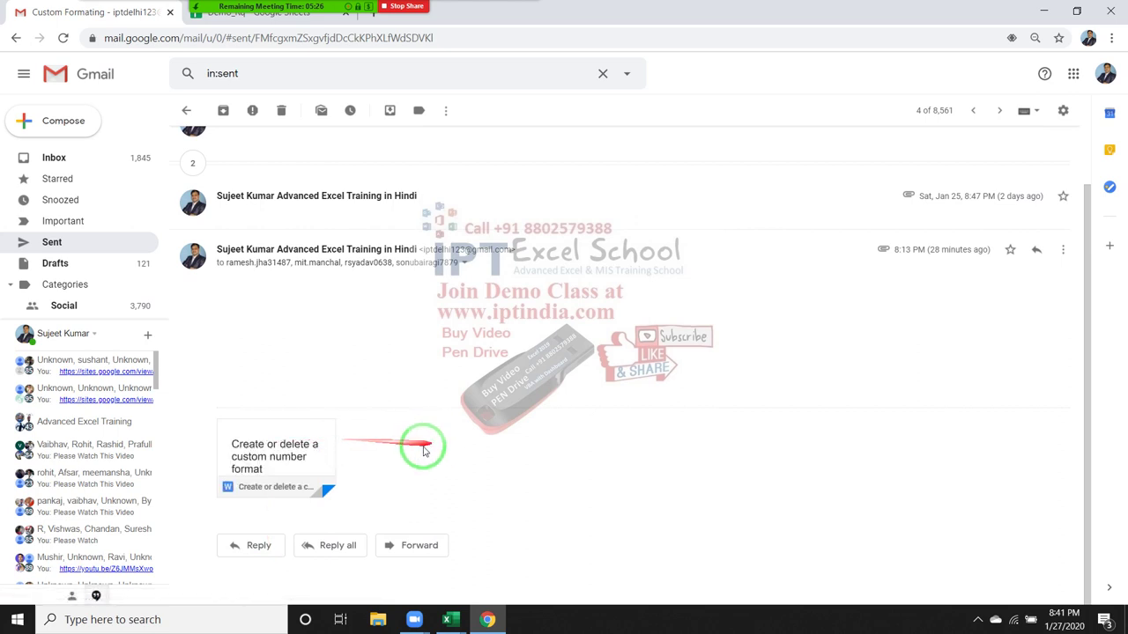
left_click(304, 445)
left_click_drag(304, 445, 218, 404)
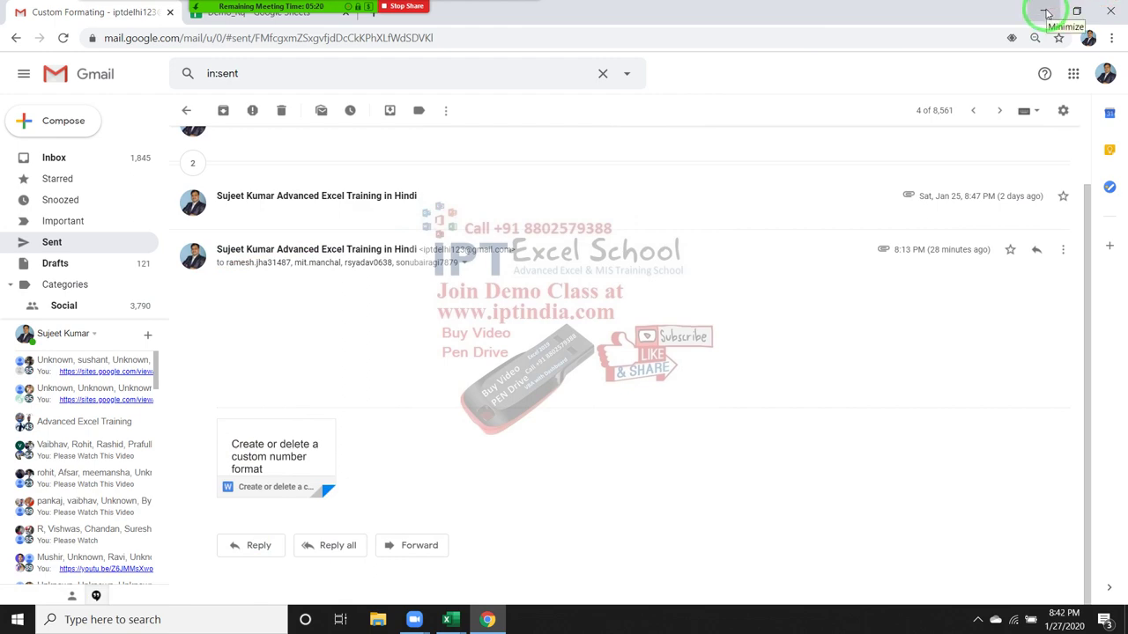
left_click(1045, 12)
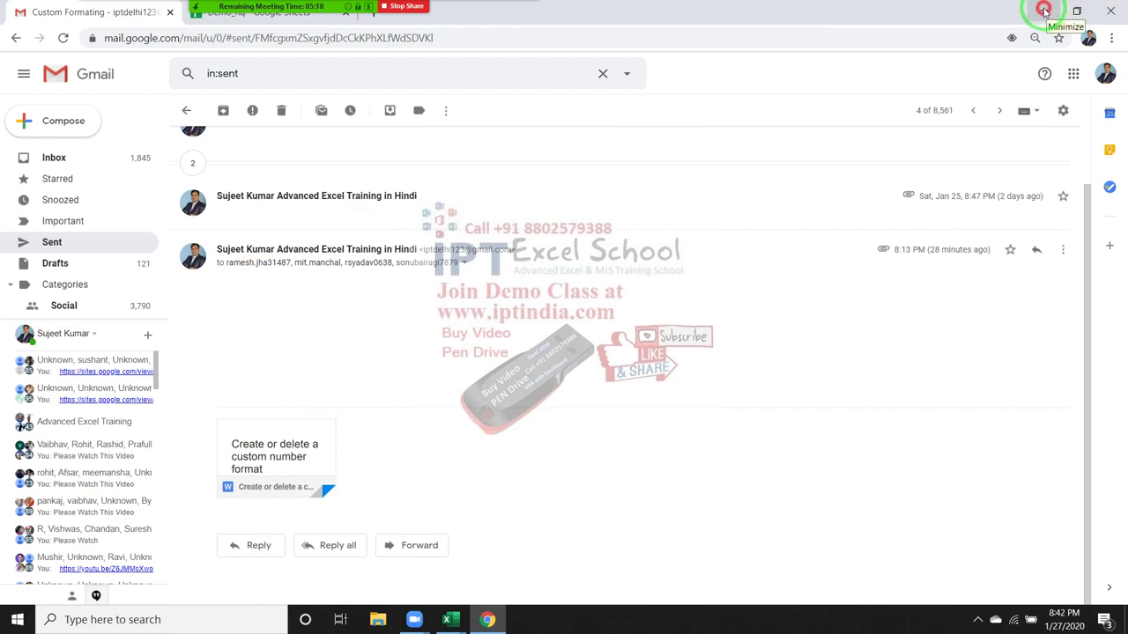